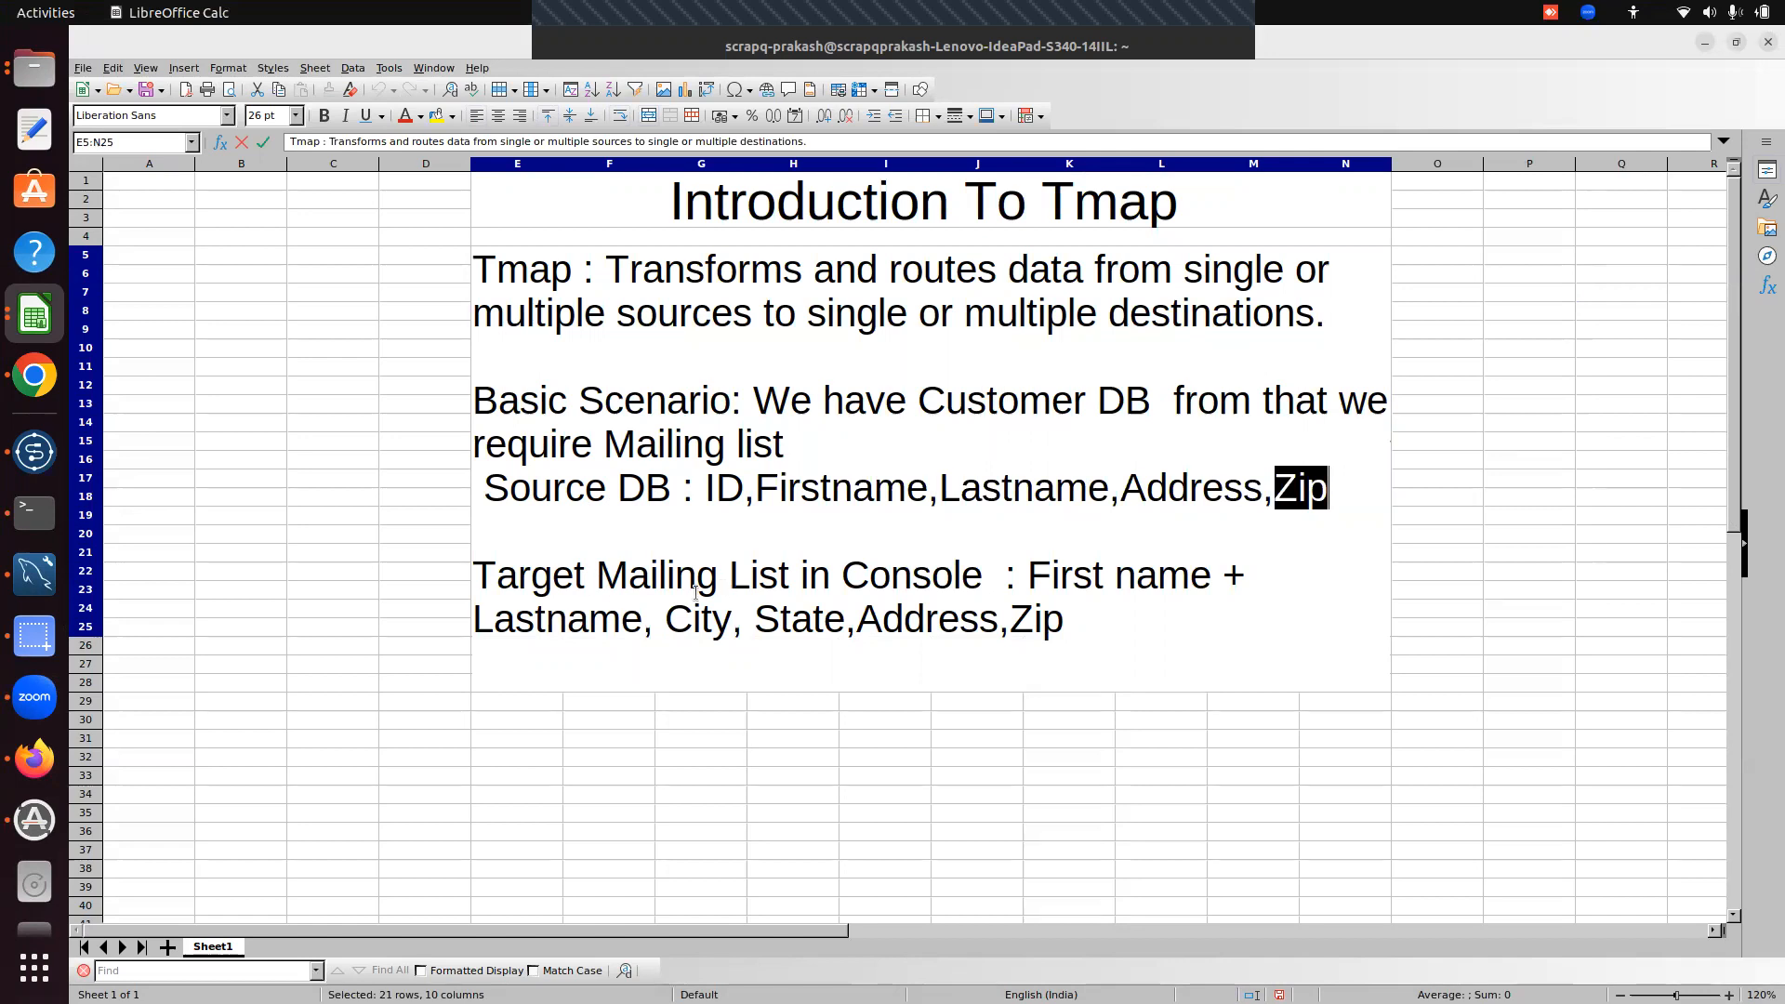
- Review the Tmap scenario notes, comparing the source database fields with the target mailing list fields for the console
double_click(912, 575)
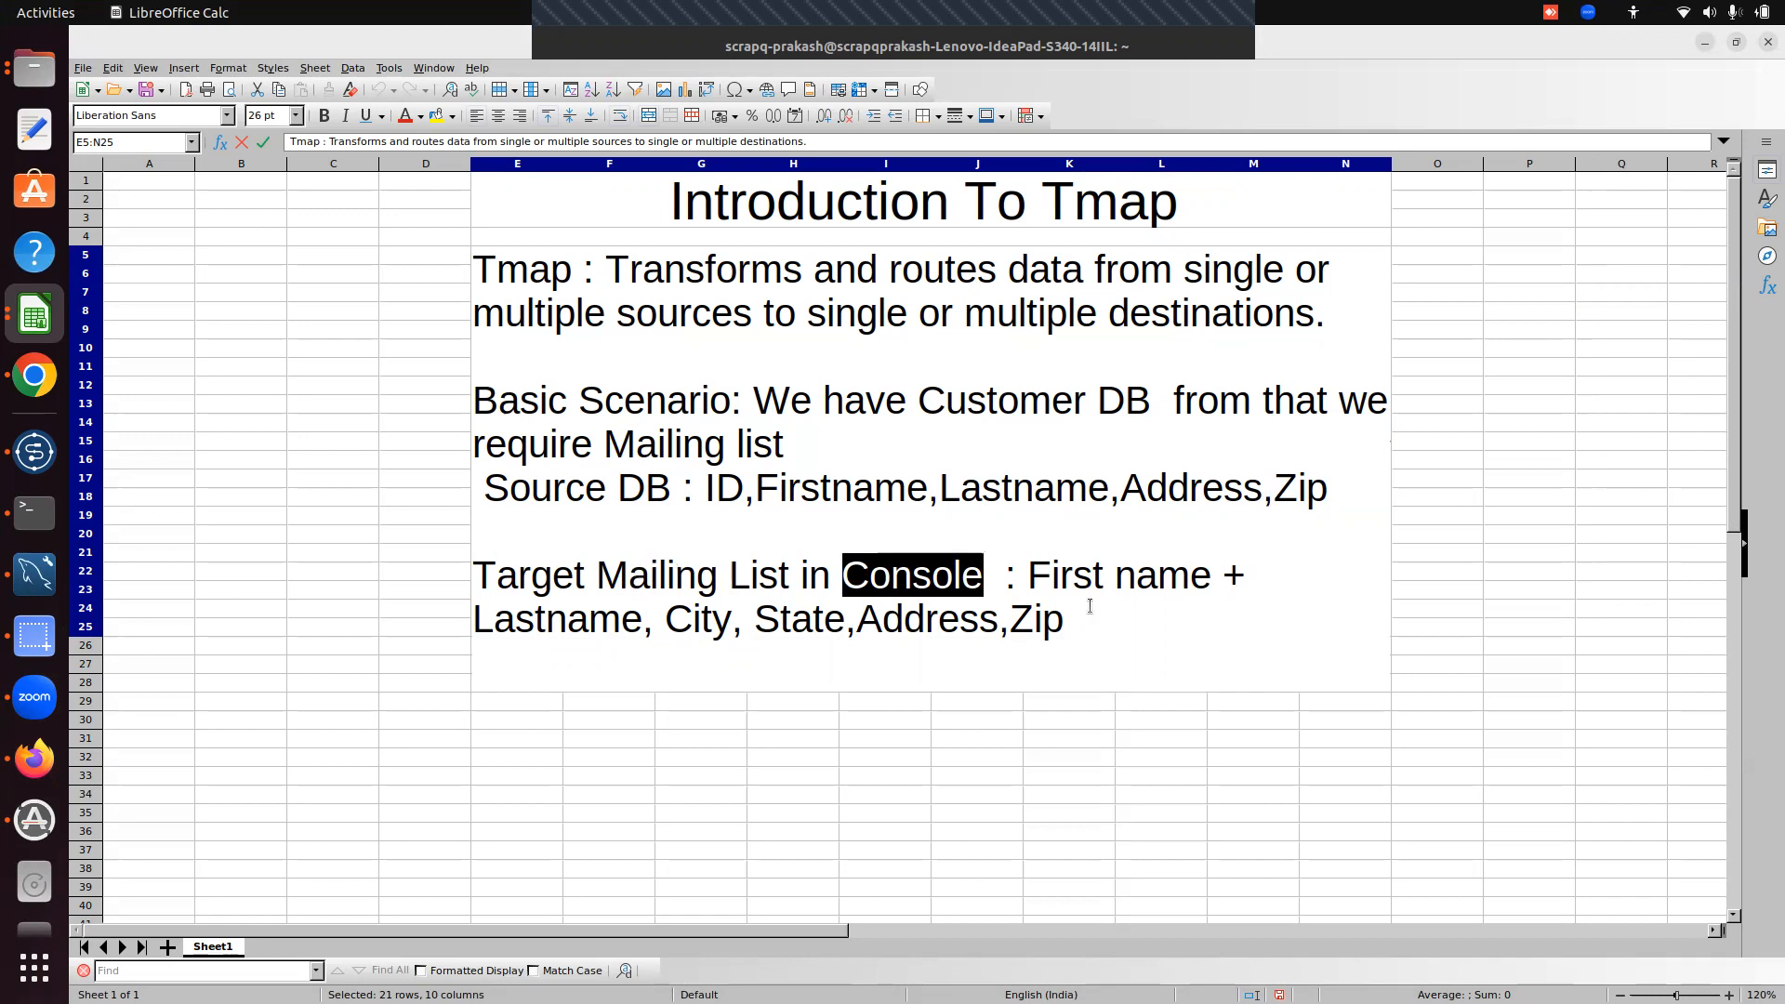
double_click(1120, 576)
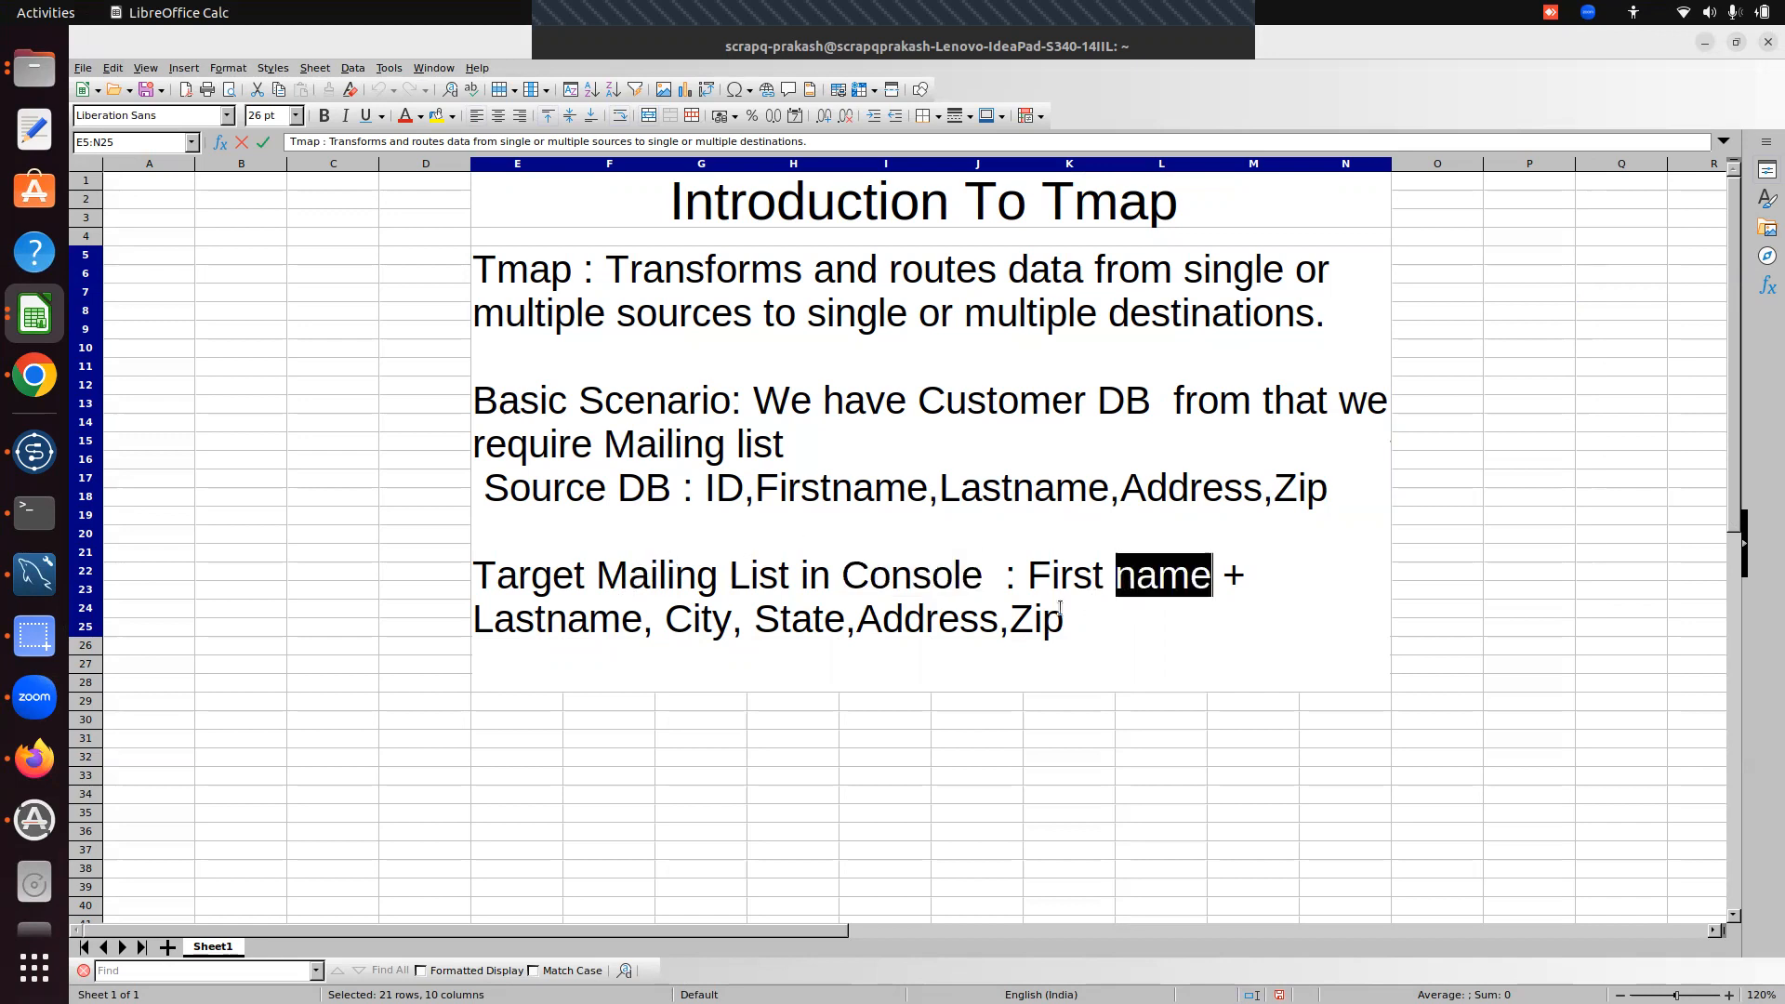
double_click(583, 621)
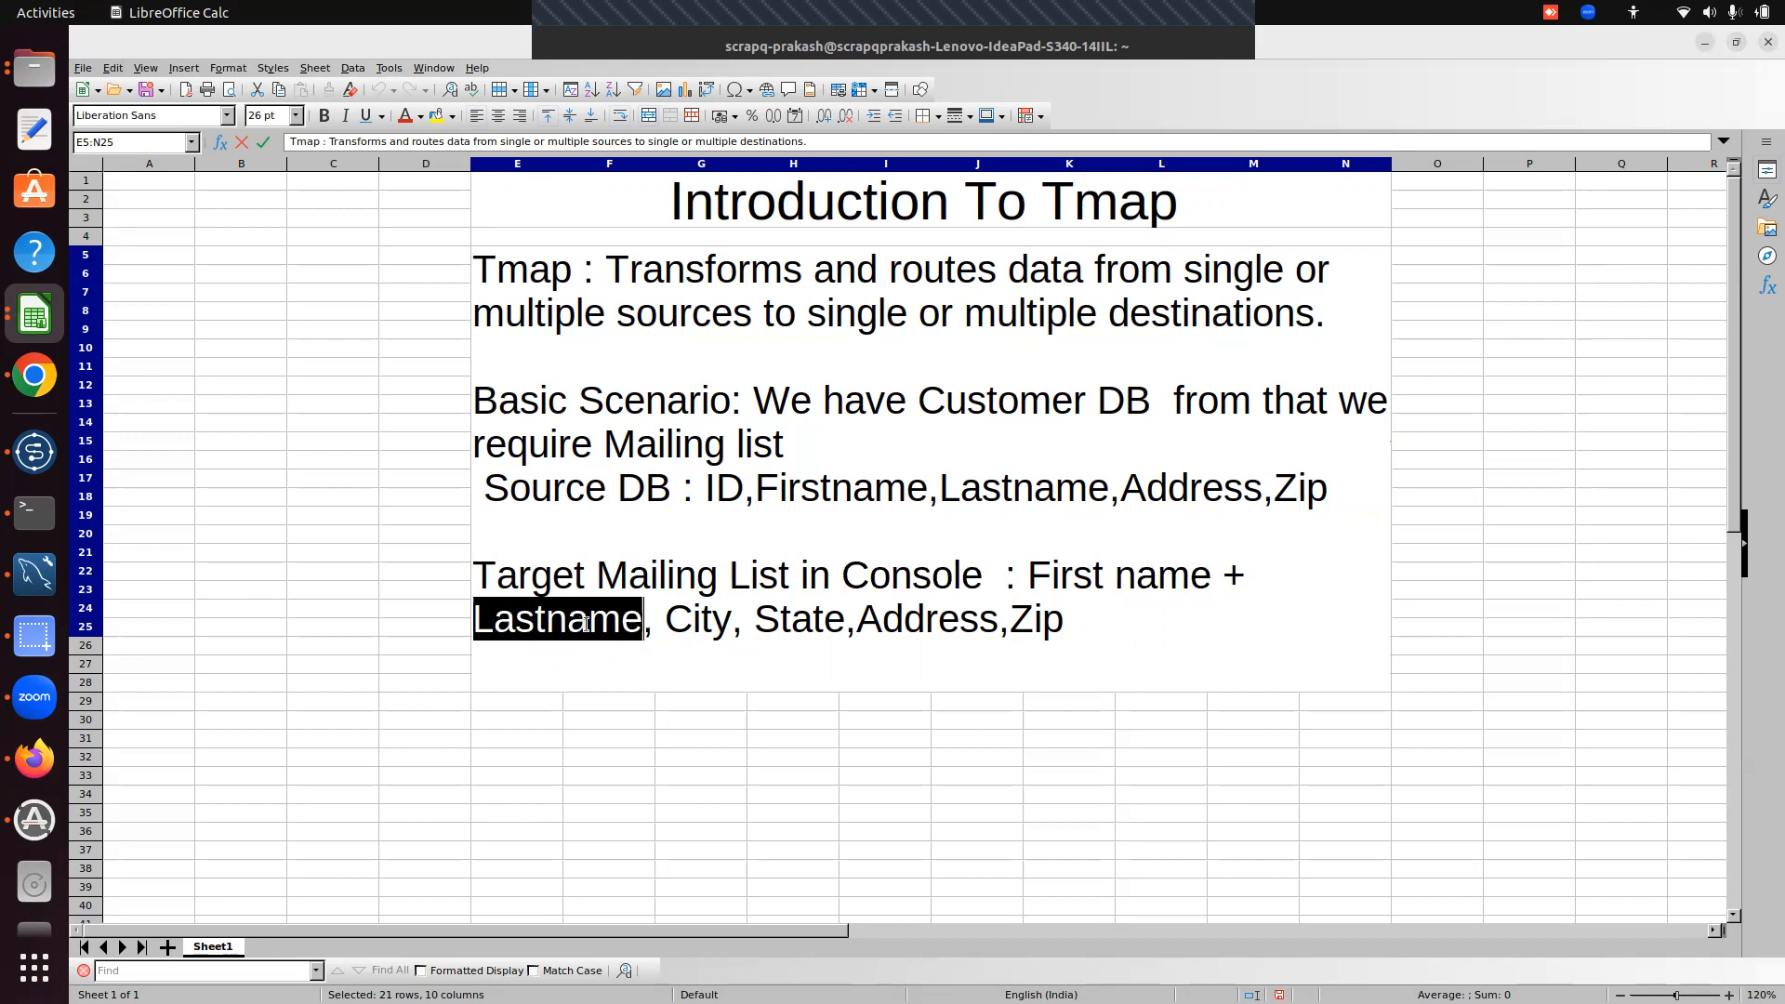
double_click(704, 620)
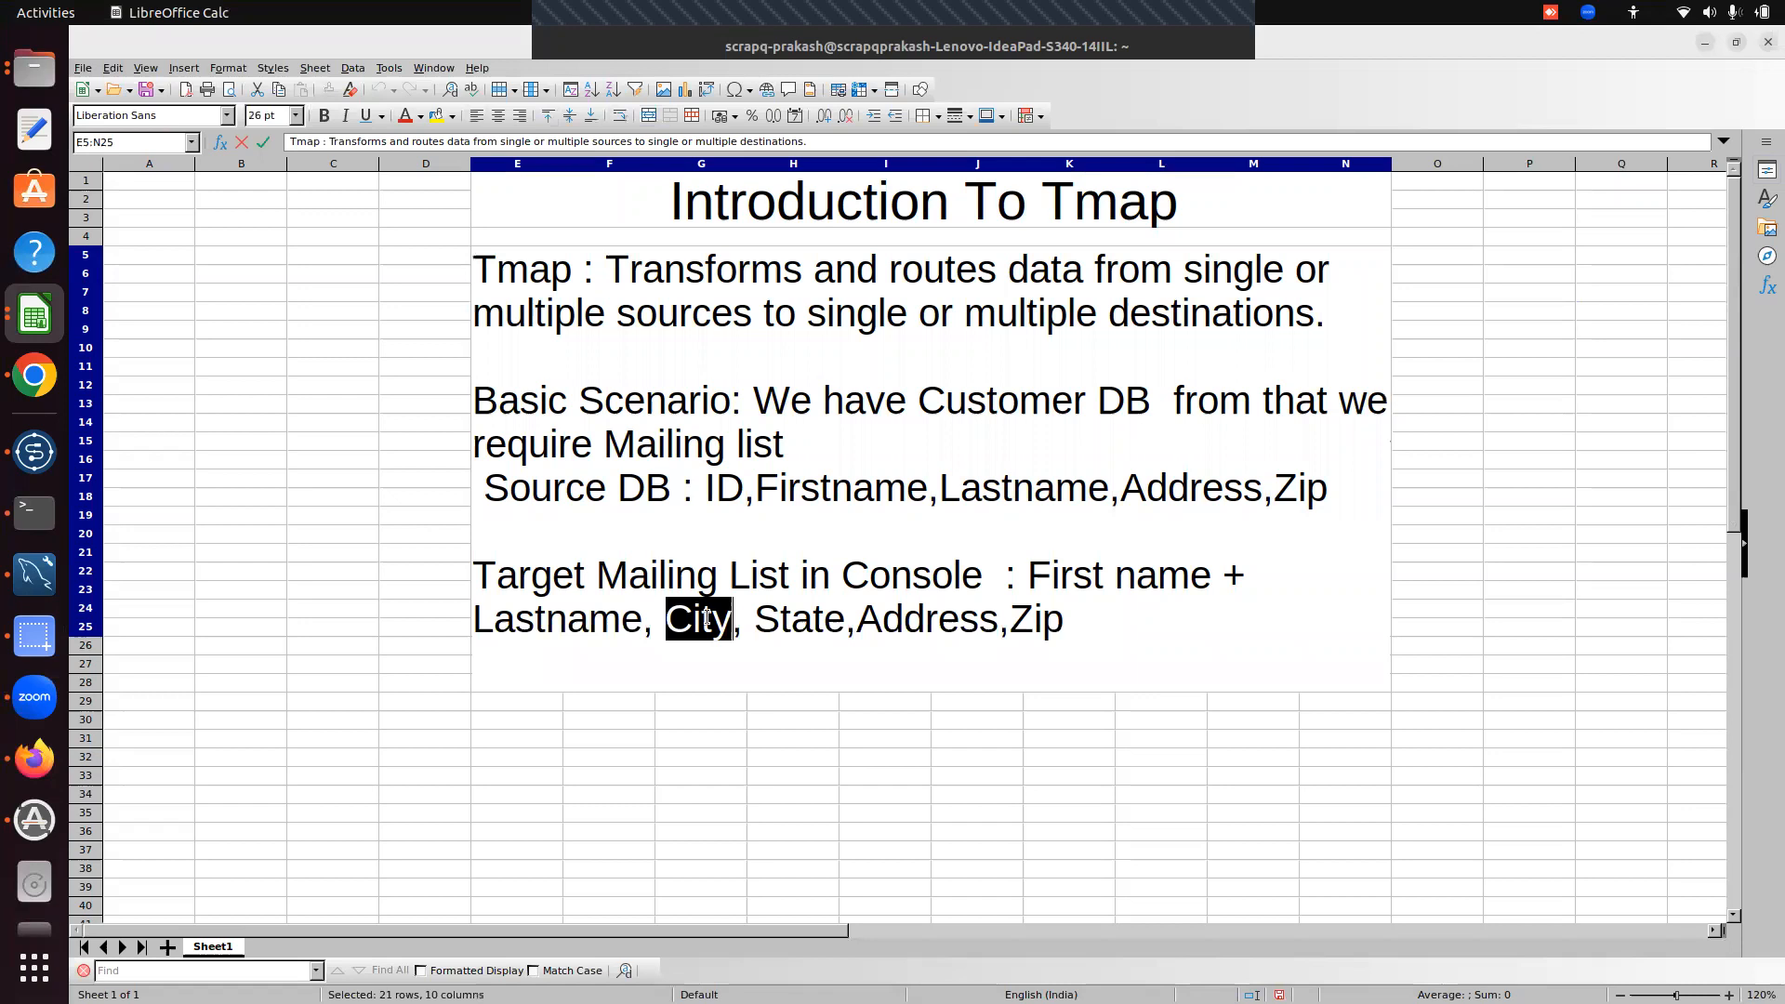
double_click(795, 618)
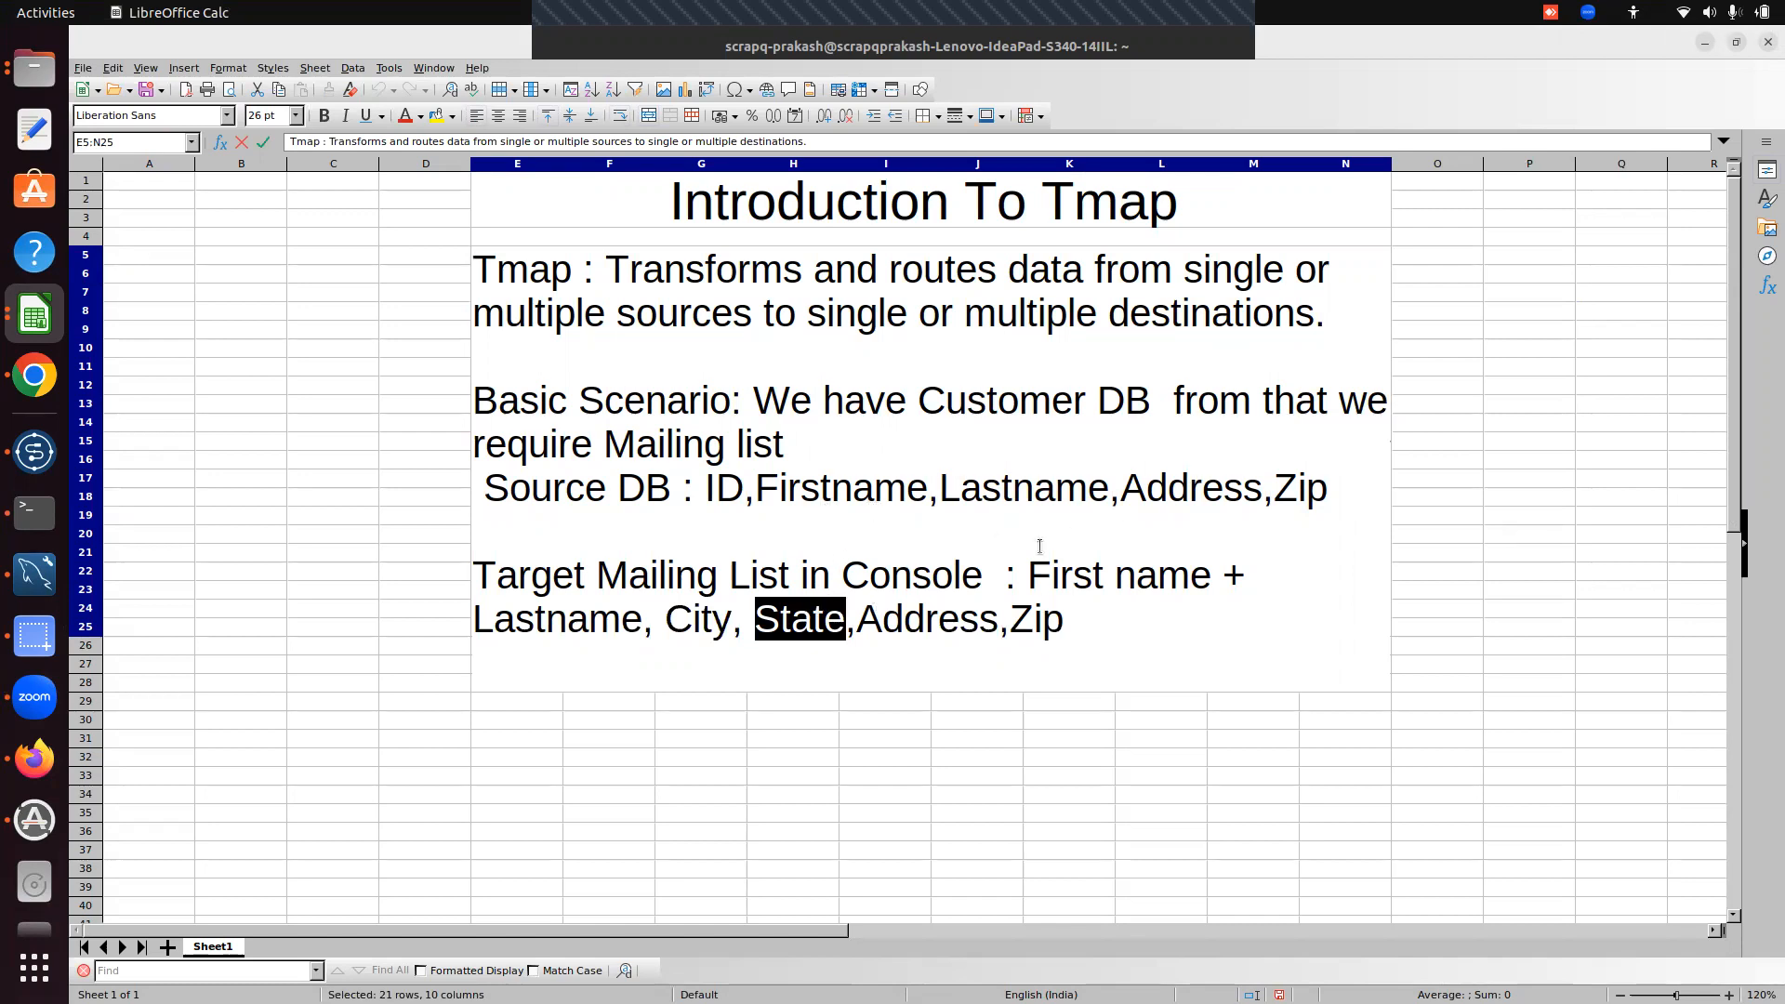
double_click(1190, 486)
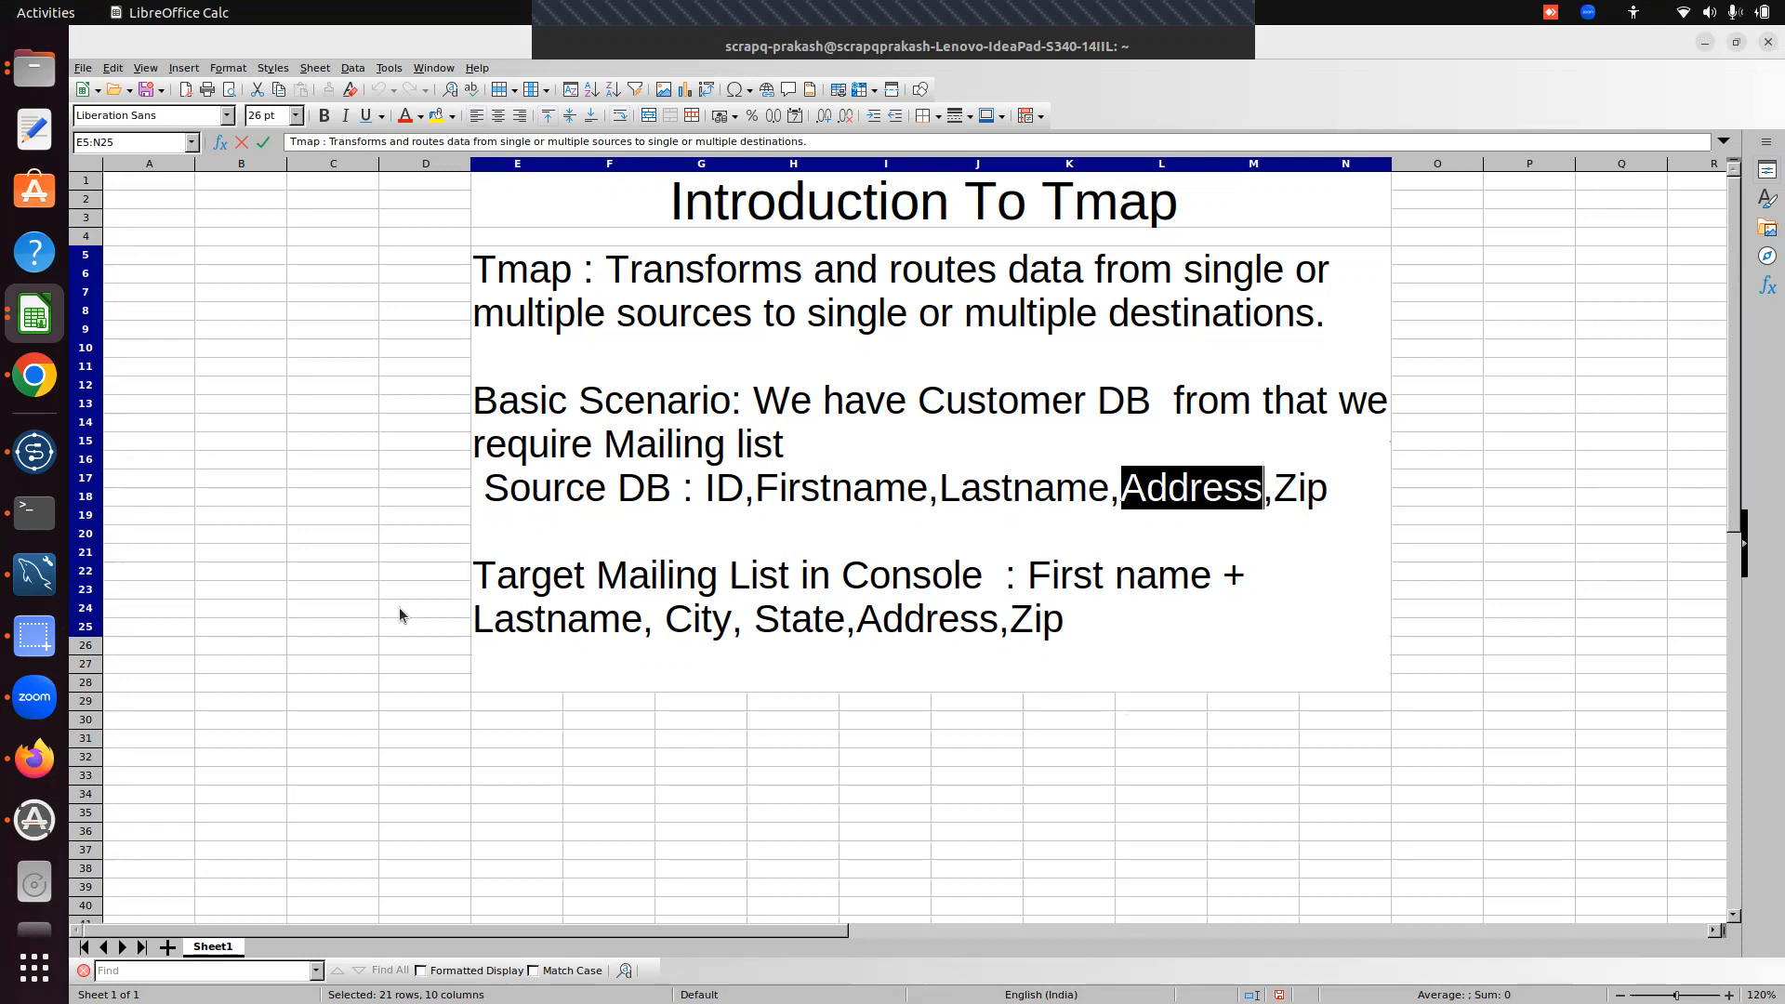
click(749, 538)
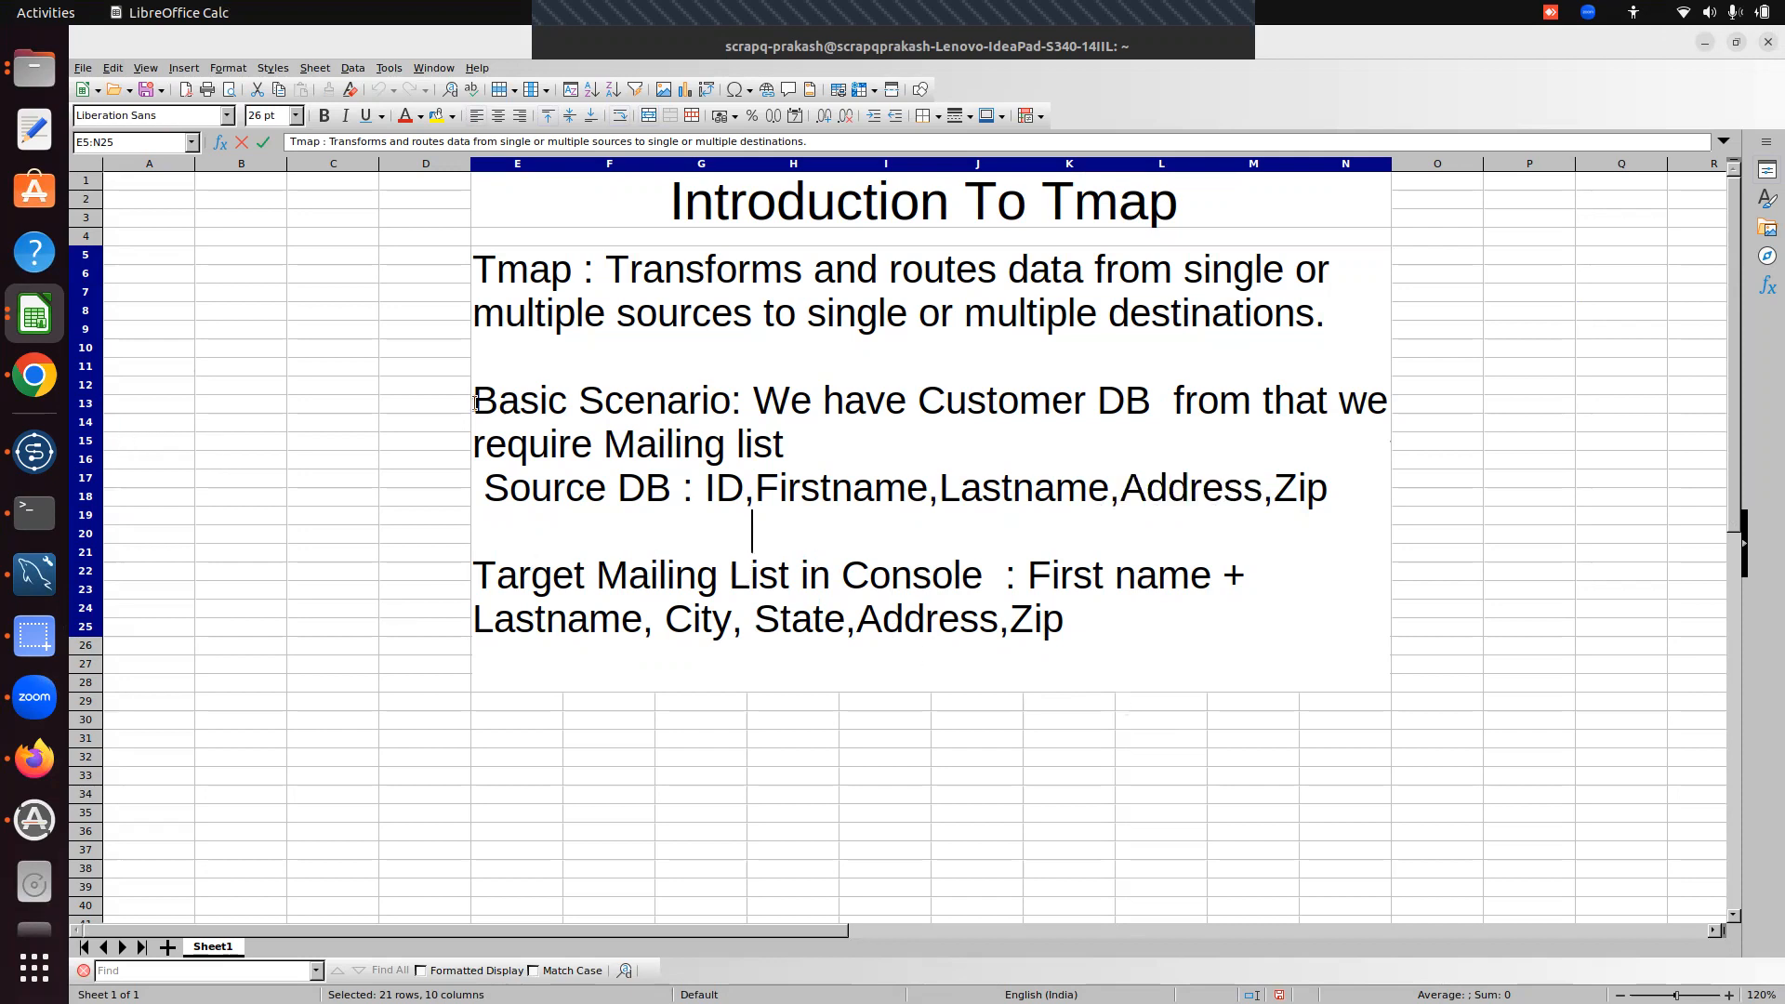
- Switch to Talend Studio and create a job named TMapDemoIntro under Job Designs, with purpose and description Intro
click(36, 453)
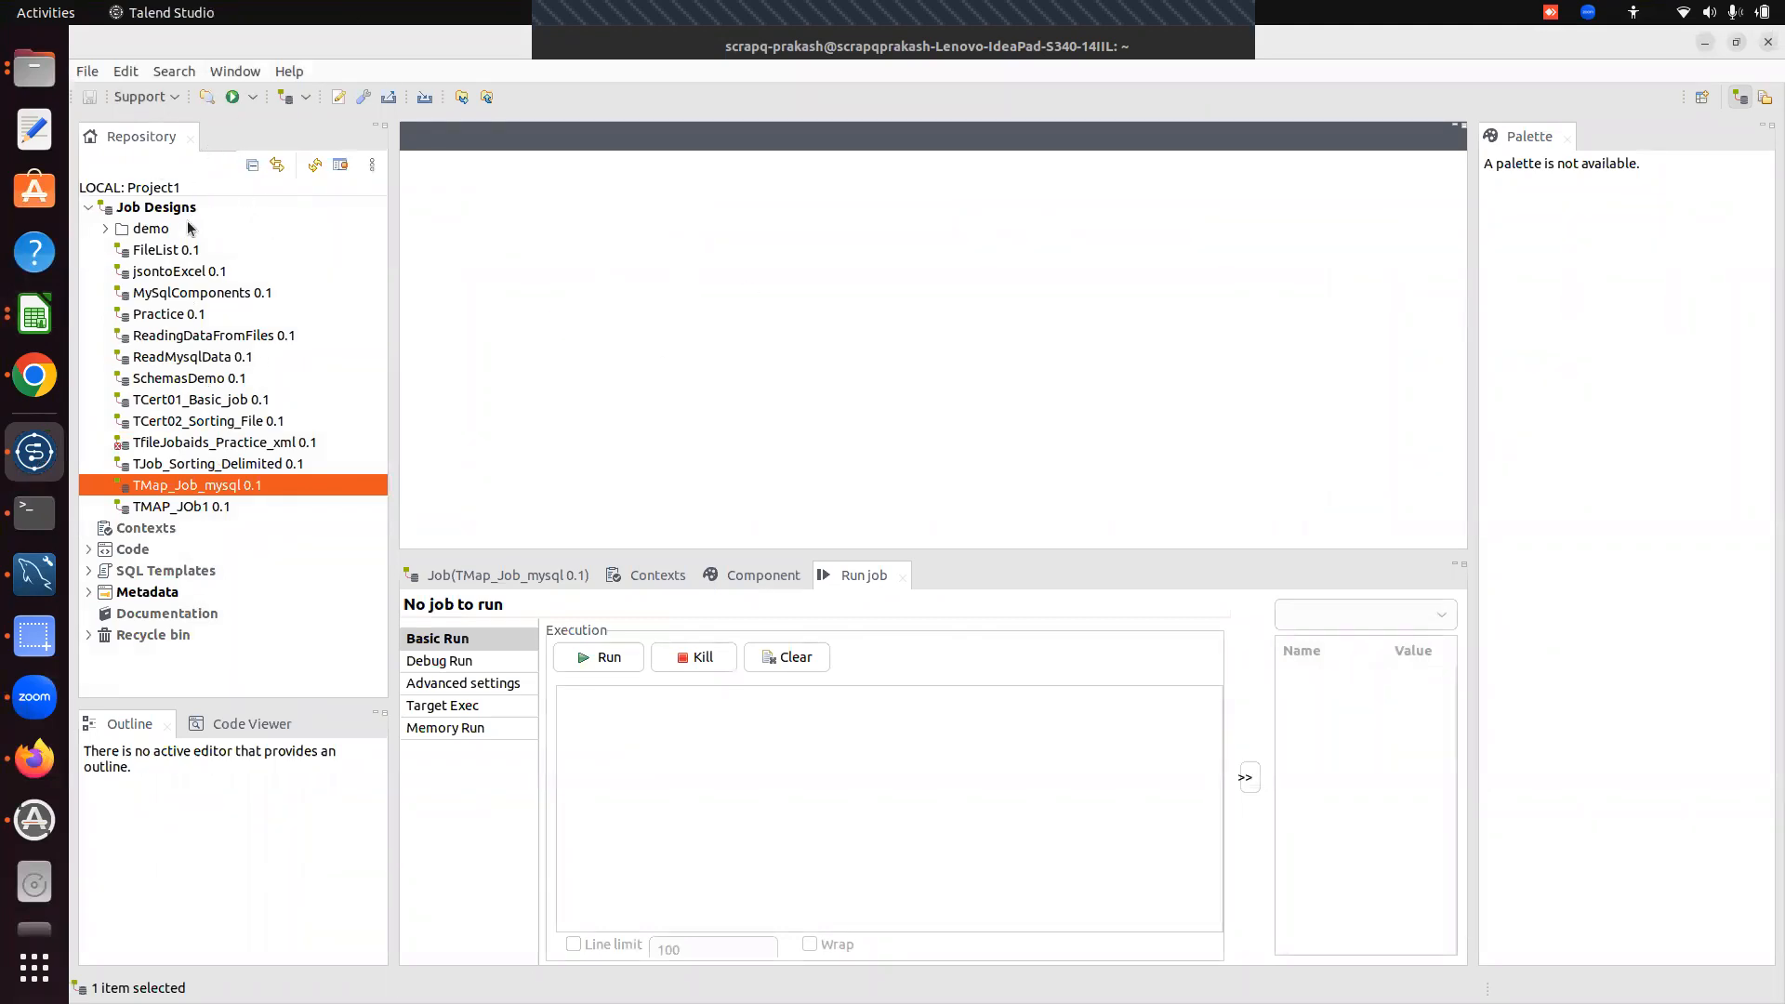
click(160, 210)
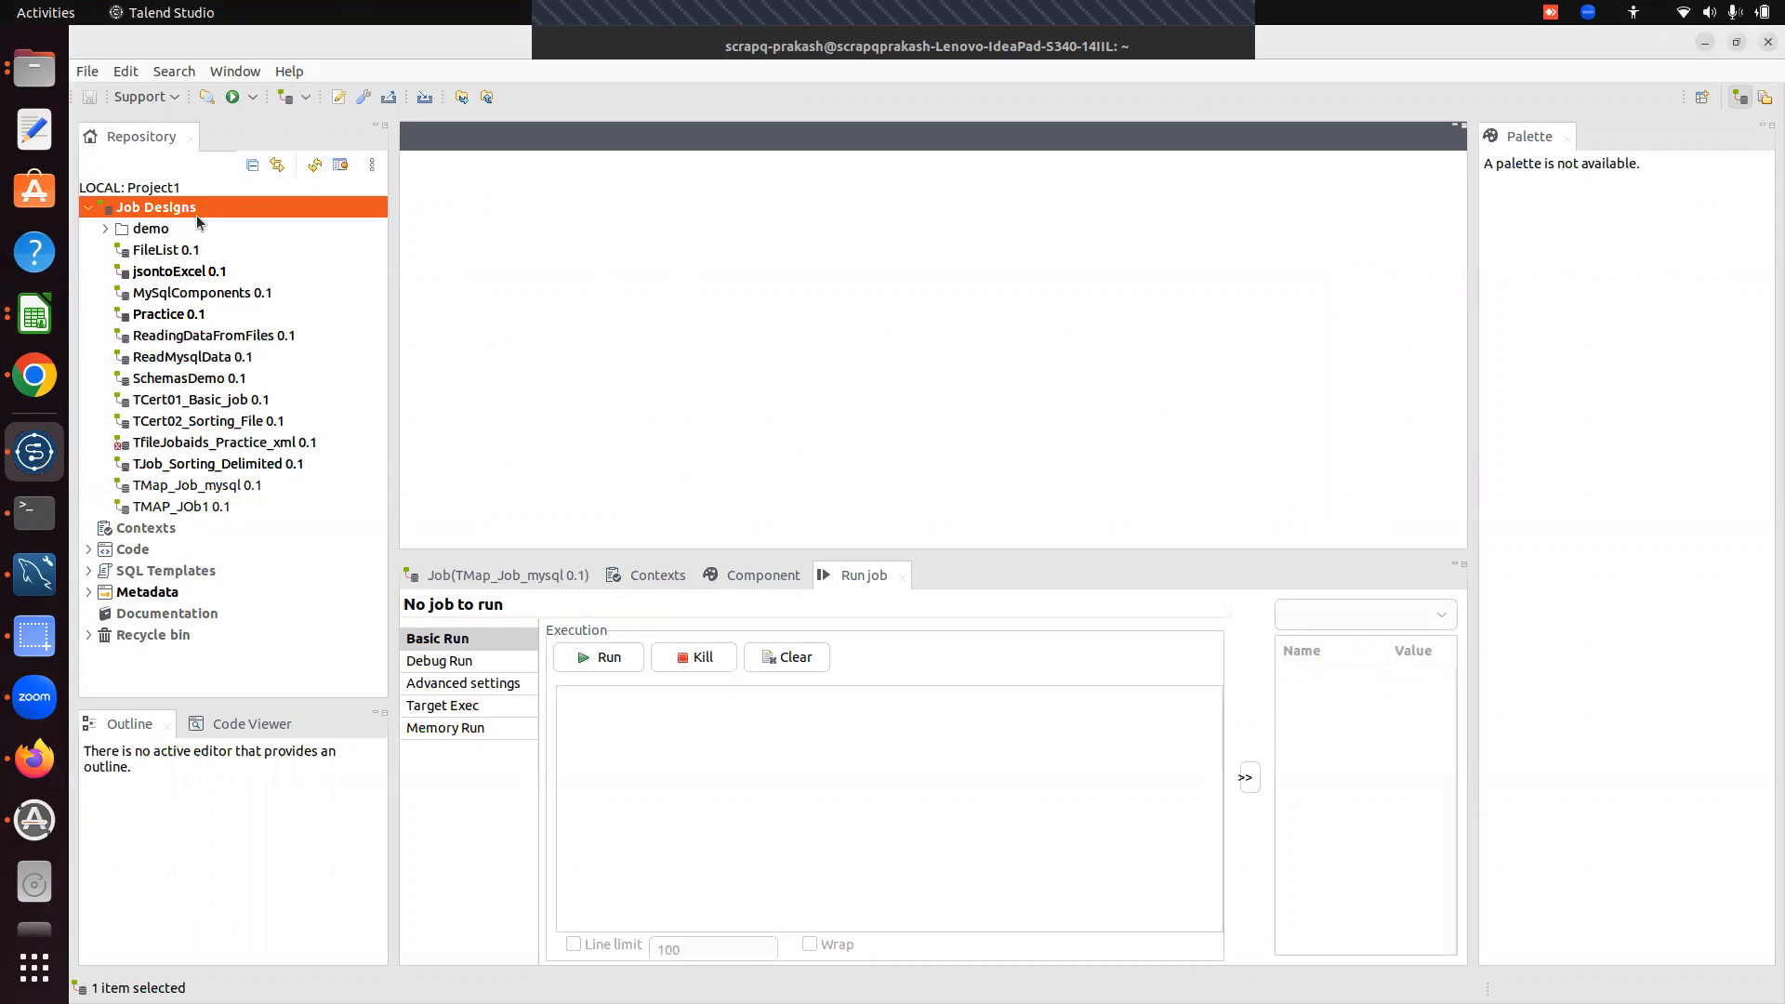
right_click(167, 210)
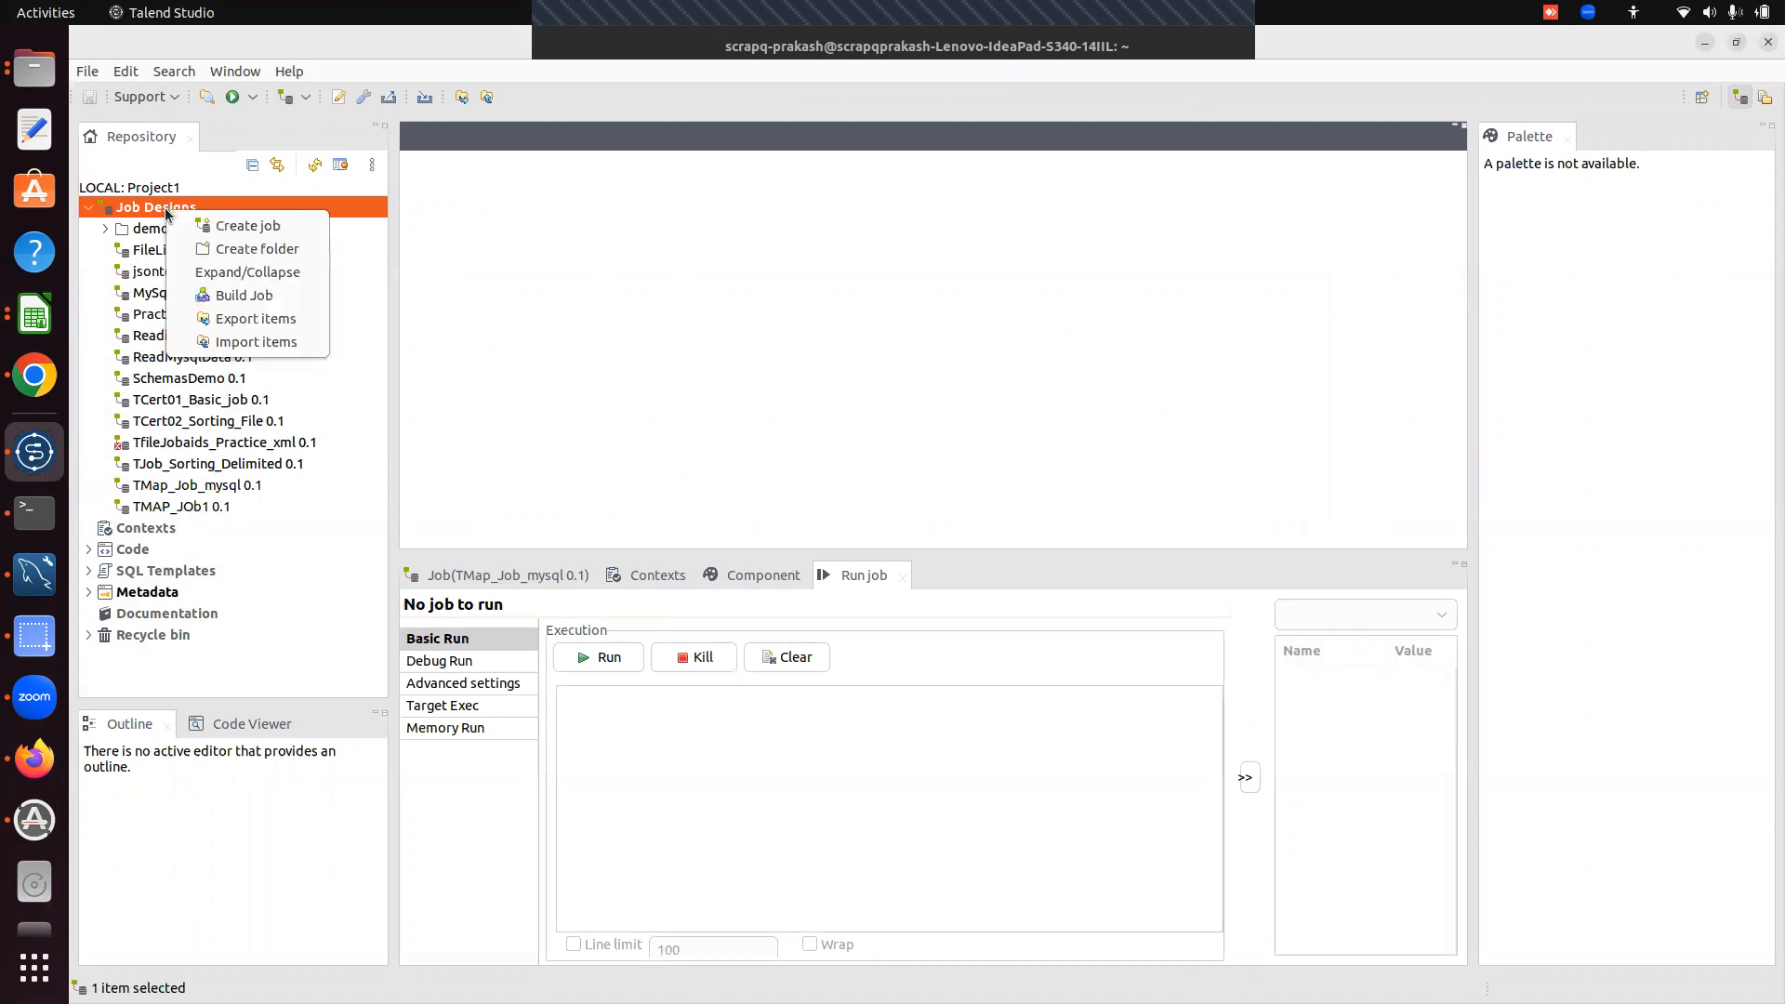
click(254, 226)
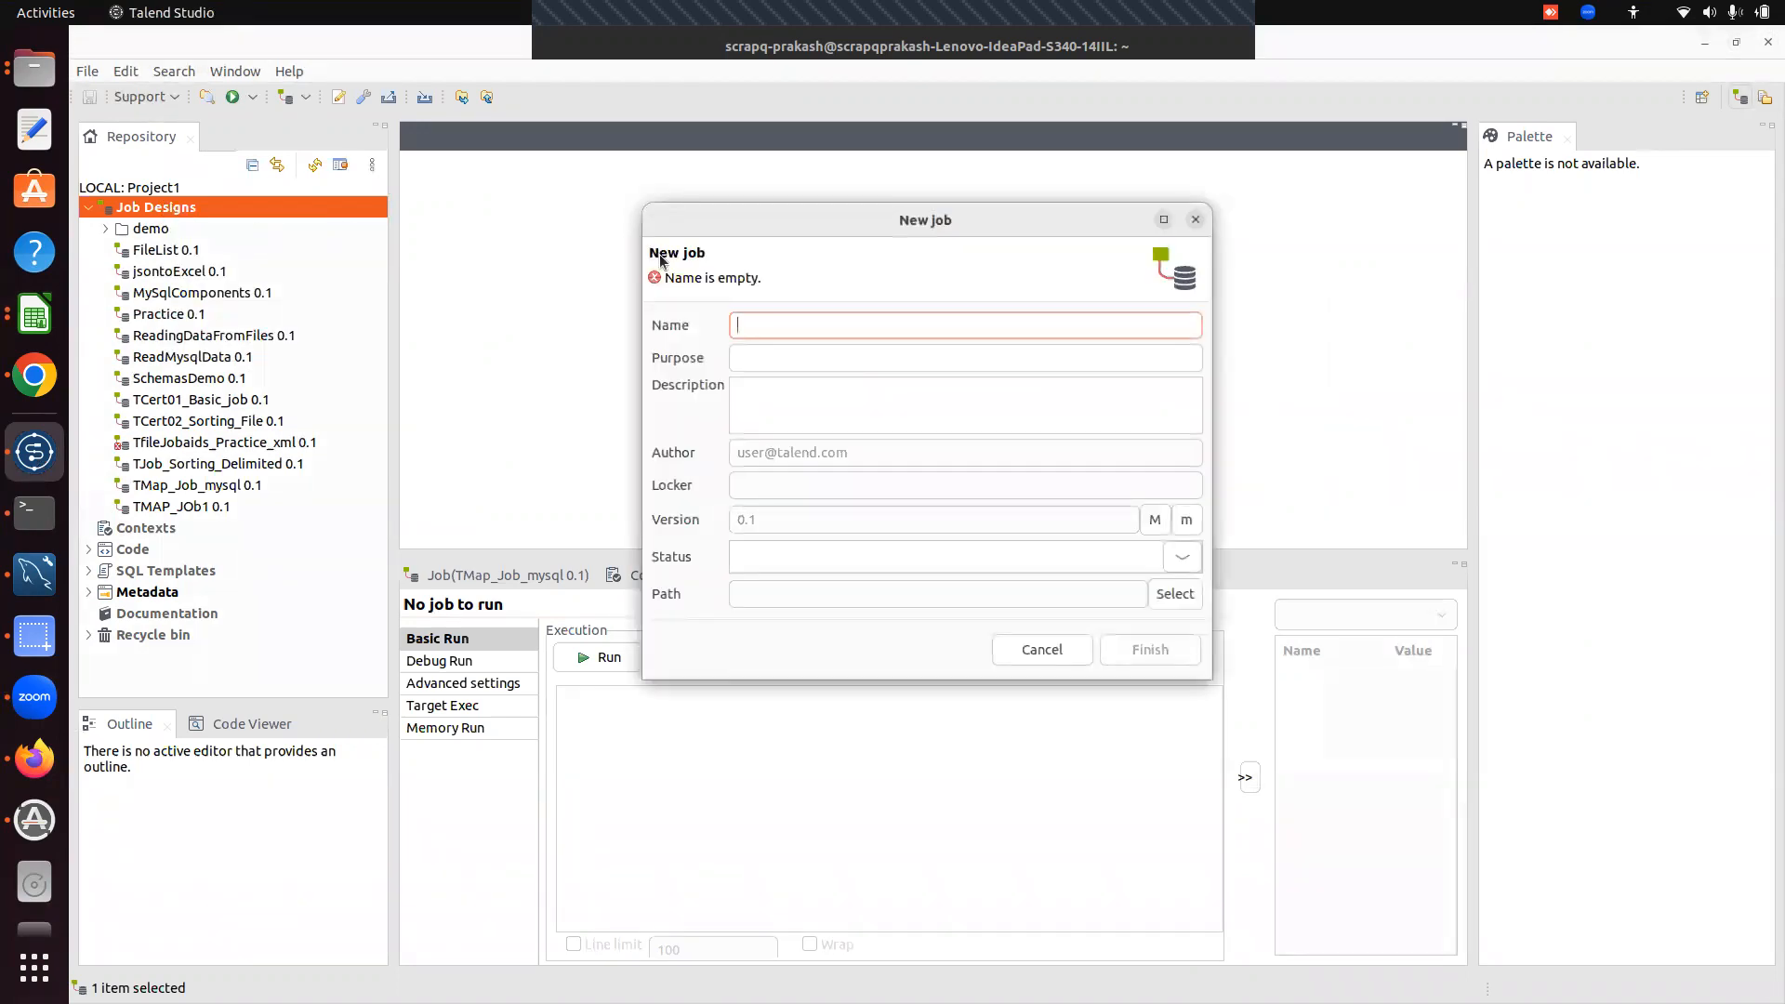
text(TMapDem)
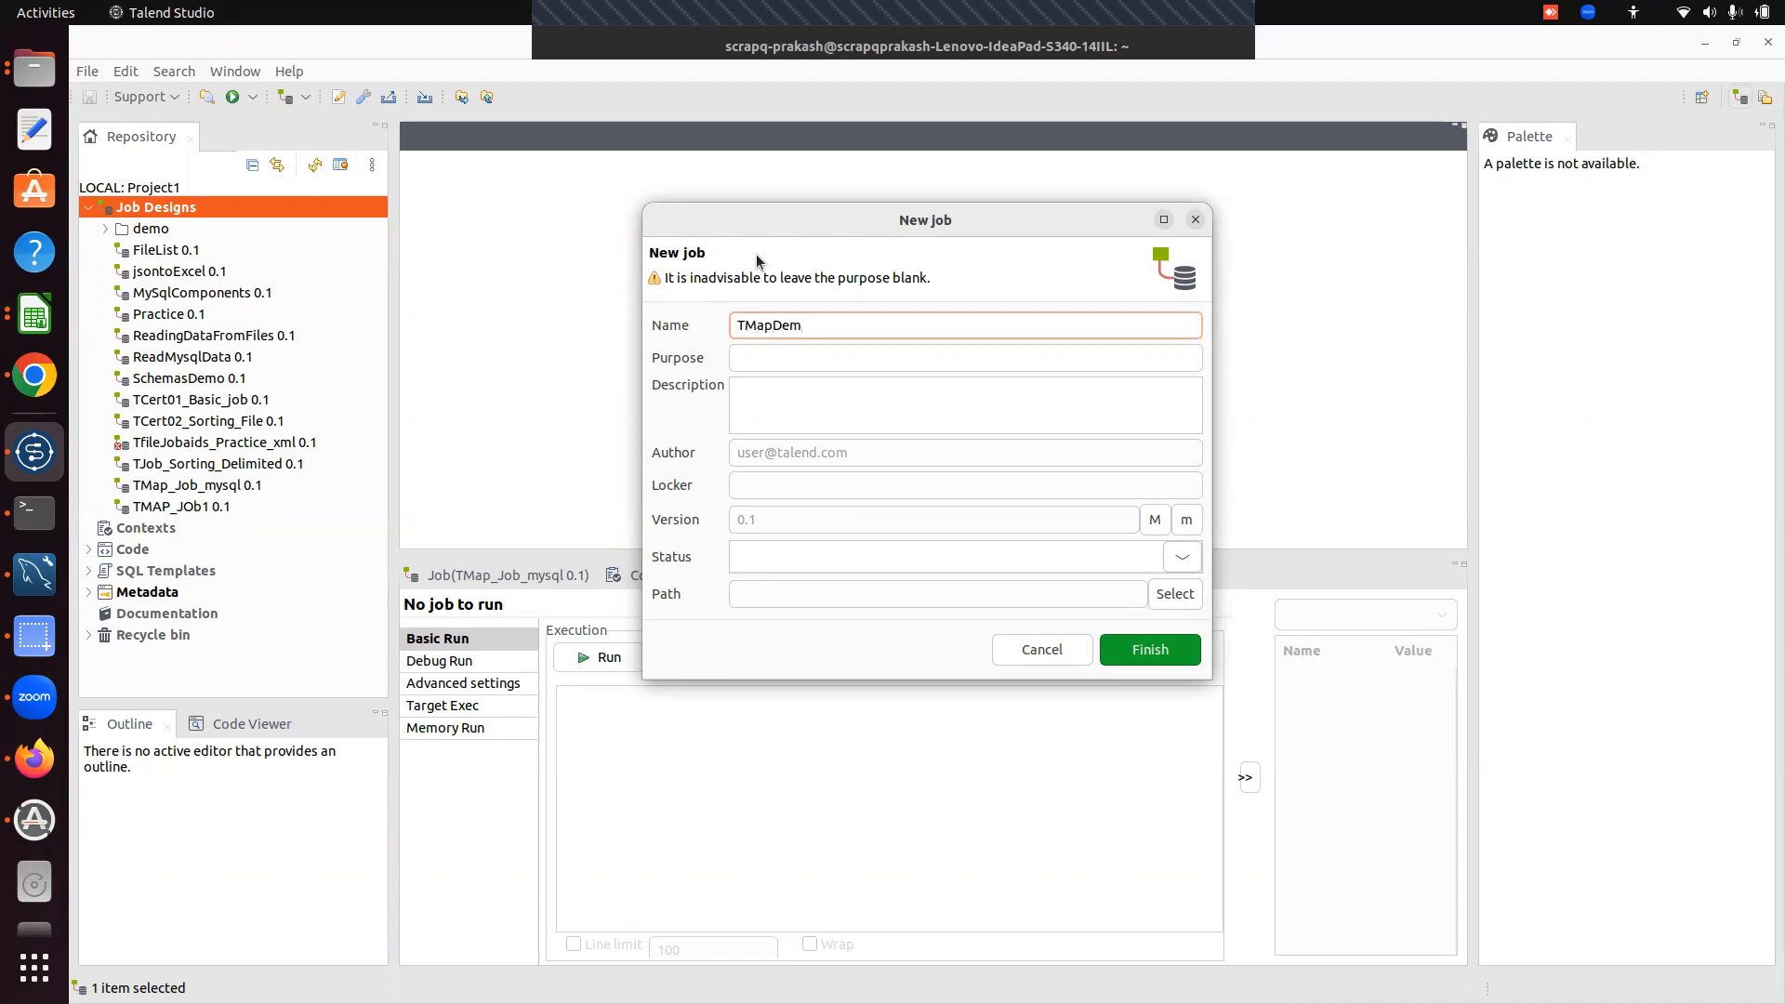
text(oIntro)
click(874, 363)
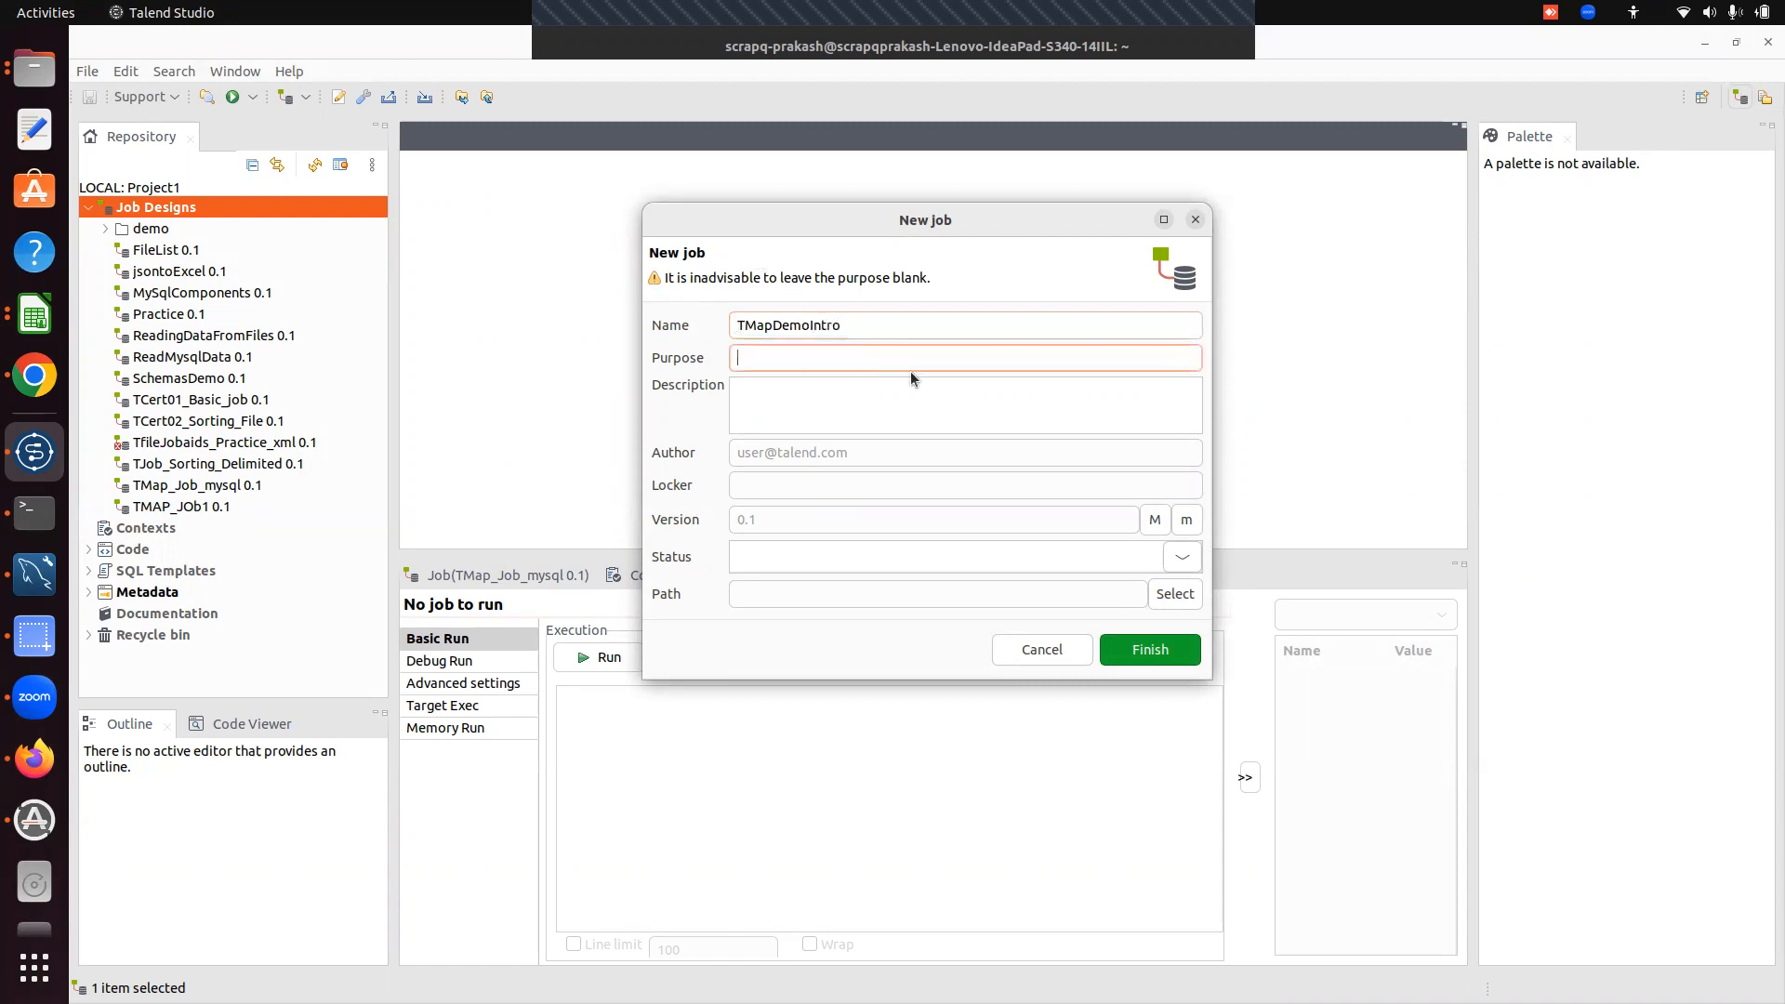
text(Intro)
click(890, 398)
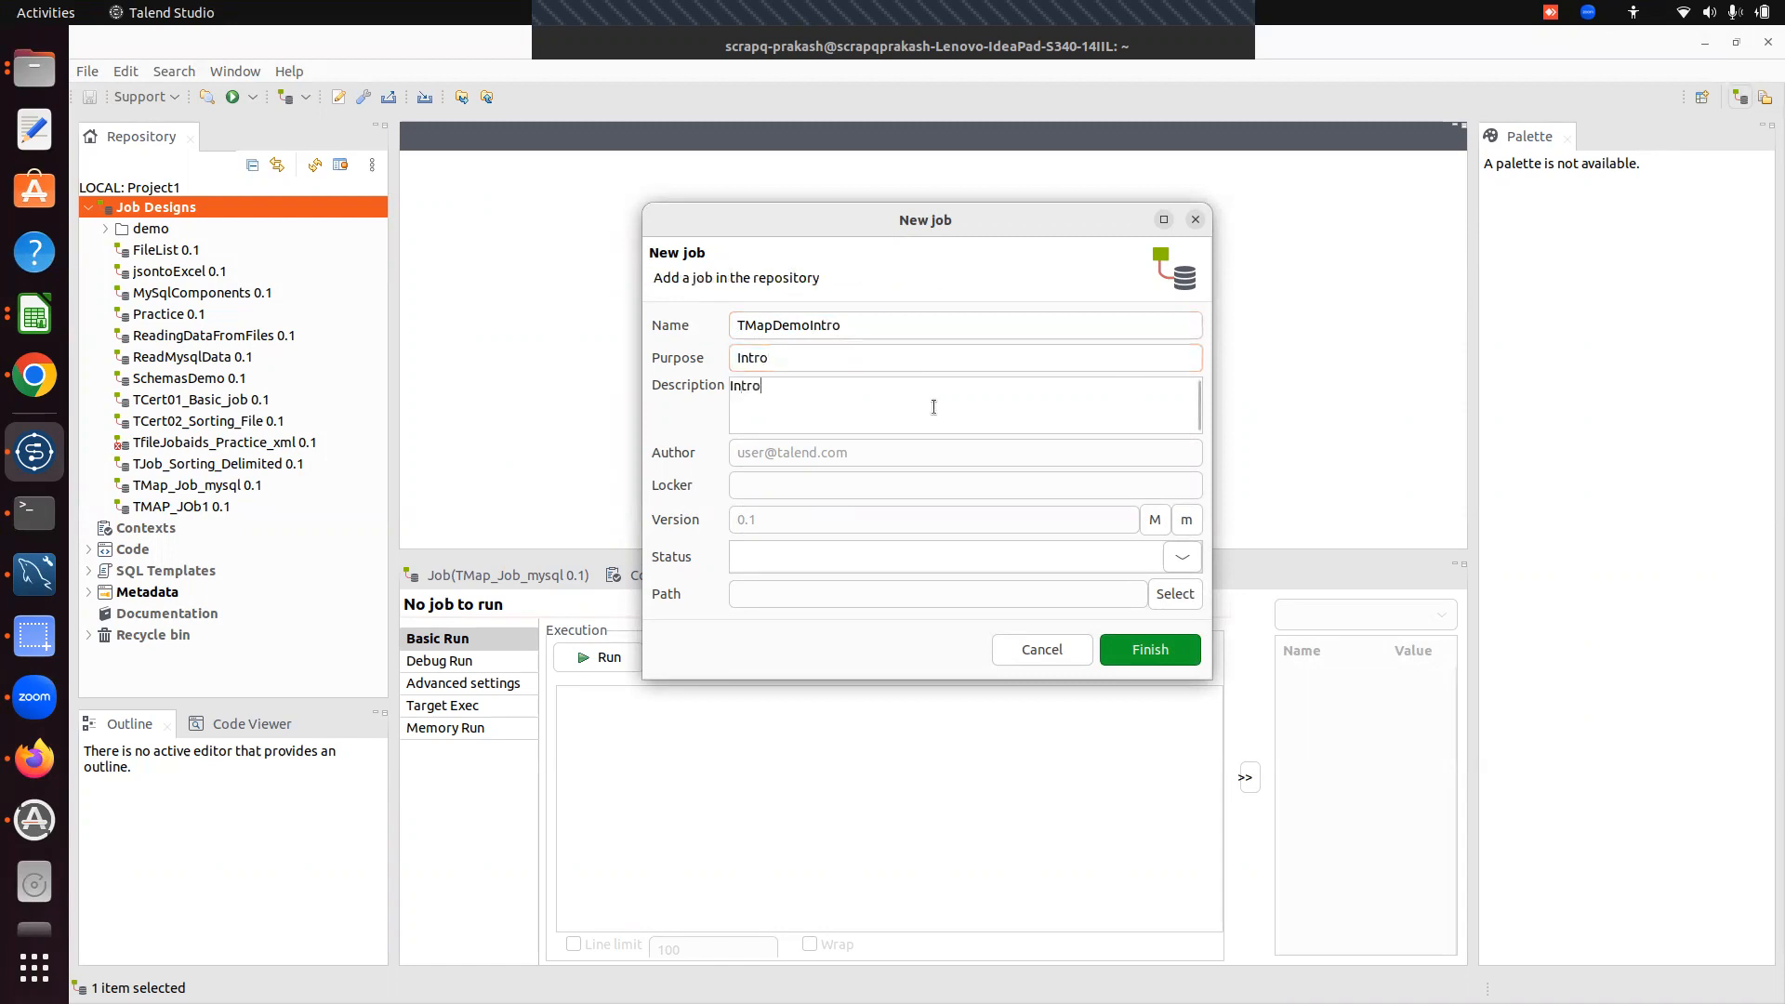
click(1162, 655)
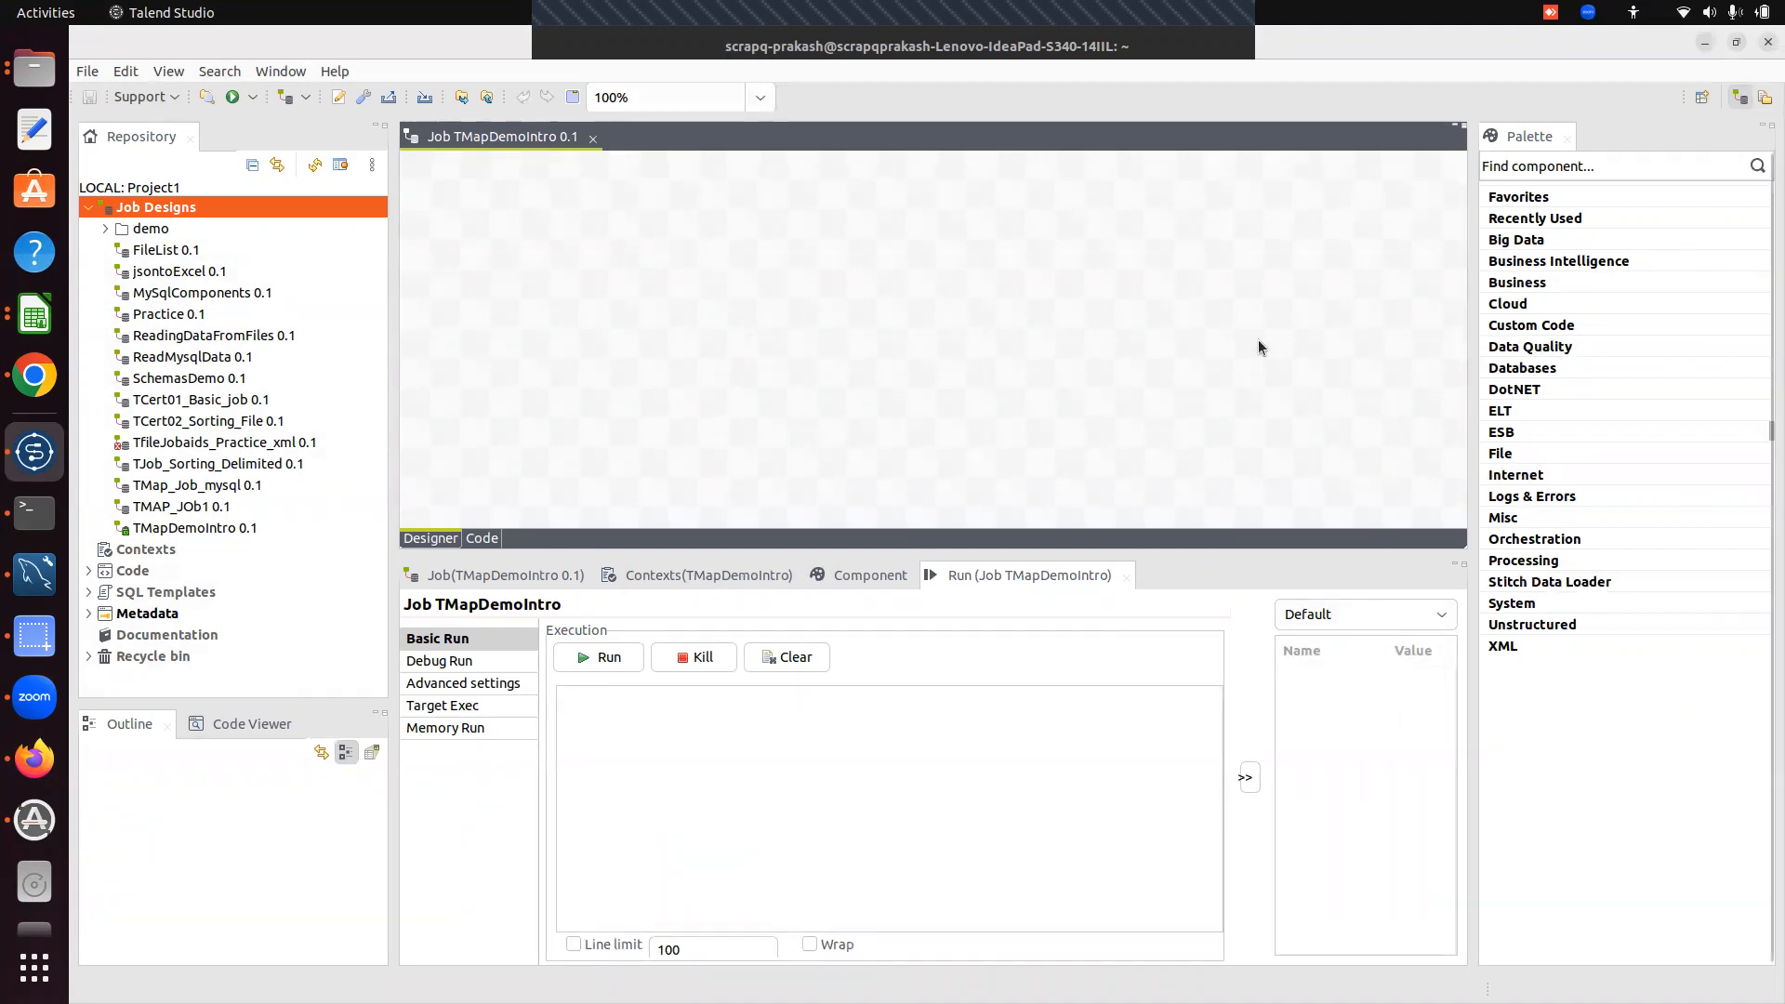
drag(1063, 544, 1060, 609)
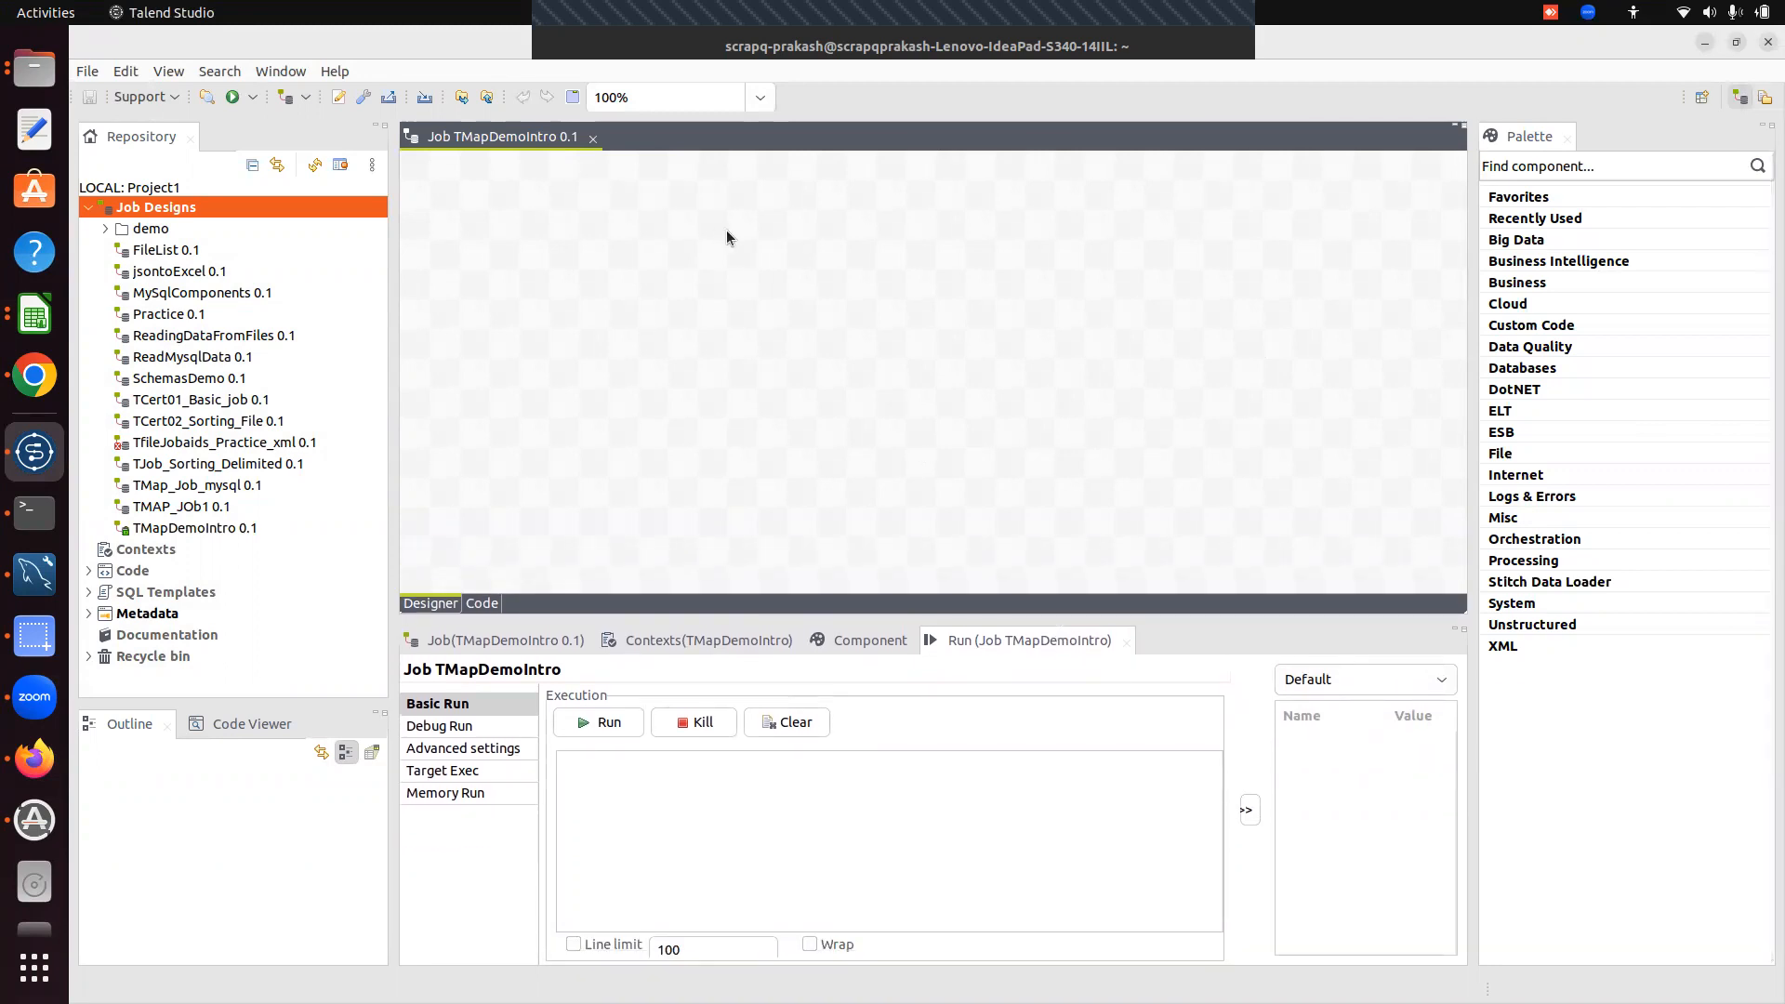
text(tdb)
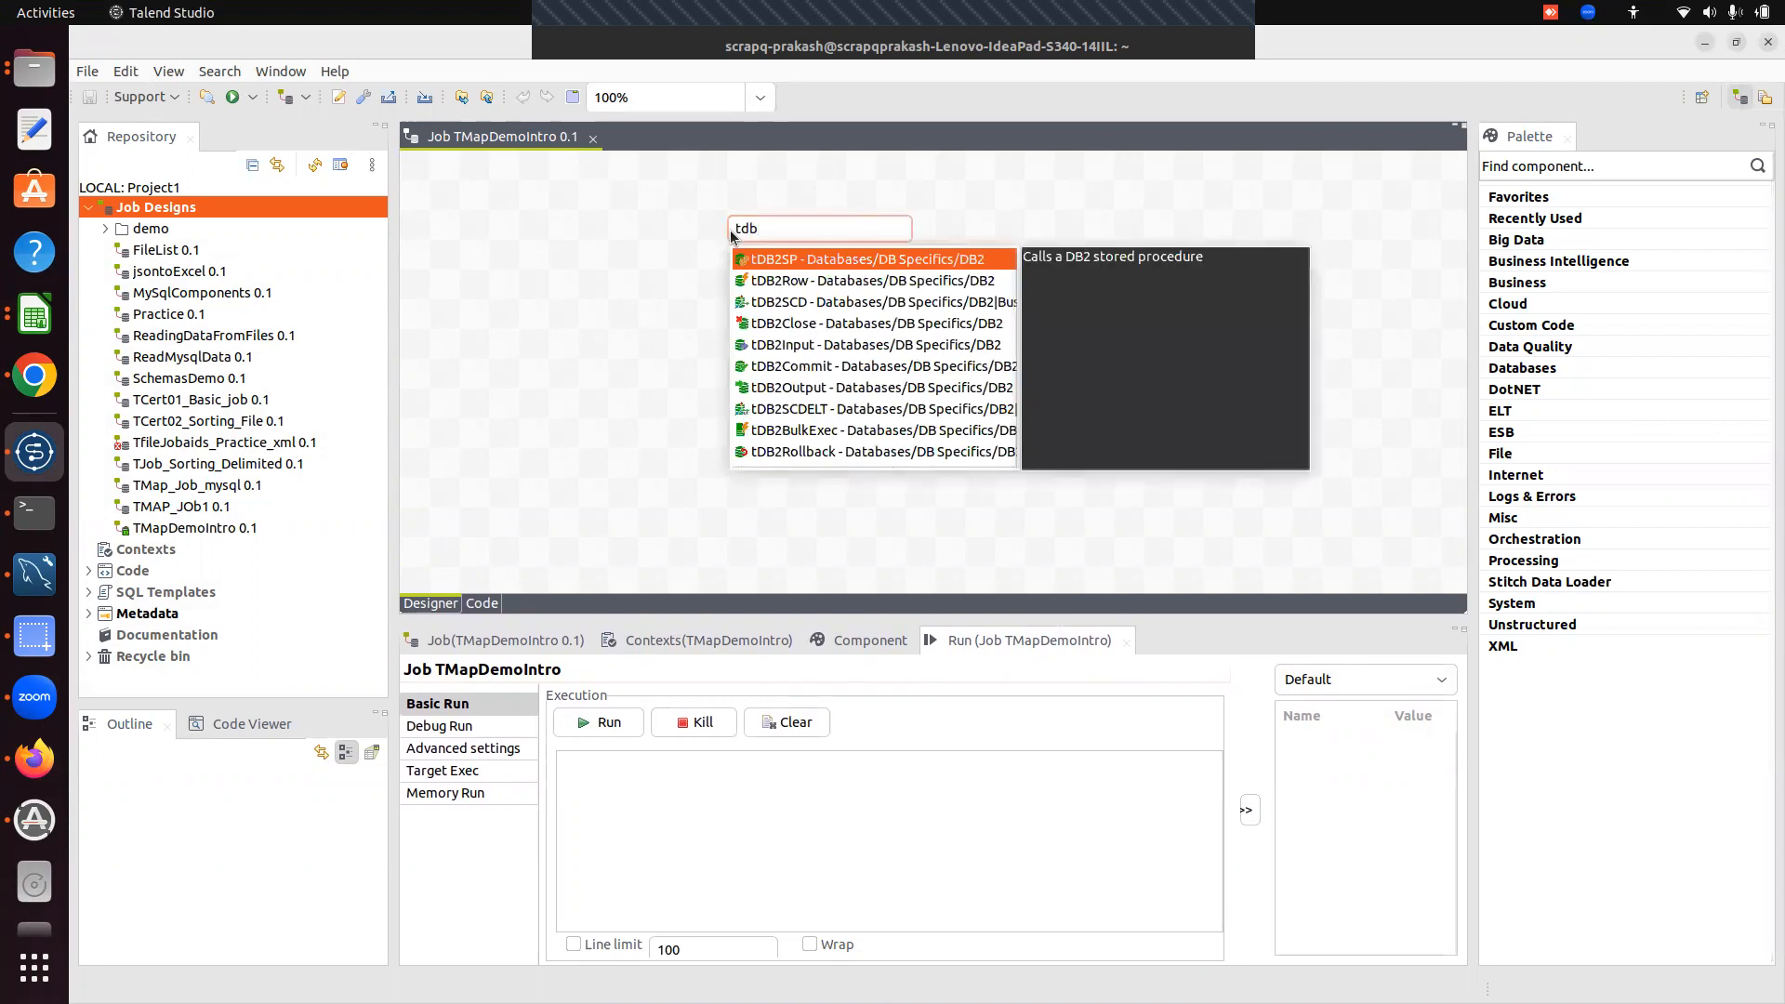
key(Down)
key(Down)
key(Down)
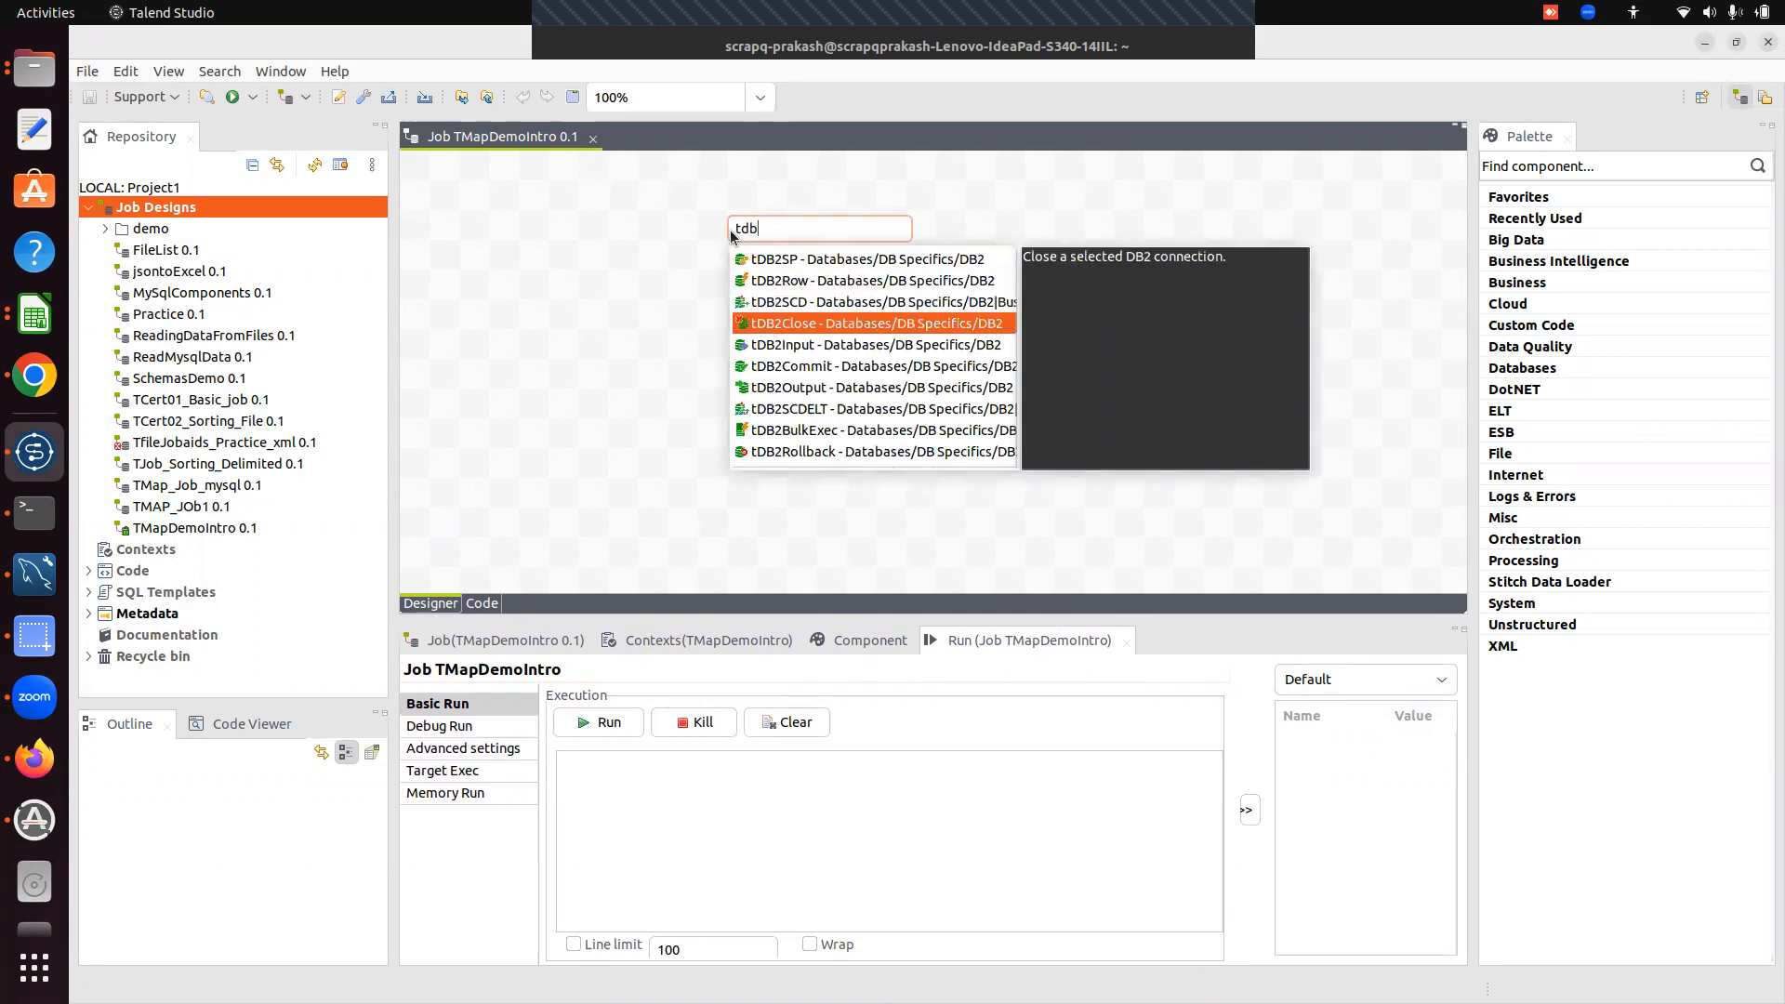
key(Down)
key(Down)
key(Up)
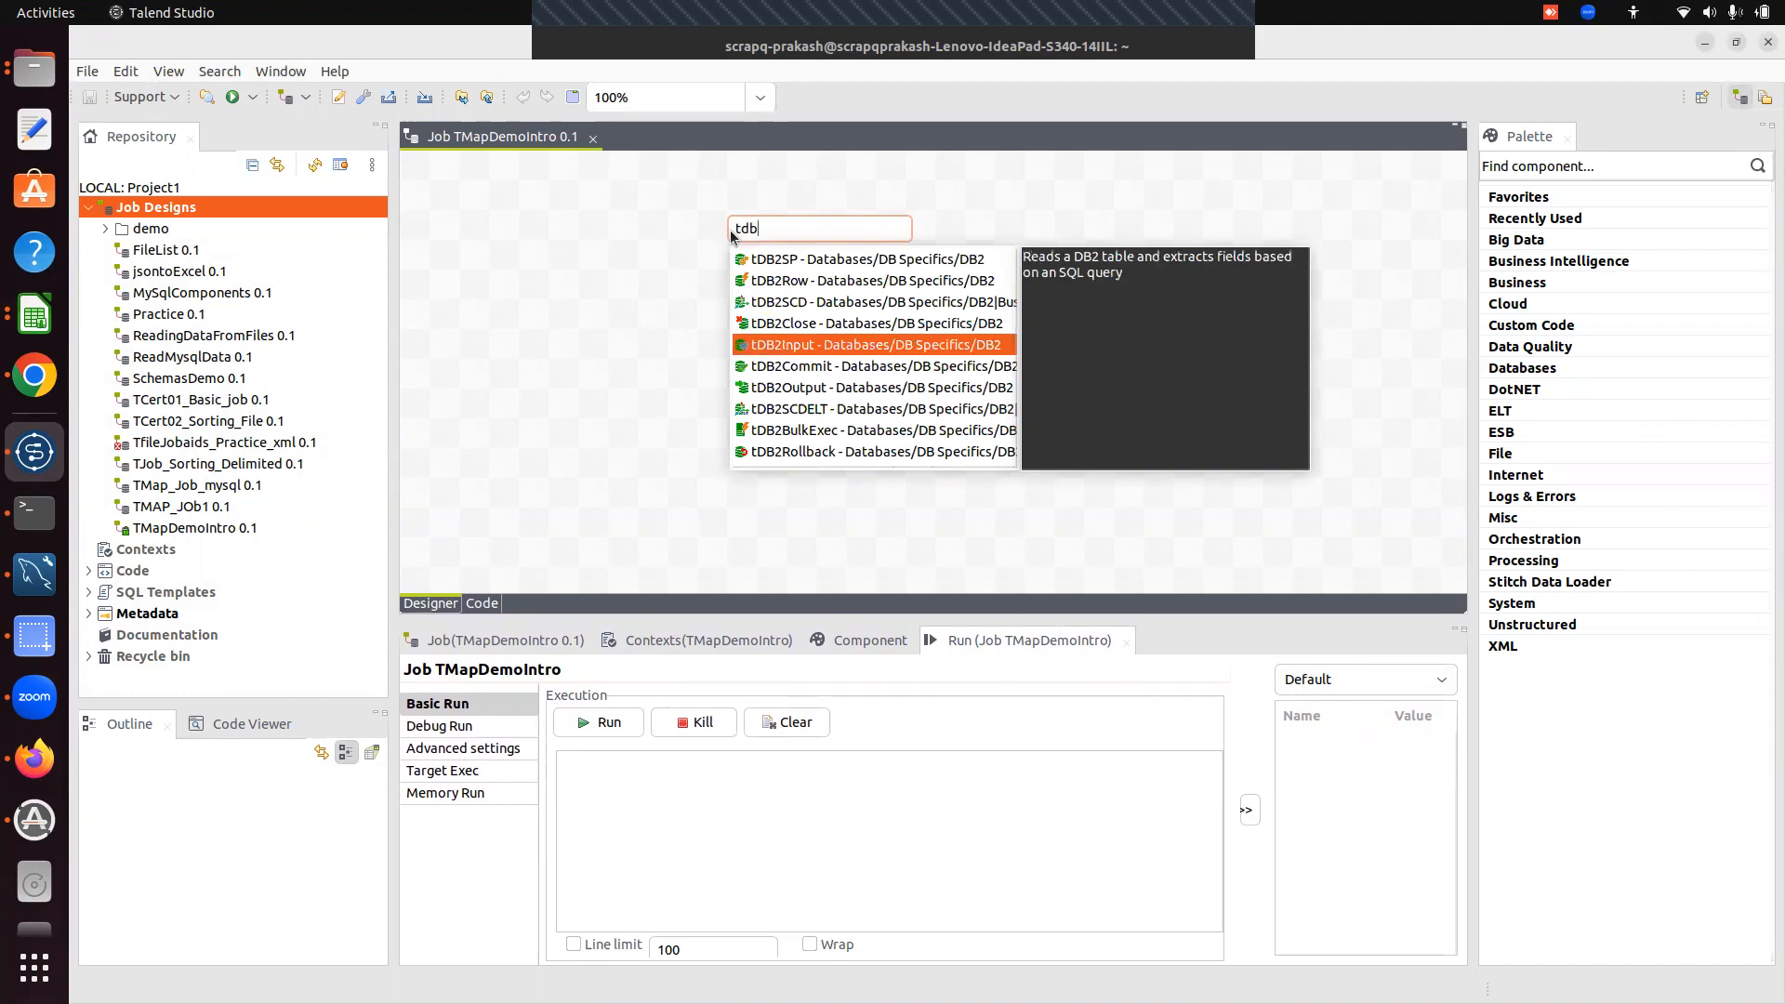
key(Return)
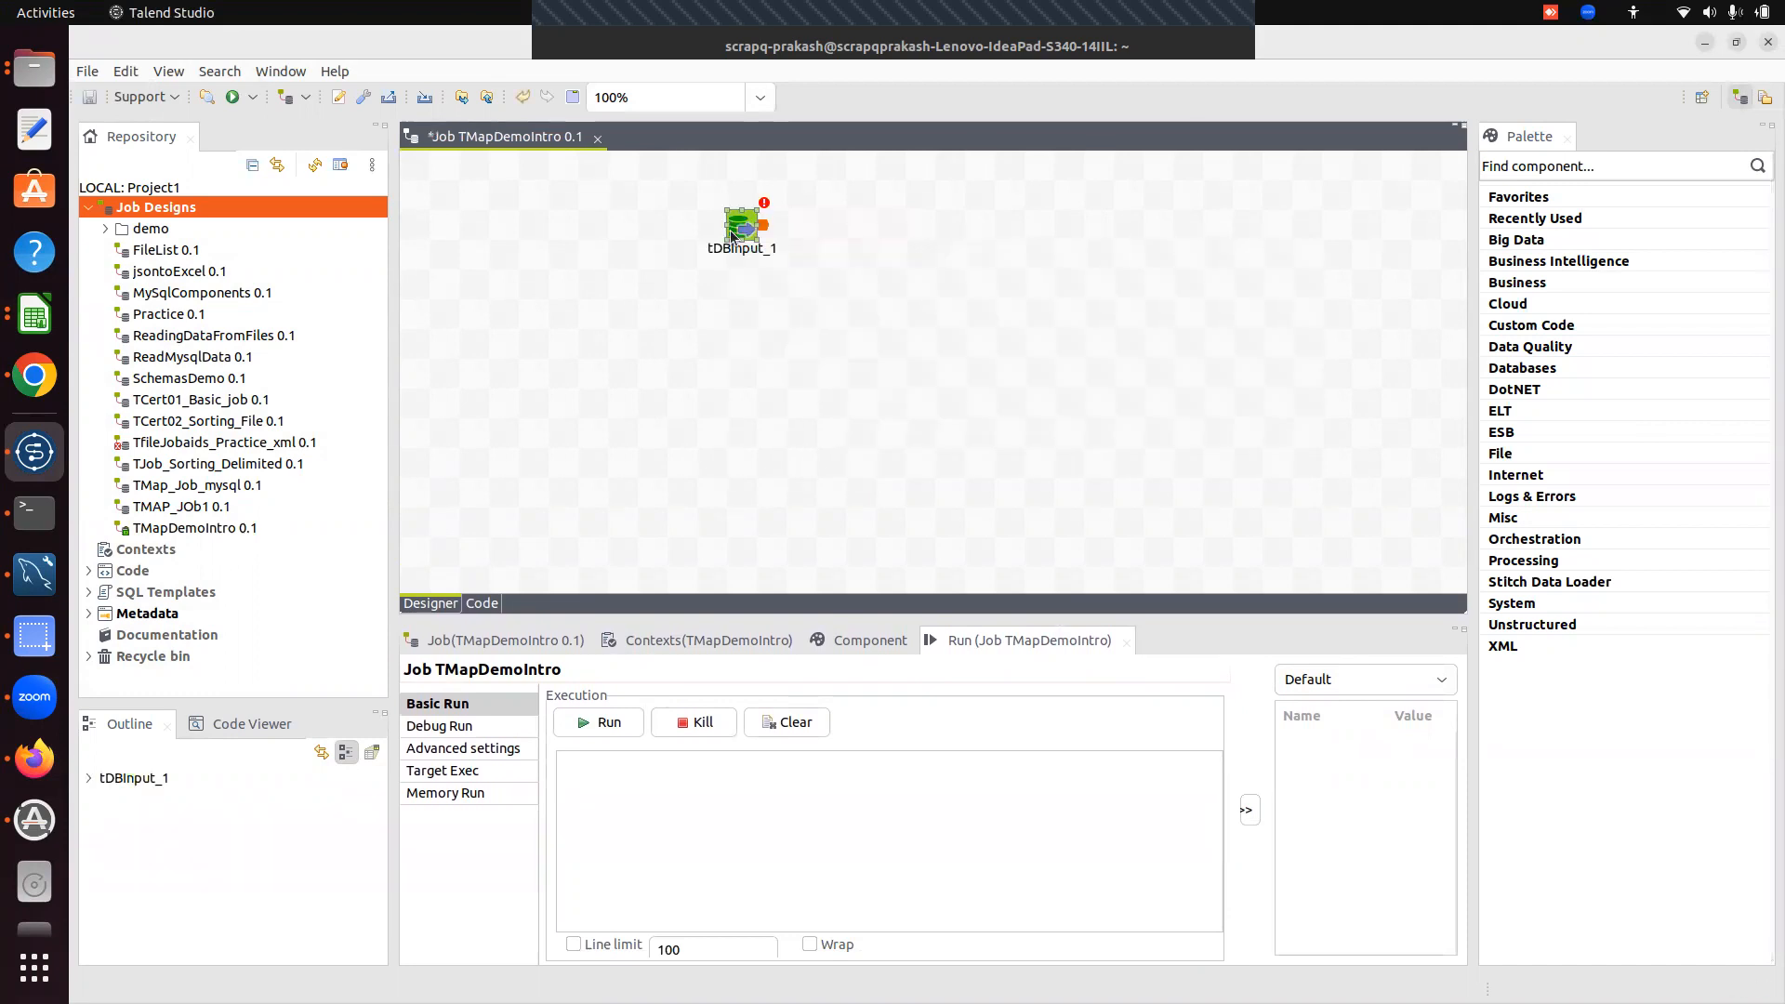
click(881, 640)
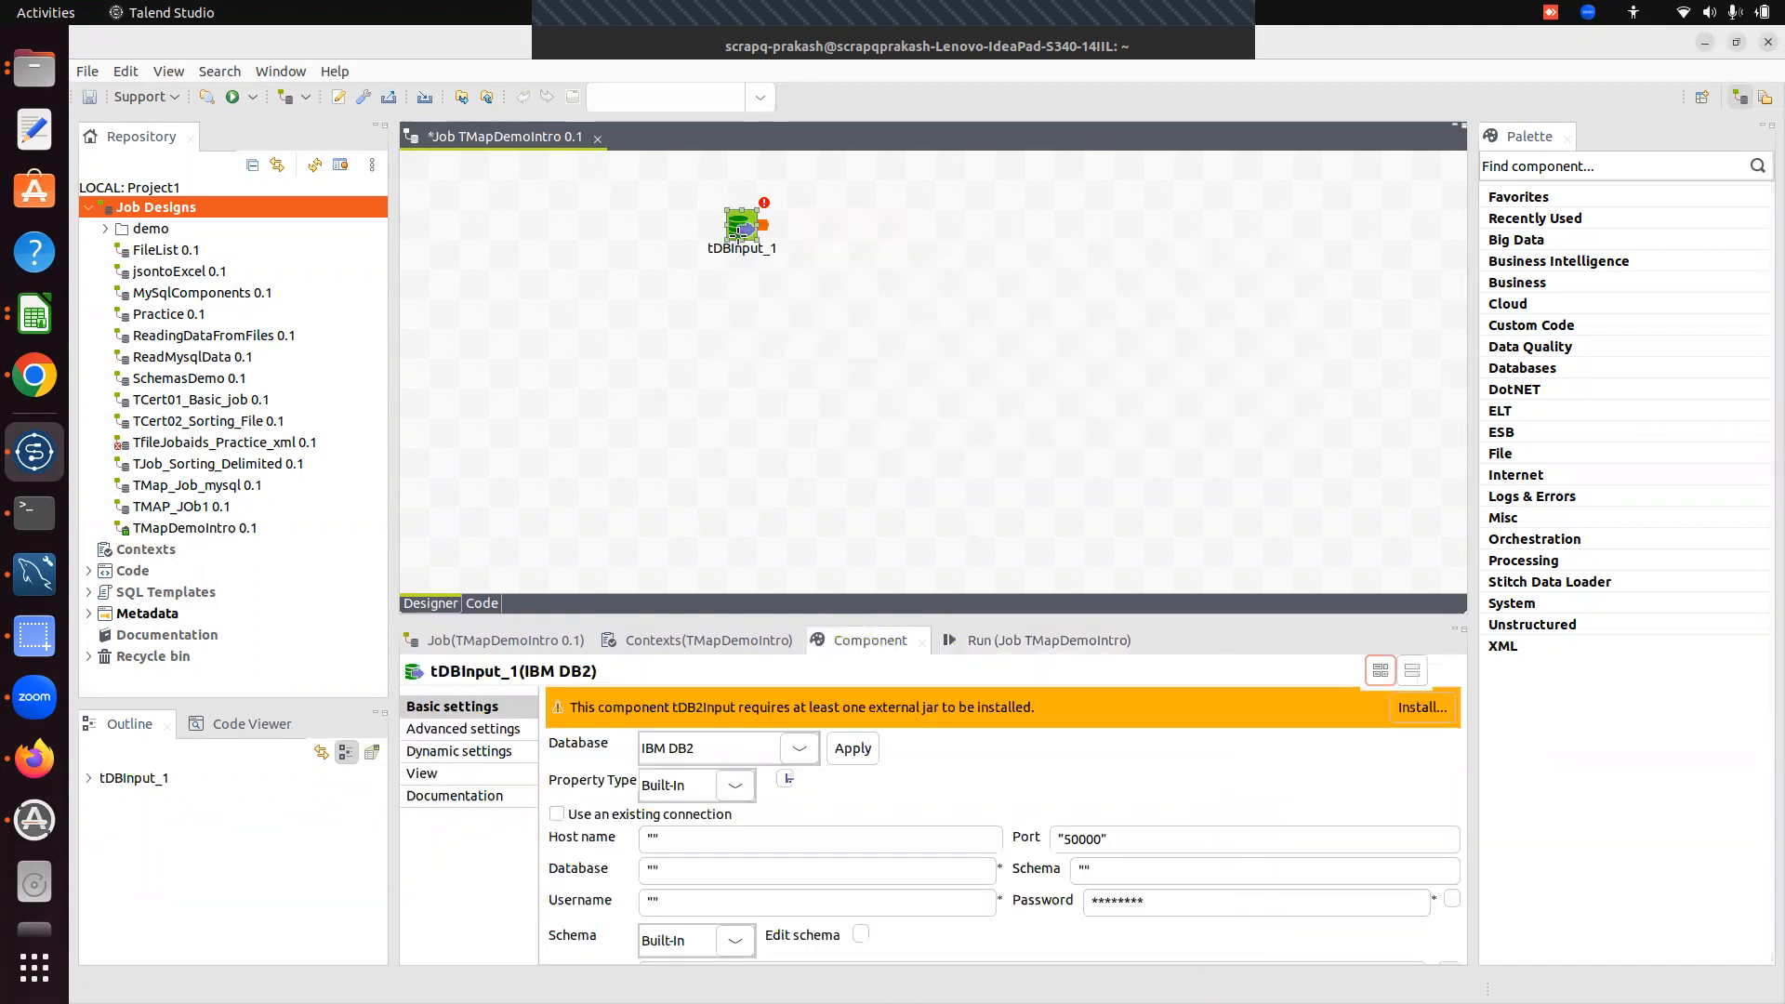
click(755, 267)
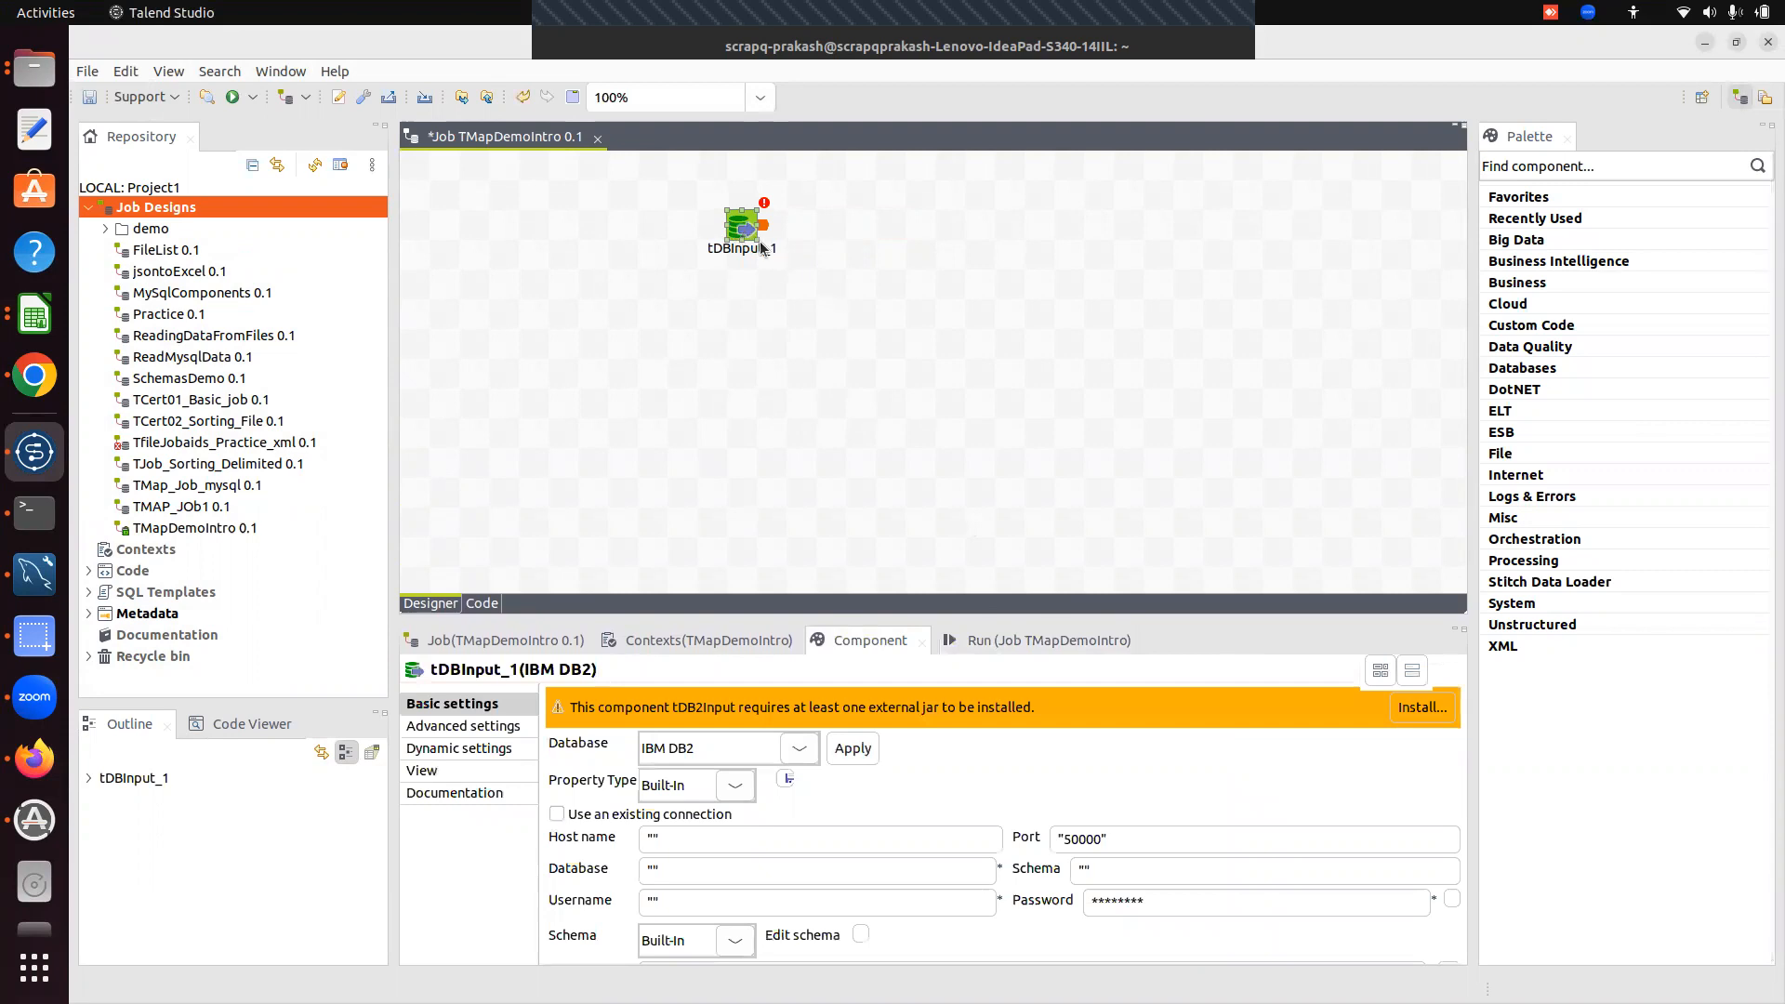
key(Delete)
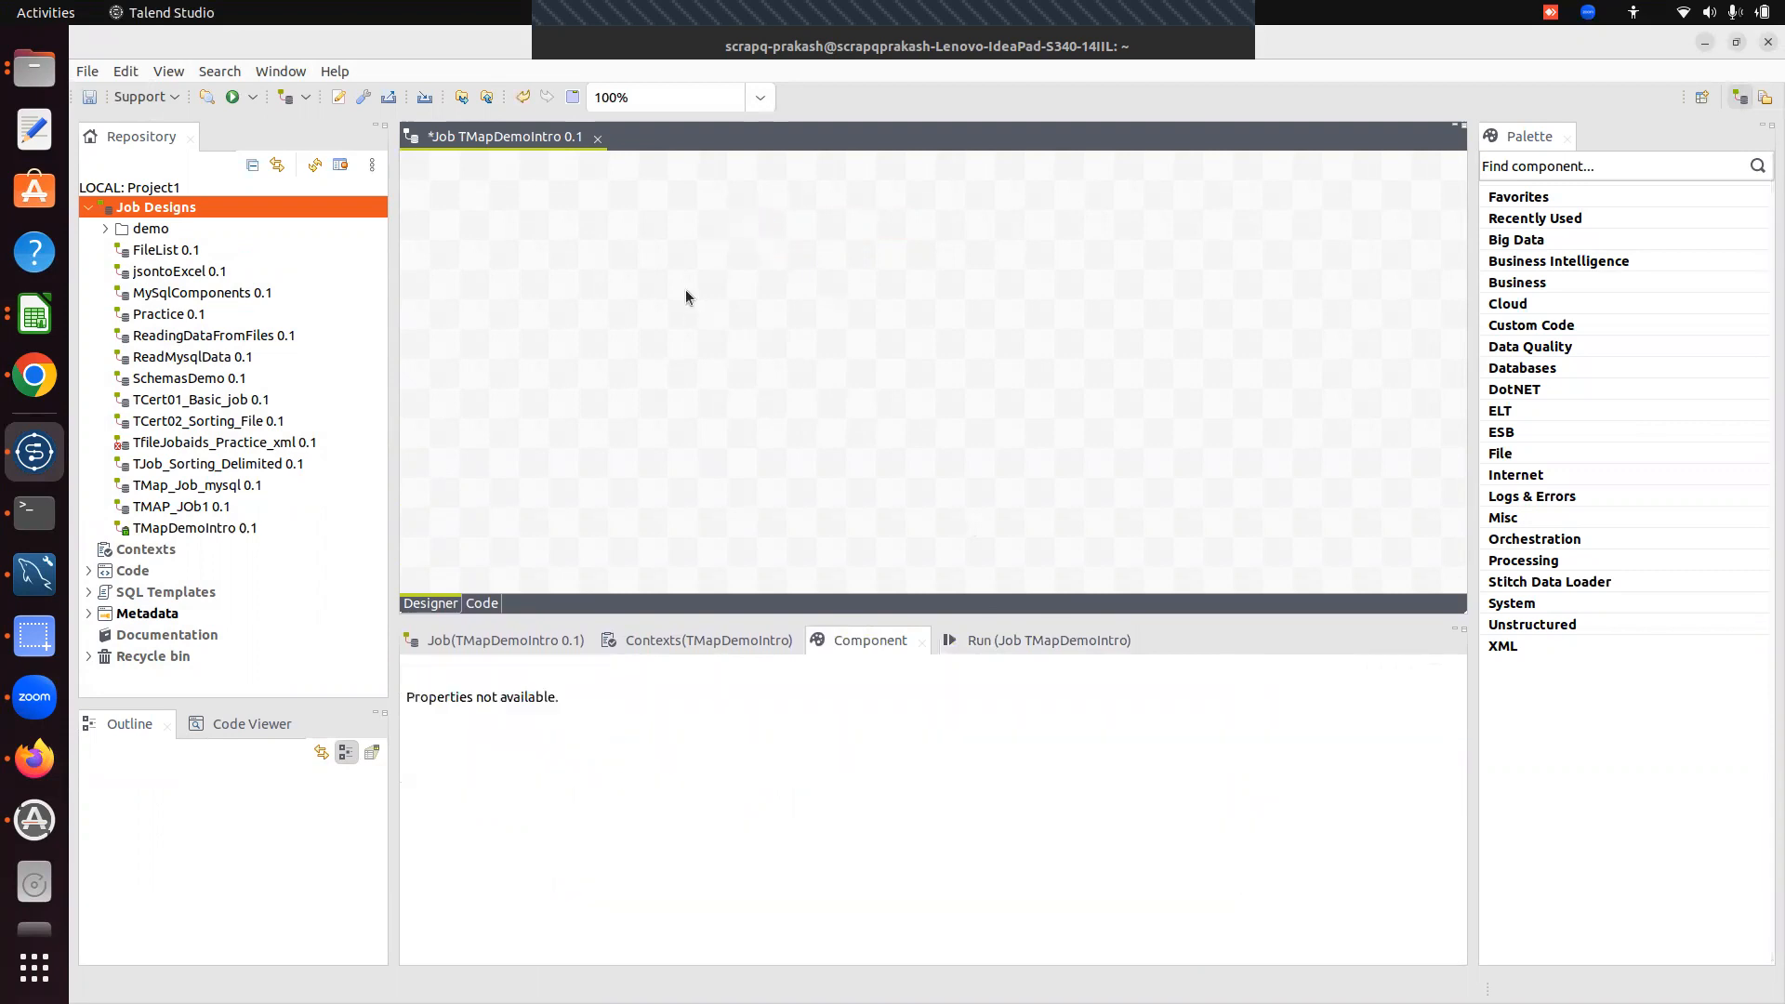
- Add a tDBInput component from Databases/DB Common to the job canvas and move it slightly down and to the left
text(tdbin)
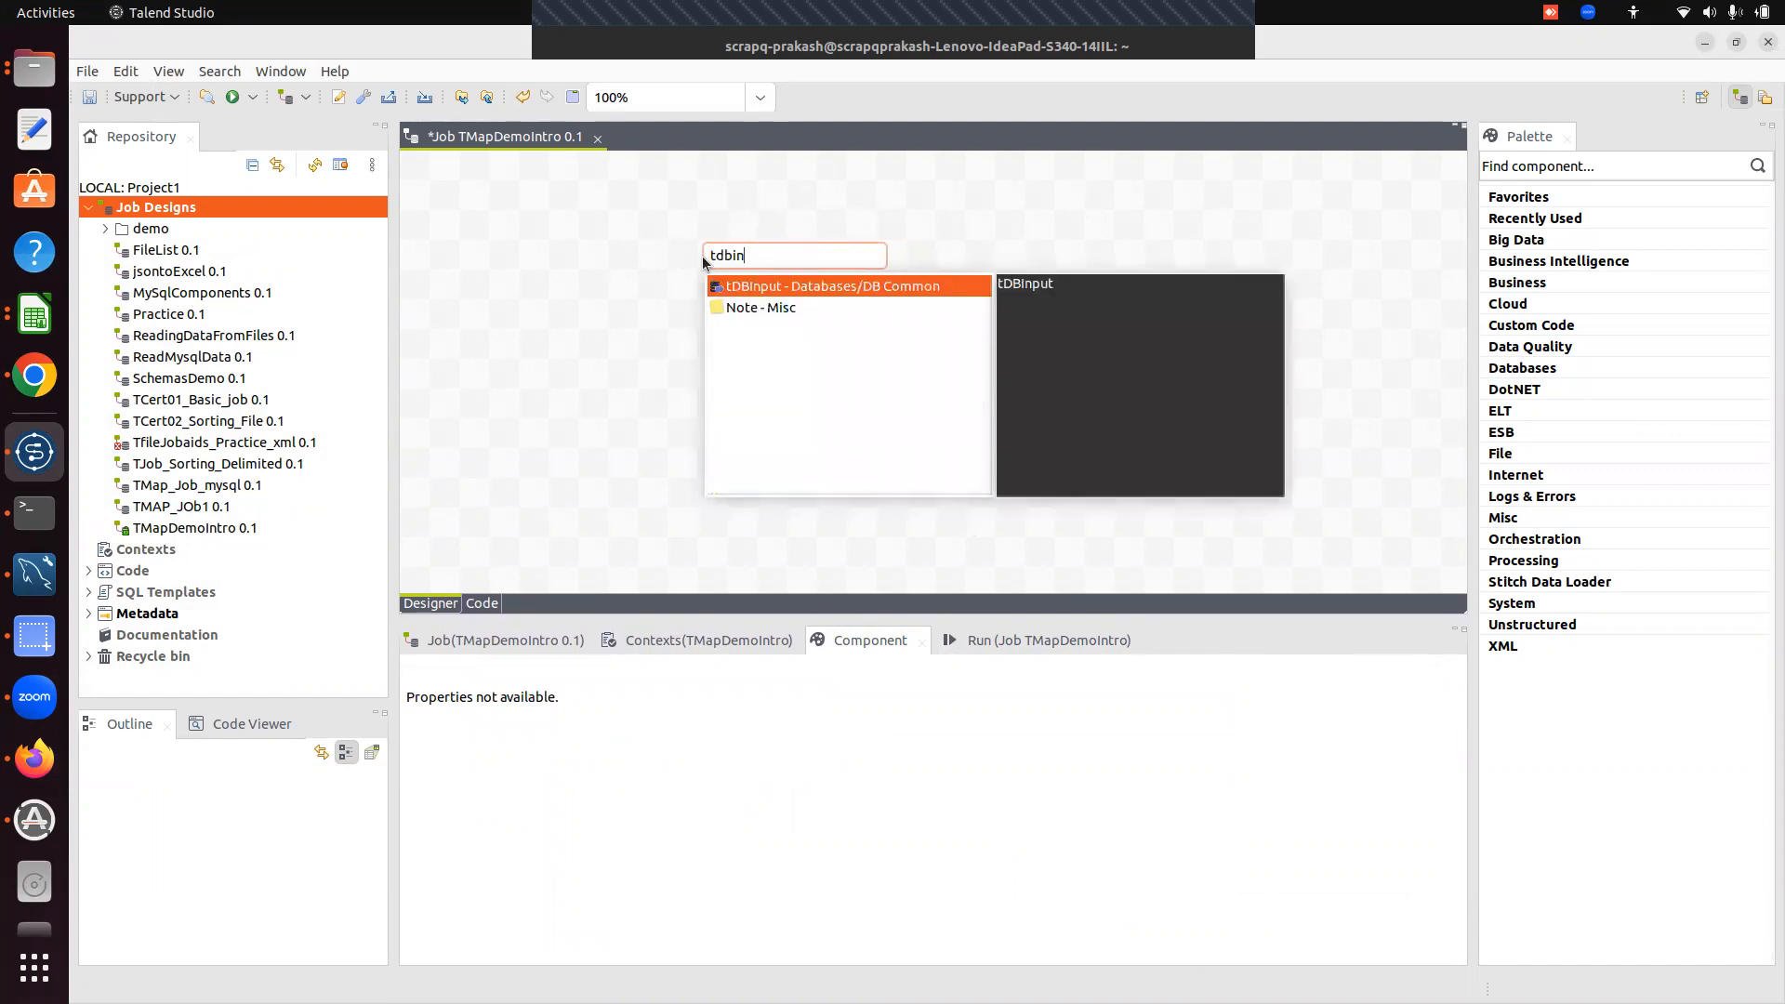
key(Return)
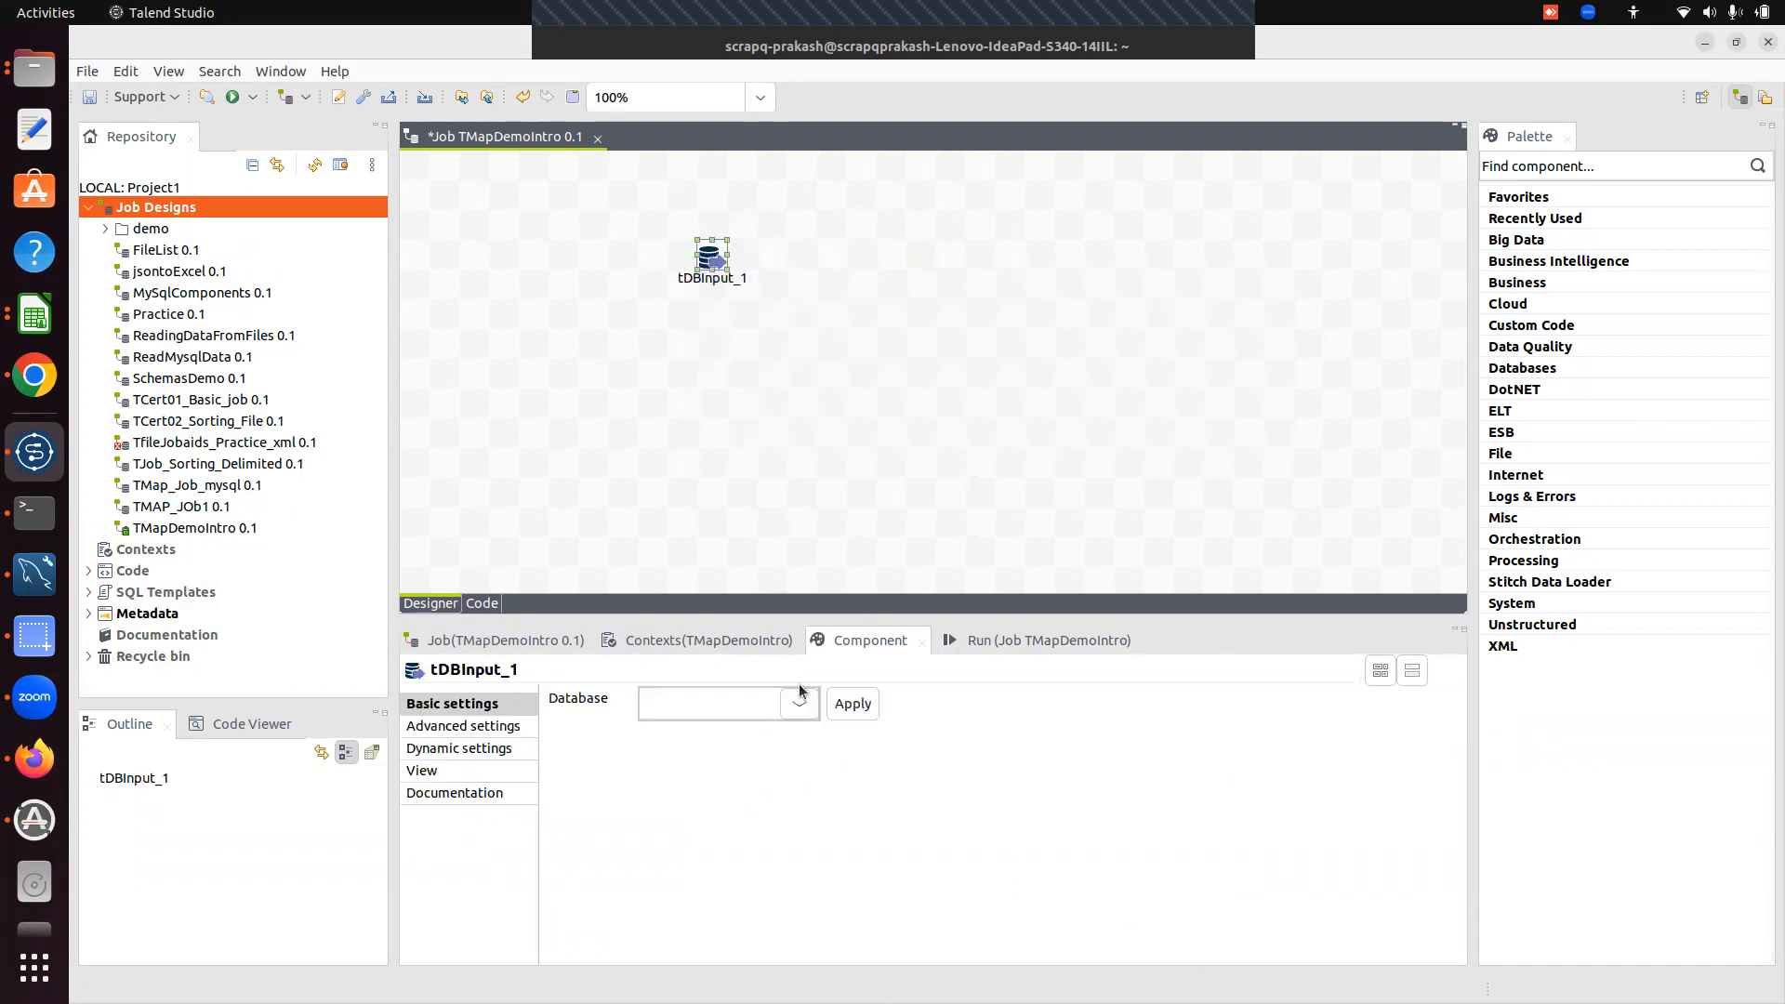
drag(711, 263, 652, 293)
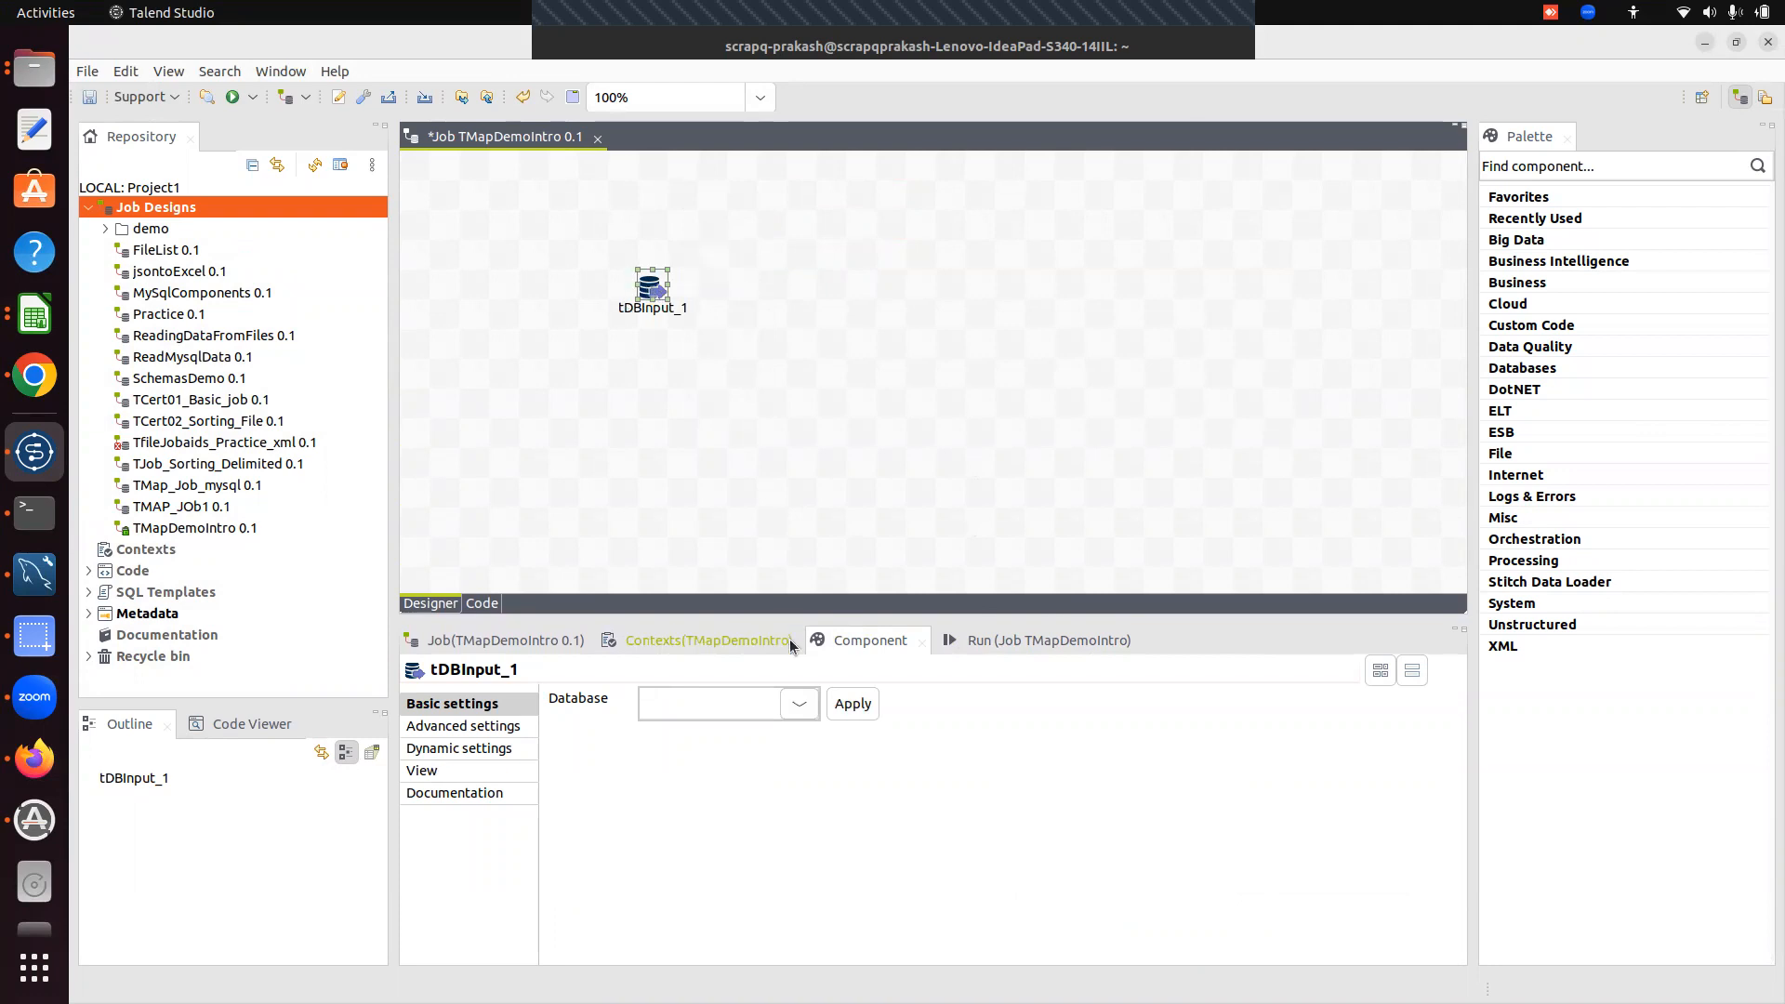
- Set the tDBInput component's database type to MySQL, apply it, and enlarge the settings area
click(799, 704)
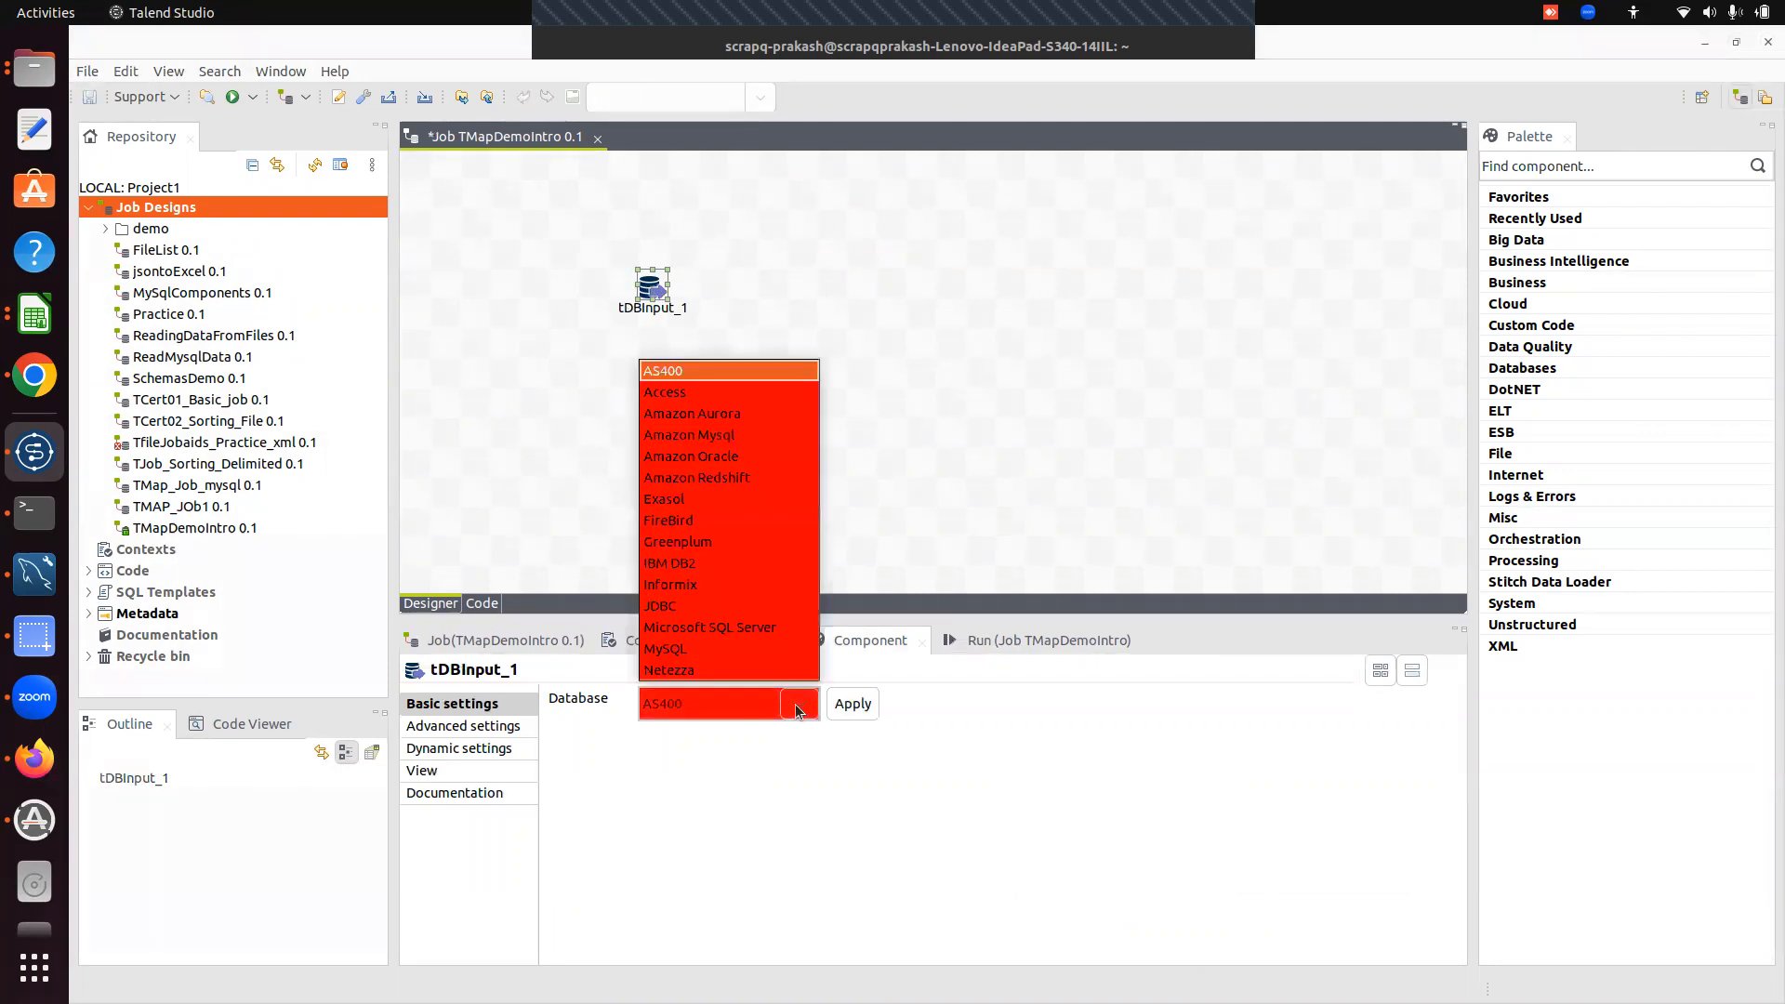
click(666, 660)
drag(805, 617, 805, 504)
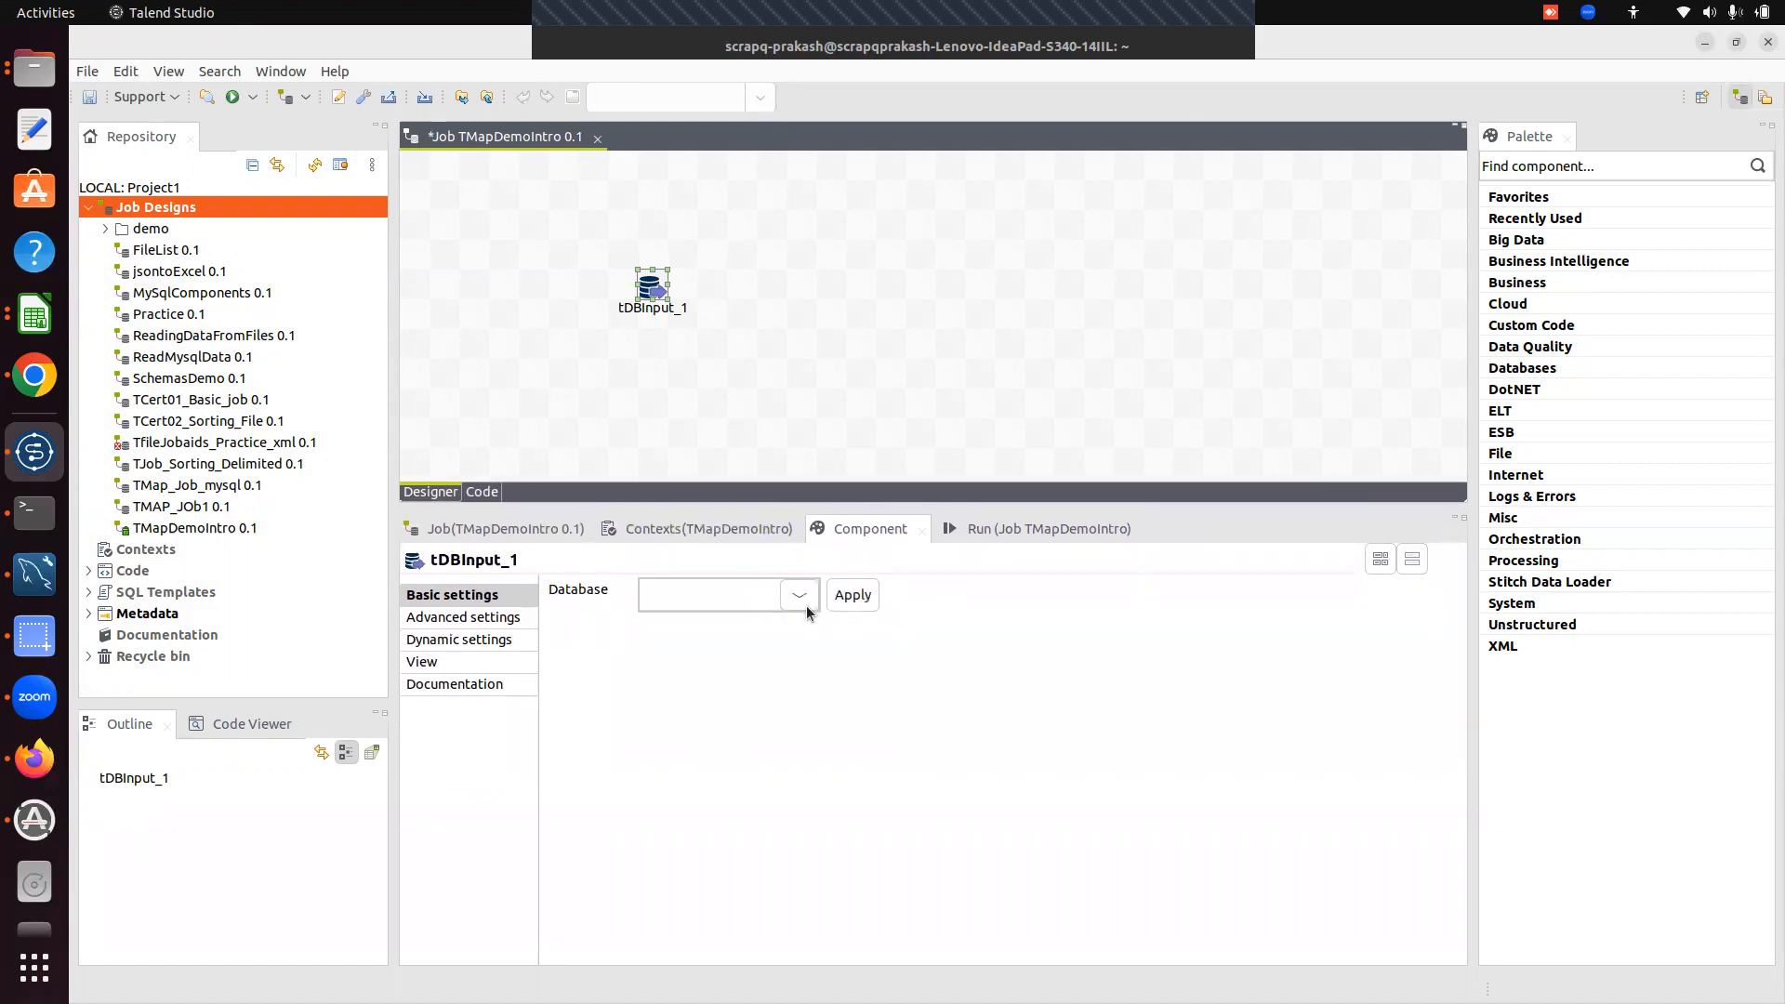
click(800, 596)
click(683, 881)
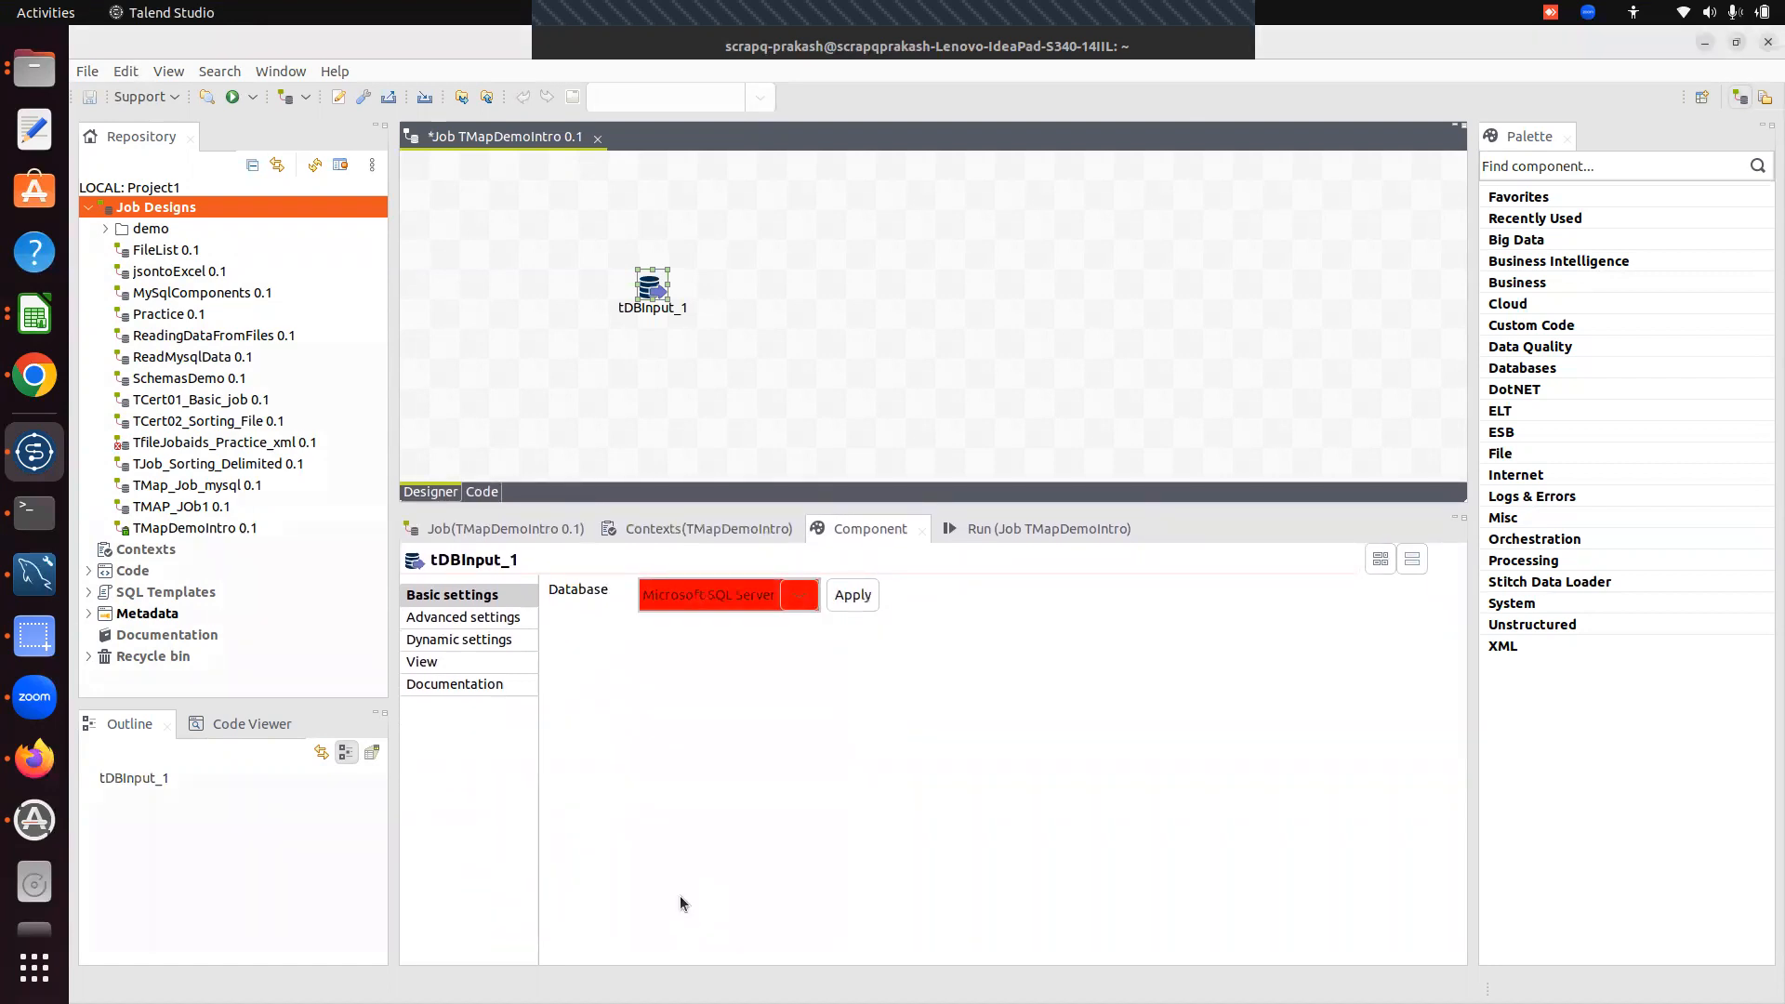
click(807, 597)
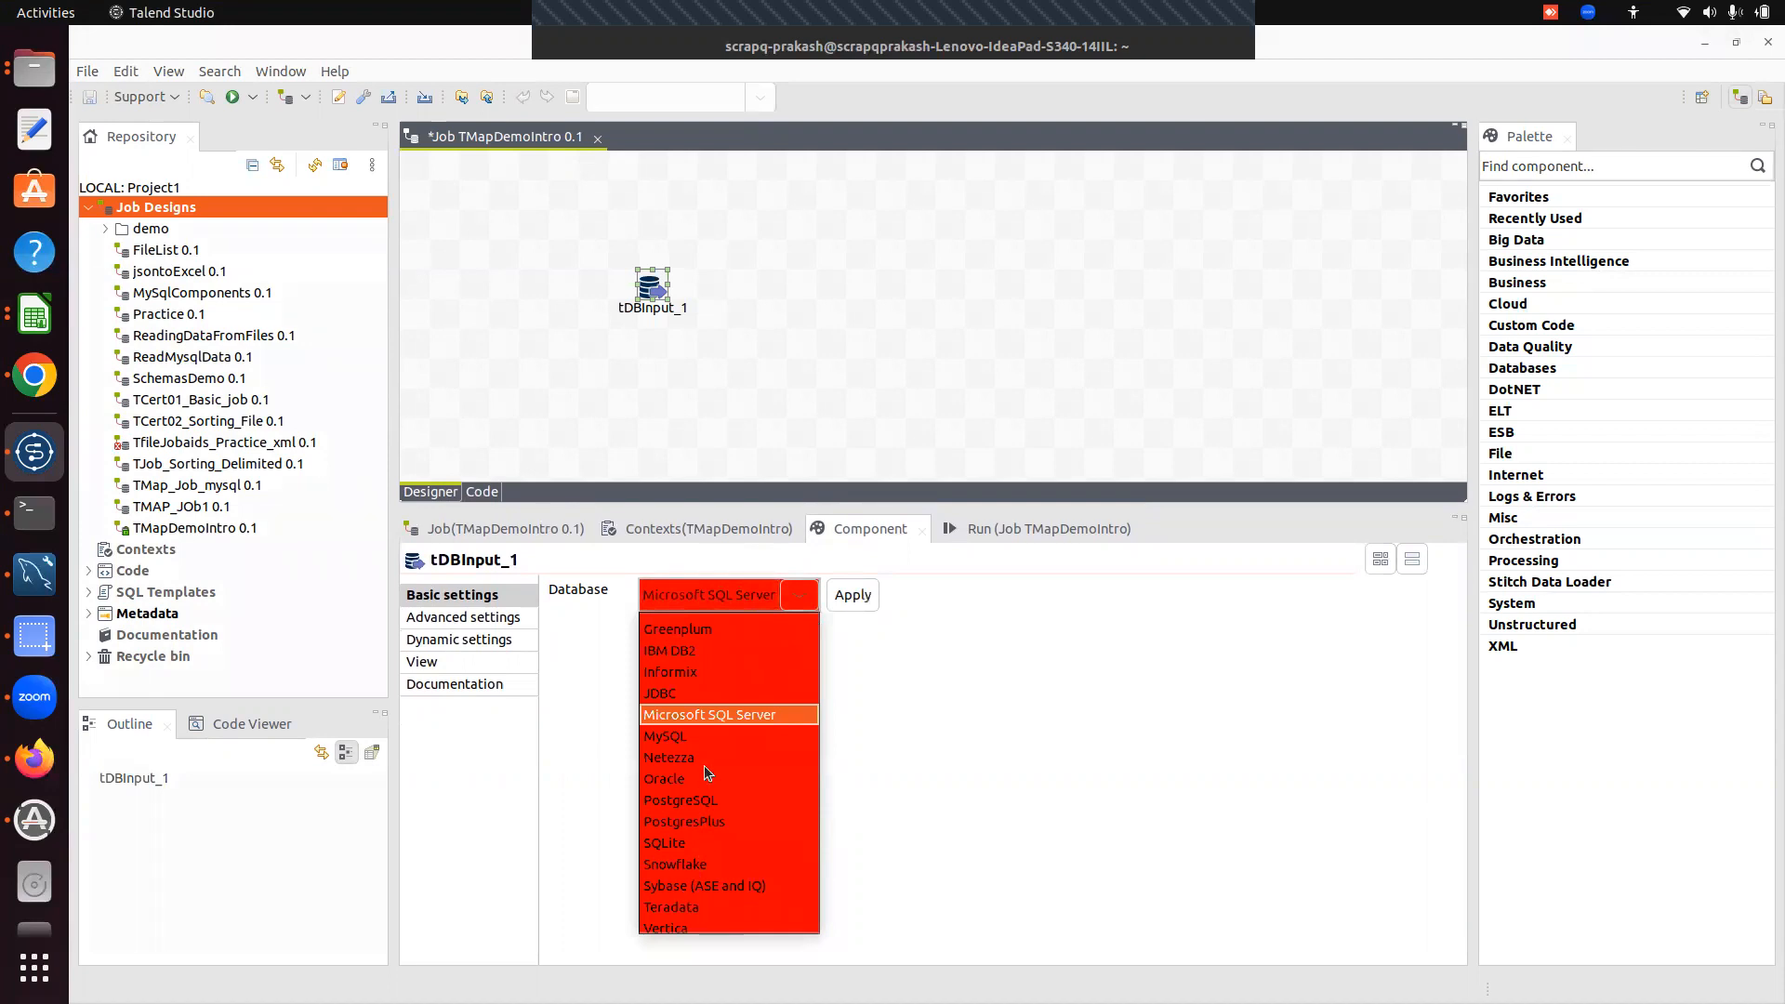
click(690, 735)
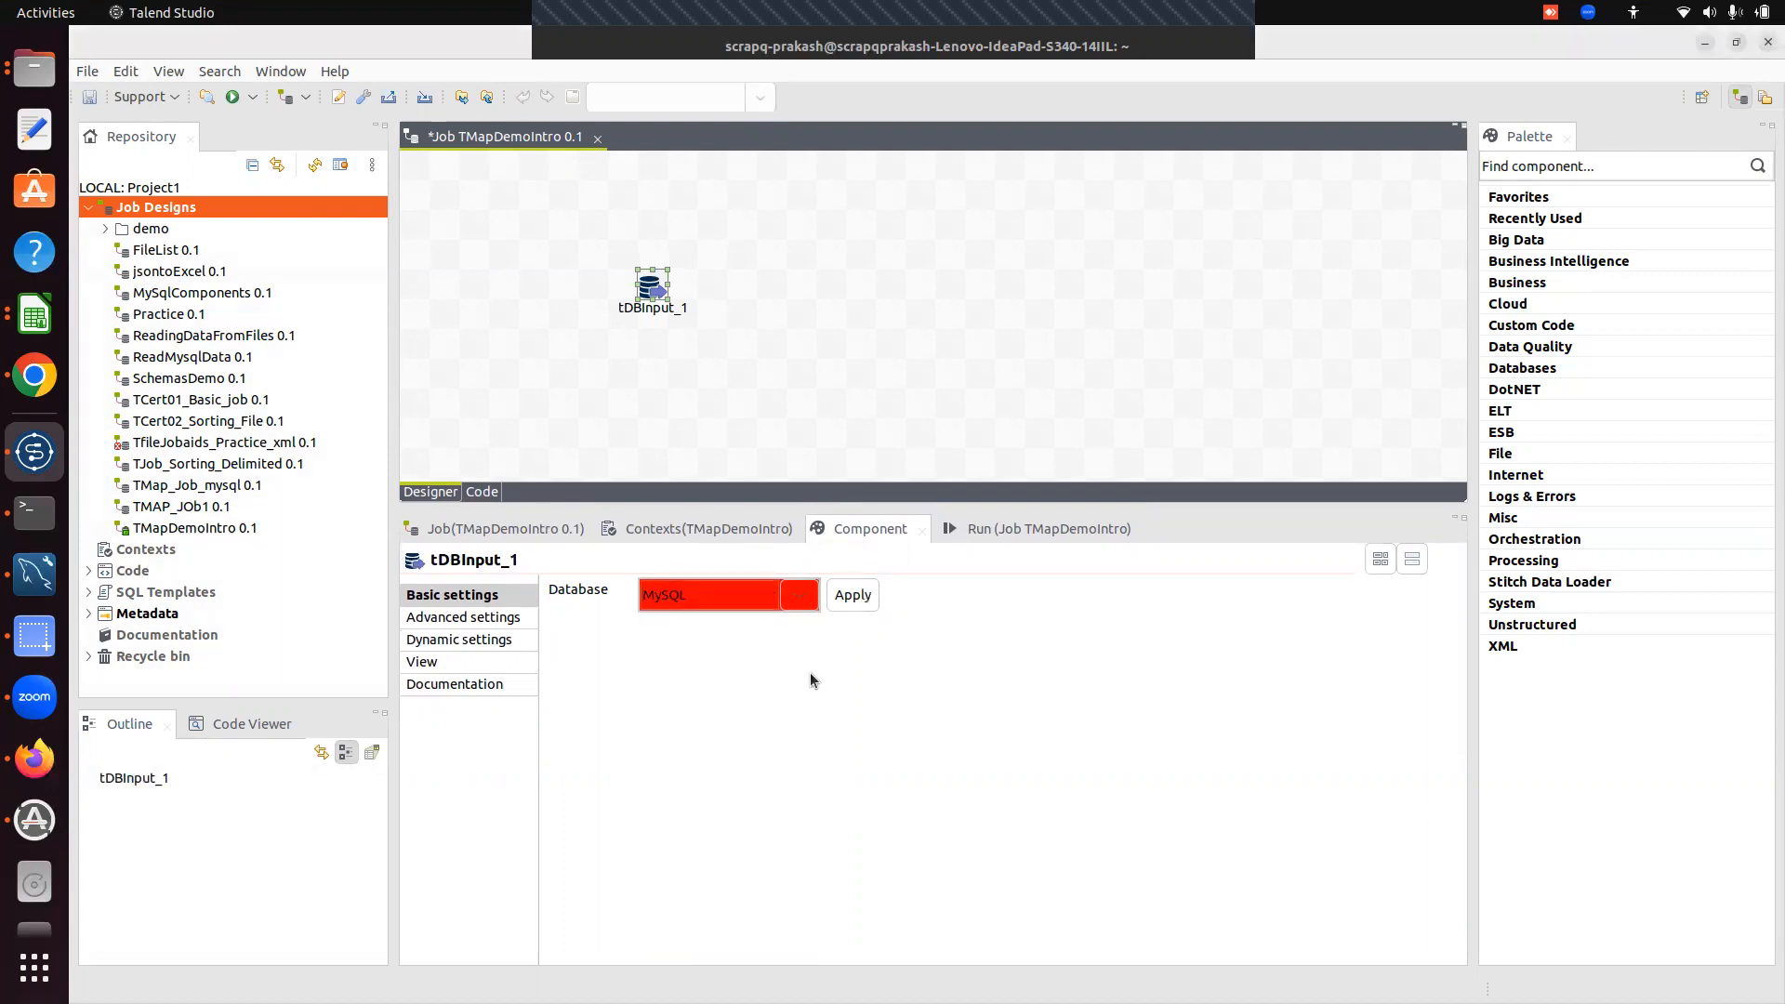
click(842, 599)
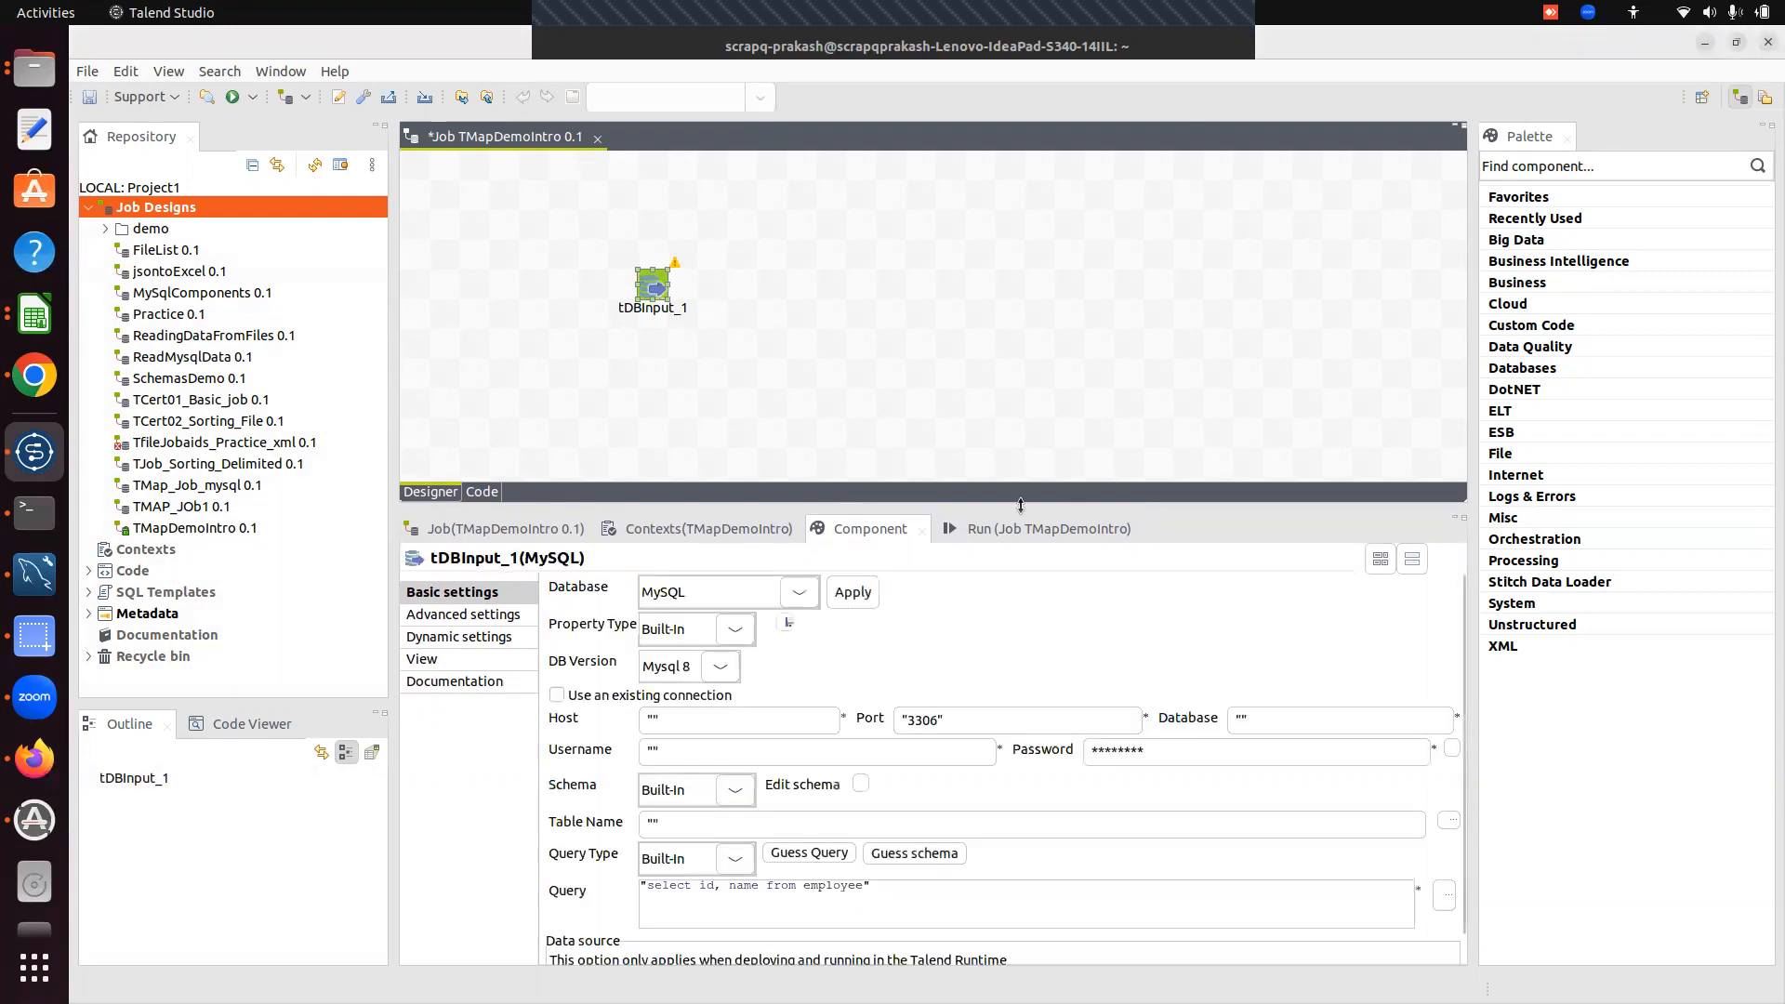
drag(1021, 503, 1021, 471)
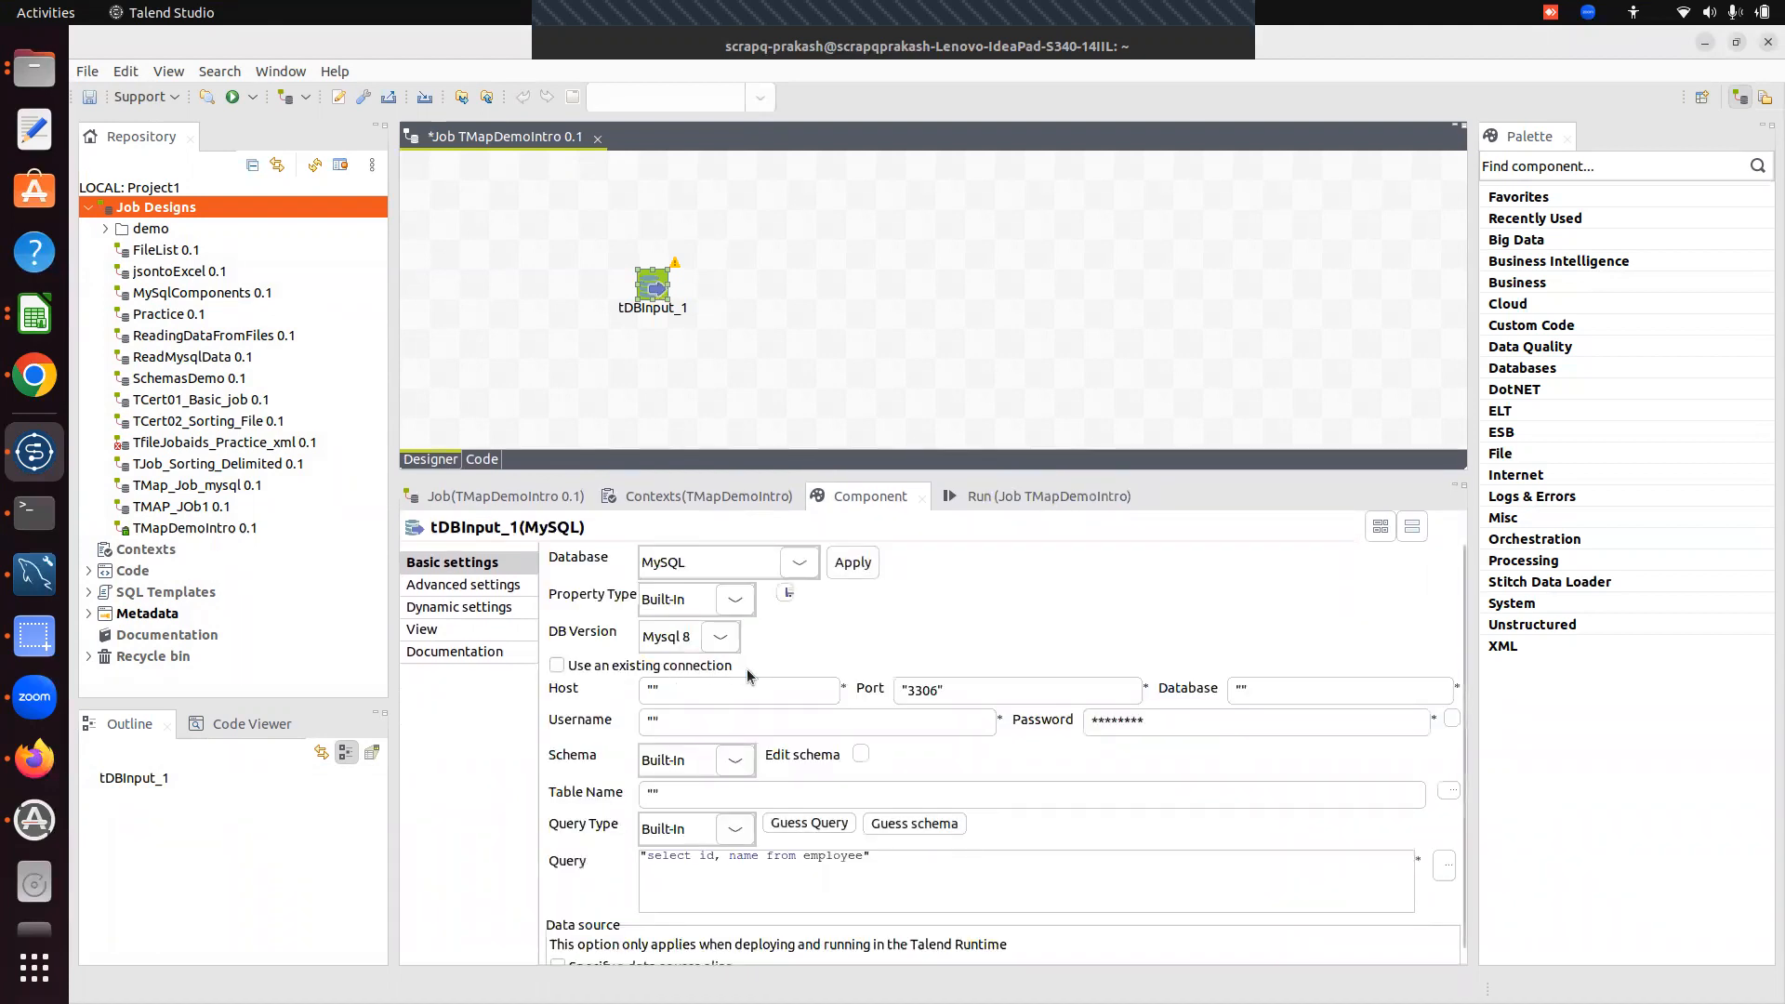
- Collapse Job Designs and expand Metadata down to the saved Db Connections in the repository
click(88, 207)
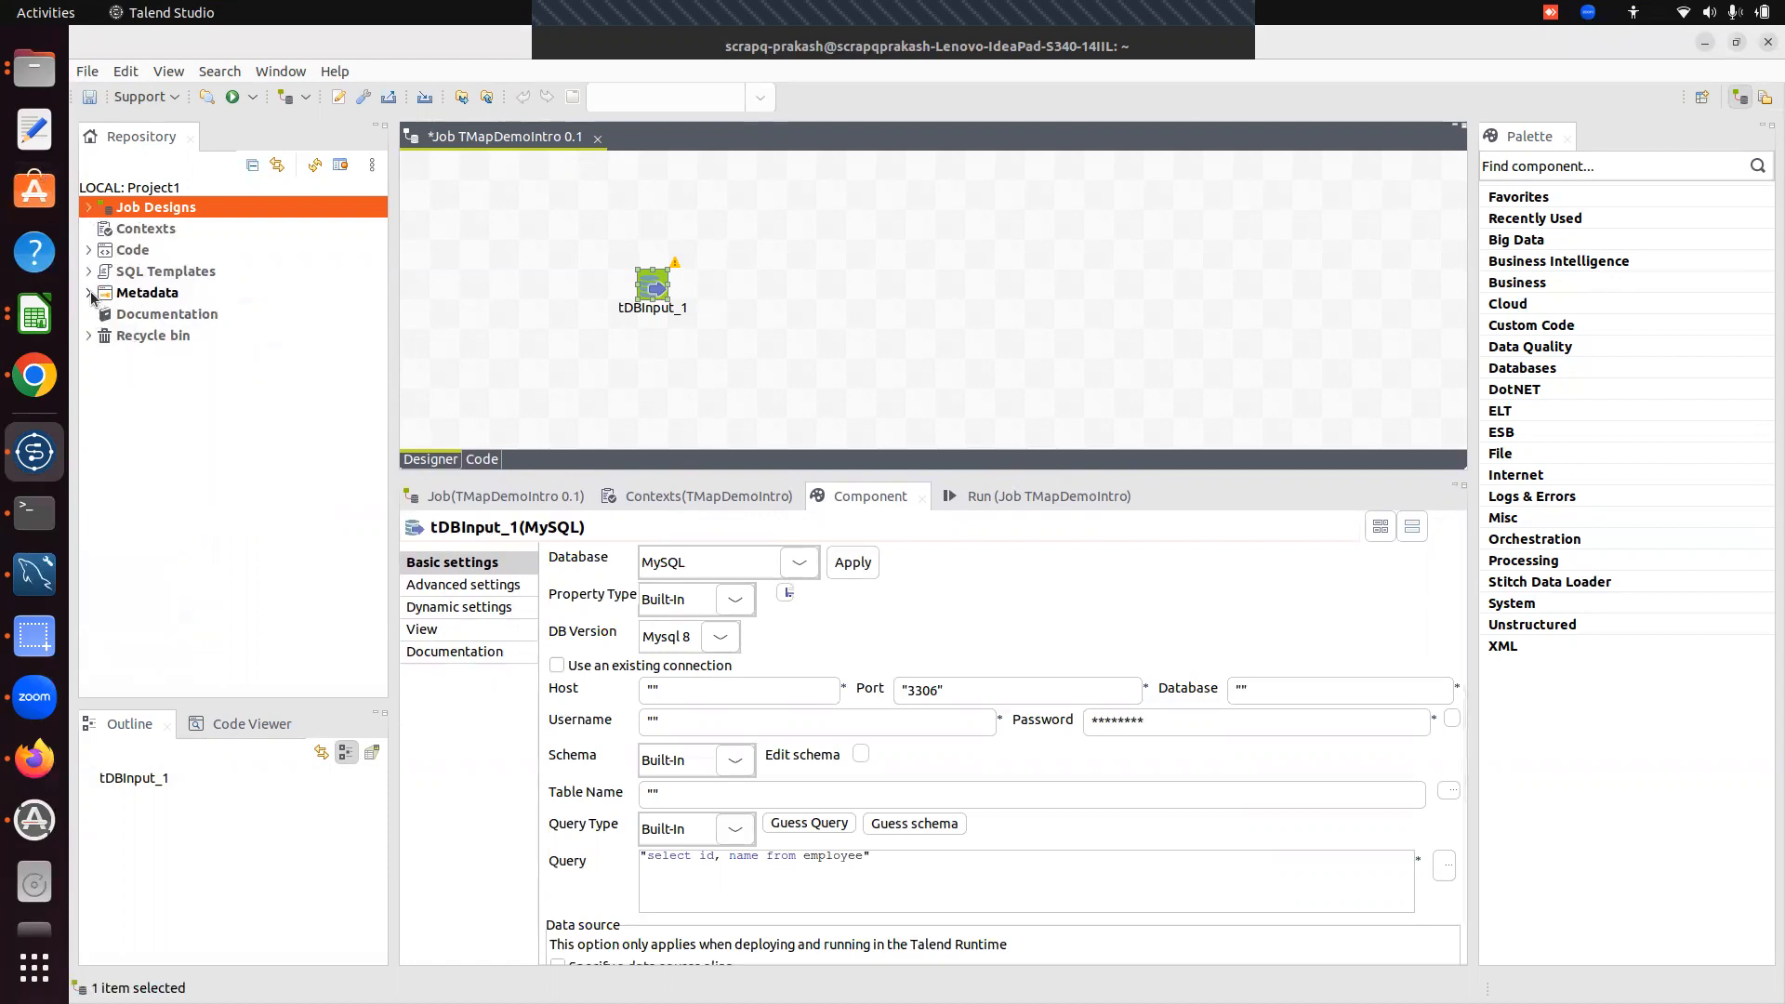
click(88, 293)
click(105, 314)
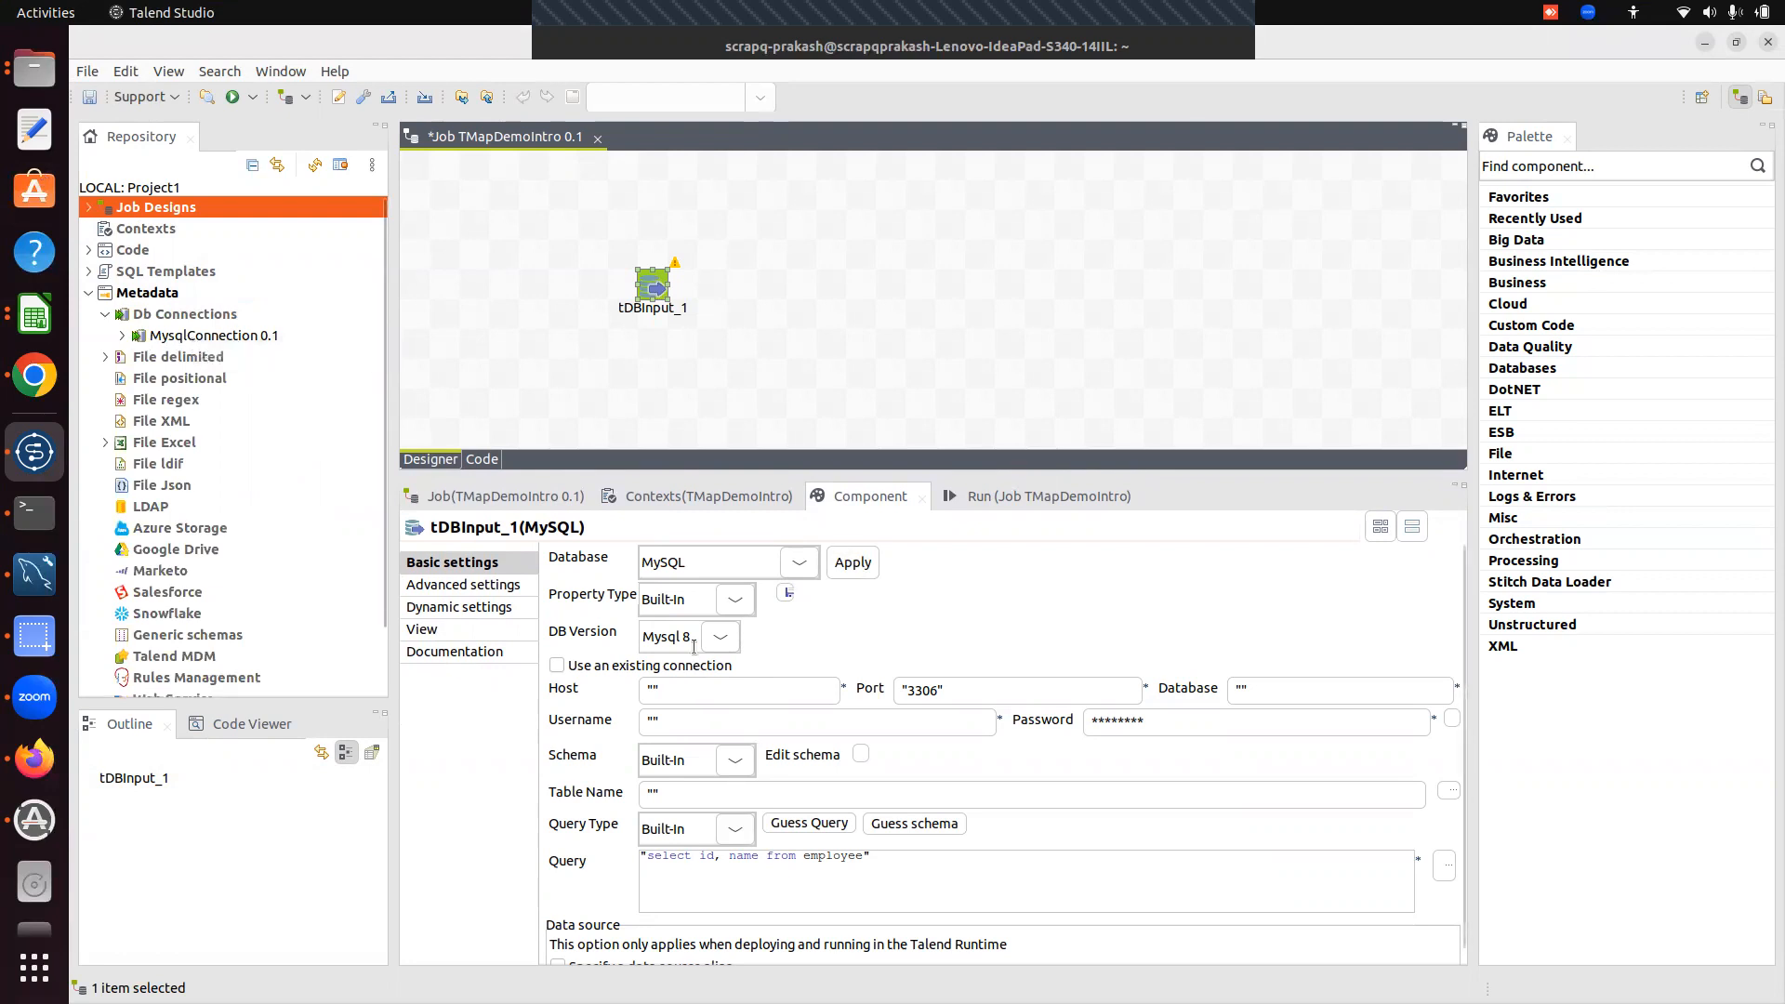
- Set the tDBInput component's property type to Repository and link it to the saved MysqlConnection under Db Connections
click(735, 600)
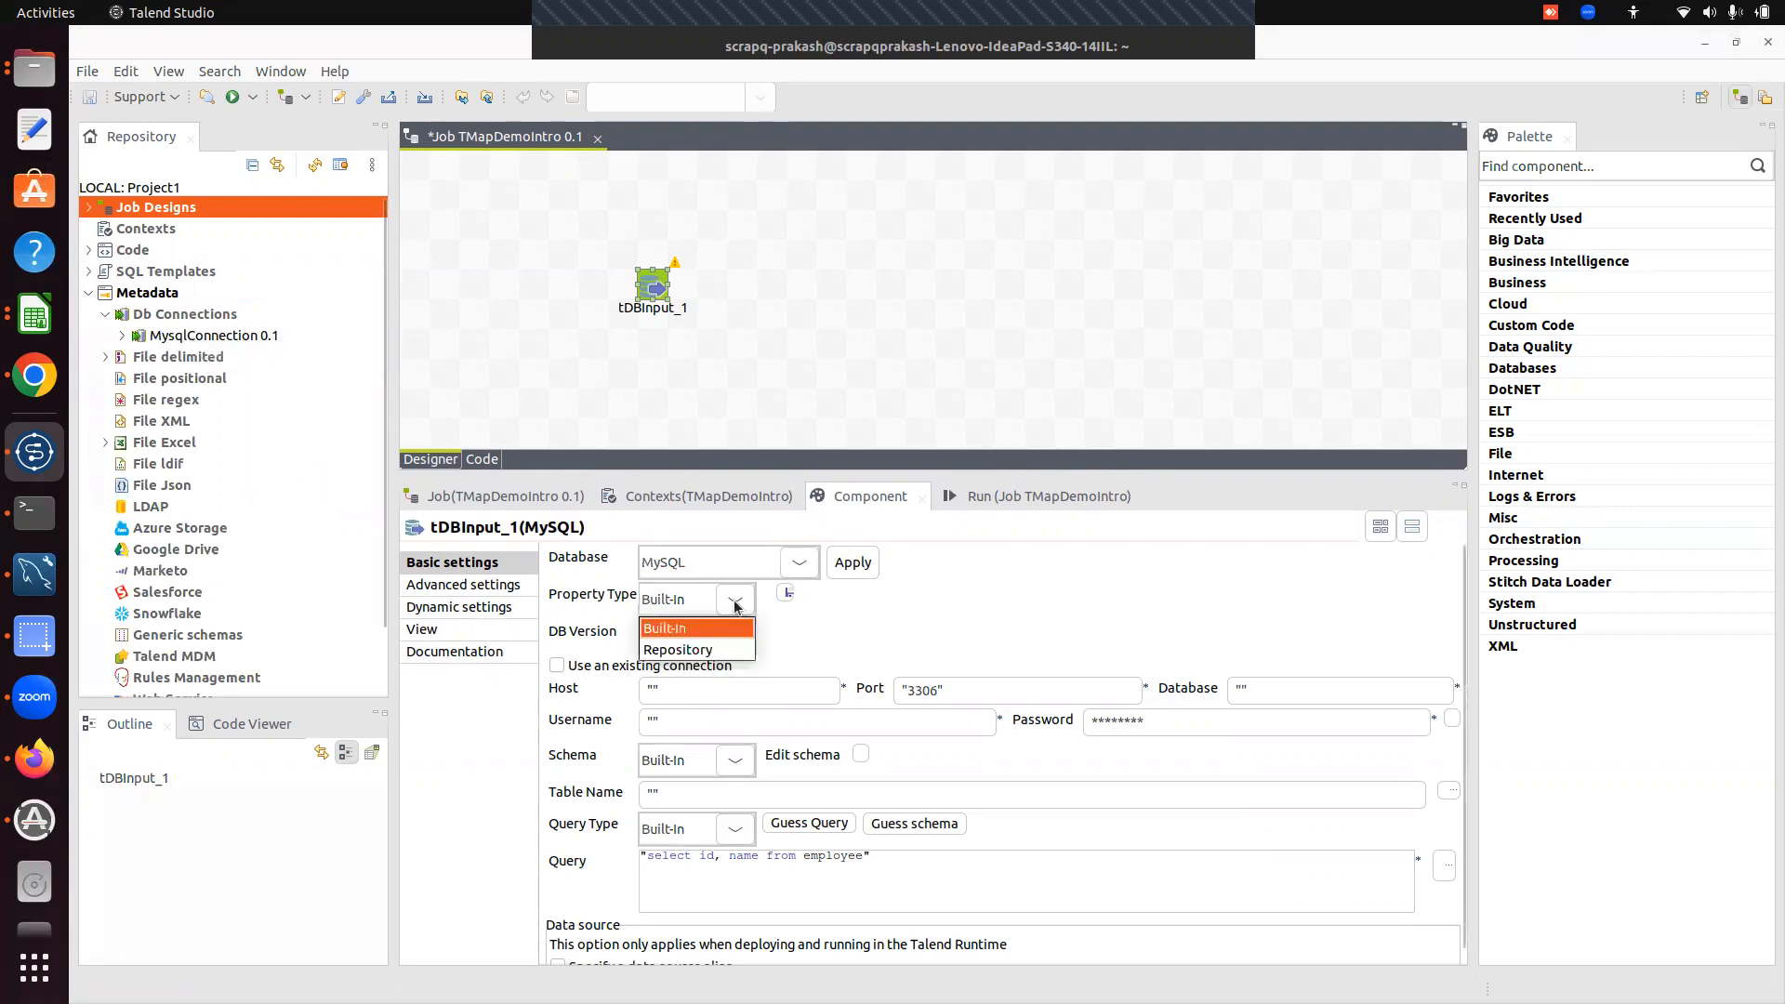
click(704, 649)
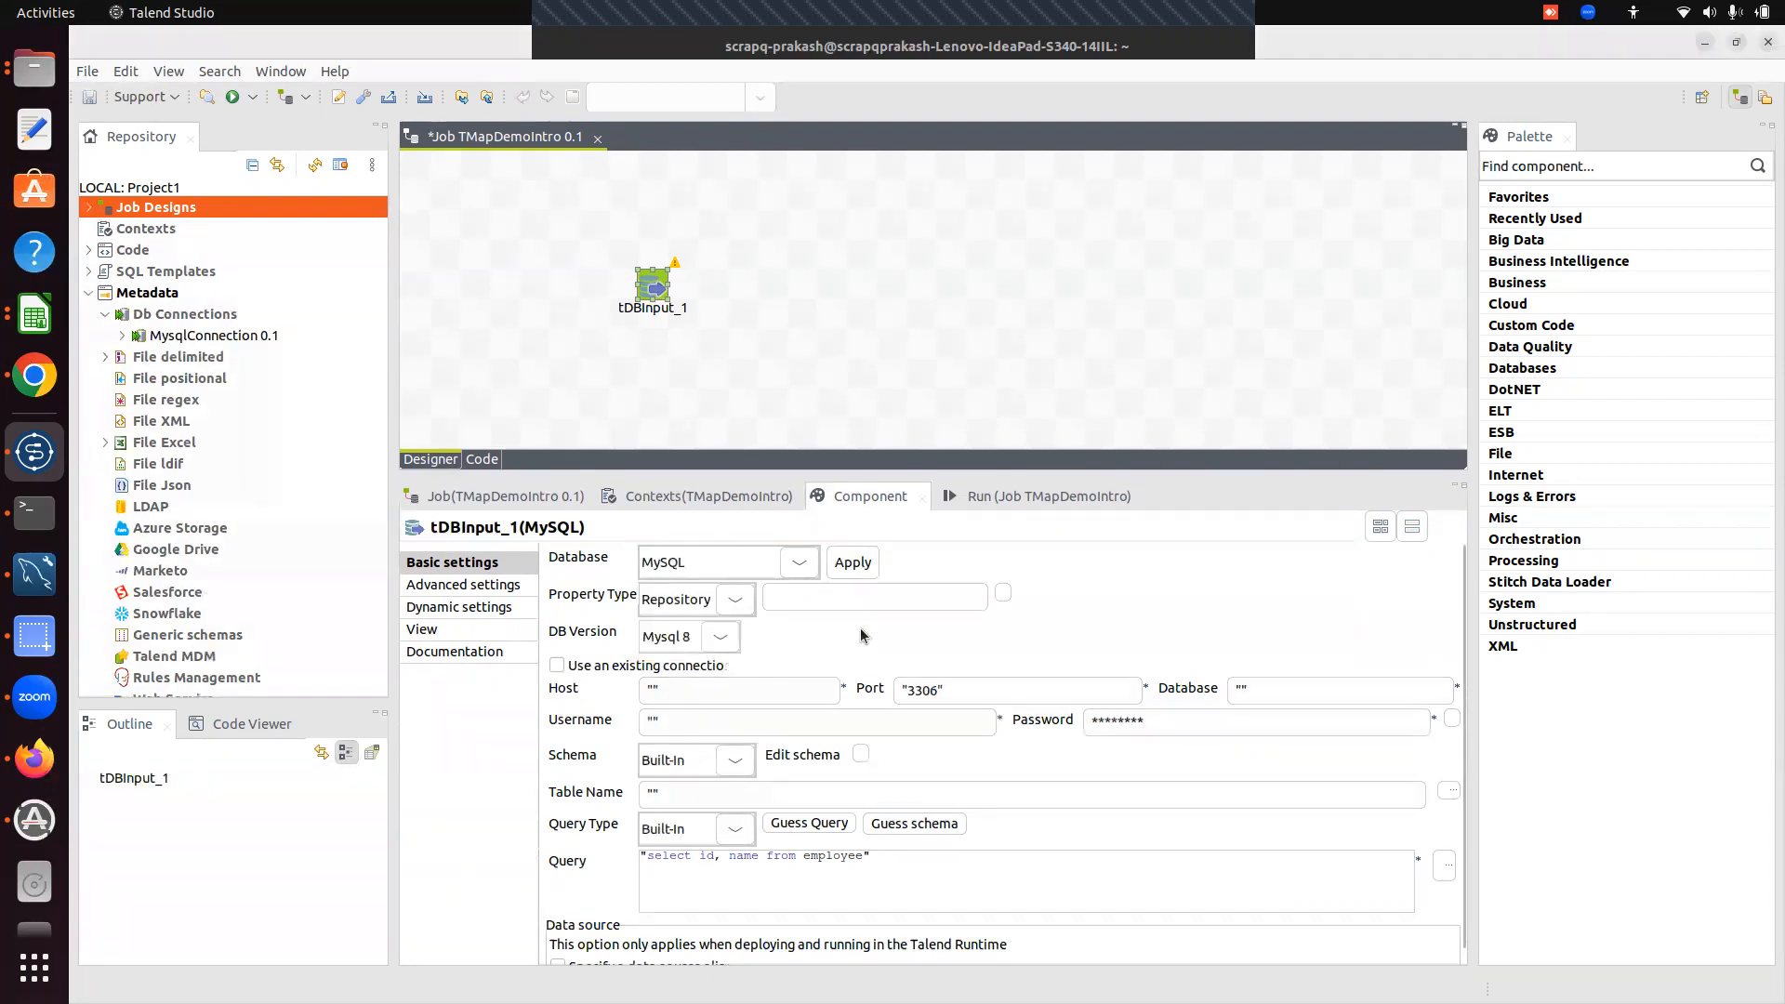
click(1002, 596)
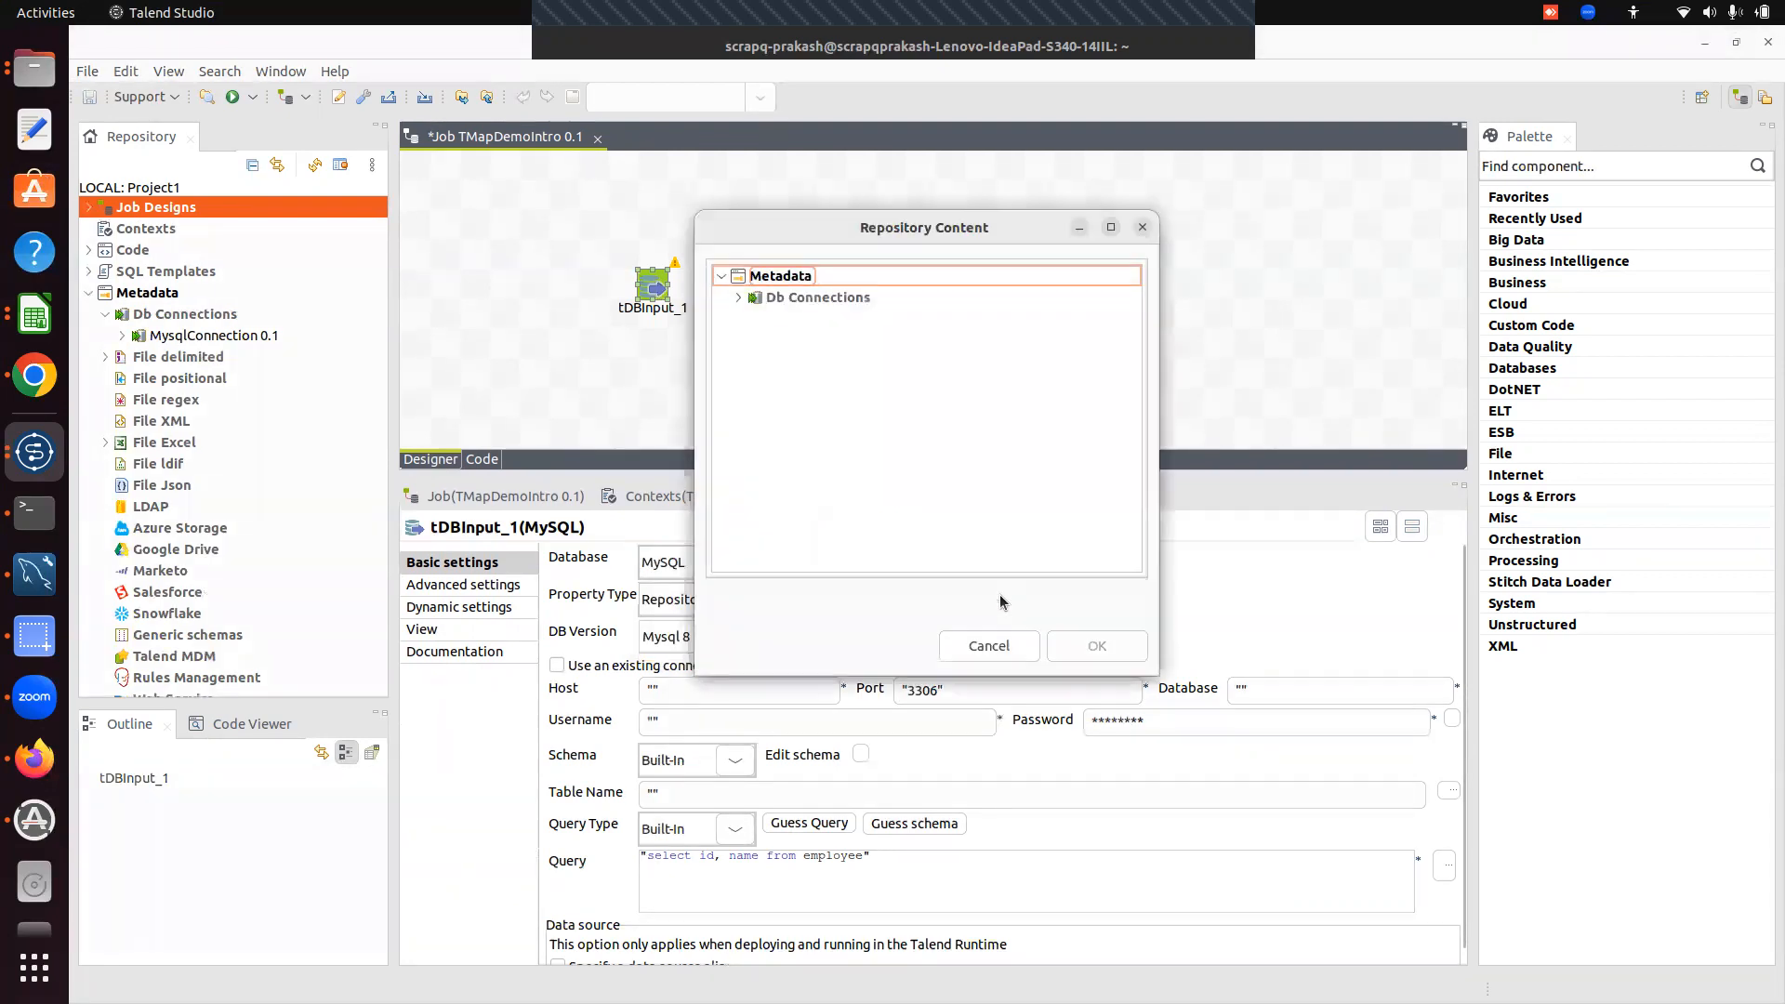
click(743, 297)
click(784, 319)
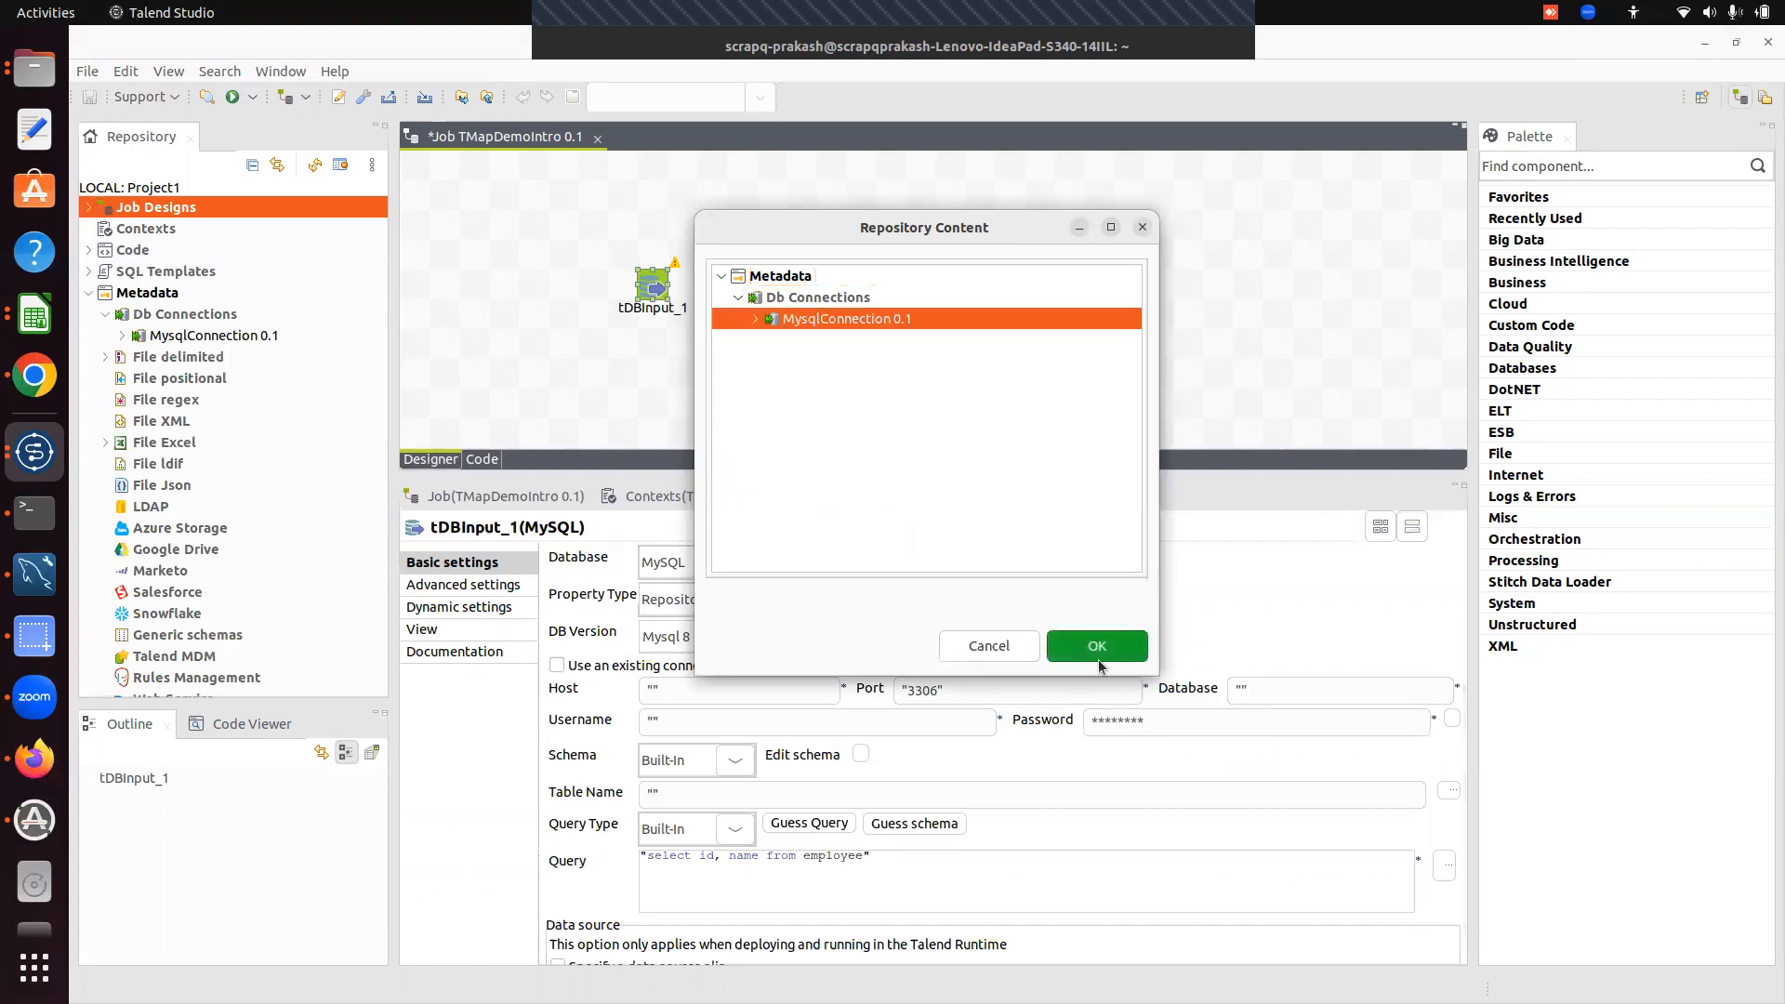
click(1097, 654)
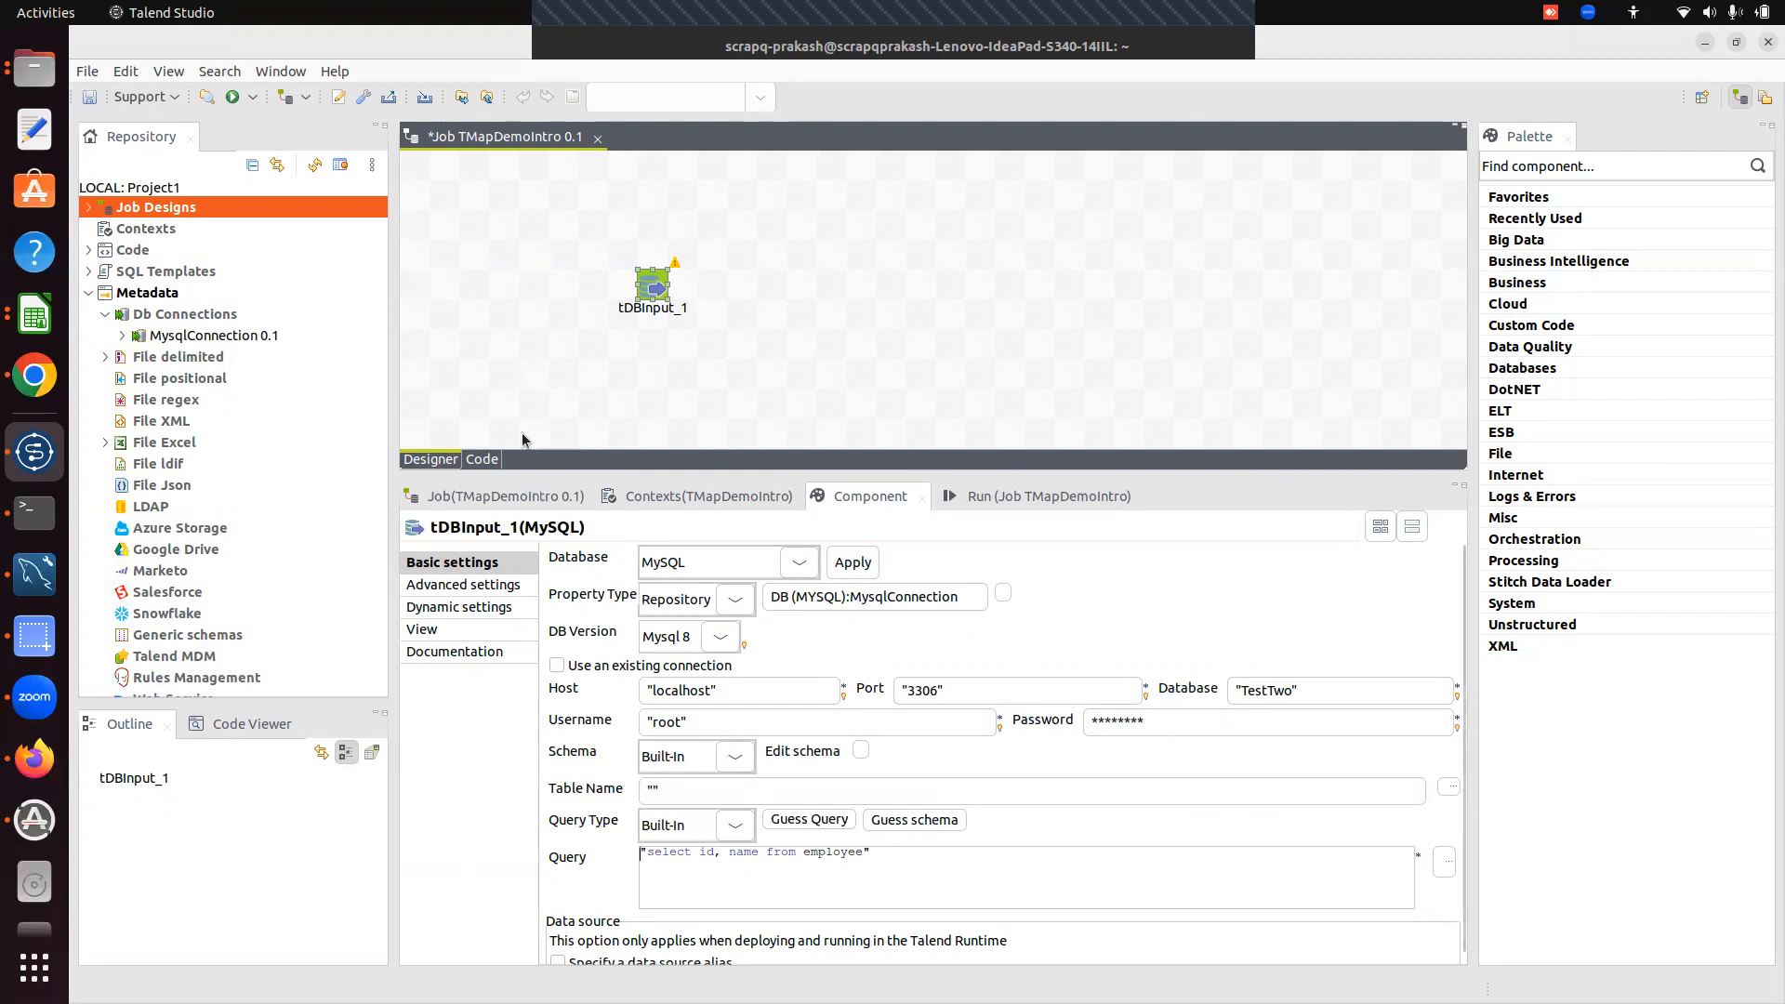
click(482, 364)
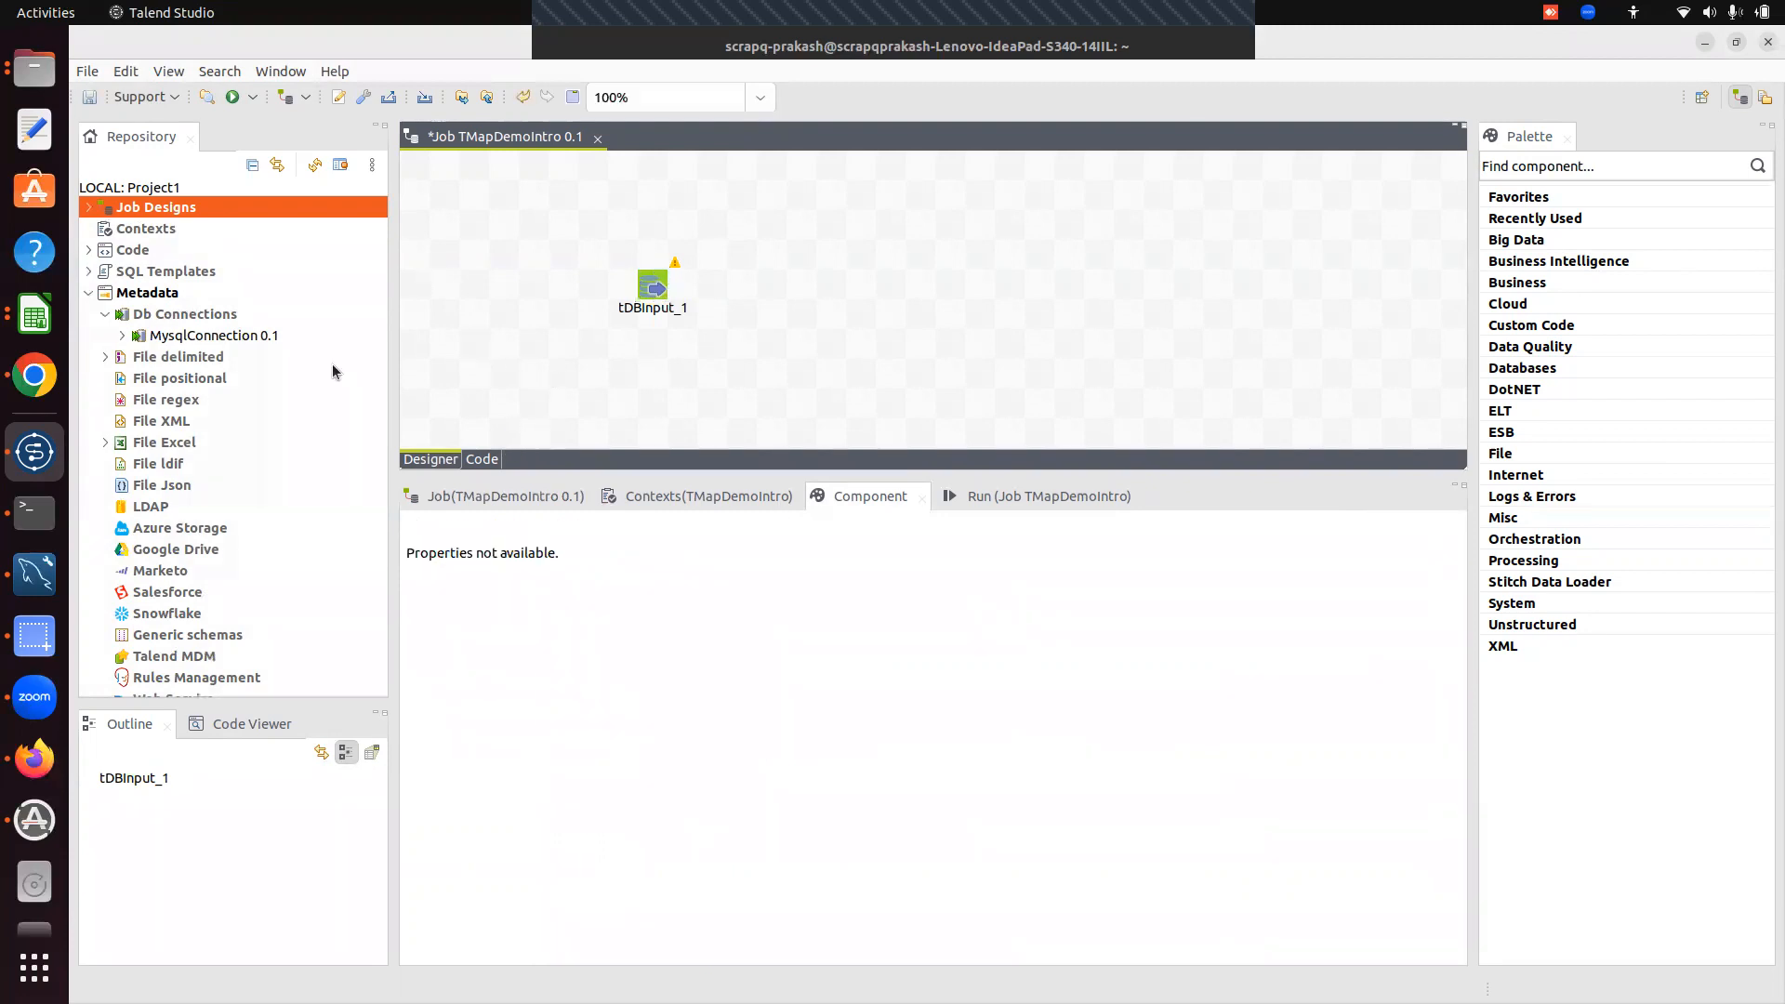
- Switch to the terminal and list all records with the query select * from CustomerData;
click(34, 512)
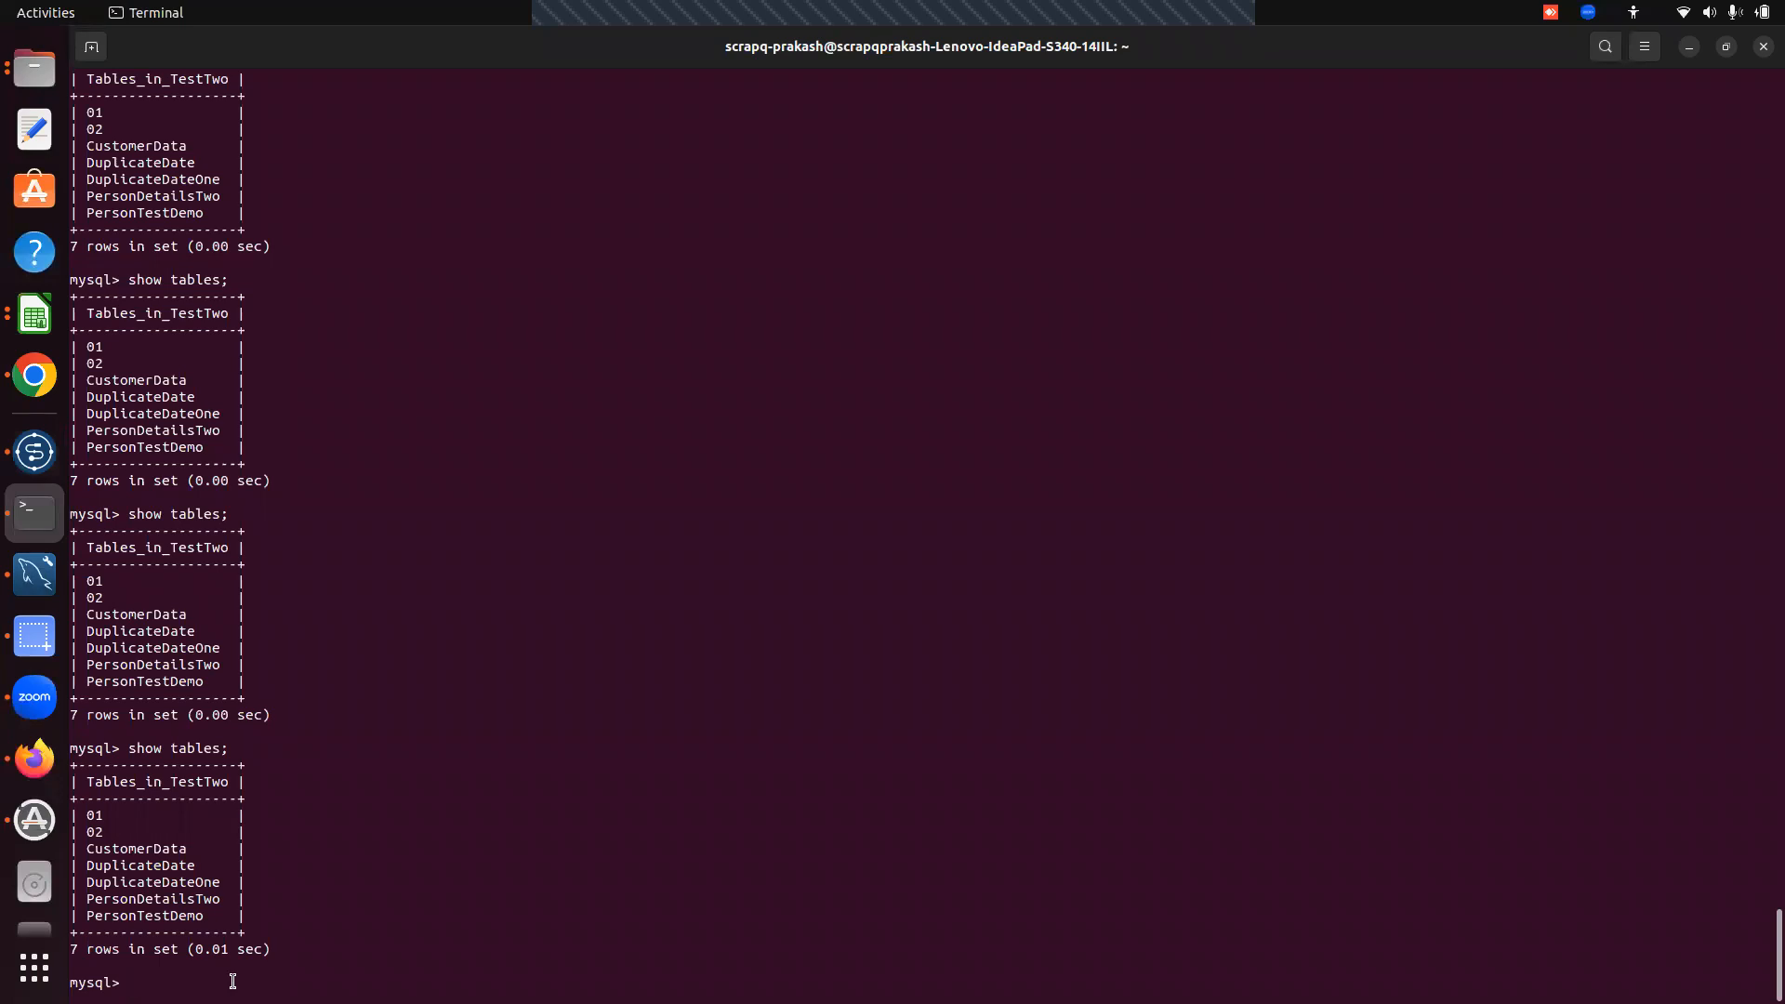
text(select * from CustomerData;)
key(Return)
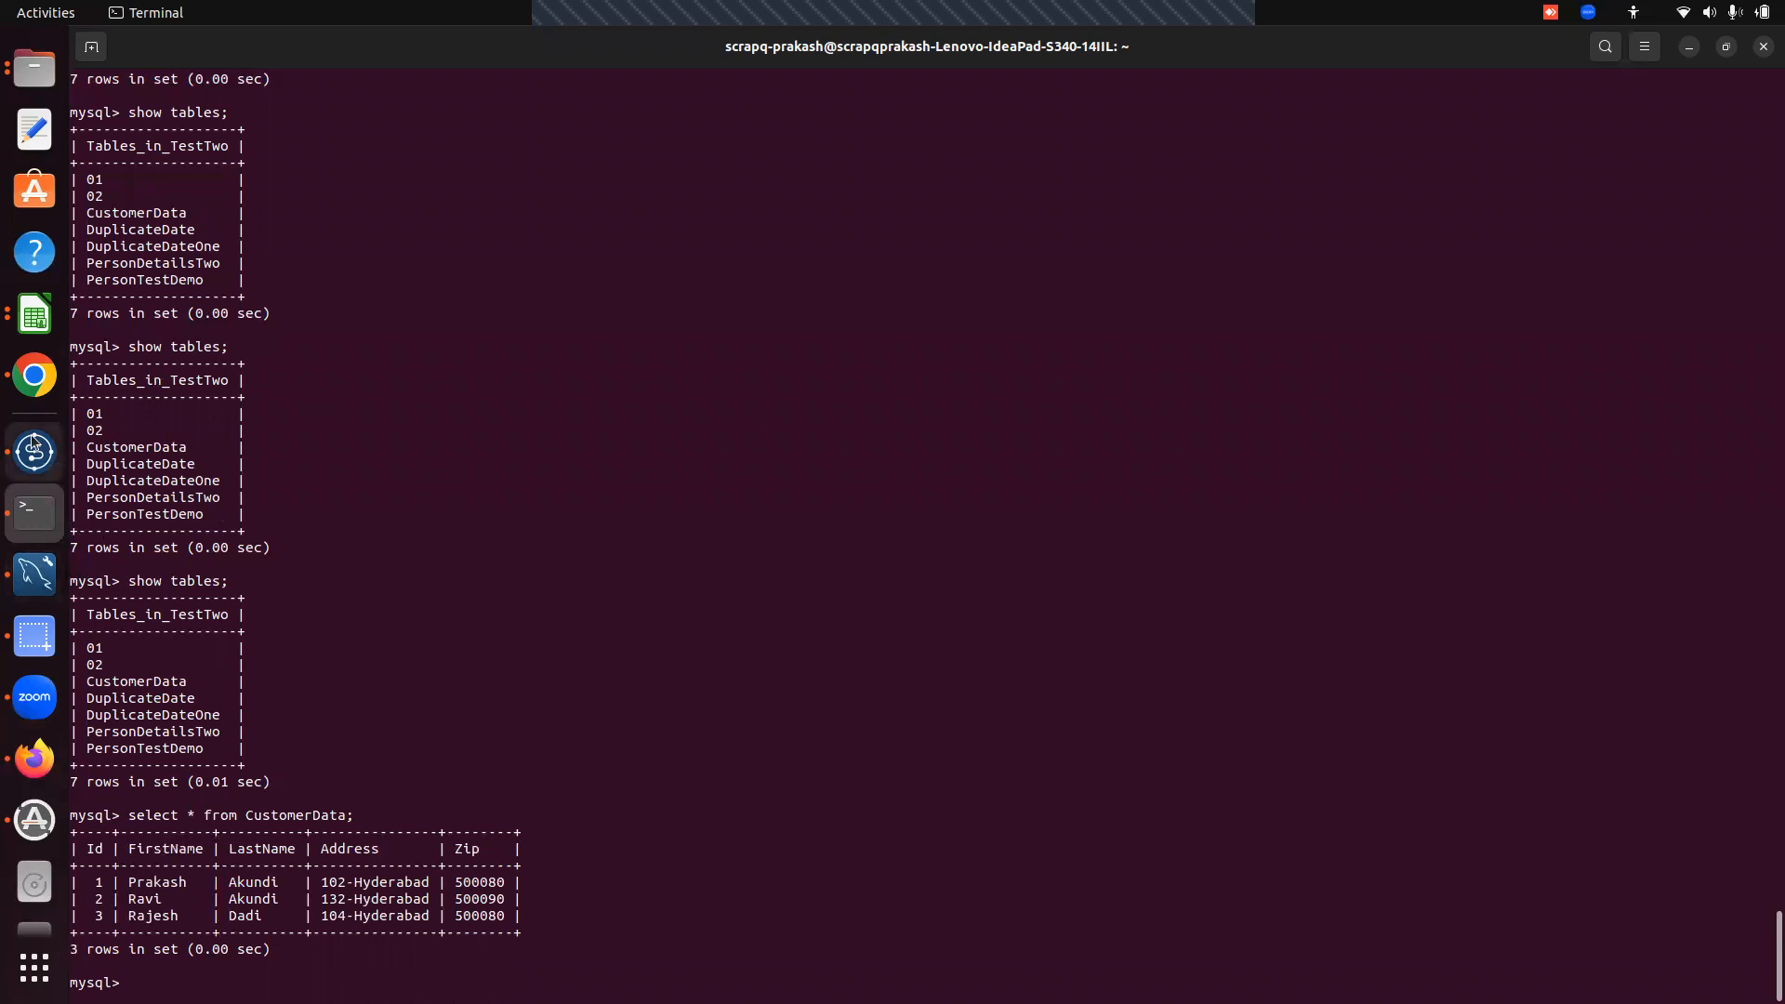
- Switch back to Talend Studio, select the tDBInput component, and expand MysqlConnection's table schemas in the repository metadata
click(40, 465)
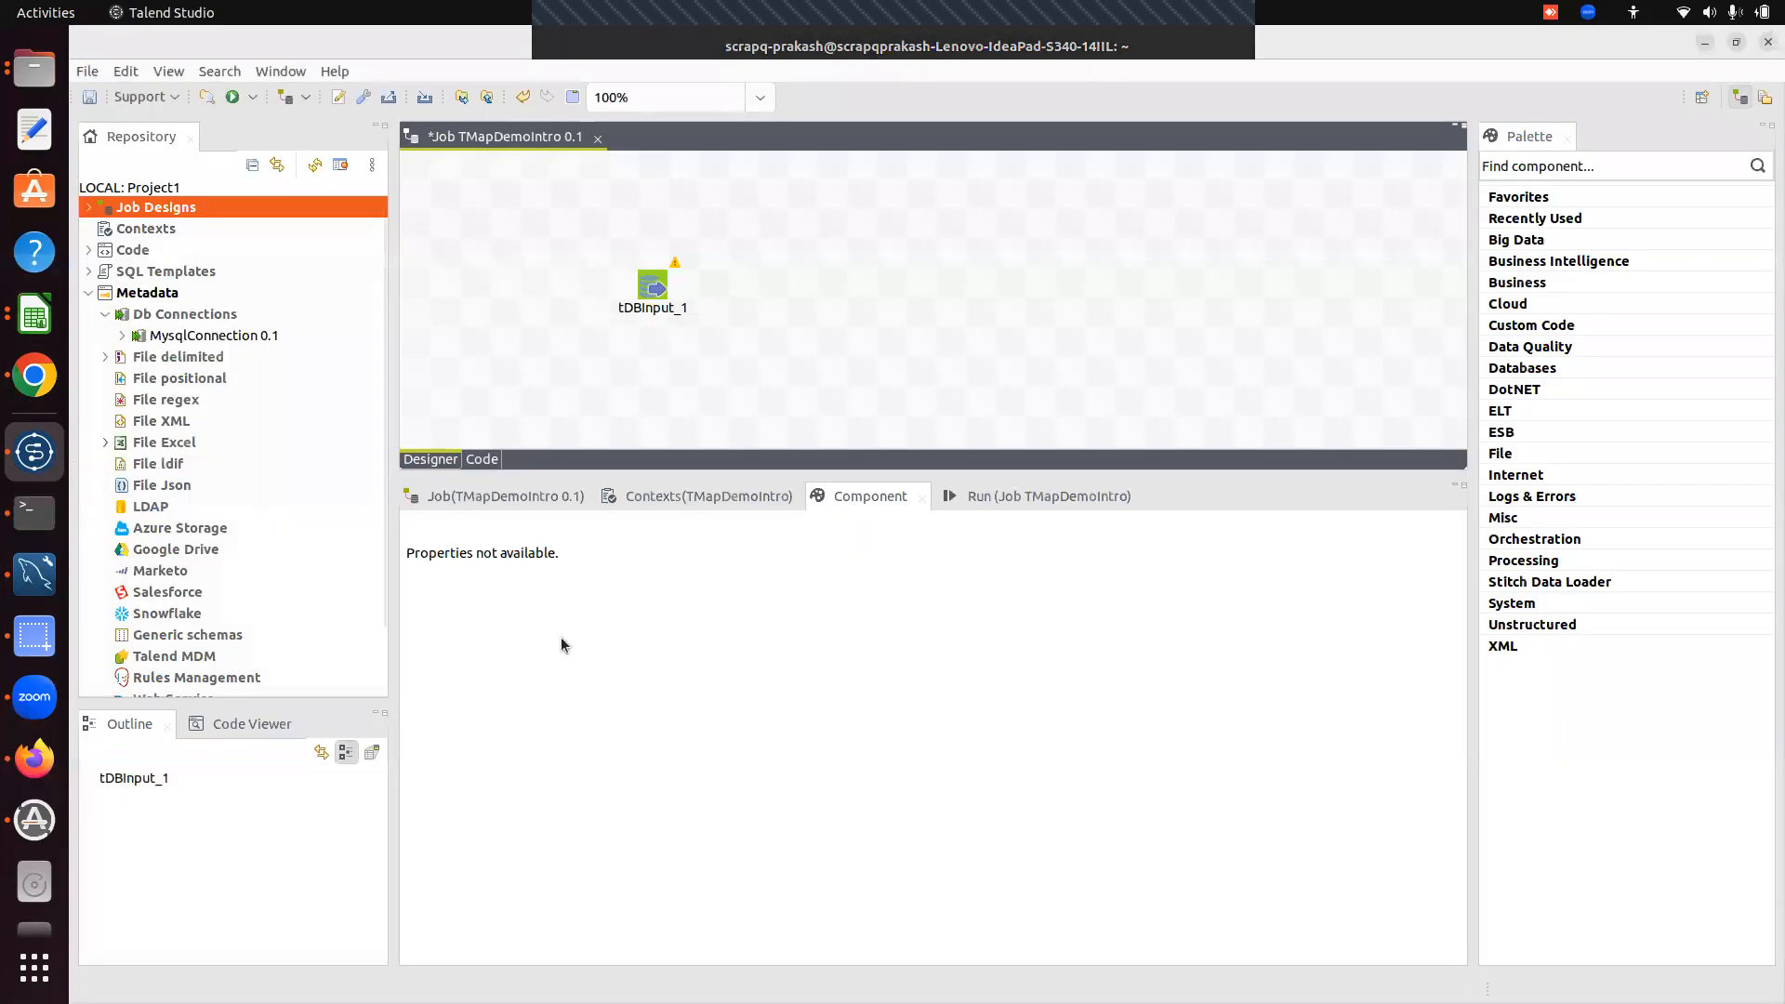
click(653, 296)
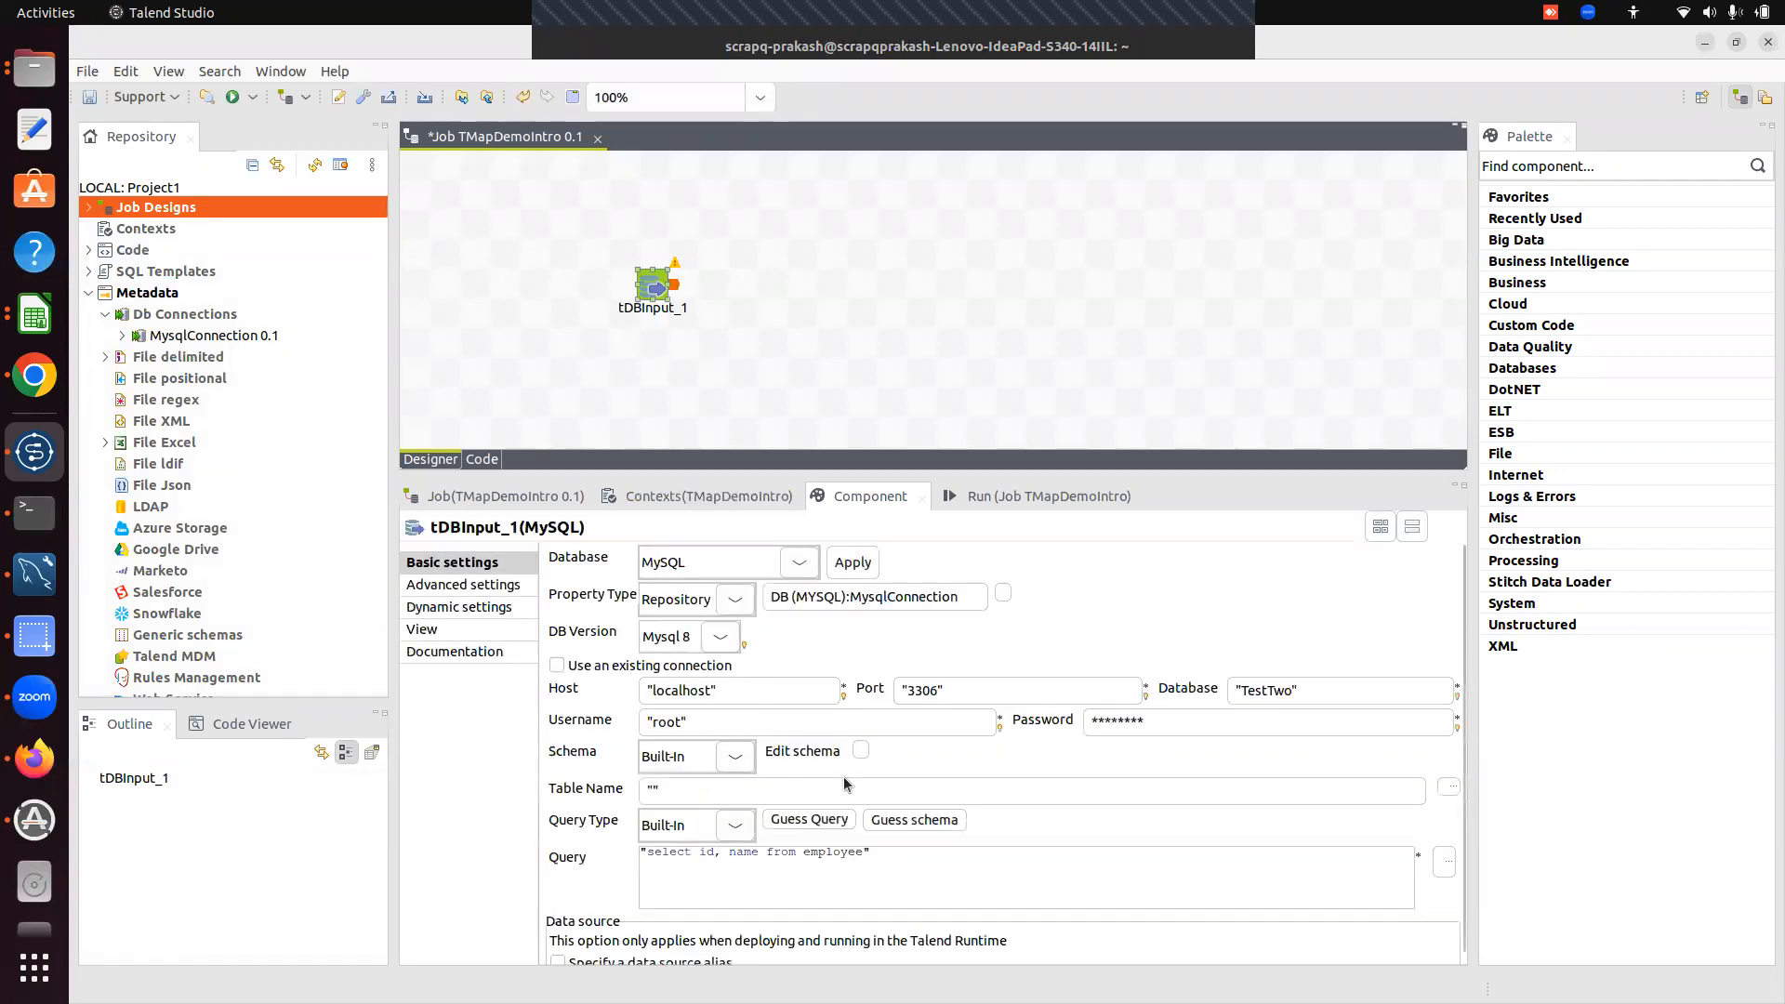
click(735, 756)
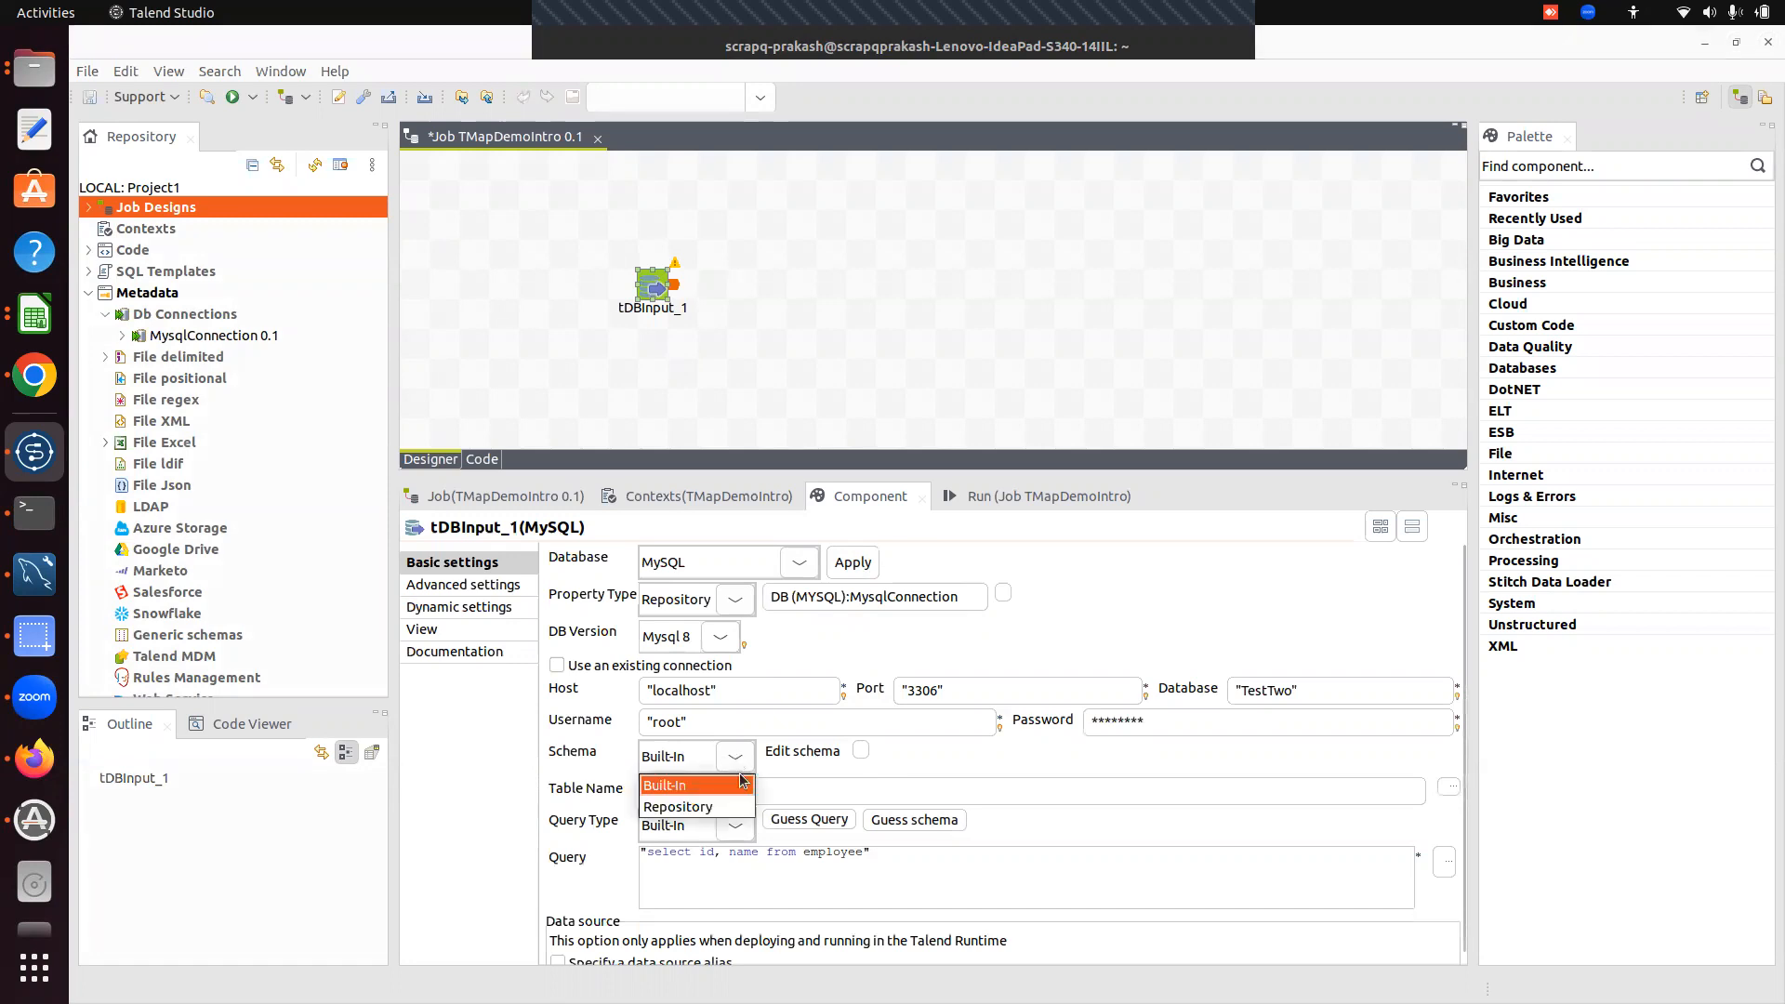
click(89, 292)
click(88, 292)
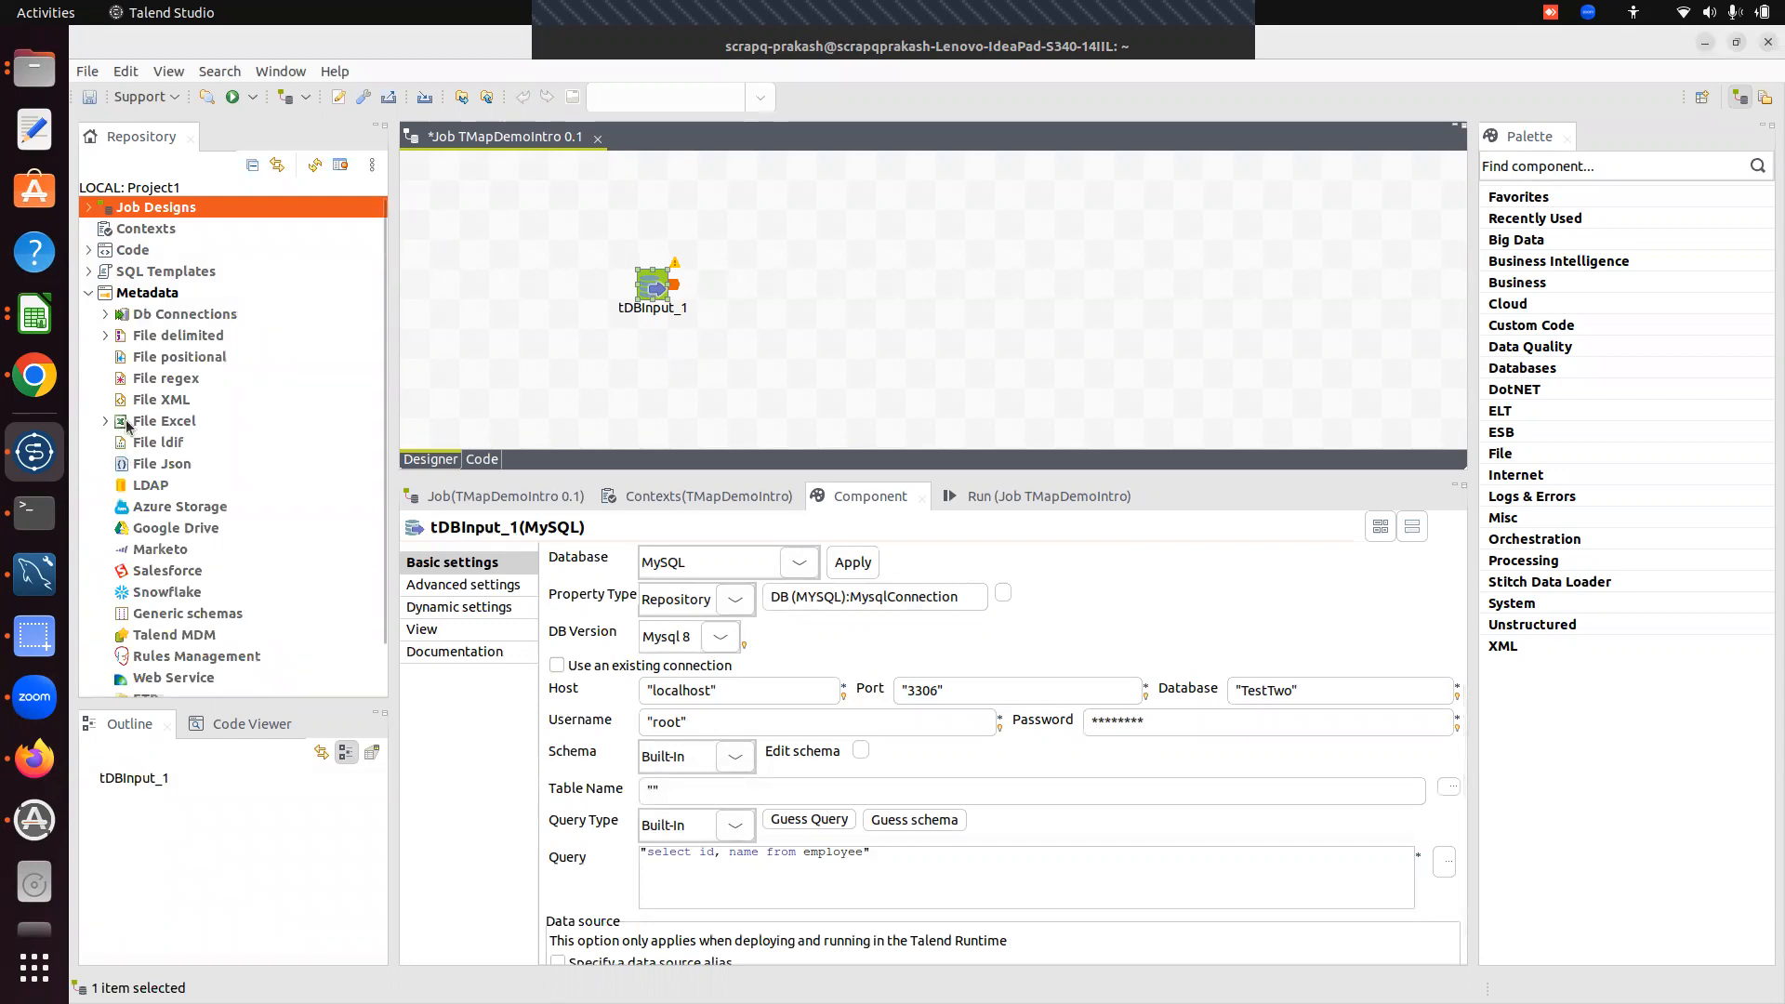
click(106, 316)
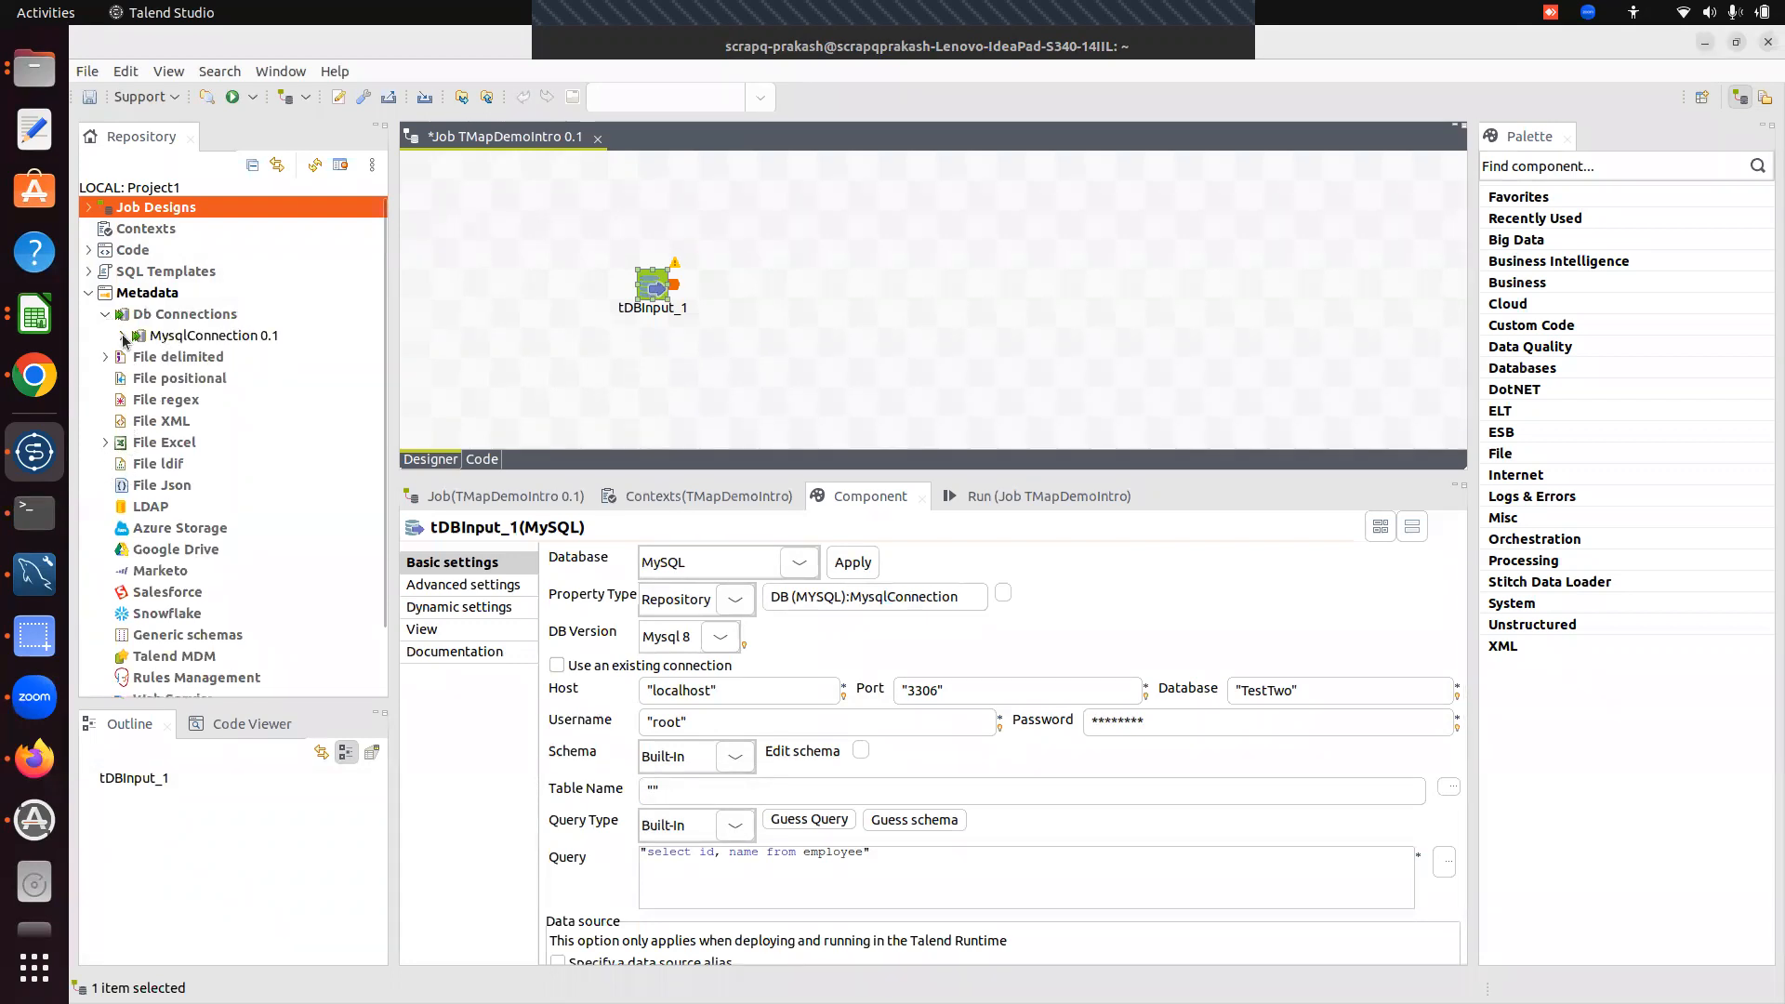
click(123, 336)
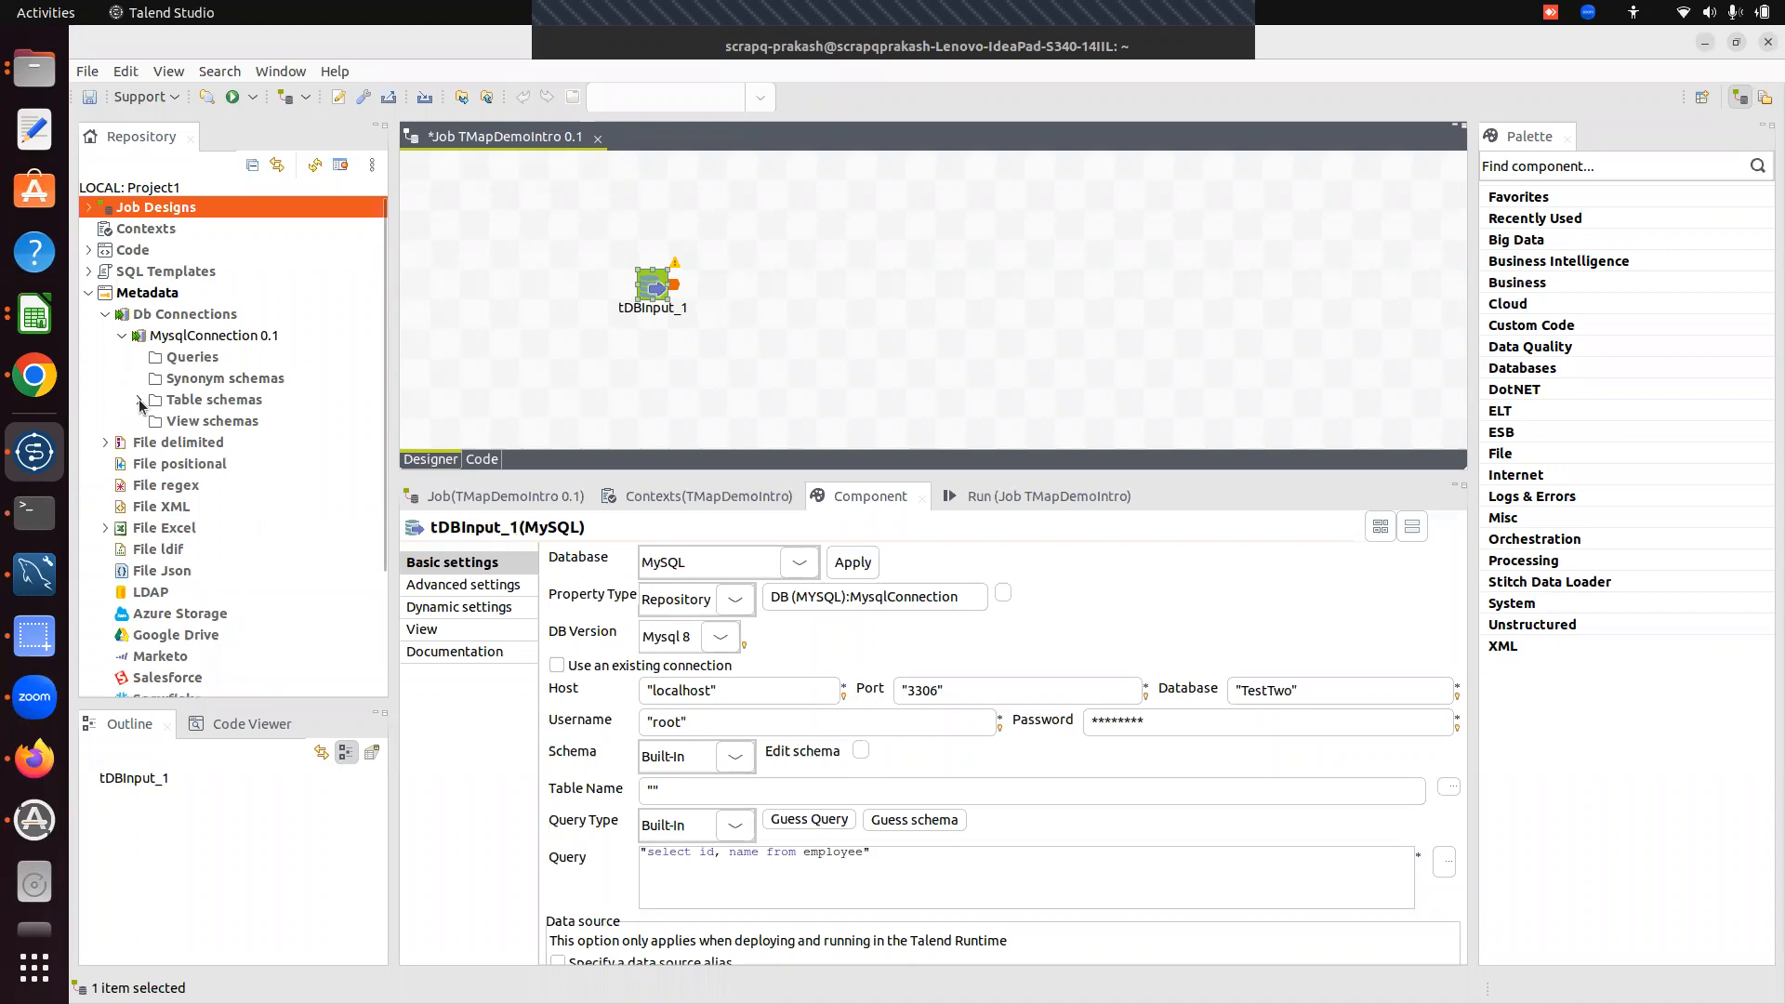
click(140, 401)
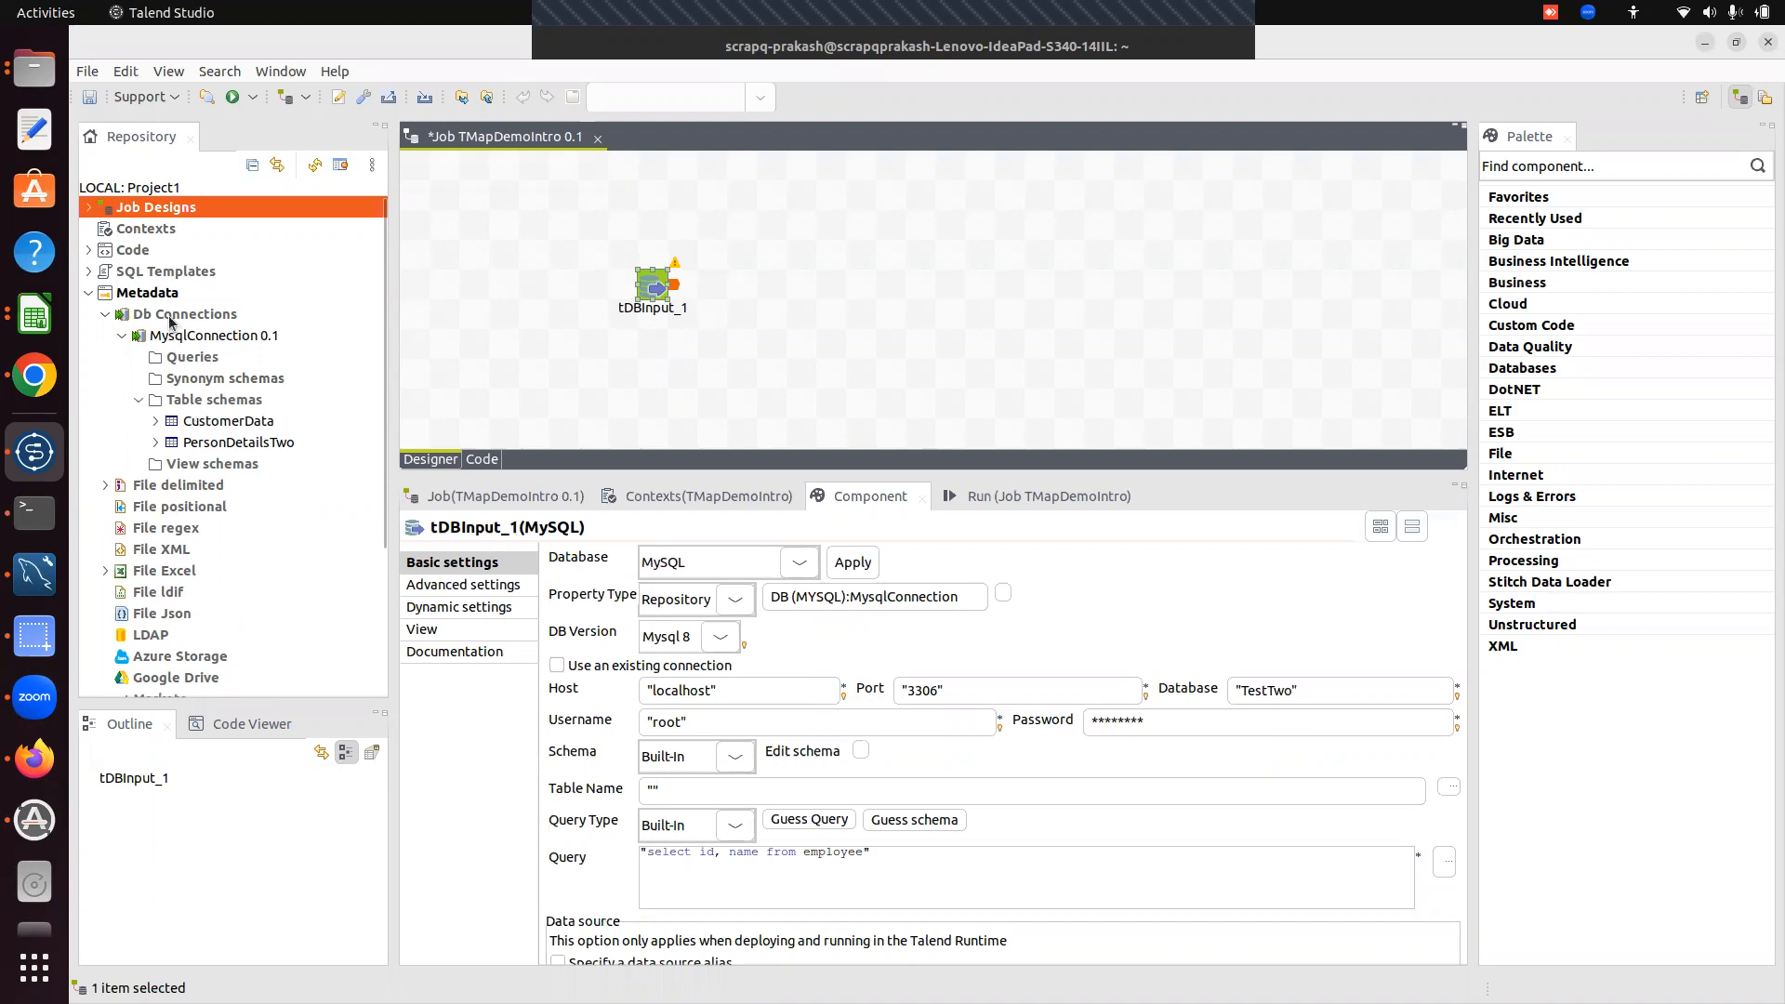
- Open the Retrieve Schema wizard for MysqlConnection to view its table filter options and close it without retrieving anything
click(170, 318)
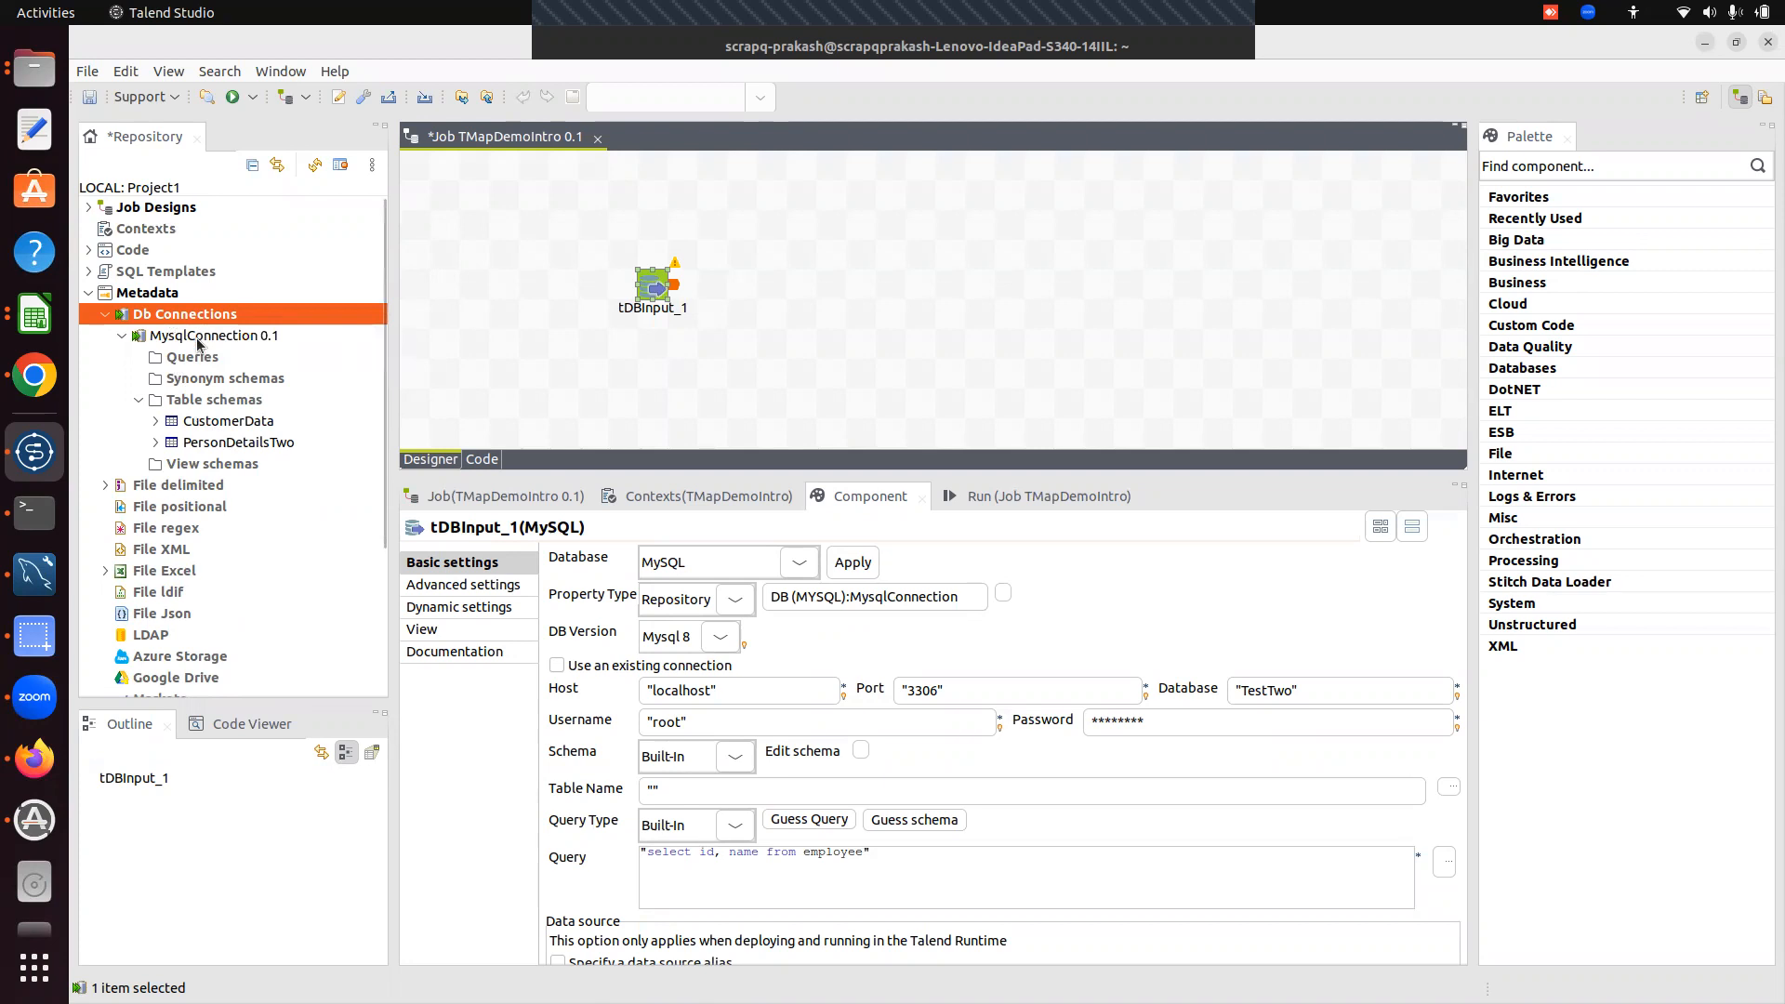
click(198, 339)
right_click(198, 342)
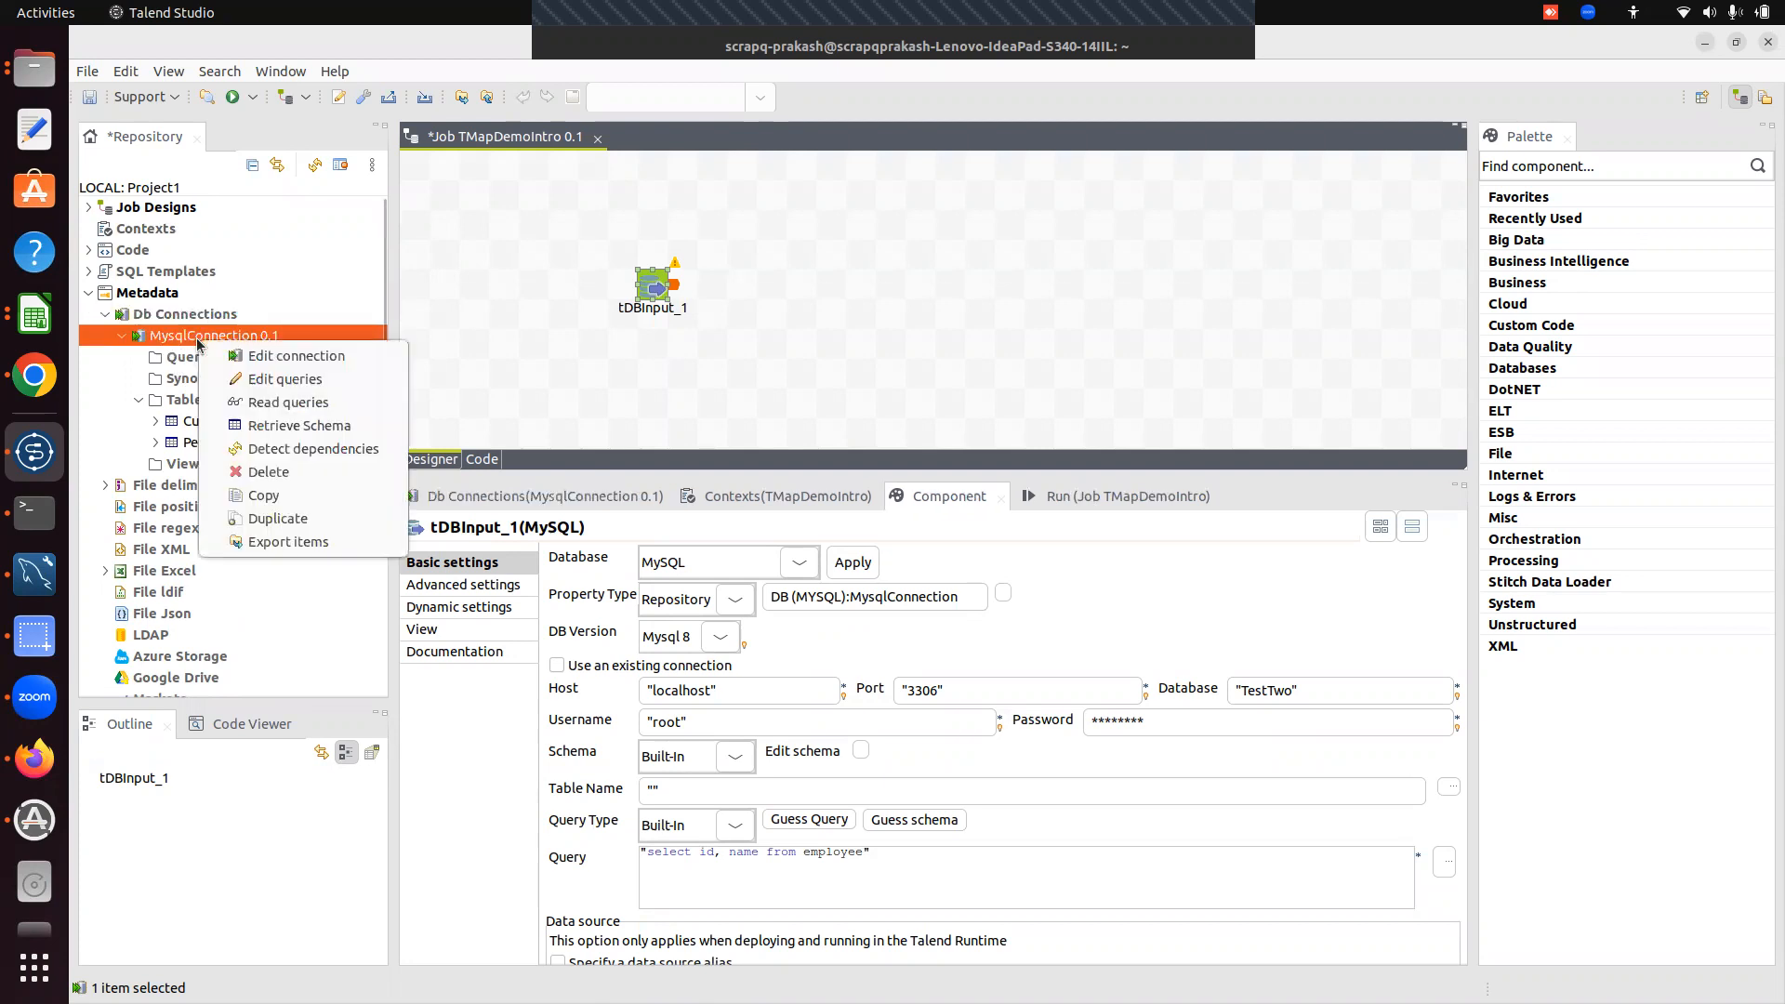
click(332, 420)
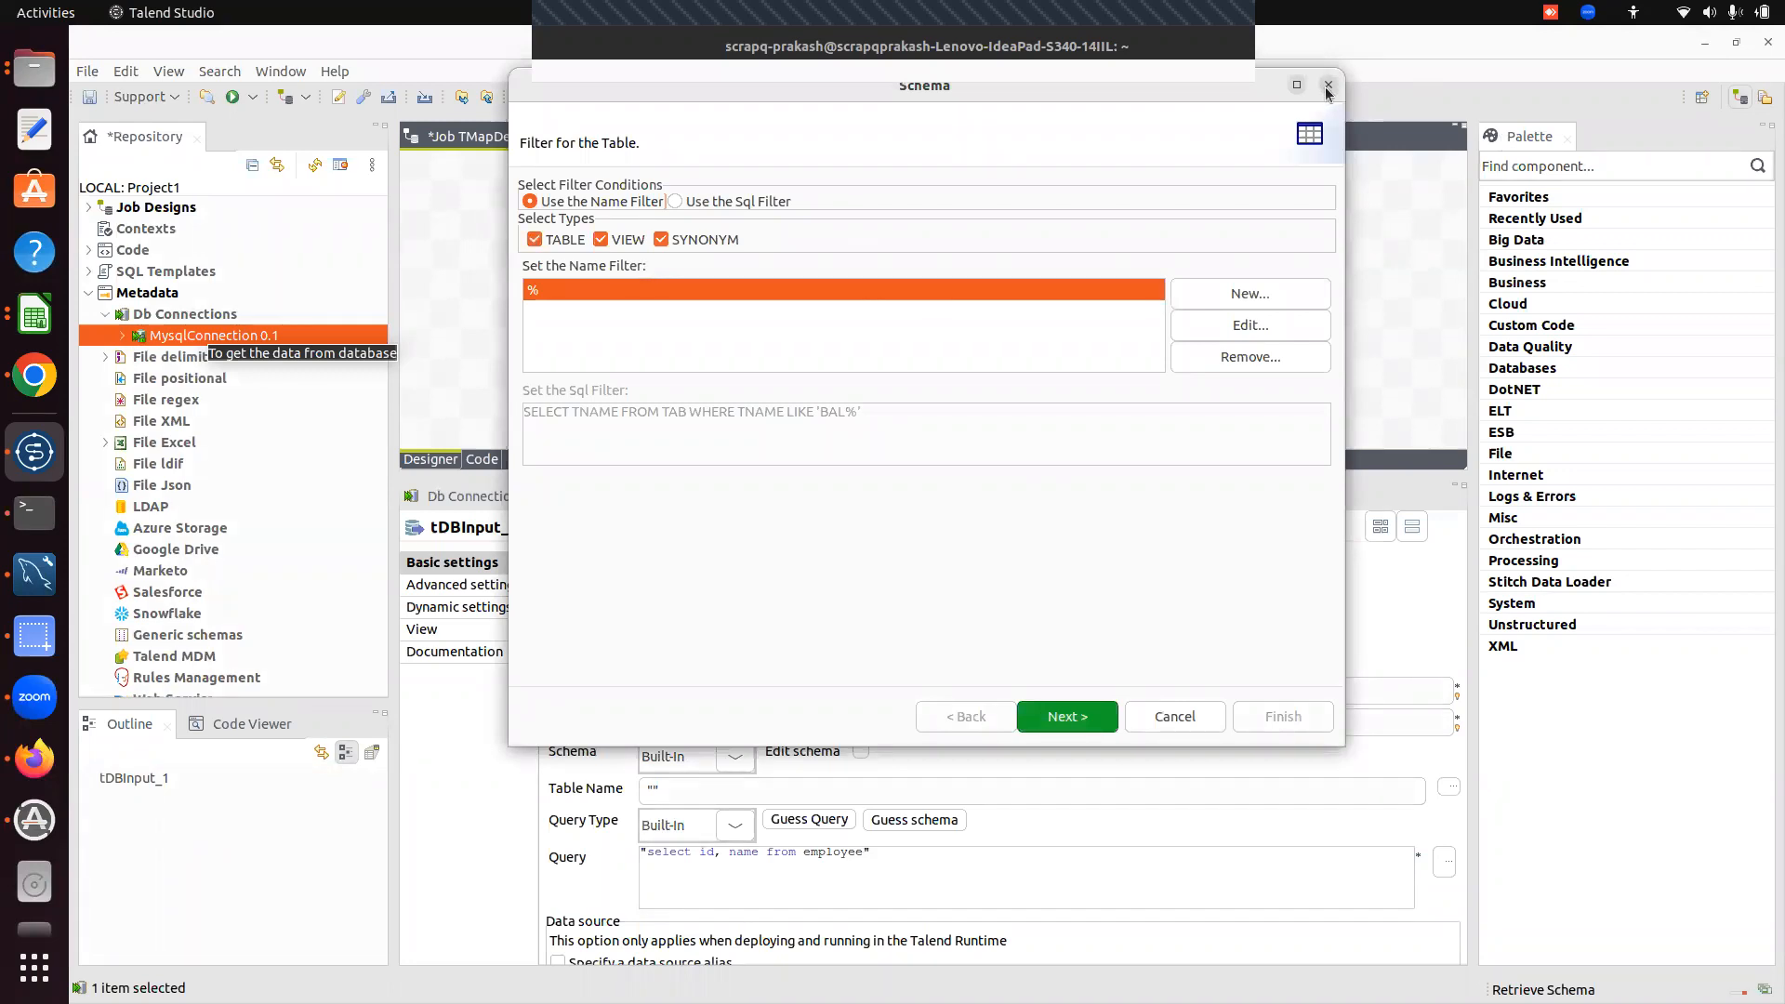
click(1329, 86)
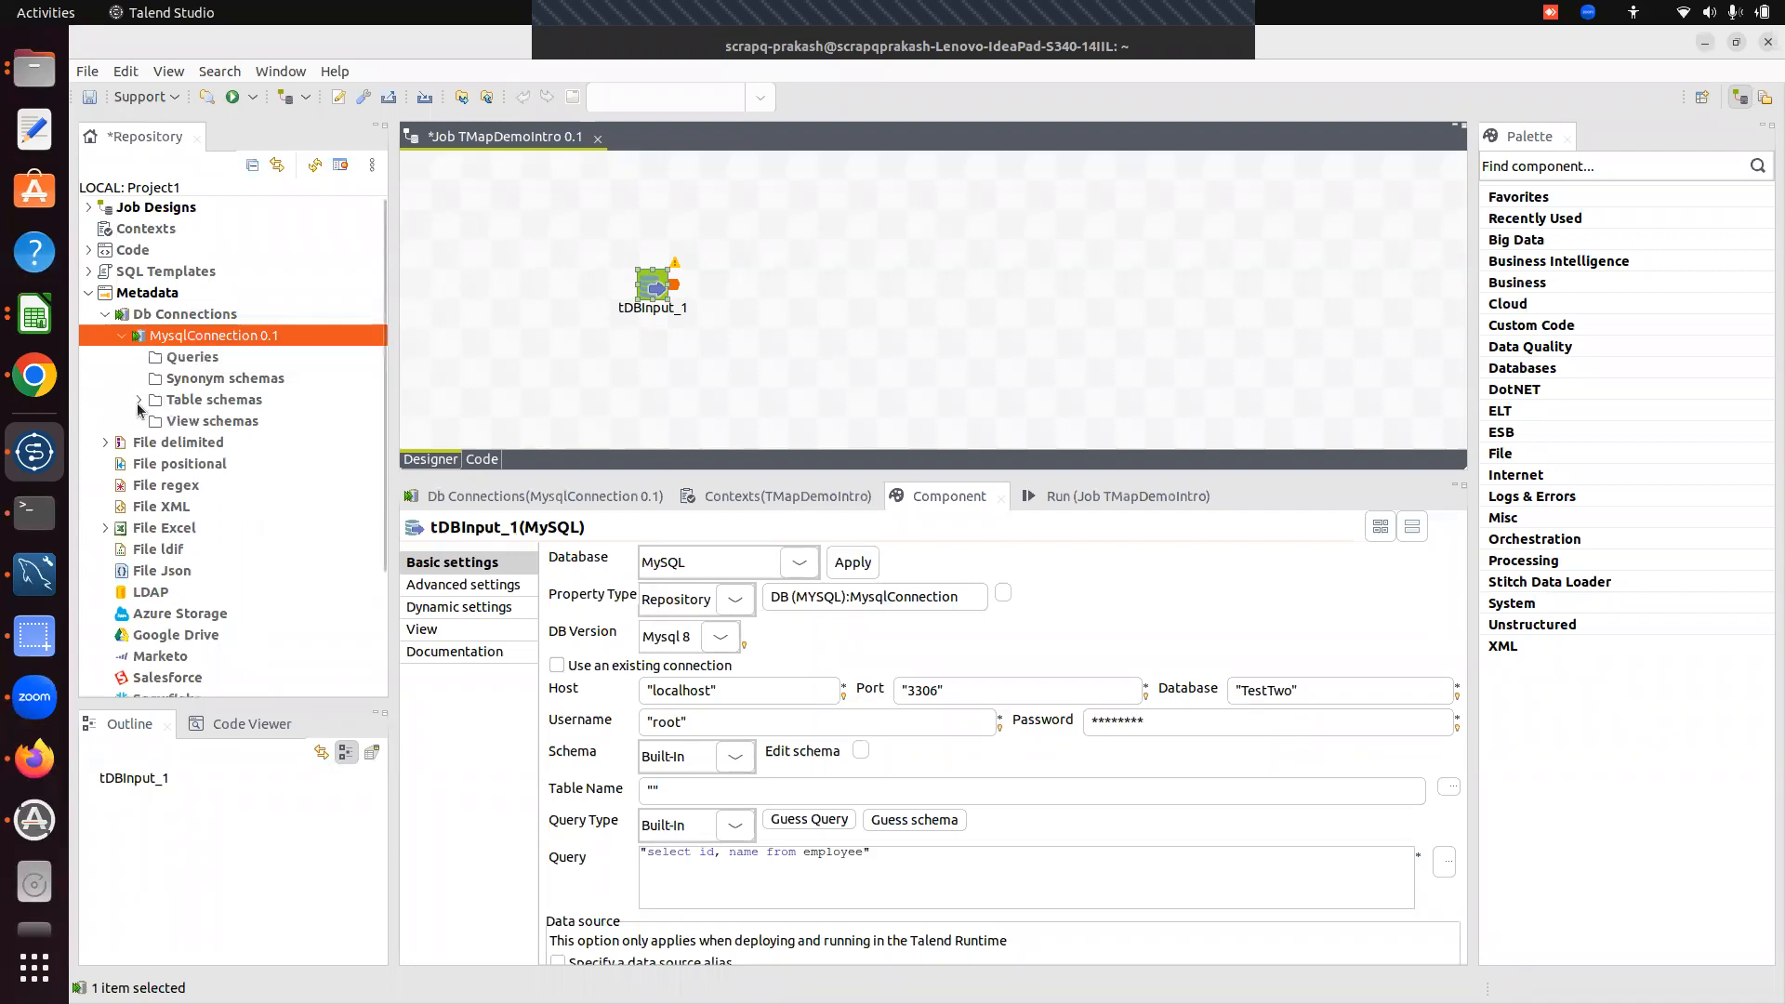
- Set the tDBInput schema to Repository and choose the CustomerData table schema from MysqlConnection
click(735, 756)
click(697, 807)
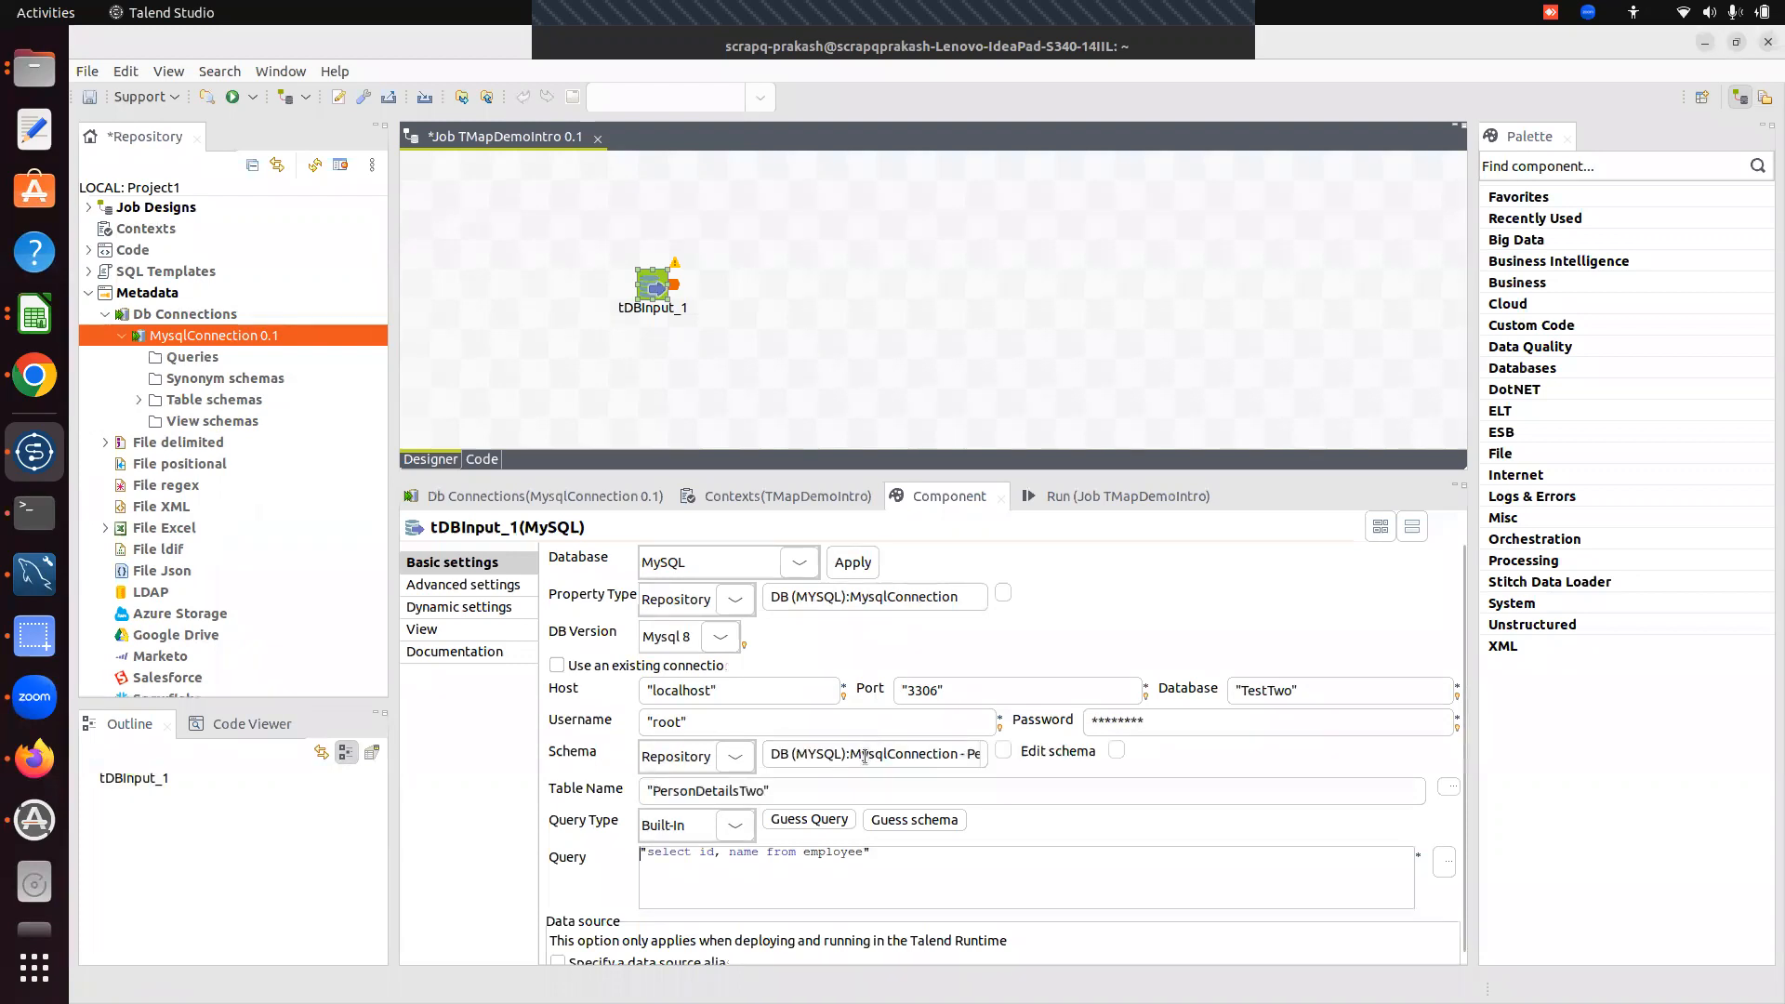
click(938, 756)
click(1004, 751)
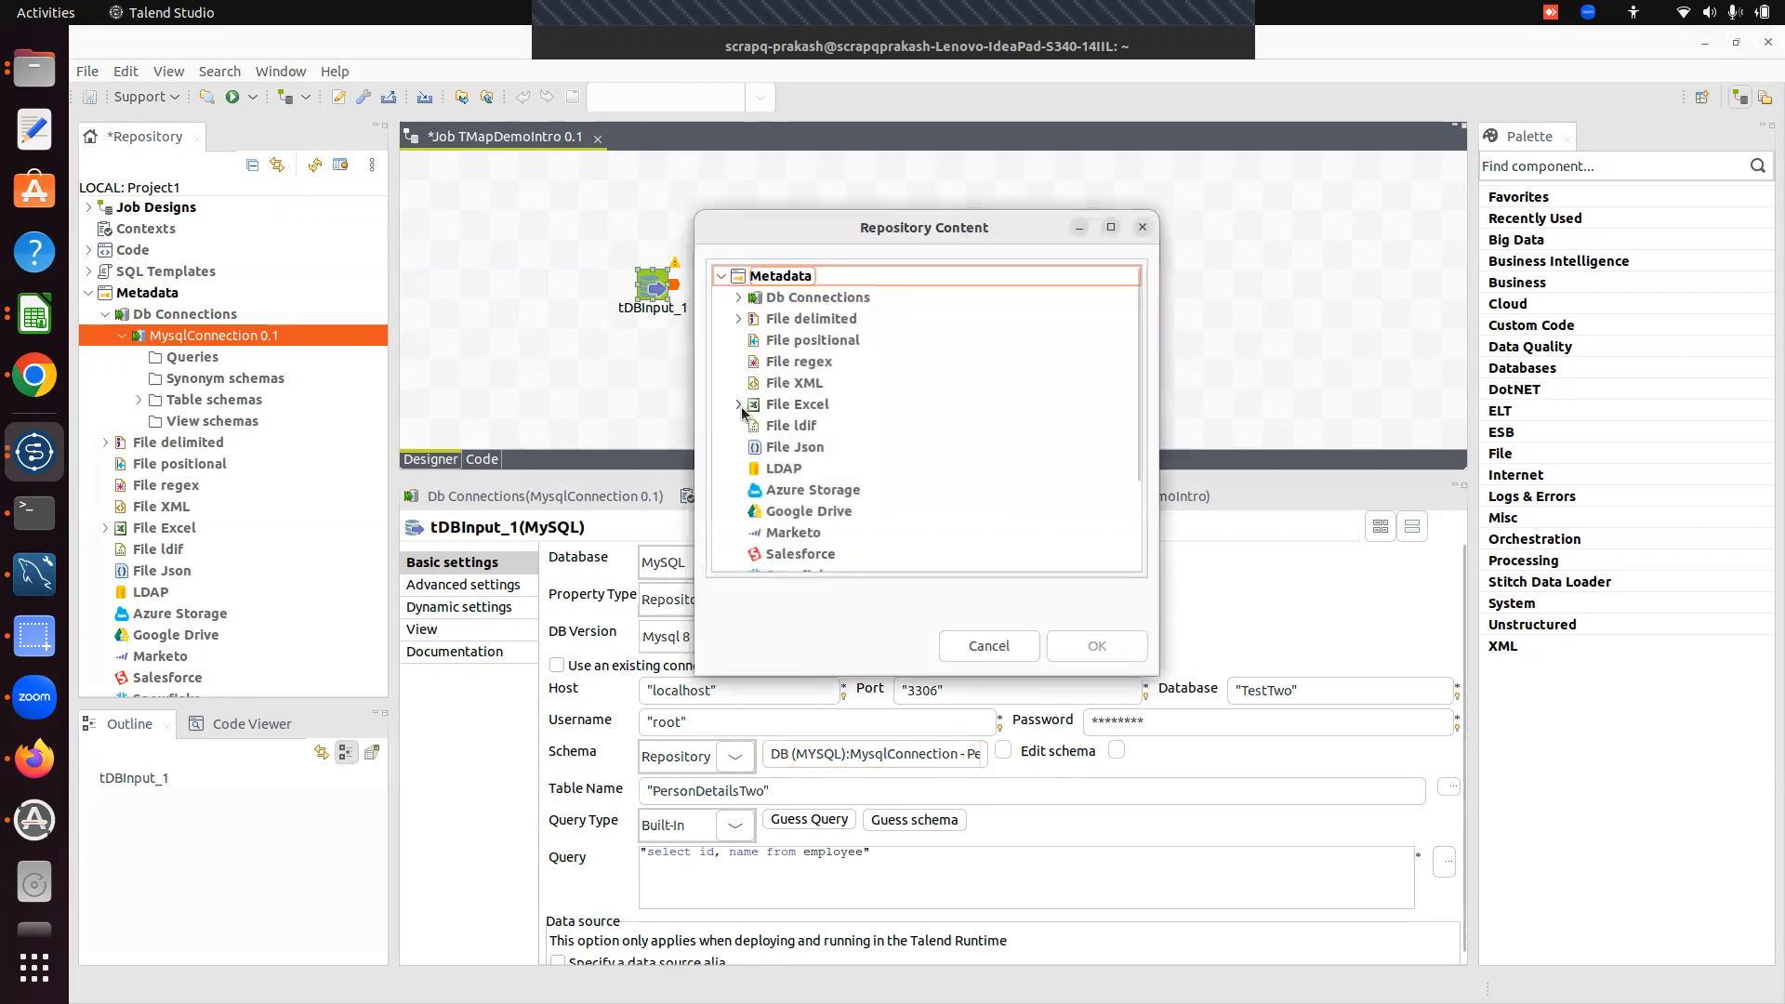
click(739, 299)
click(755, 319)
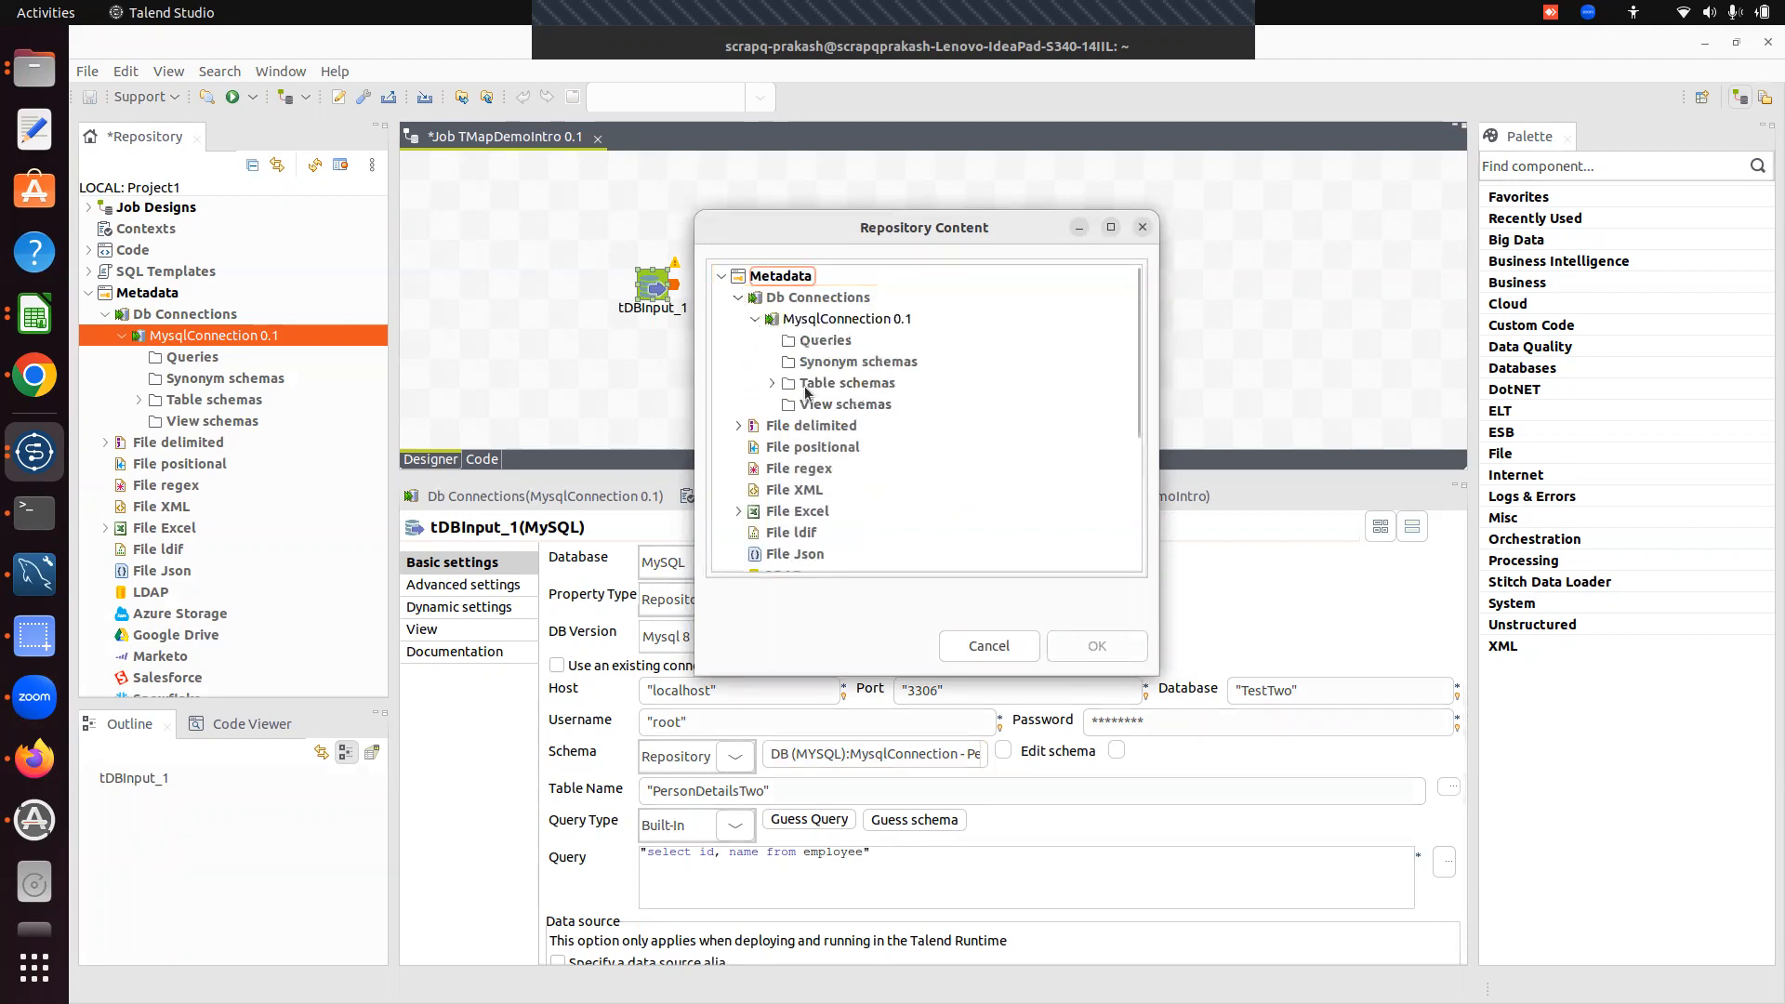
click(772, 383)
click(858, 406)
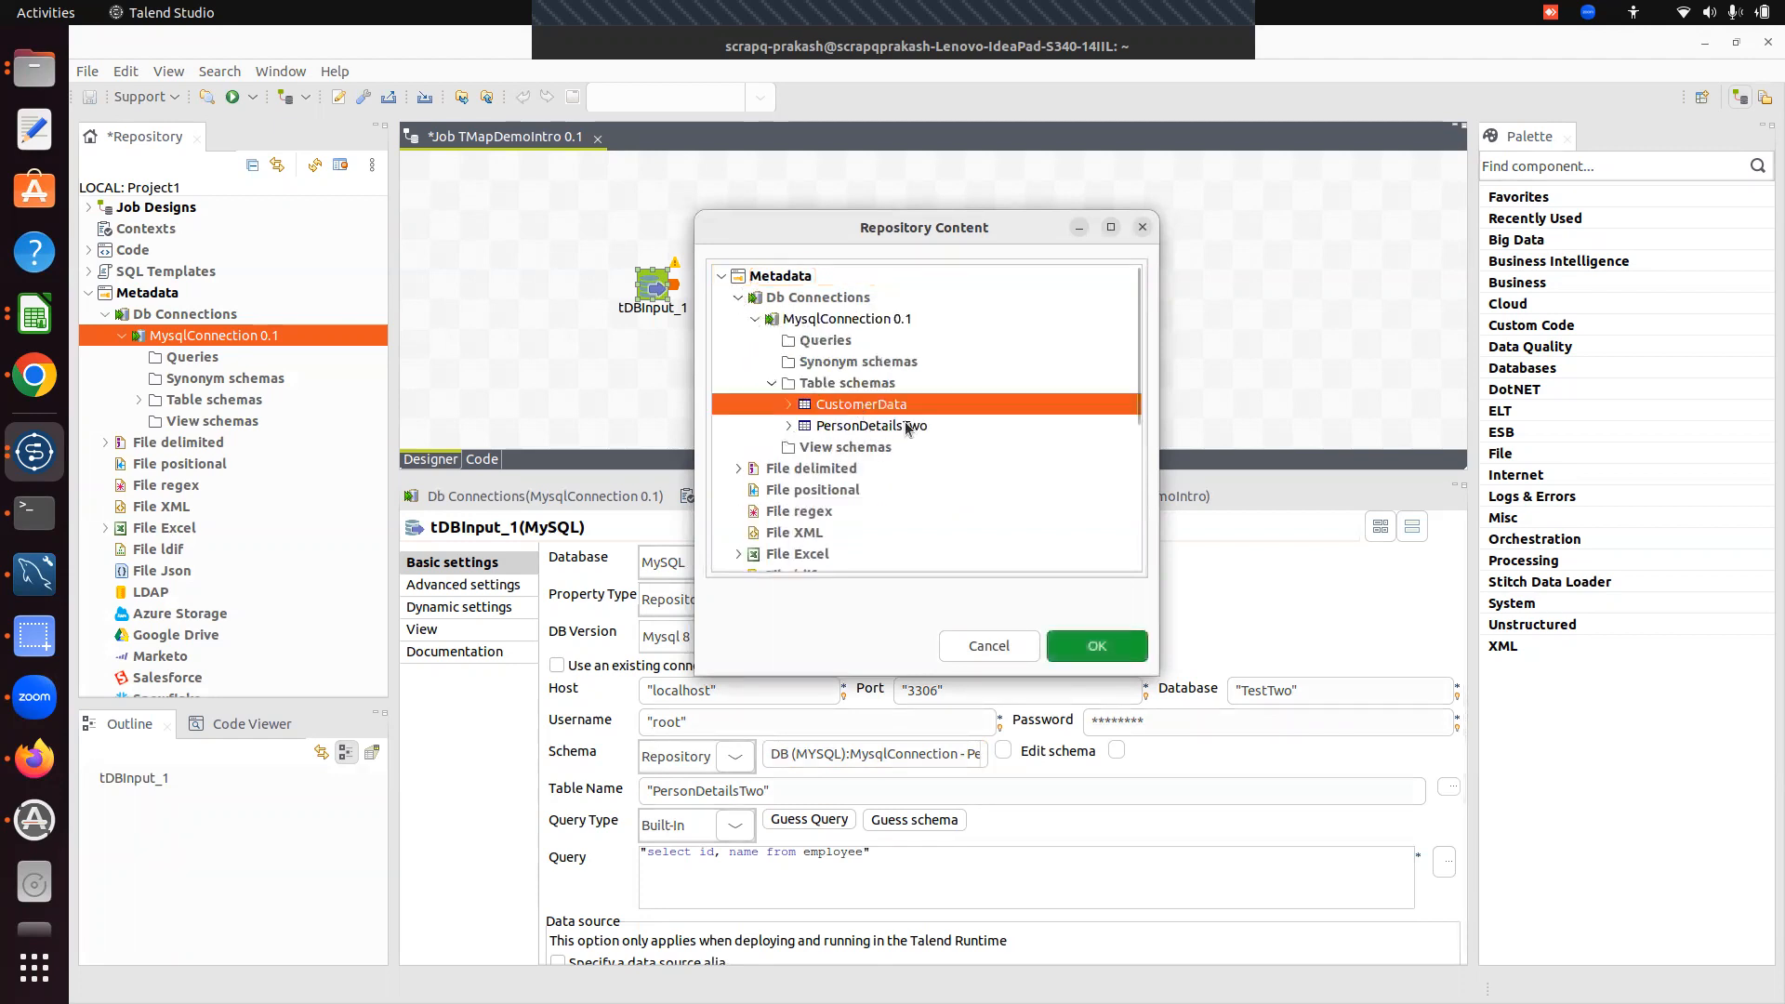
click(1096, 654)
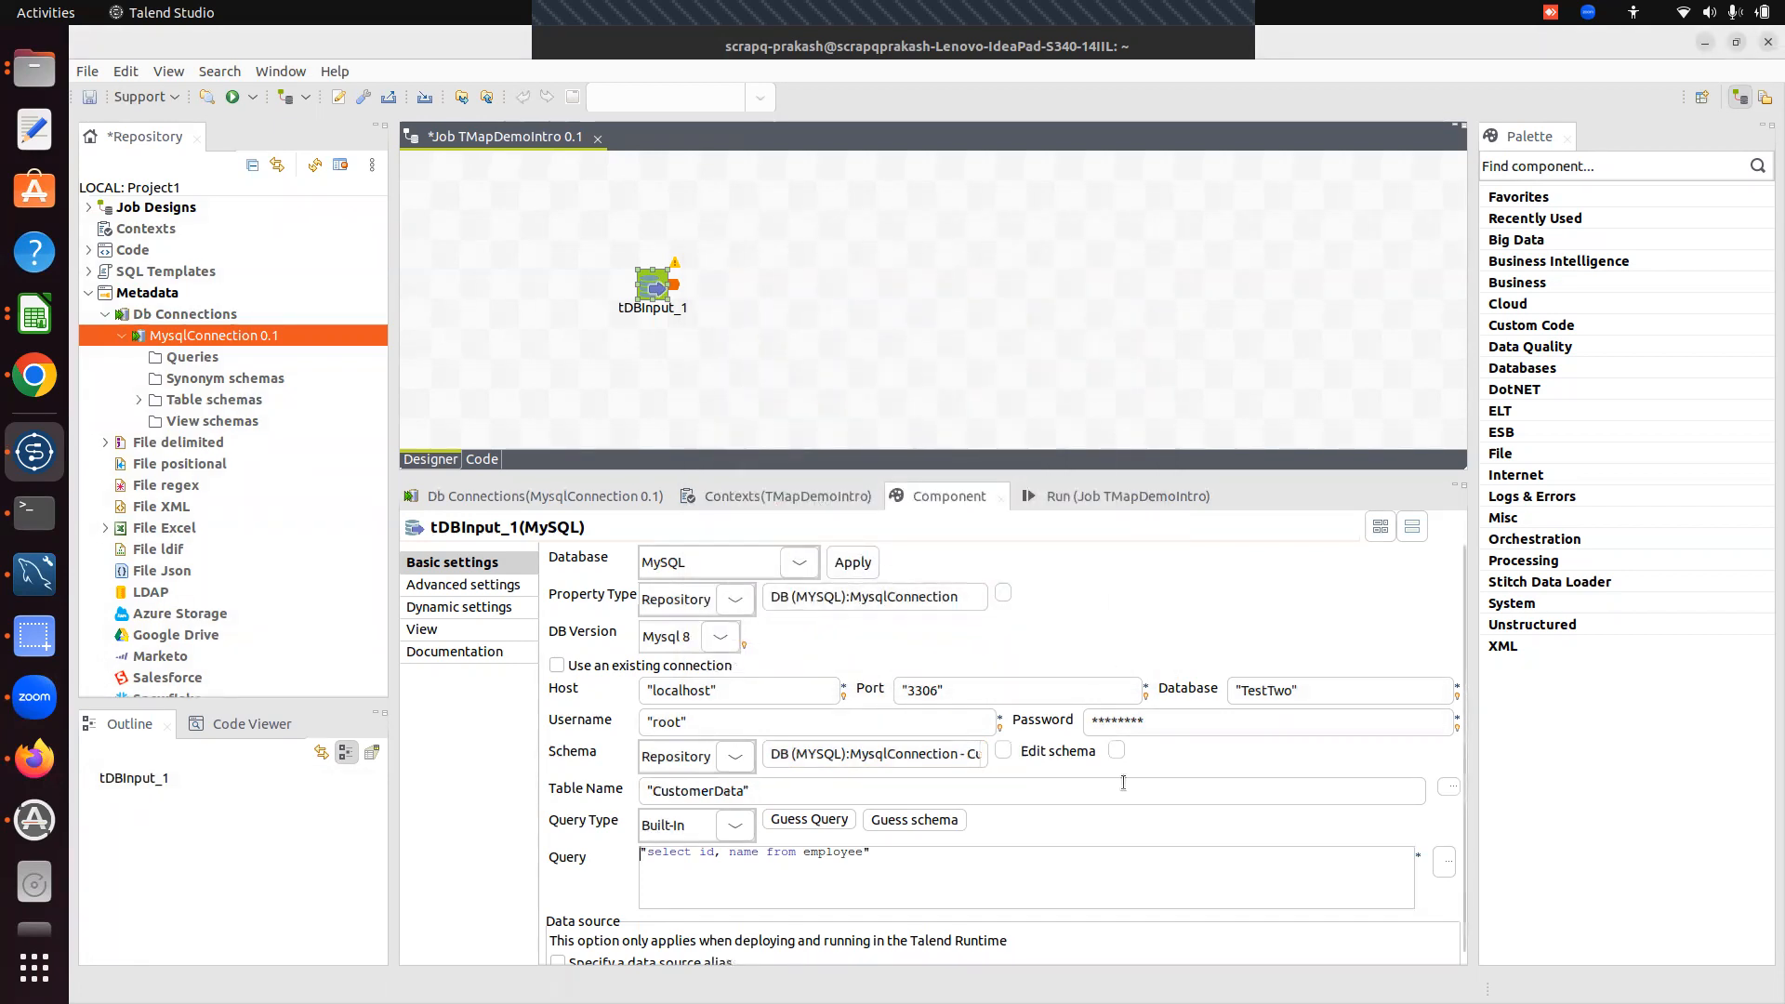
- Choose CustomerData from the TestTwo database as the tDBInput component's table name
click(1448, 789)
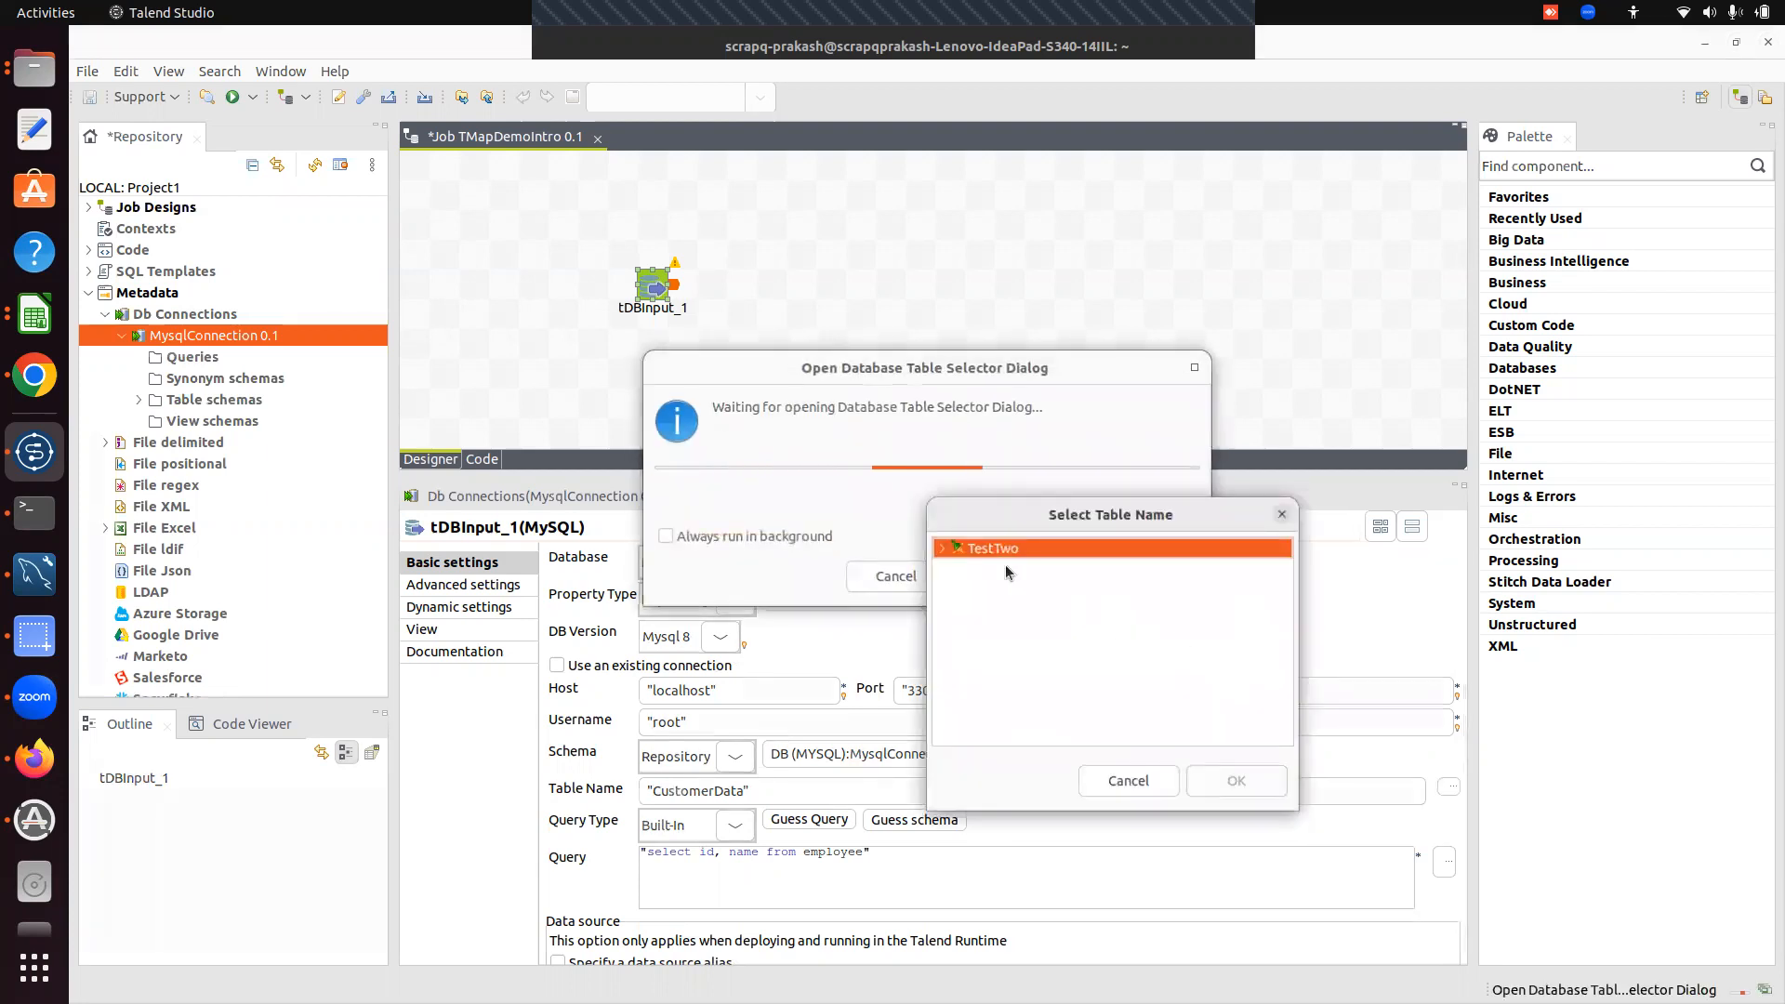
click(942, 549)
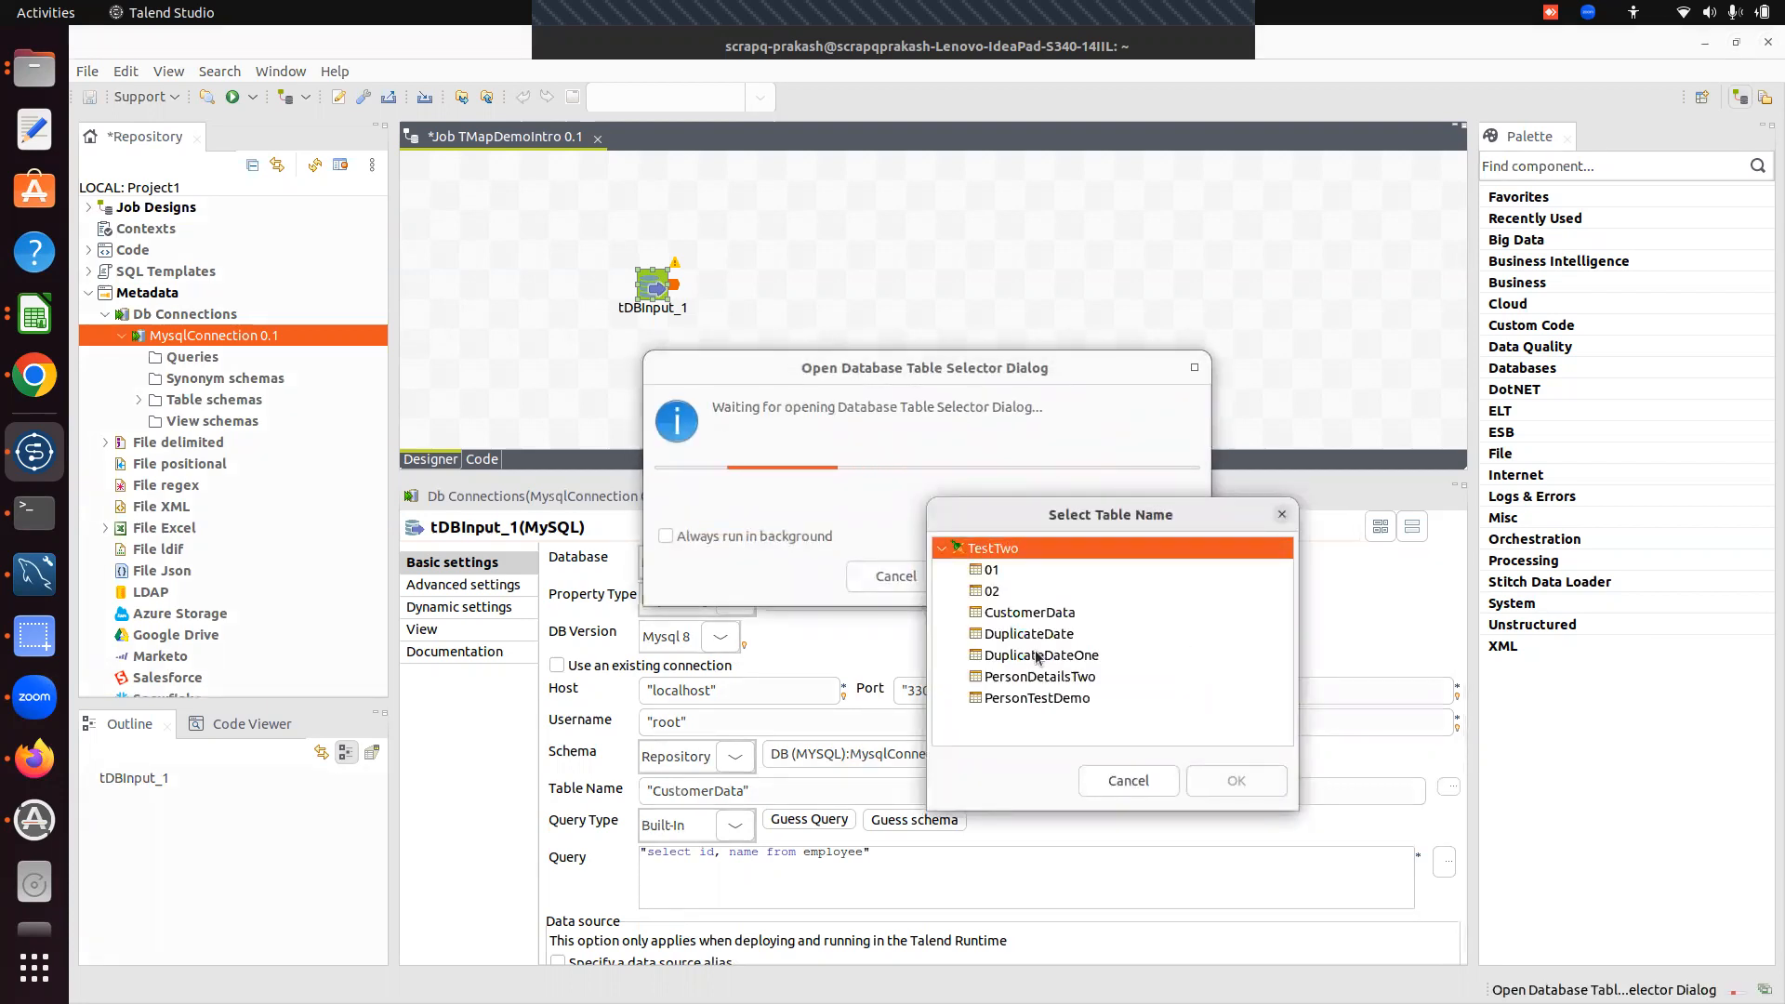
click(1029, 611)
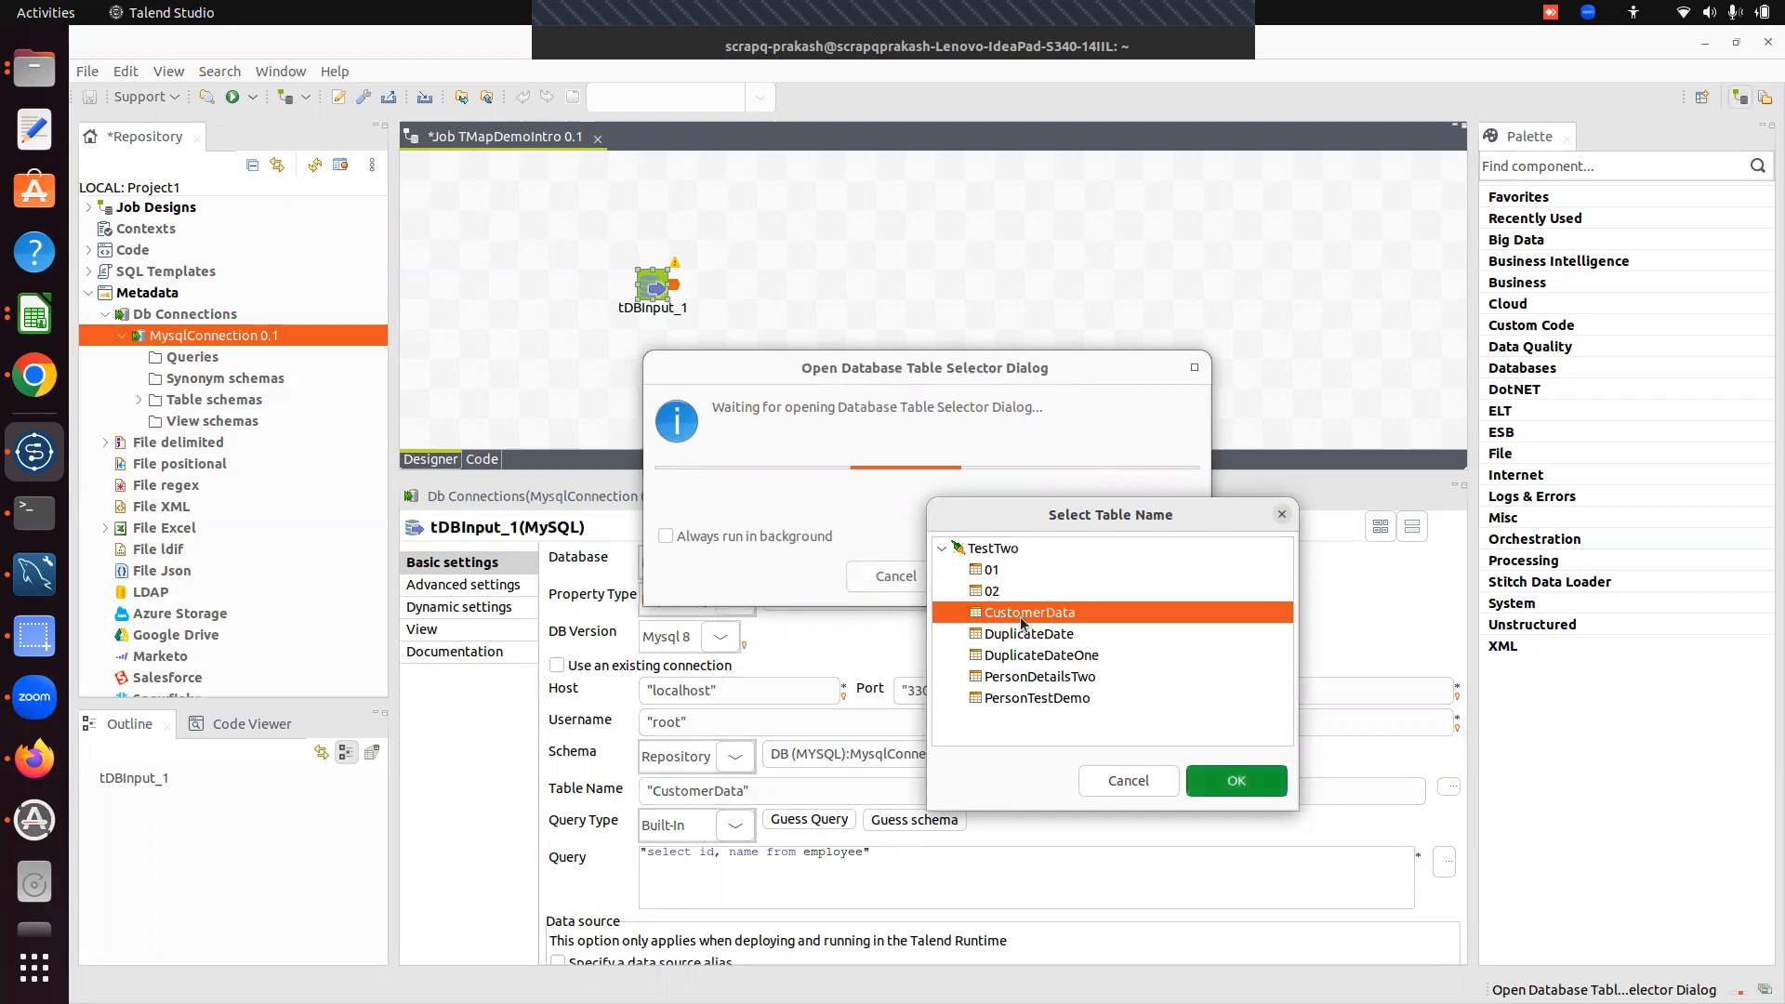
click(1237, 781)
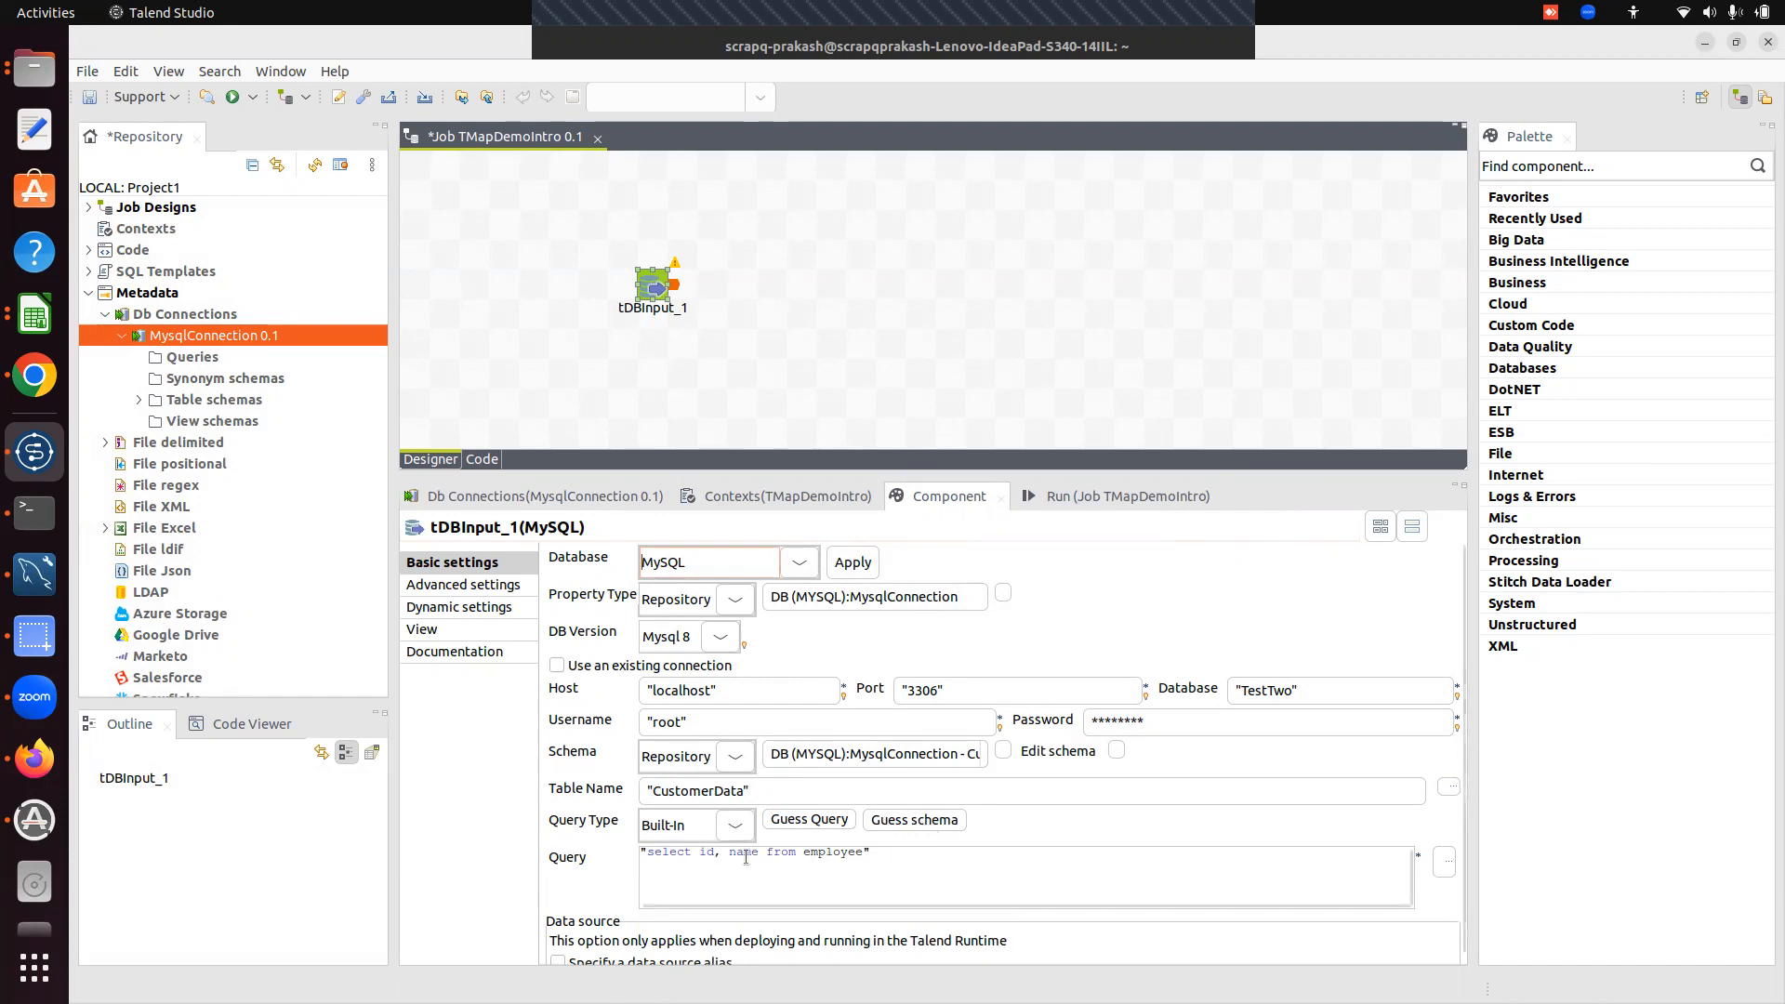
- Replace the tDBInput component's query with "select * from CustomerData"
click(862, 852)
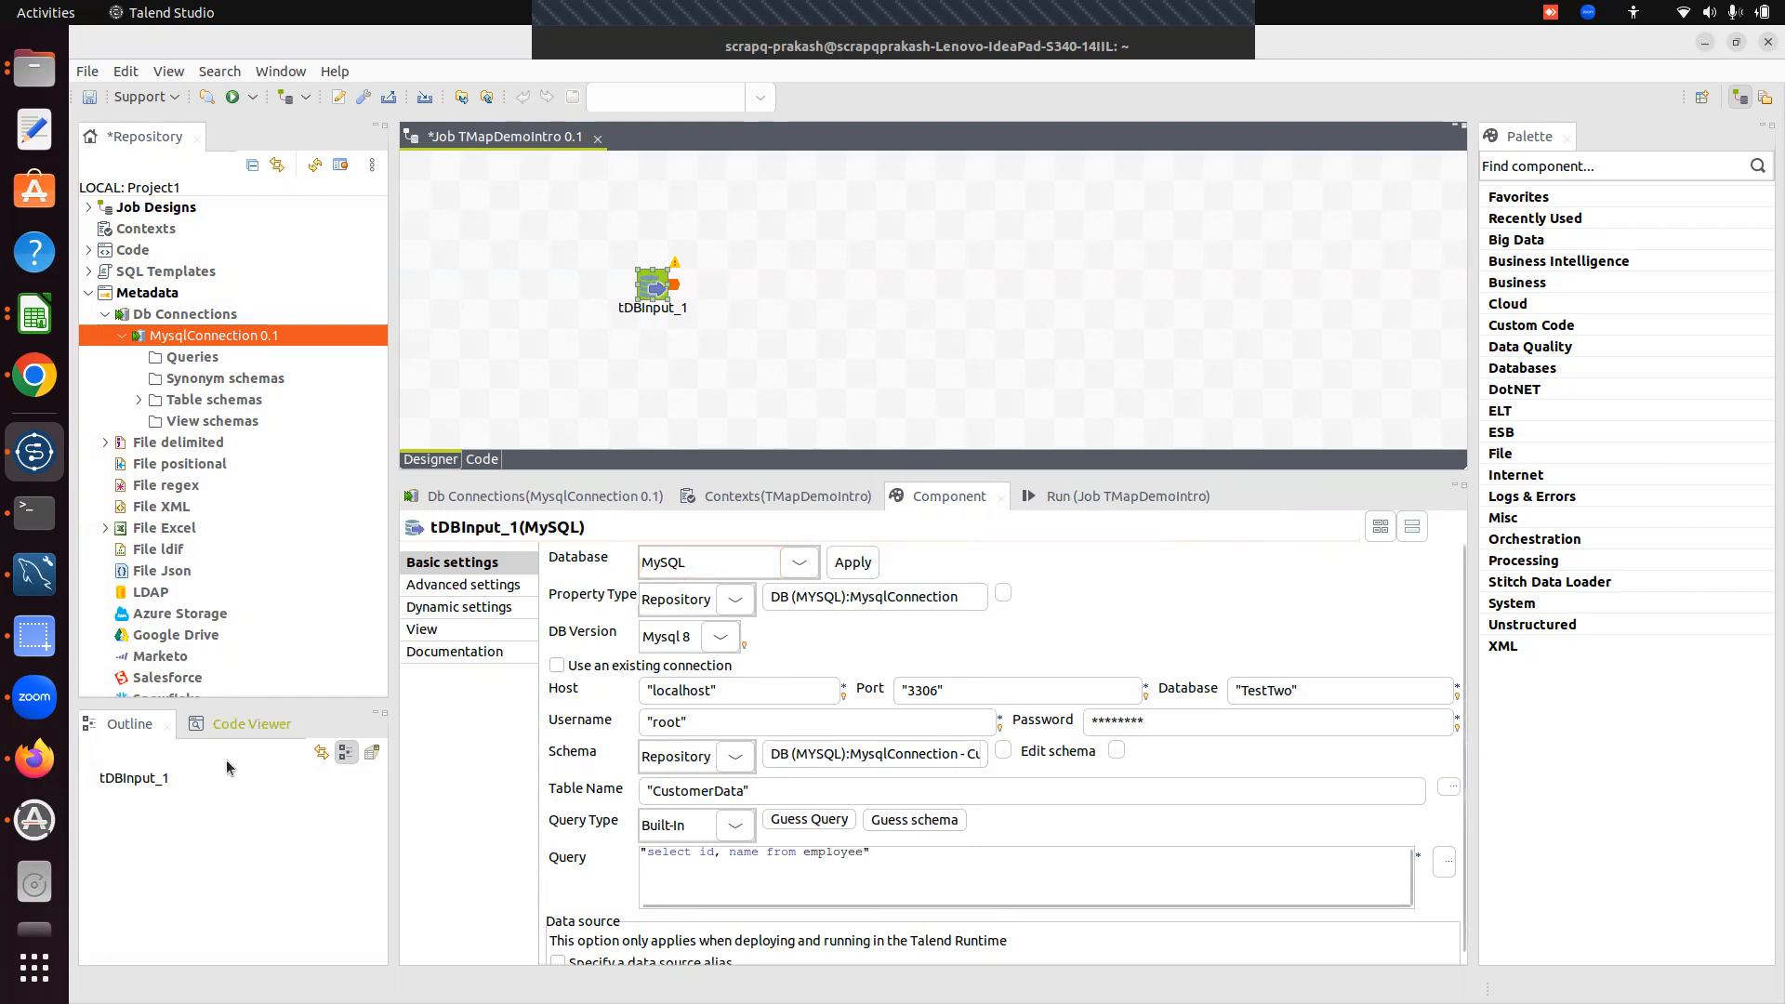
key(BackSpace)
key(BackSpace)
key(BackSpace)
key(BackSpace)
key(BackSpace)
key(BackSpace)
key(BackSpace)
key(BackSpace)
key(BackSpace)
key(BackSpace)
key(BackSpace)
key(BackSpace)
key(BackSpace)
key(BackSpace)
key(BackSpace)
key(BackSpace)
key(BackSpace)
key(BackSpace)
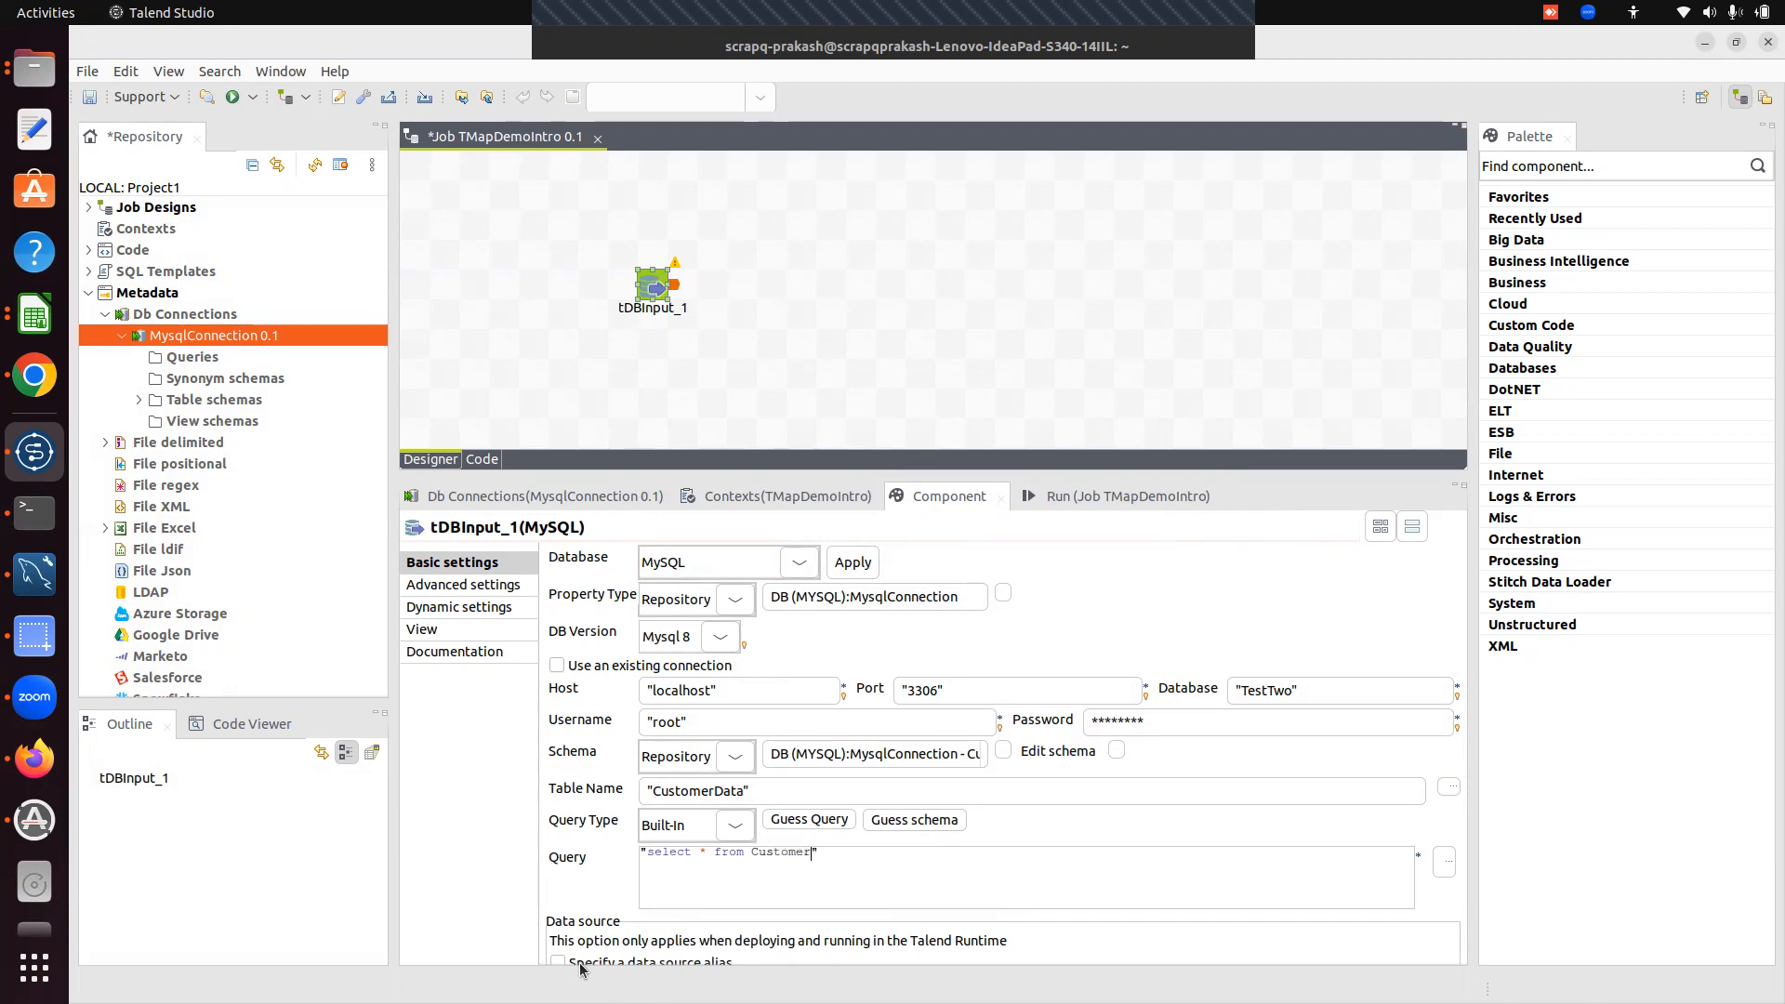
text(ata)
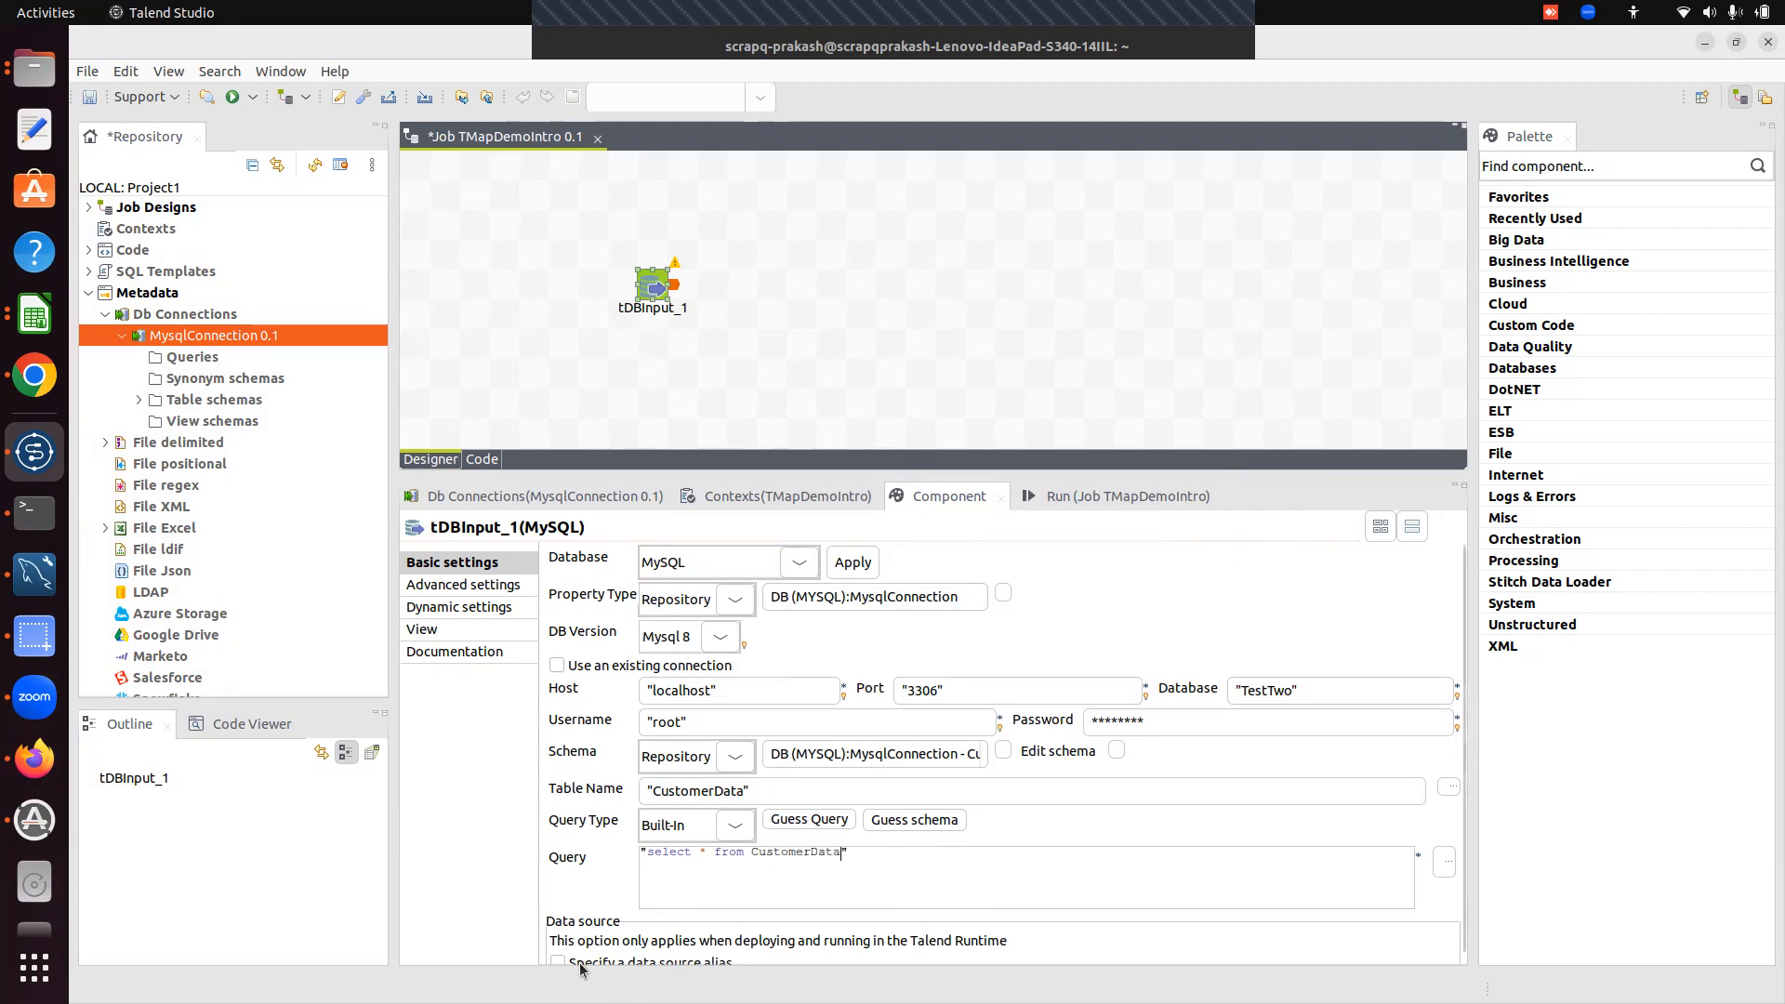
click(997, 856)
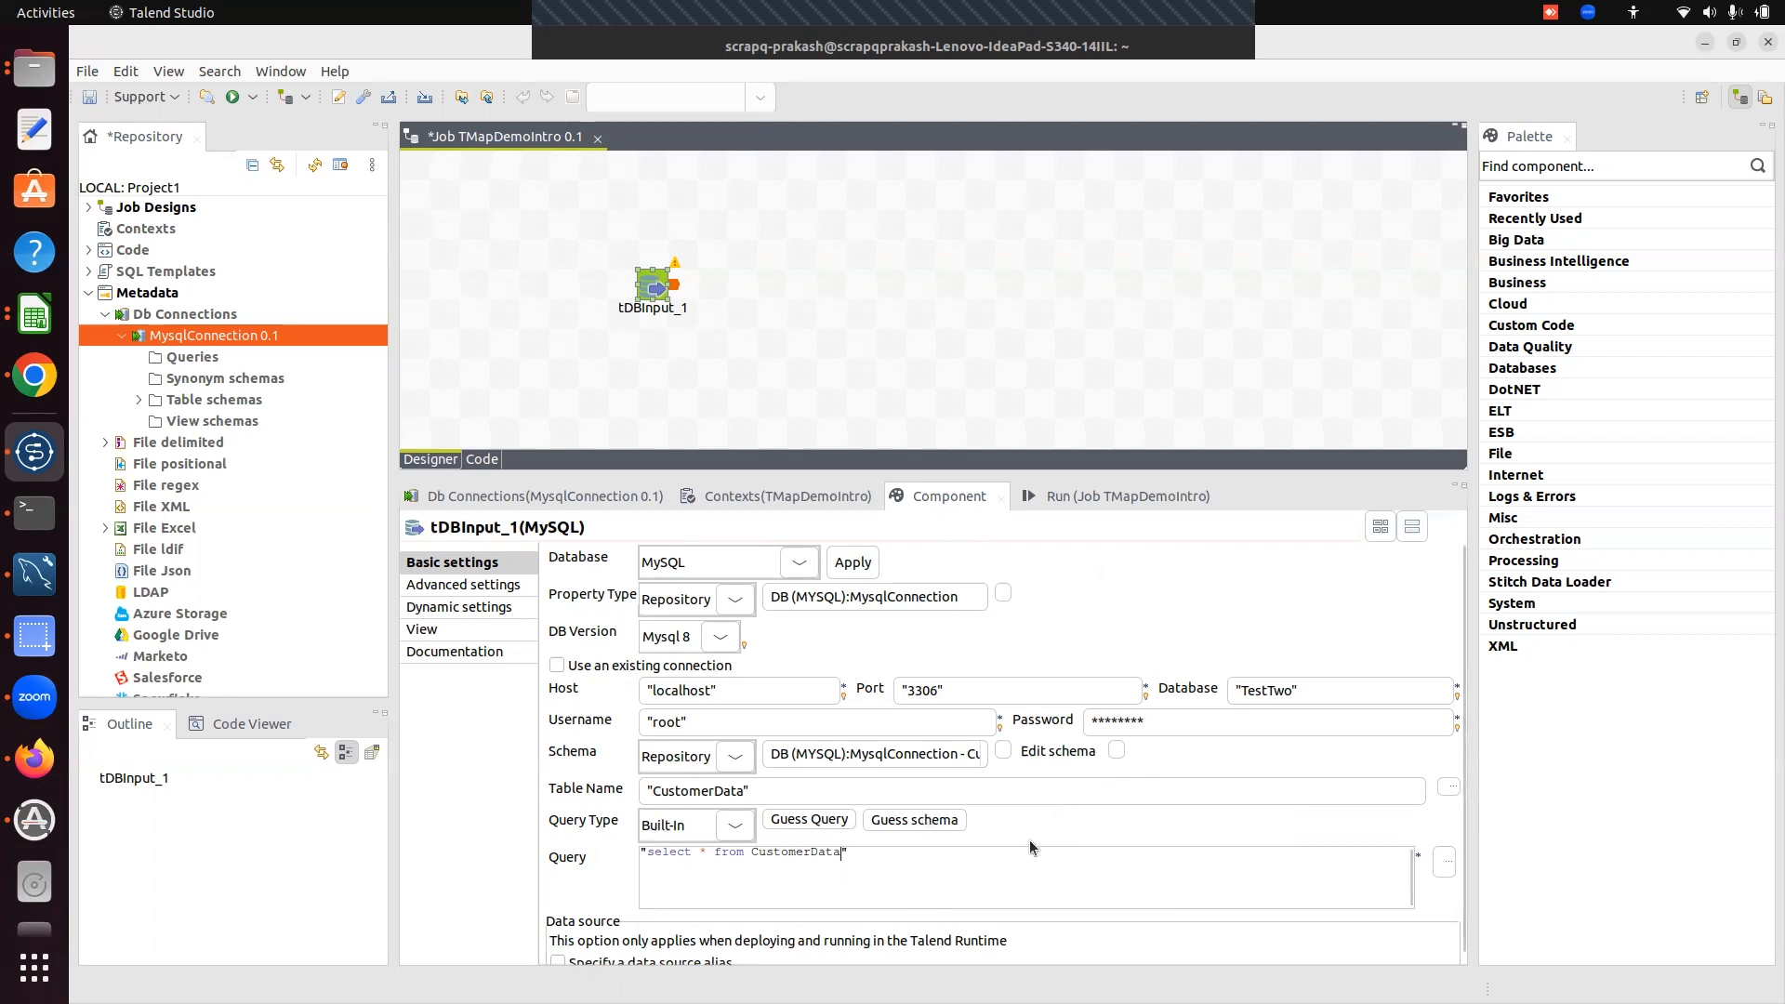
- Guess the tDBInput schema from the query, accept the proposed columns, and deselect the component
click(914, 820)
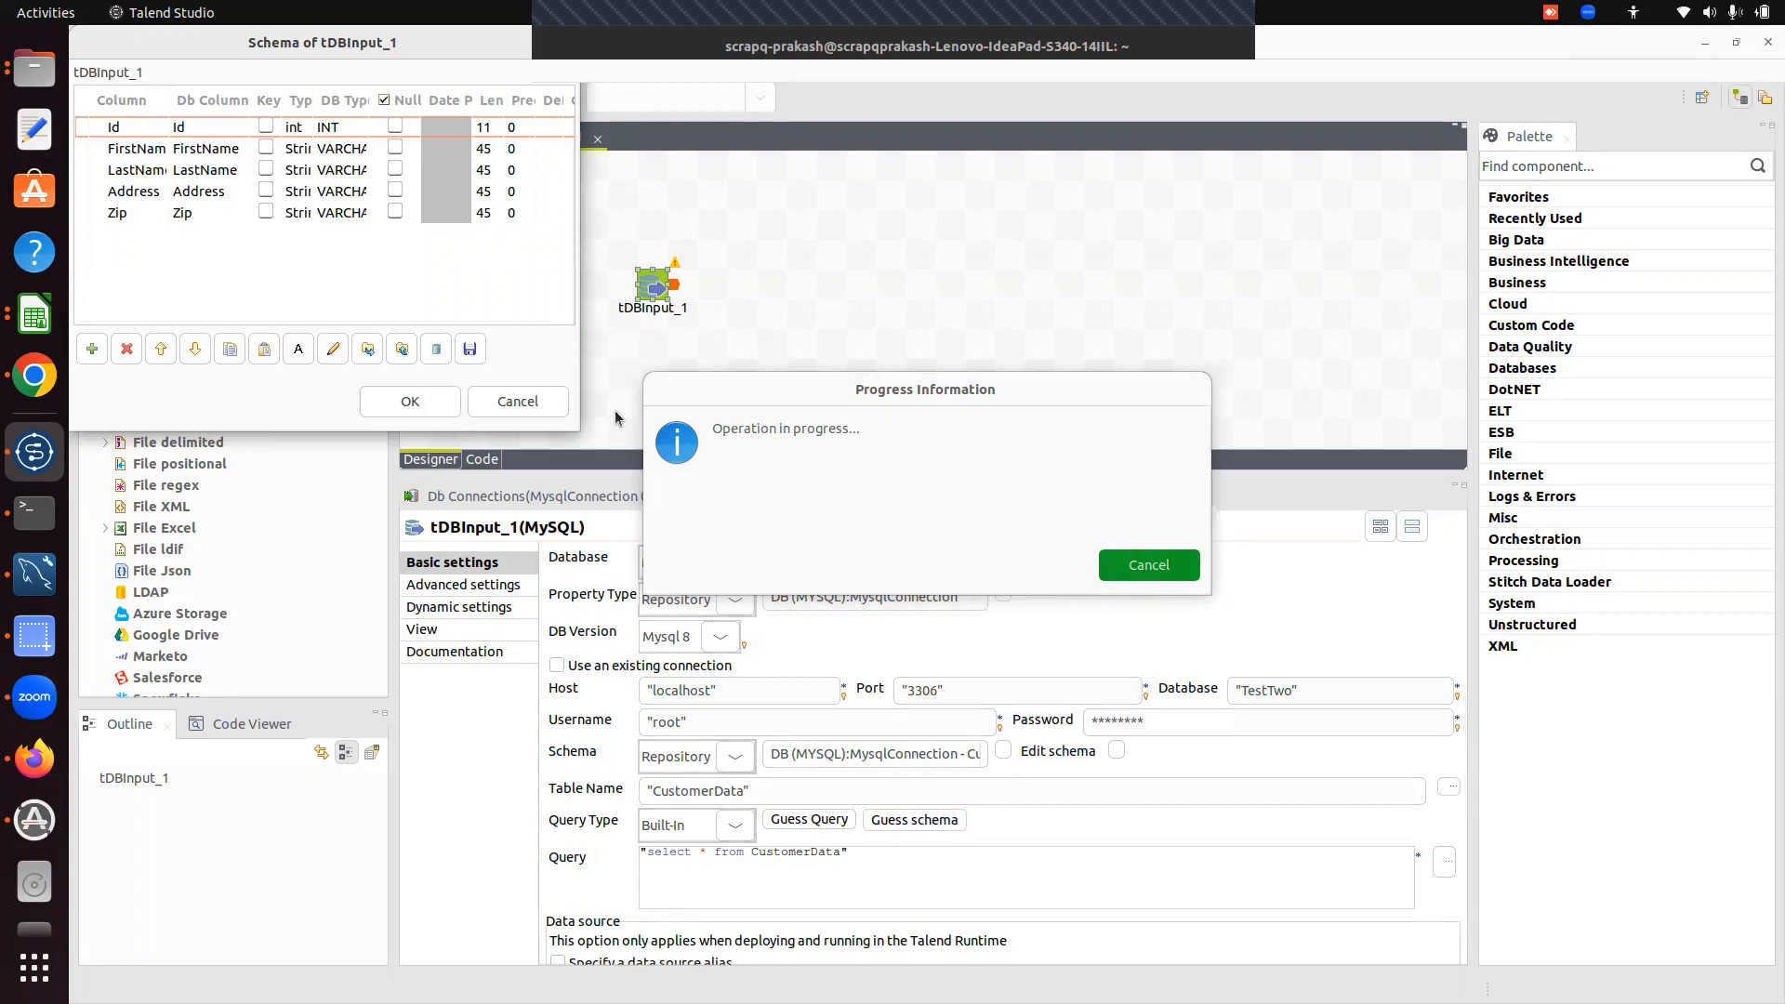
click(402, 407)
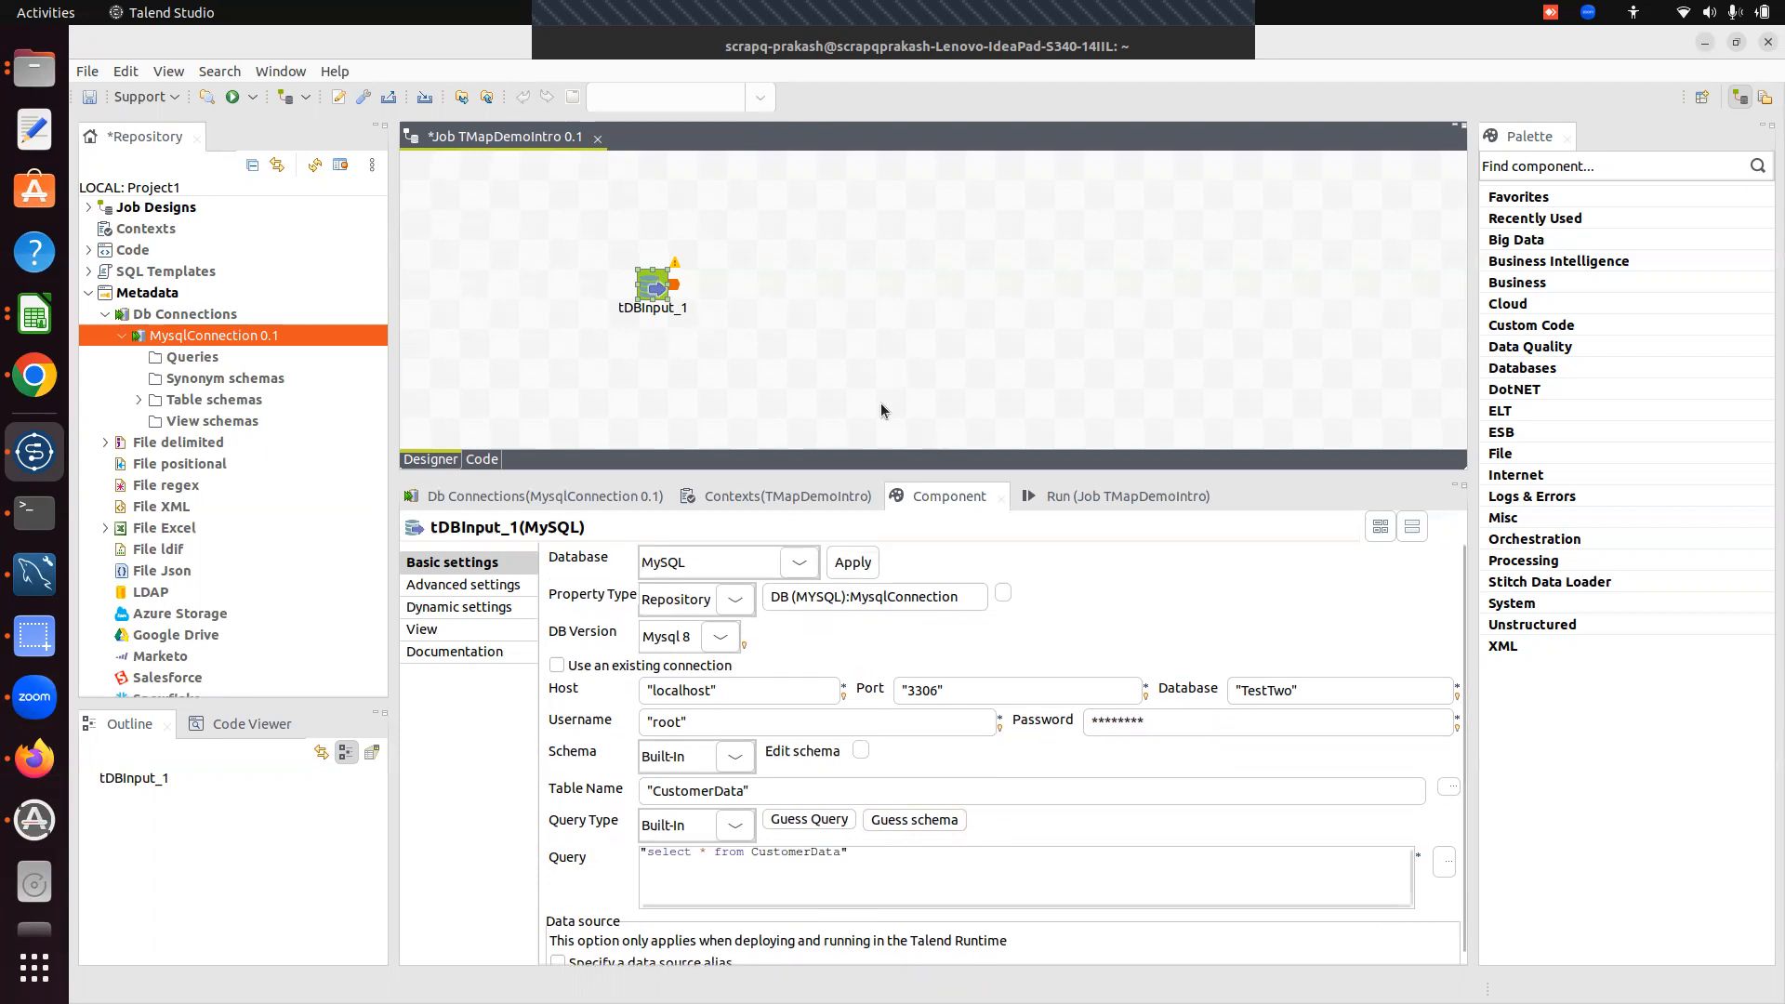
click(744, 270)
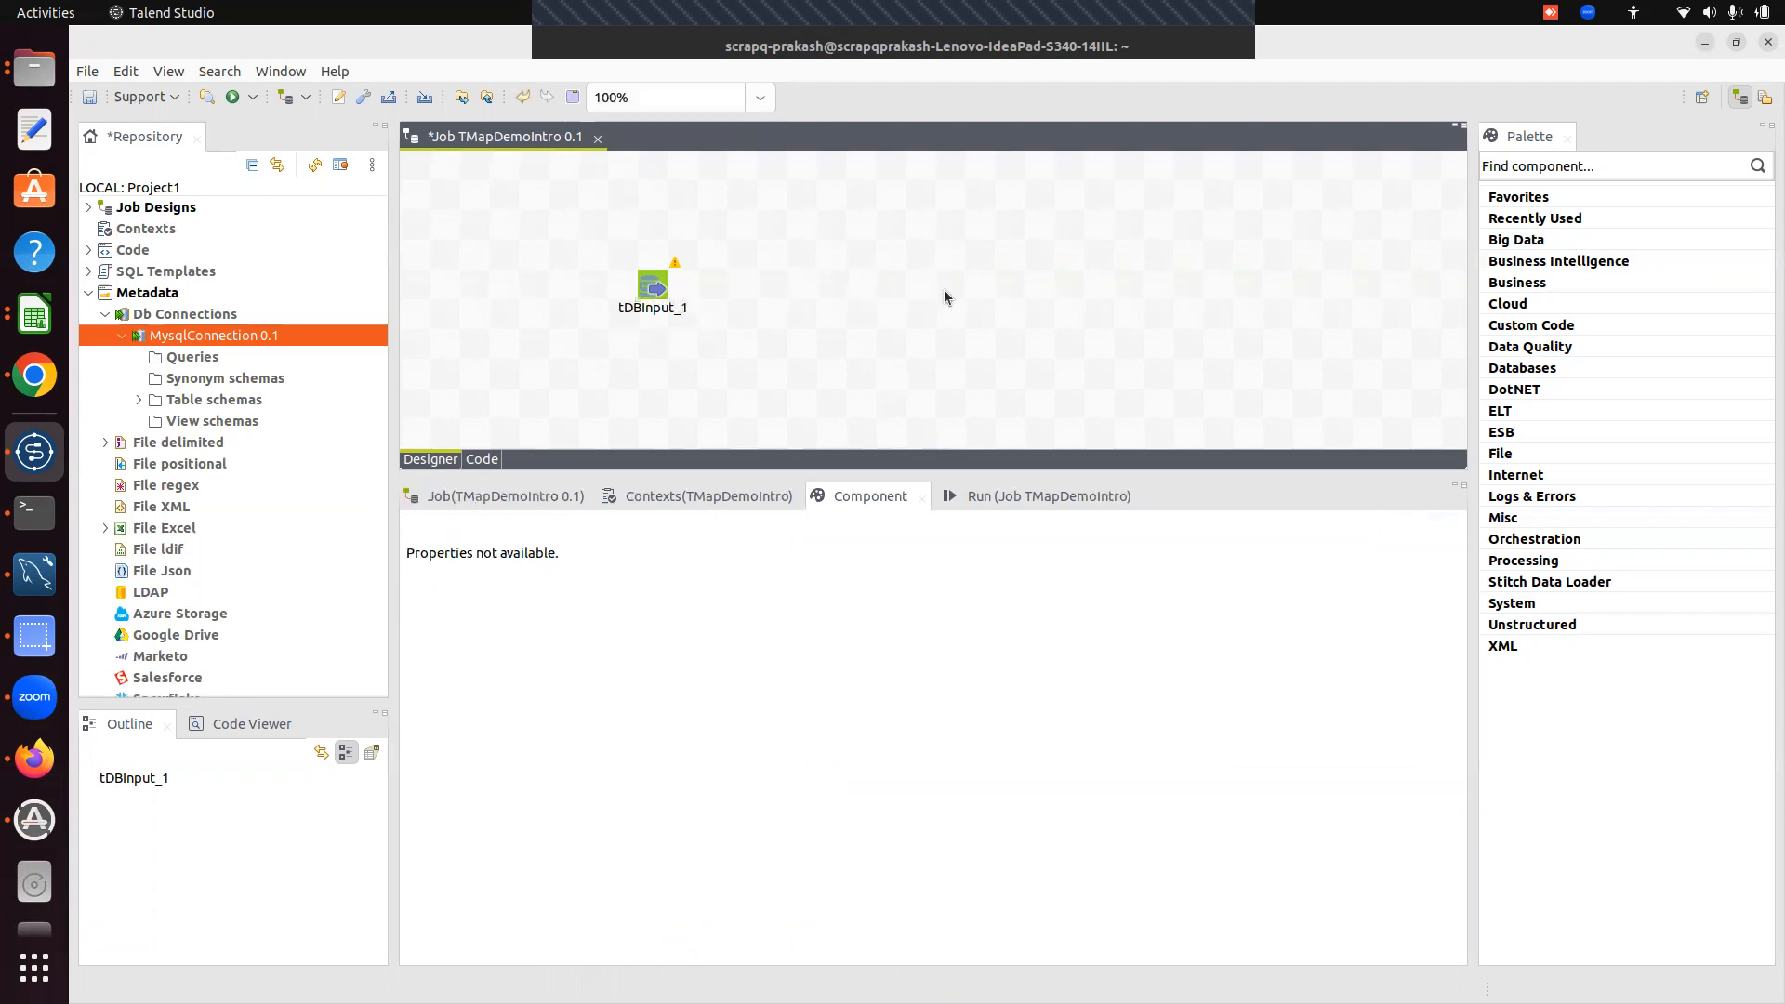
- Add a tMap component to the job canvas and place it close beside tDBInput_1
text(tmap)
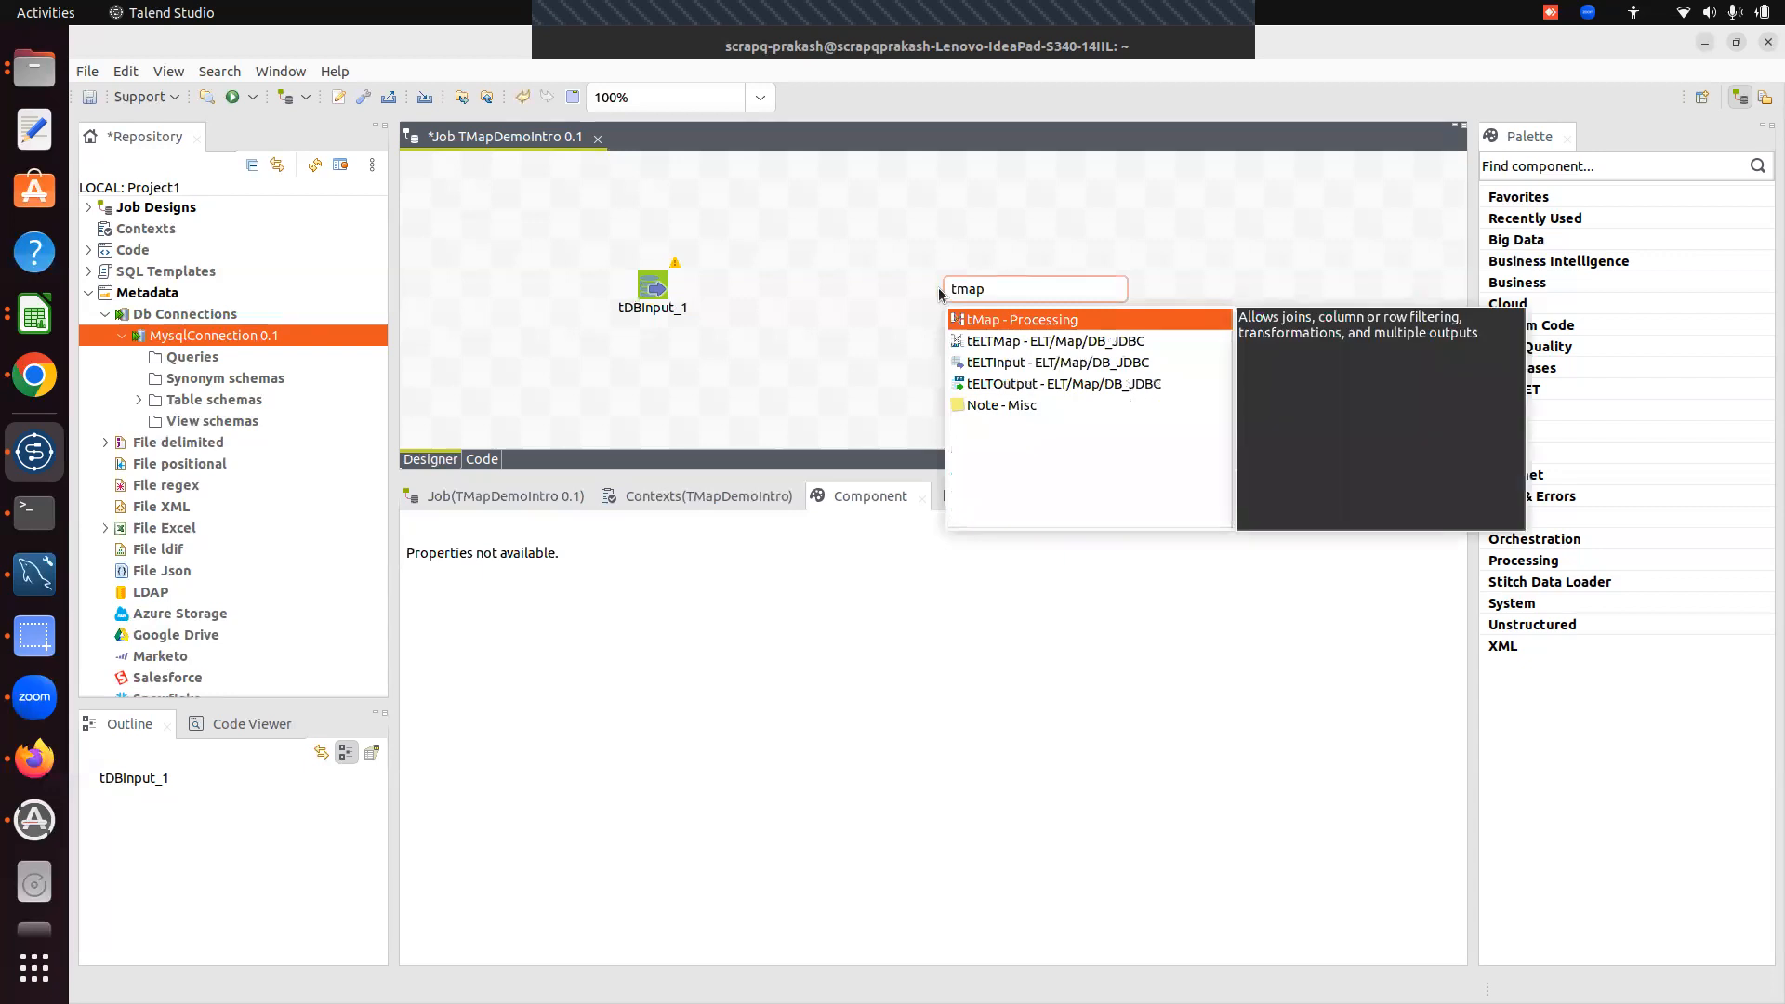
key(Return)
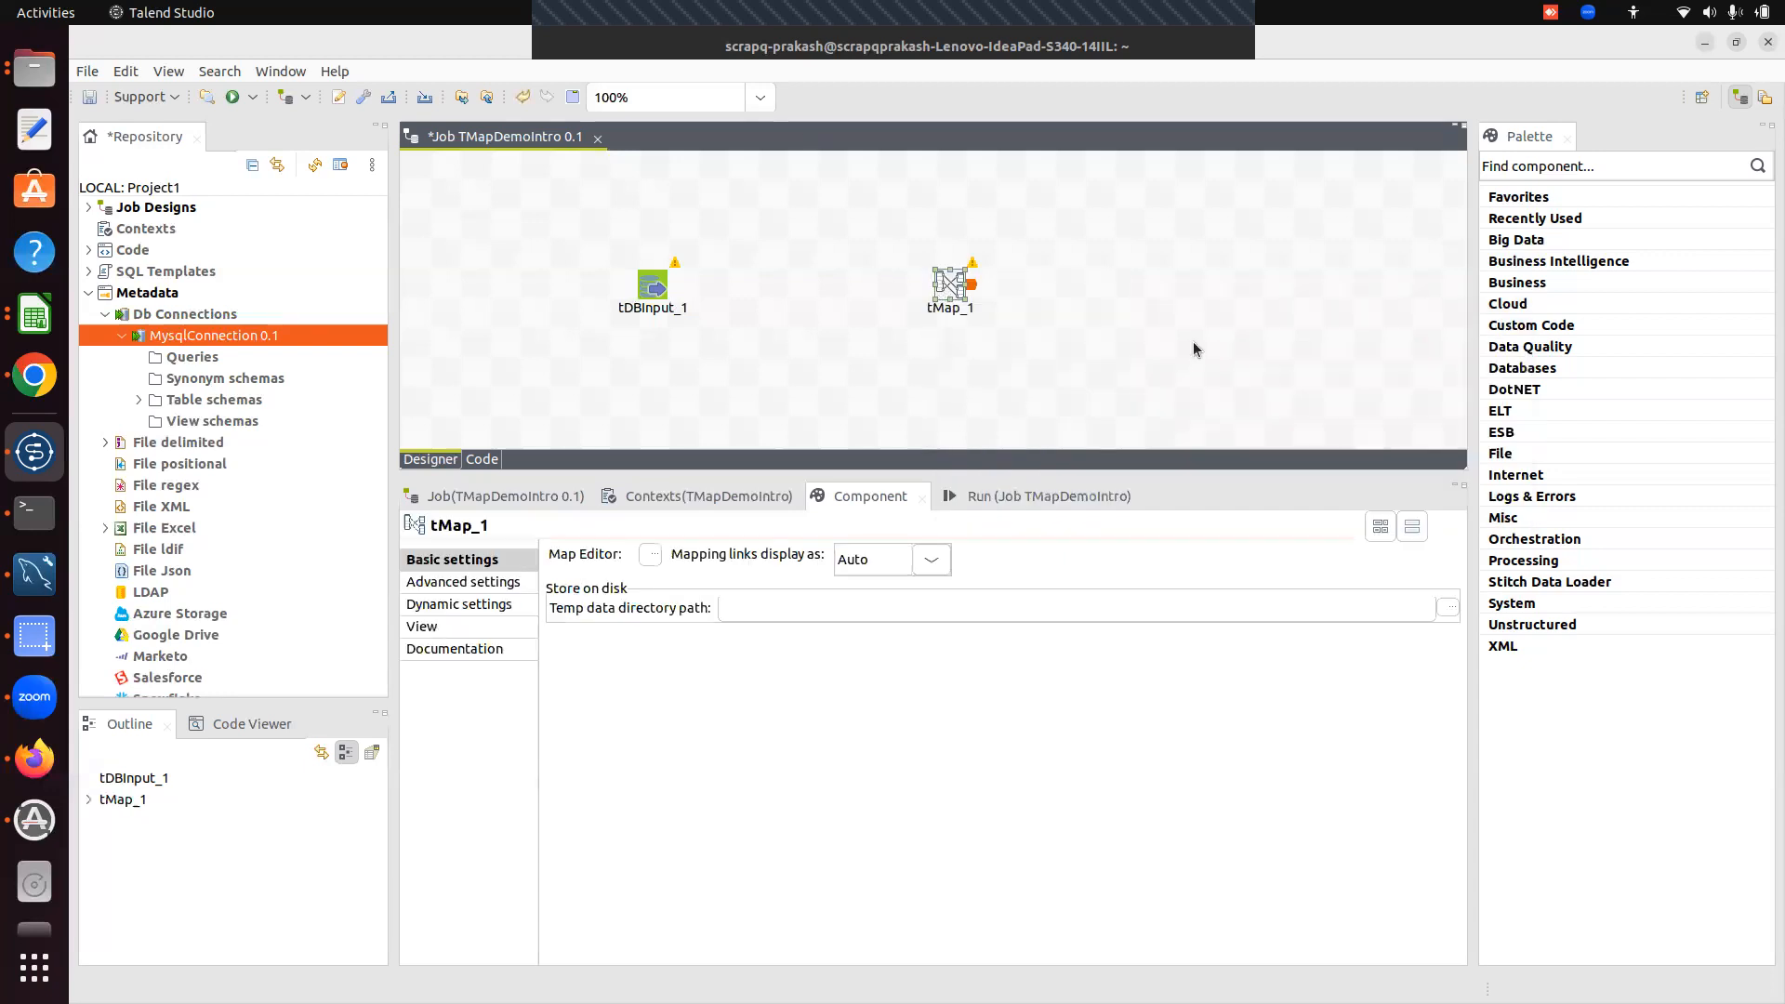
drag(950, 286, 827, 288)
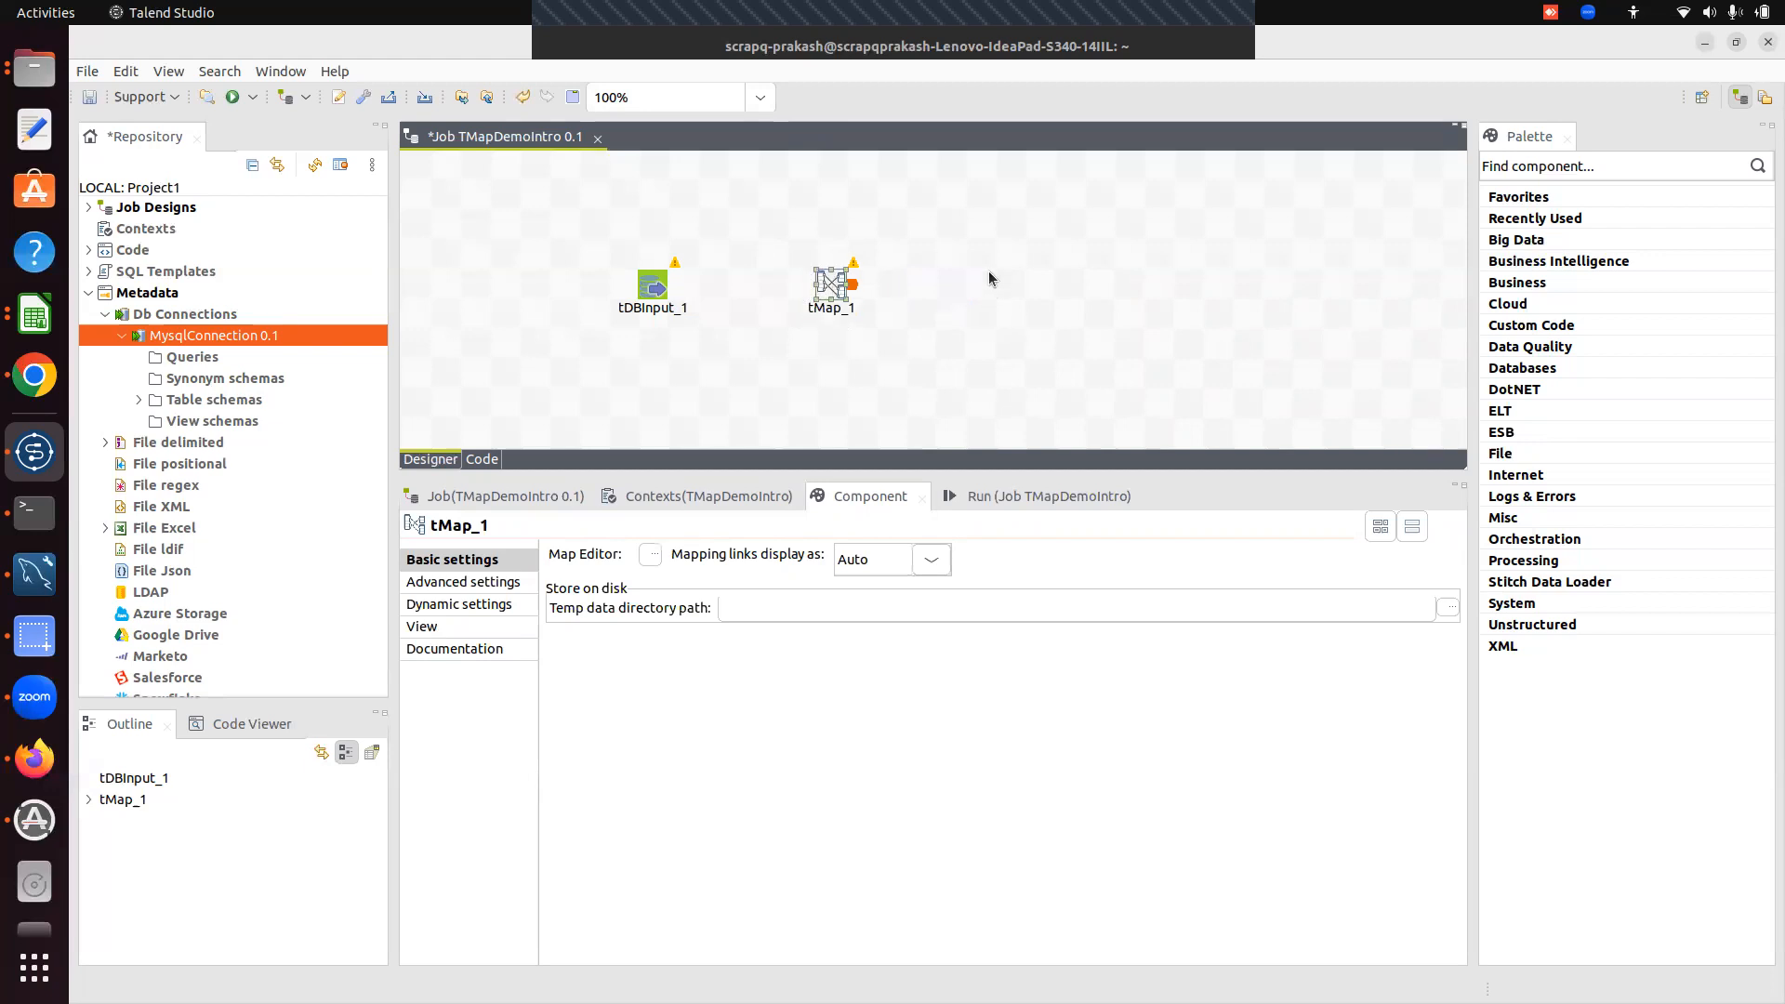
- Add a tLogRow component beyond tMap_1 and set its mode to Table (print values in cells of a table)
click(983, 273)
text(tlog)
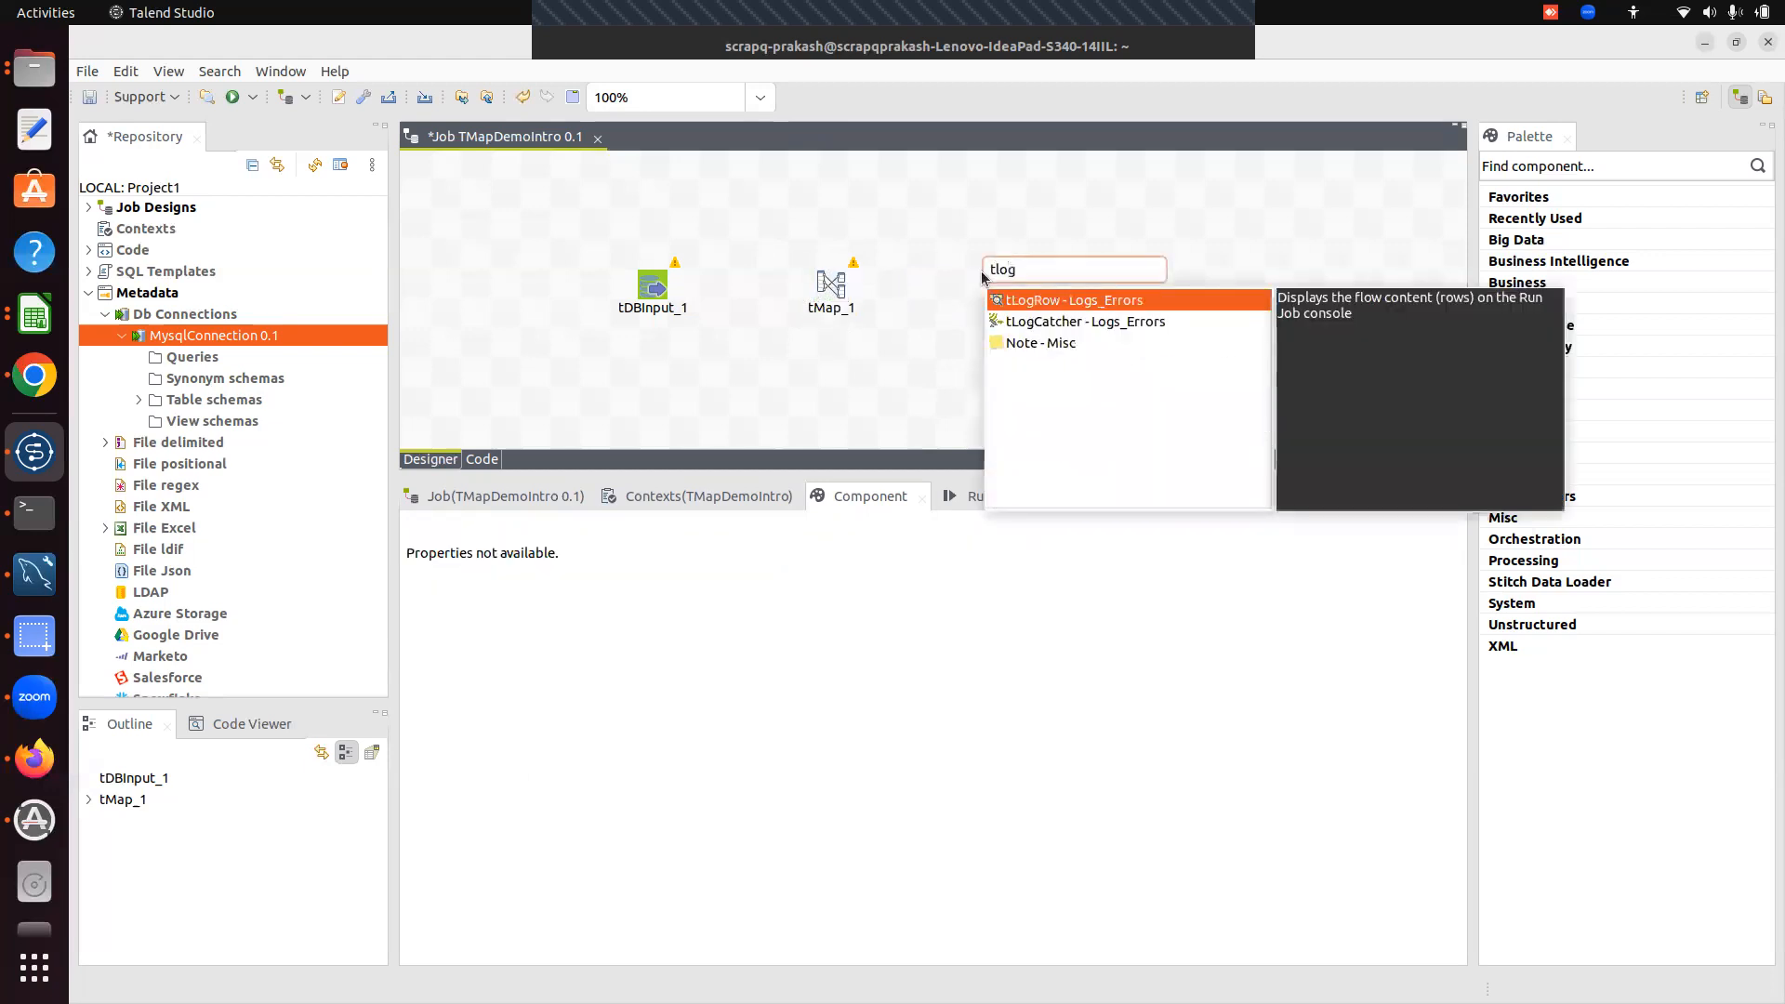
key(Return)
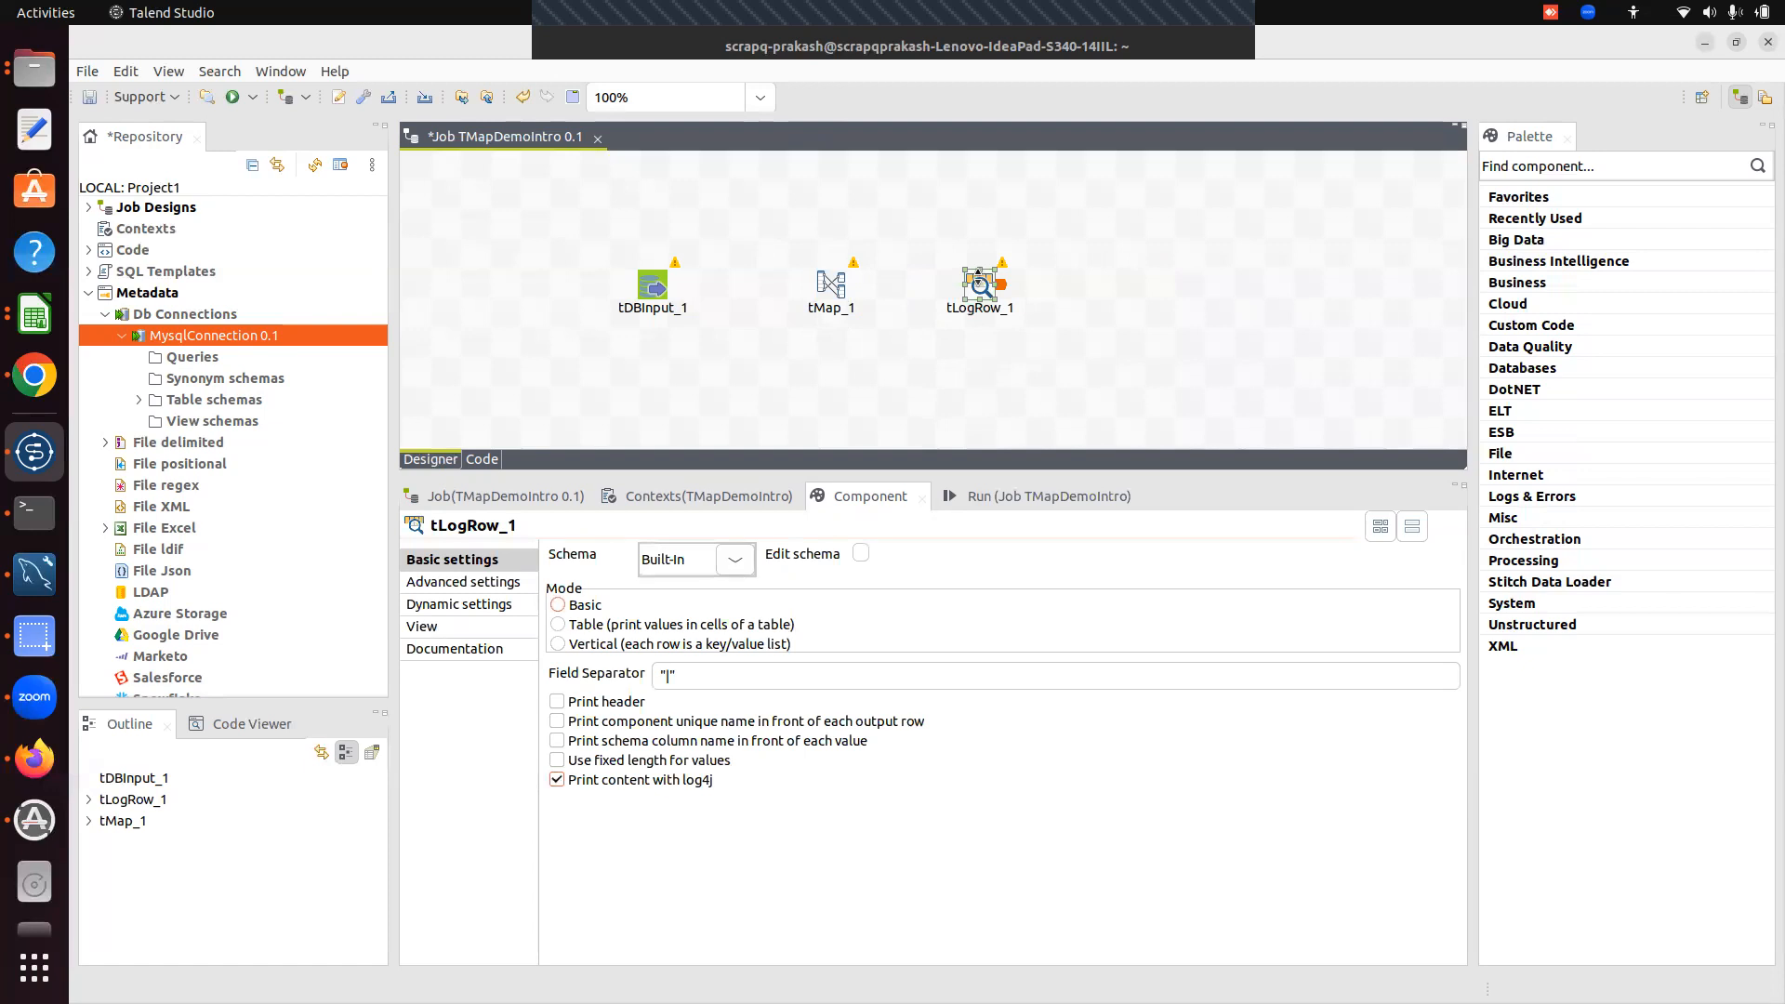
click(997, 392)
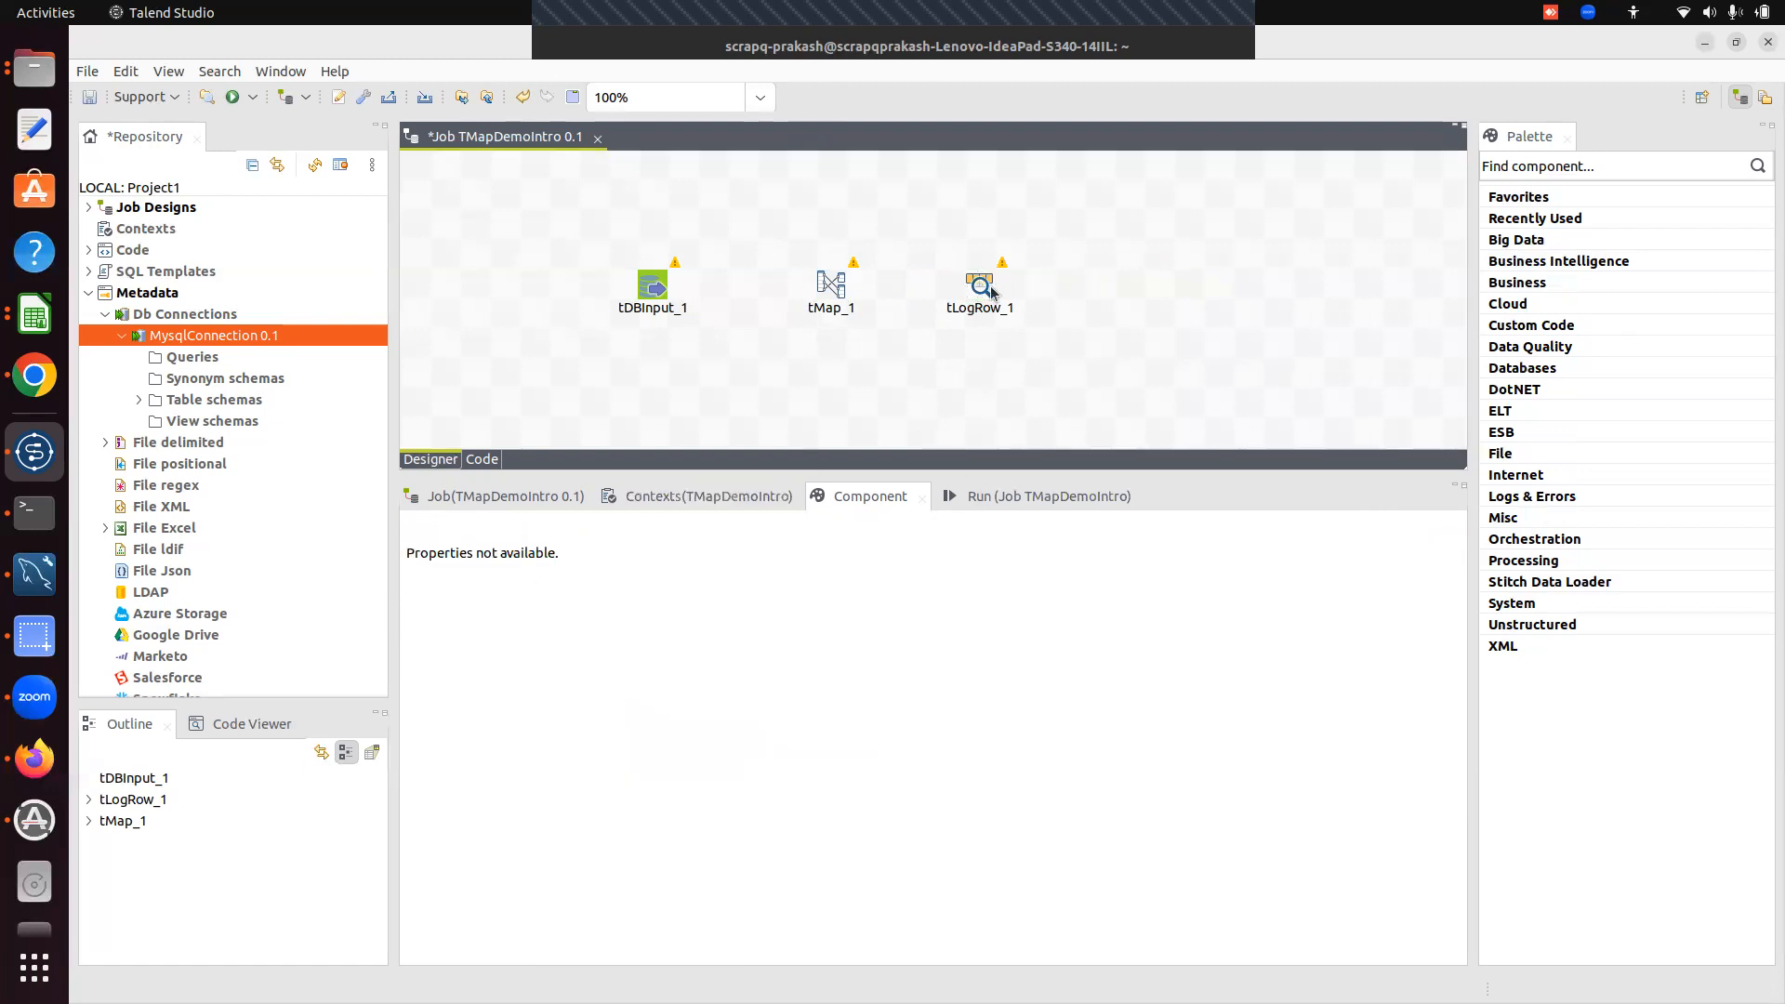
click(993, 294)
click(558, 624)
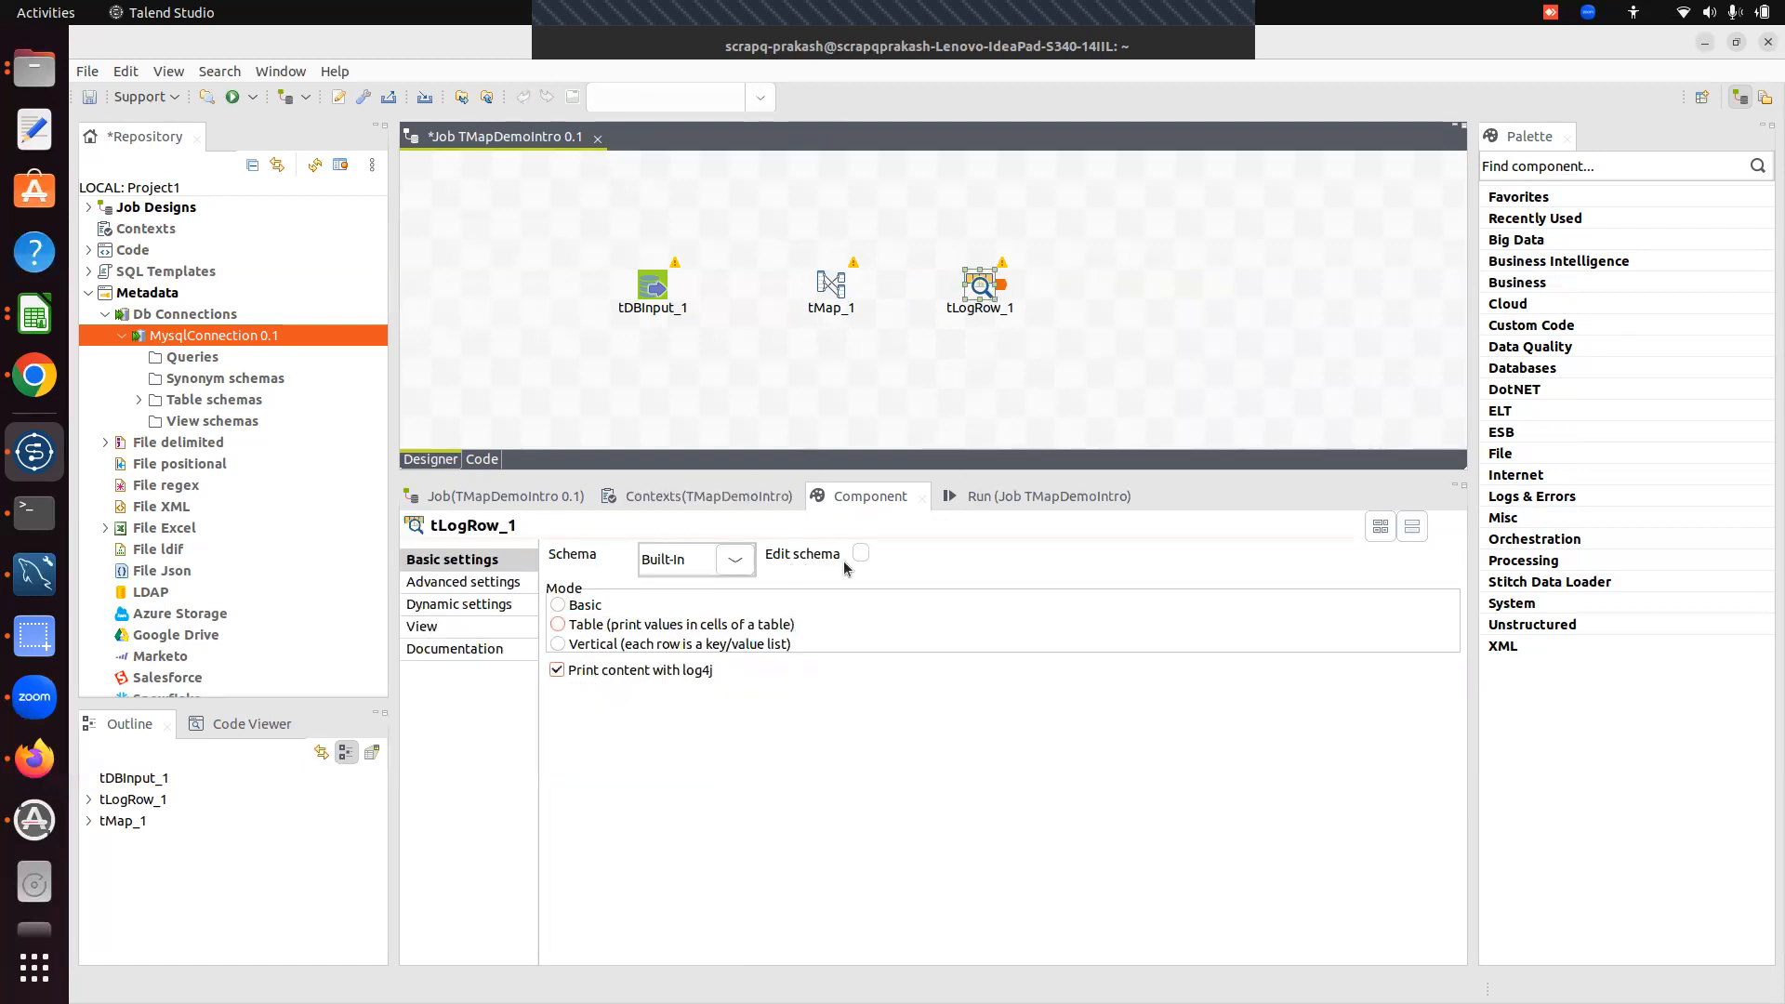
click(717, 298)
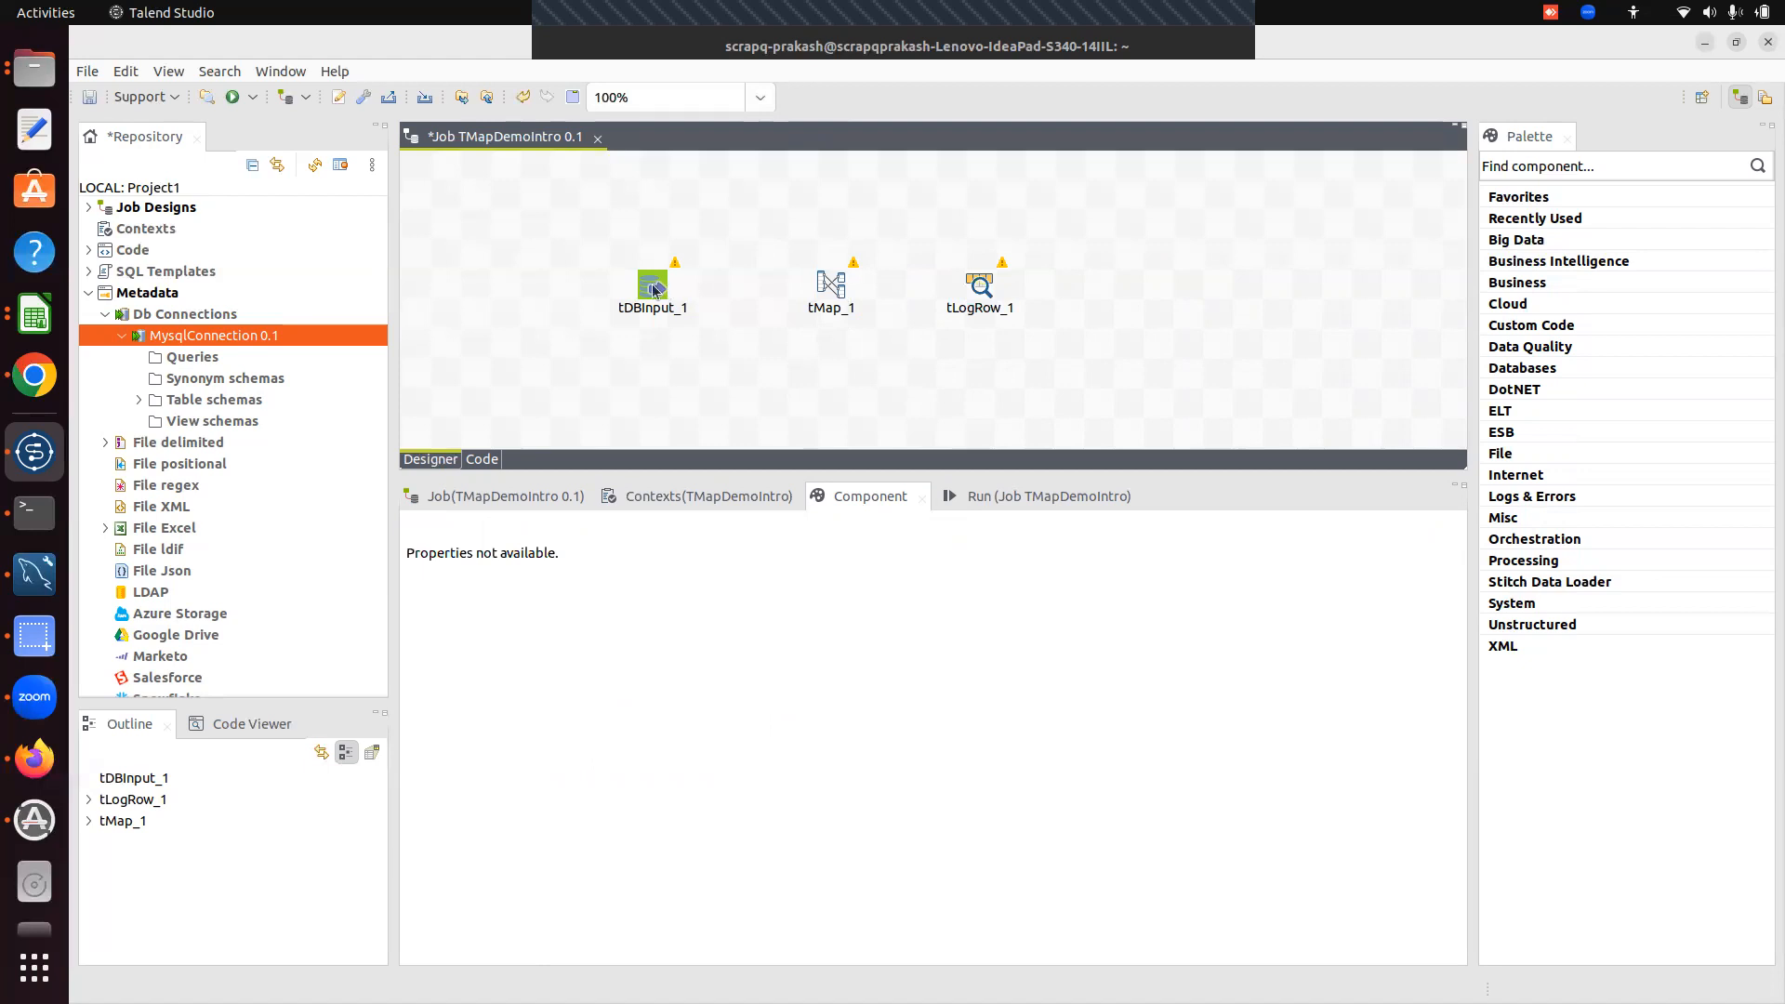
- Connect tDBInput_1 to tMap_1 with a Main row
right_click(643, 292)
mouse_move(697, 298)
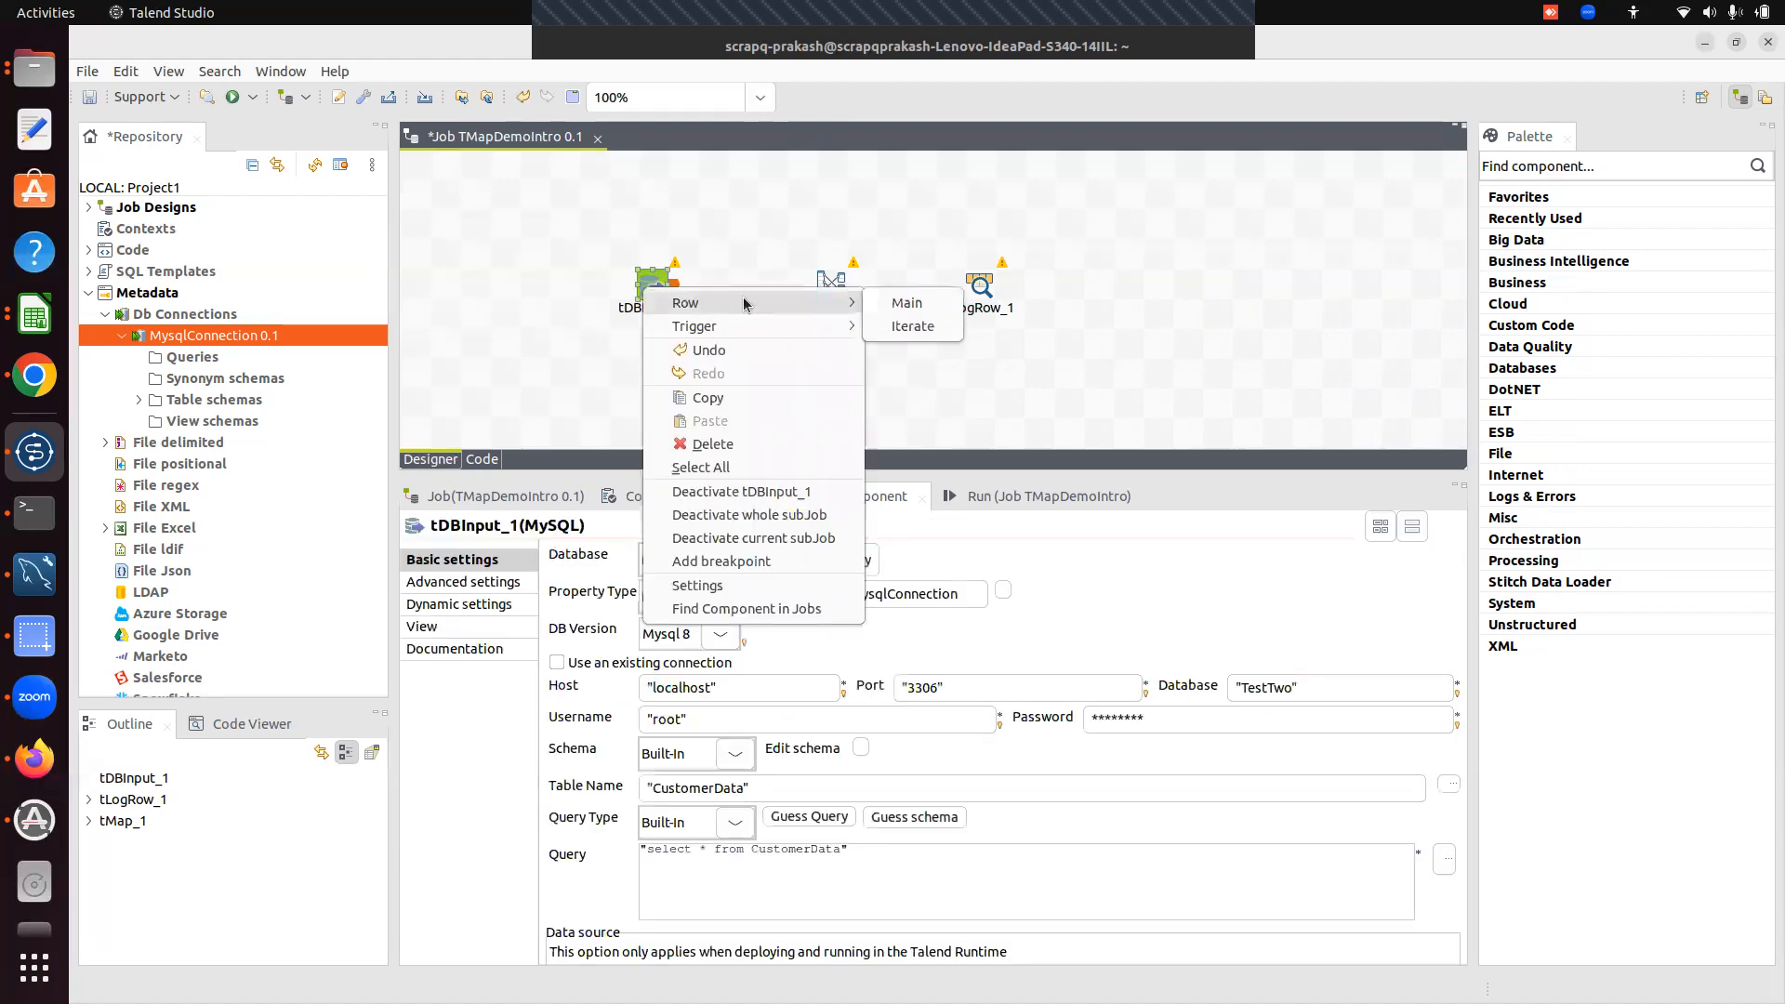
click(910, 300)
click(837, 290)
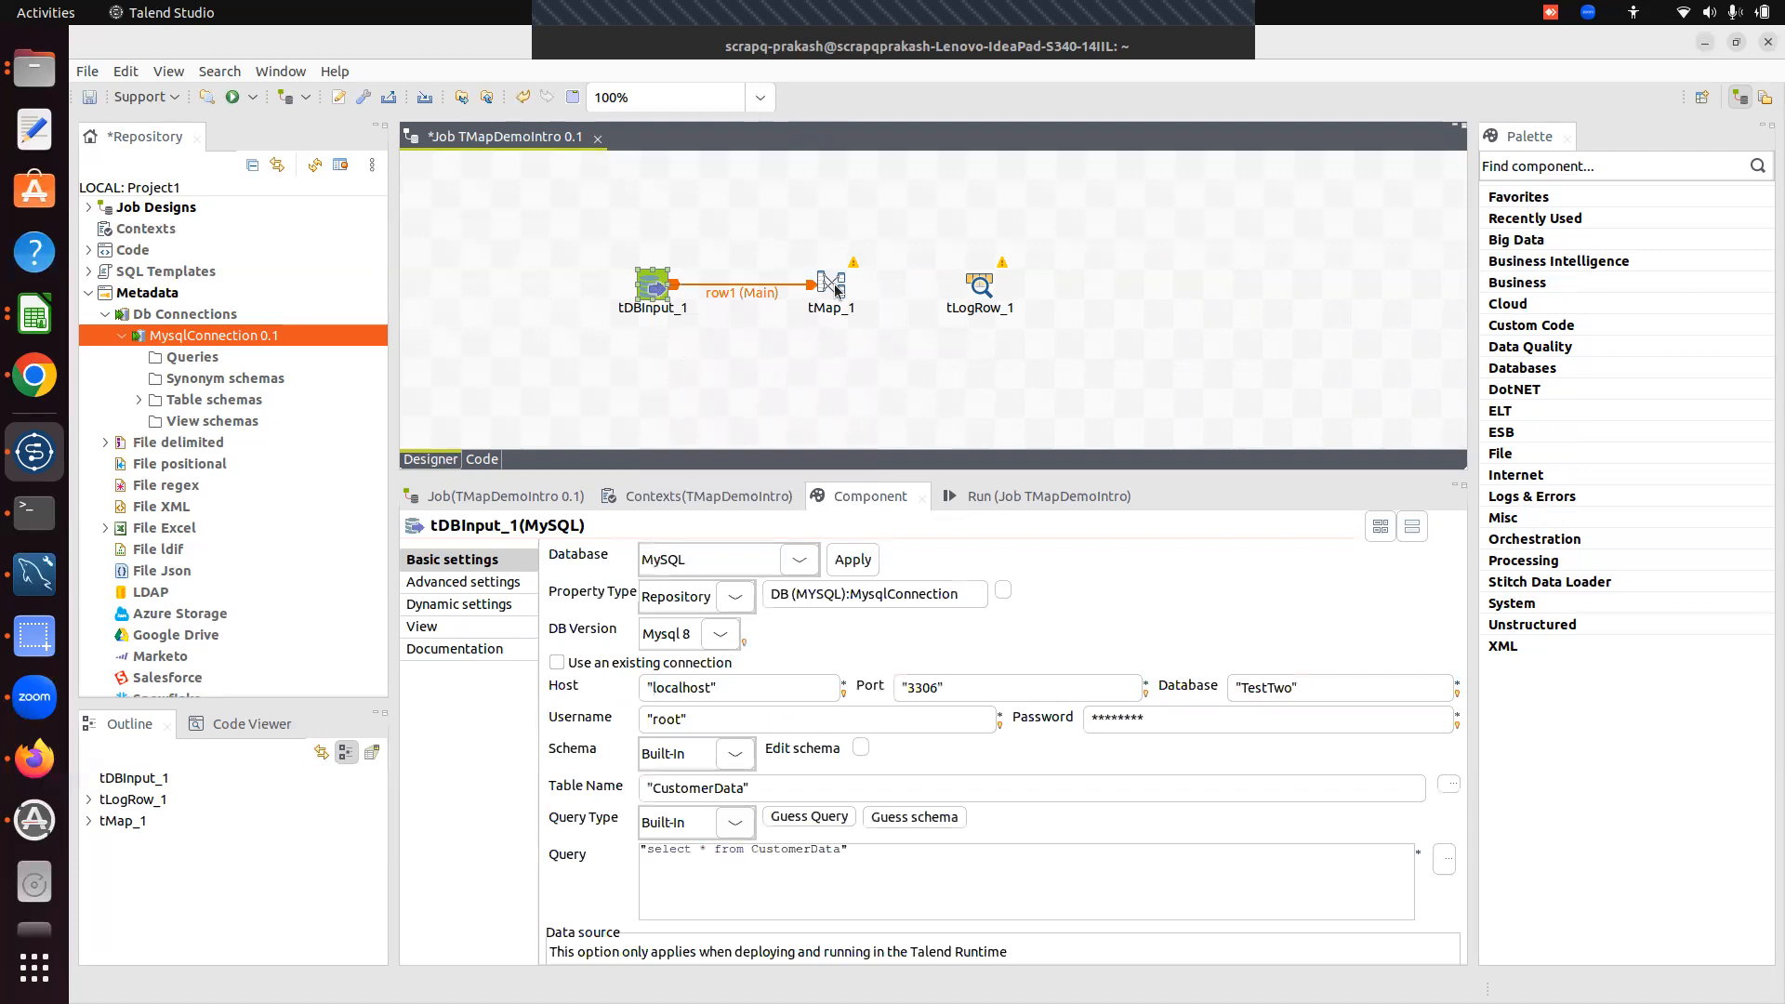
- Connect tMap_1 to tLogRow_1 with a new Main output named Out1
right_click(827, 284)
mouse_move(923, 293)
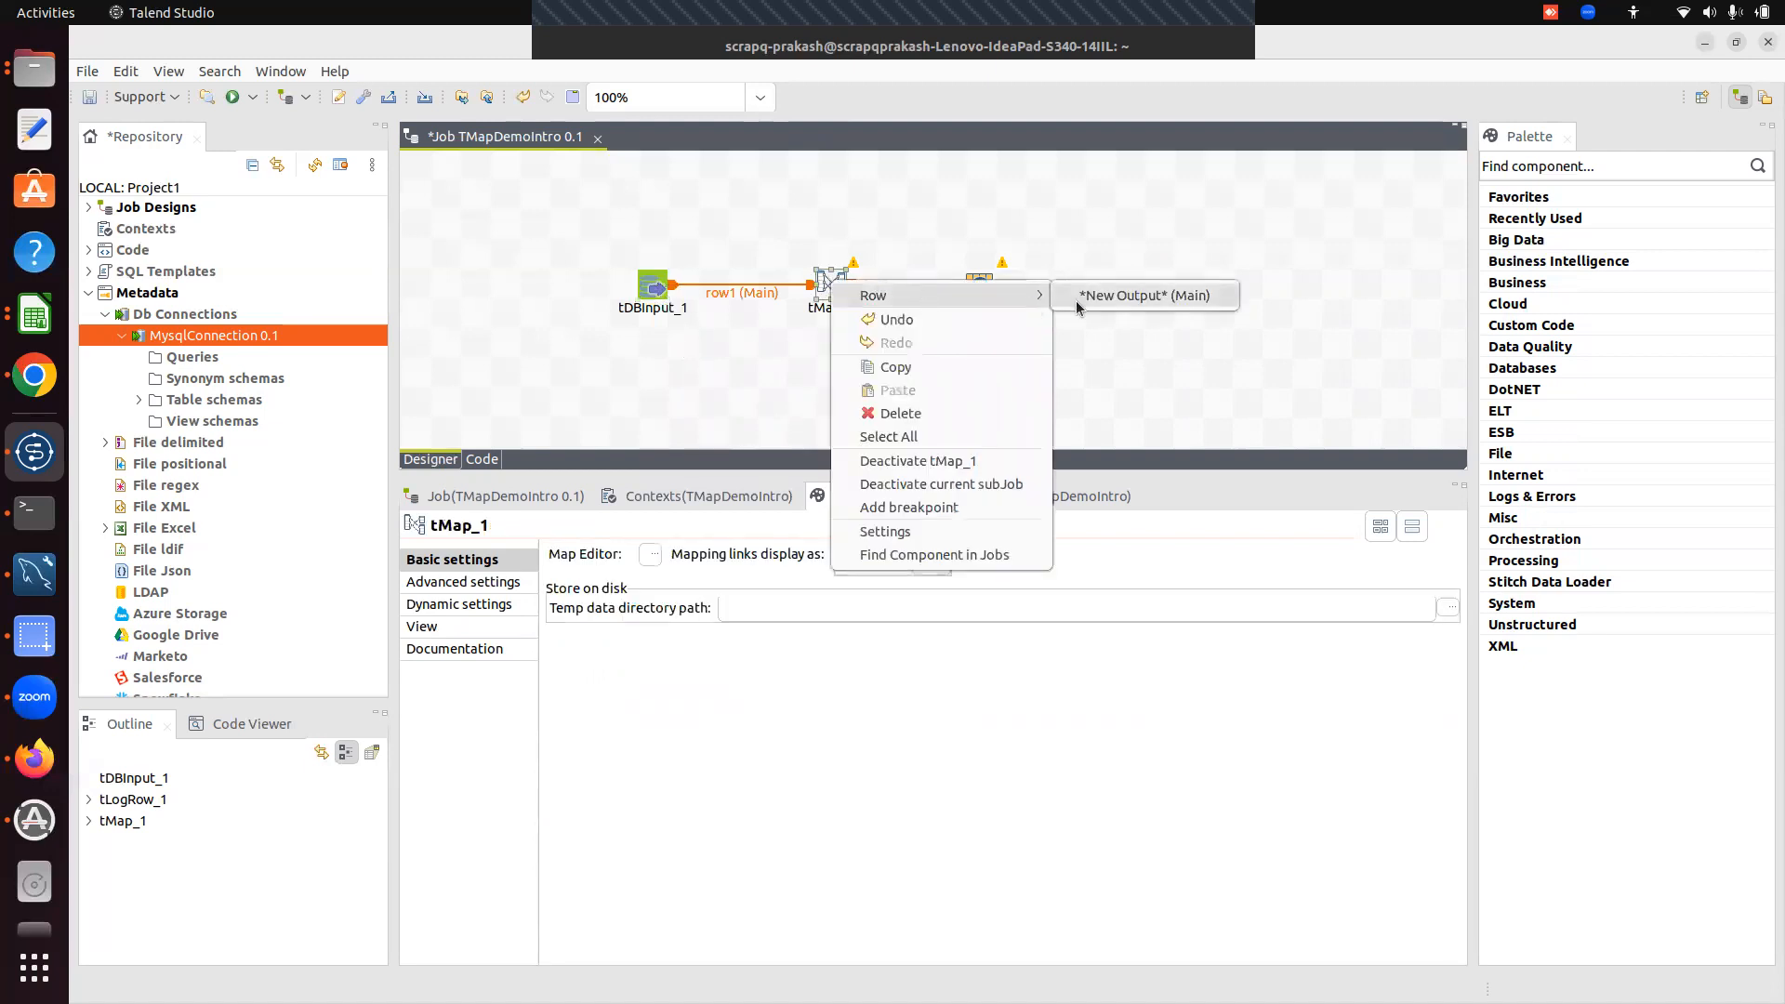
click(1116, 296)
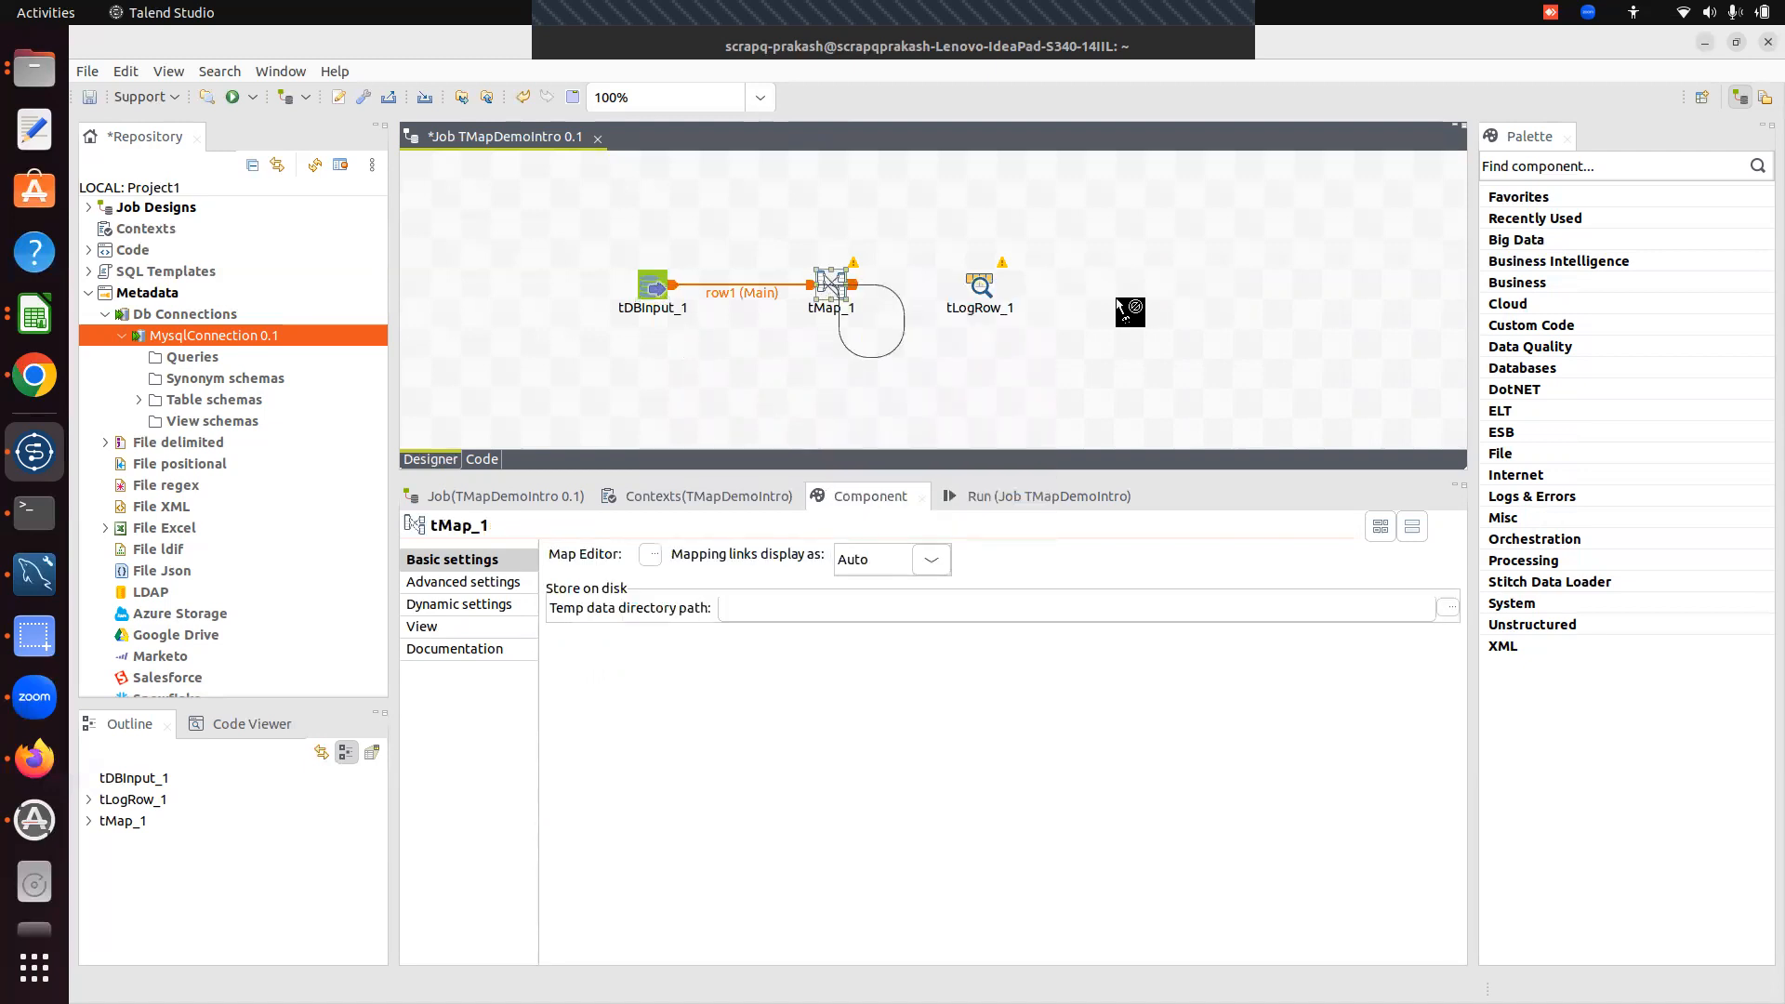
click(971, 284)
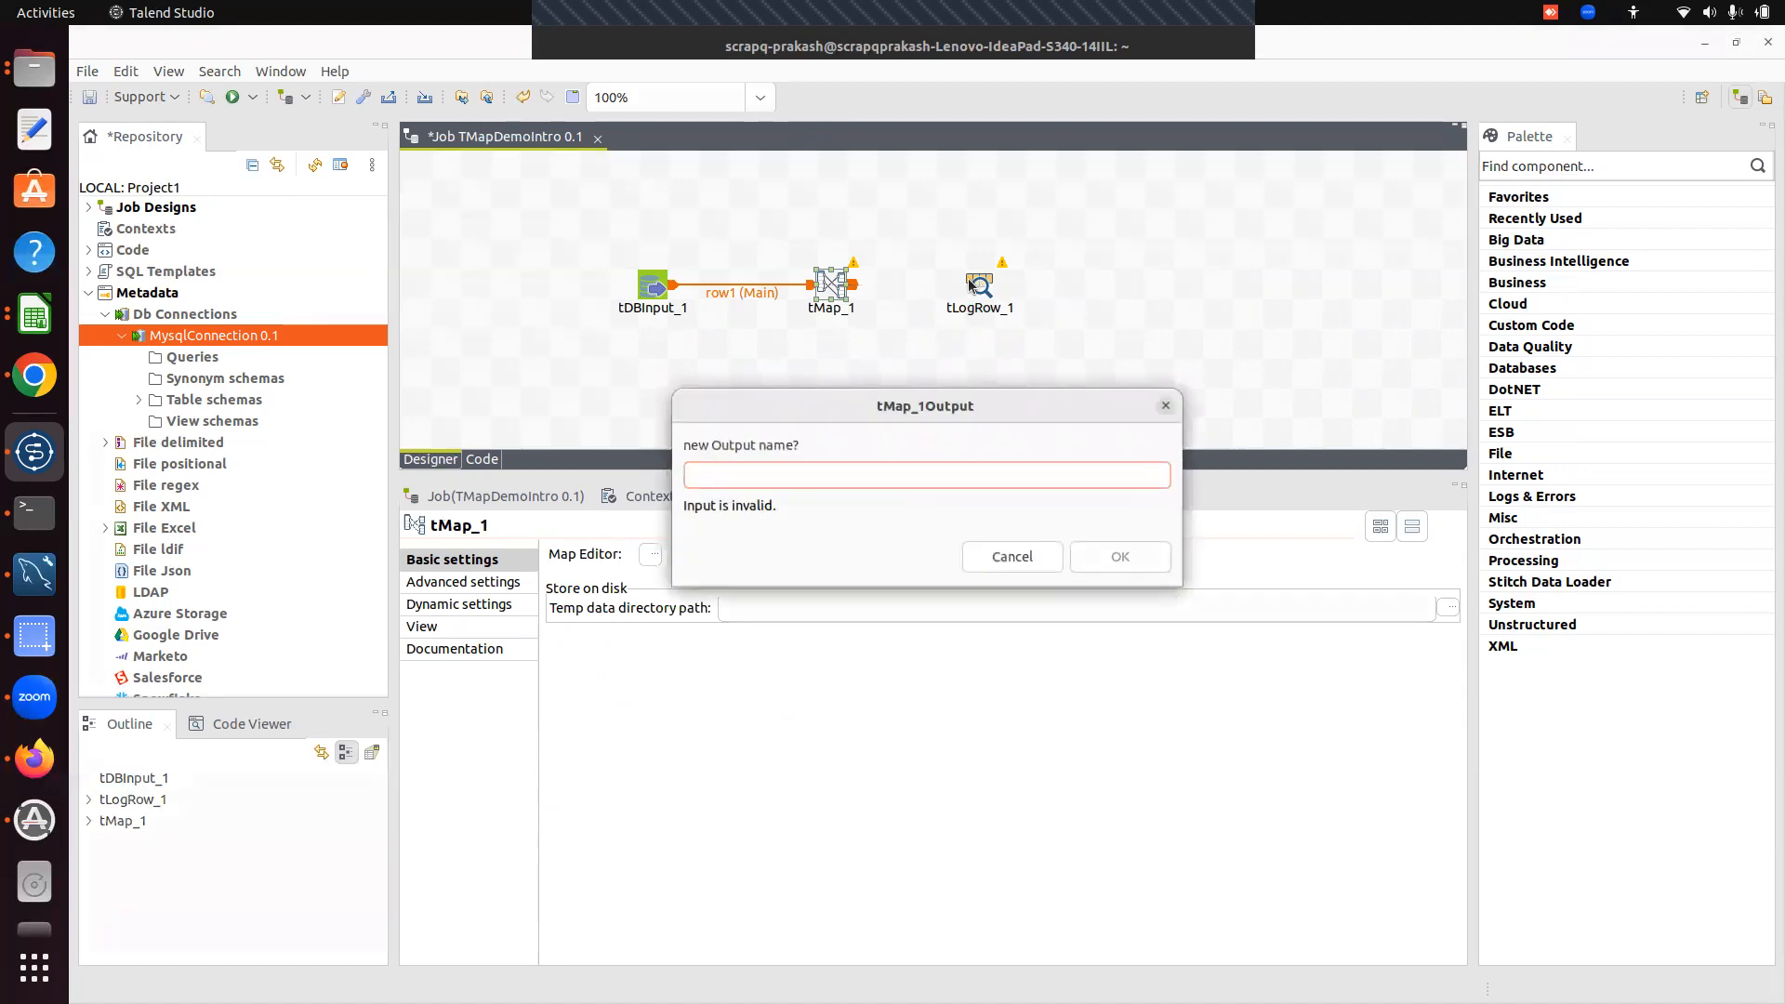
text(Mai)
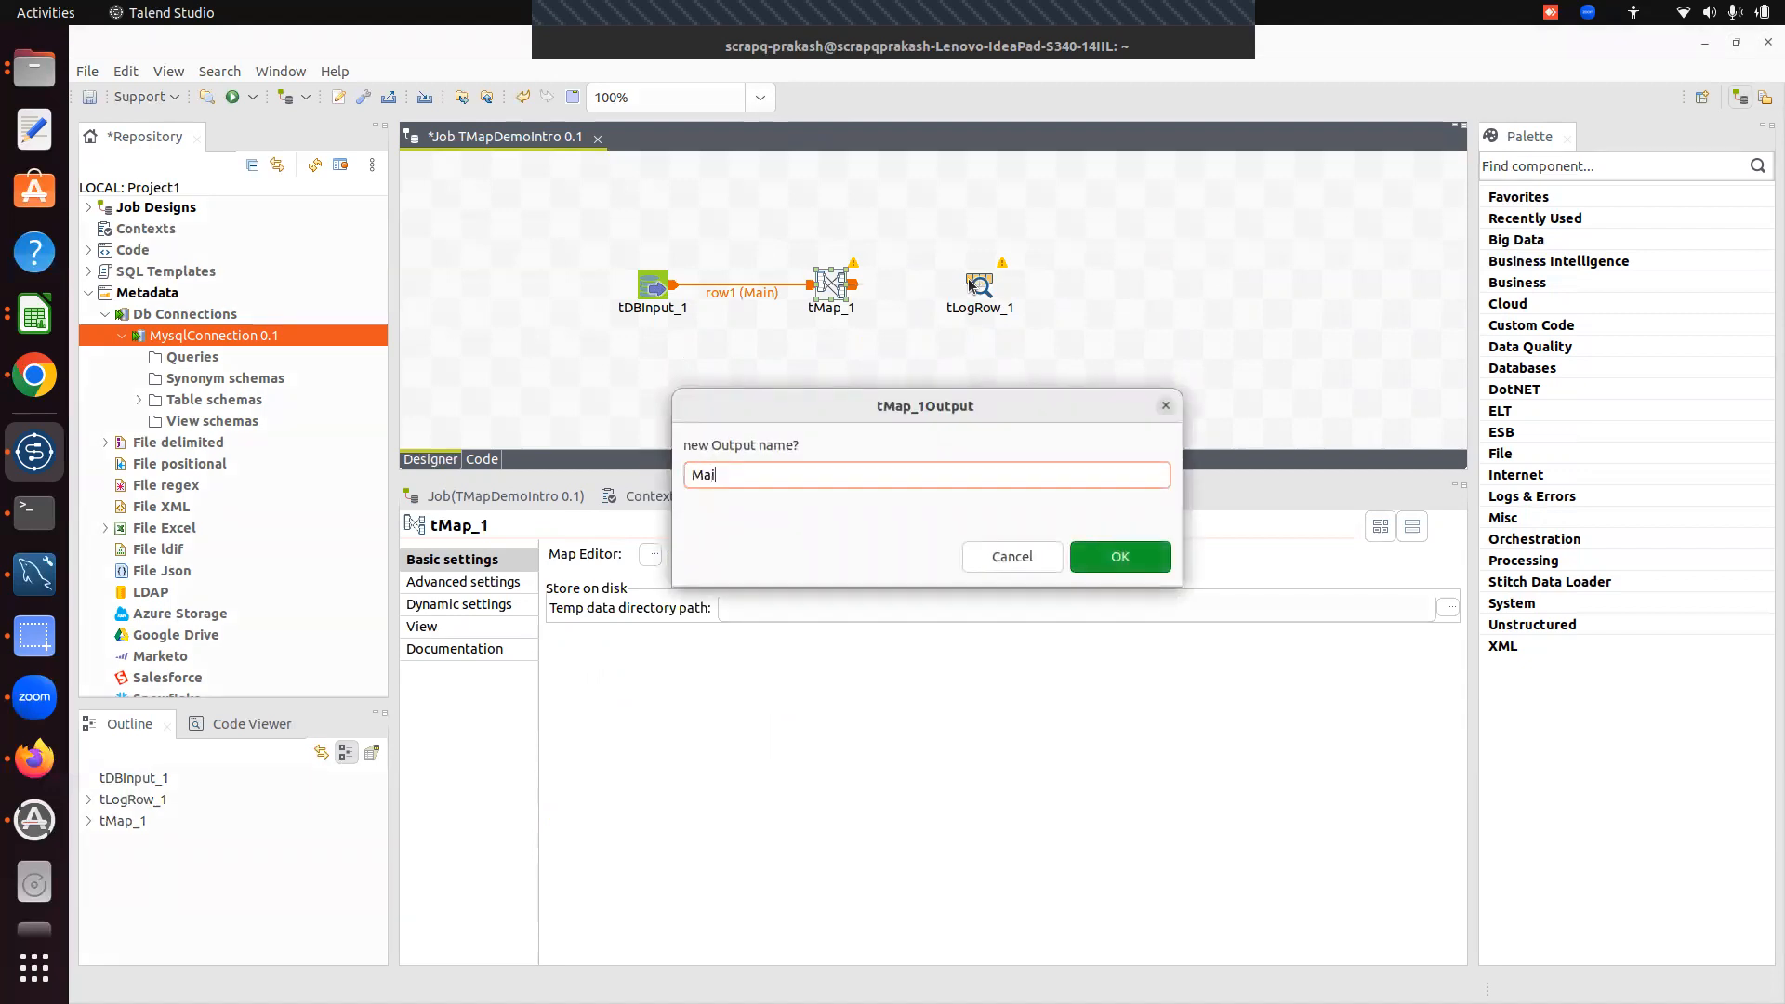
key(BackSpace)
text(Out1)
click(1119, 554)
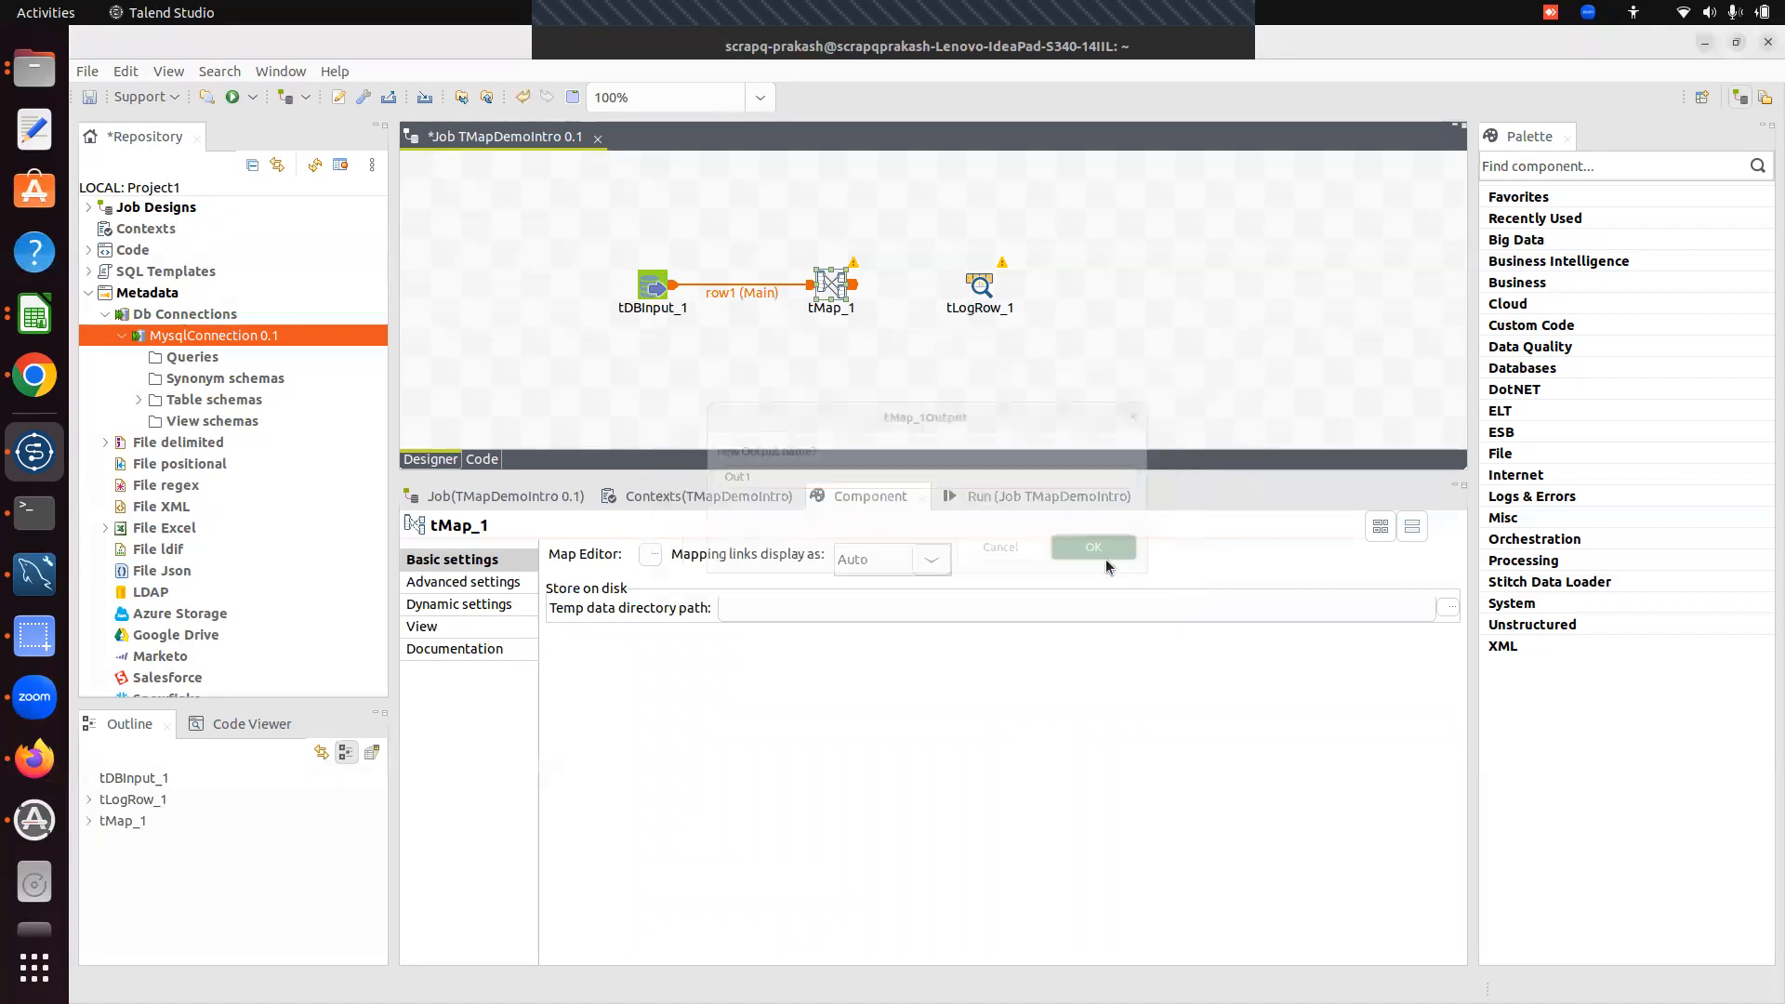
click(1123, 303)
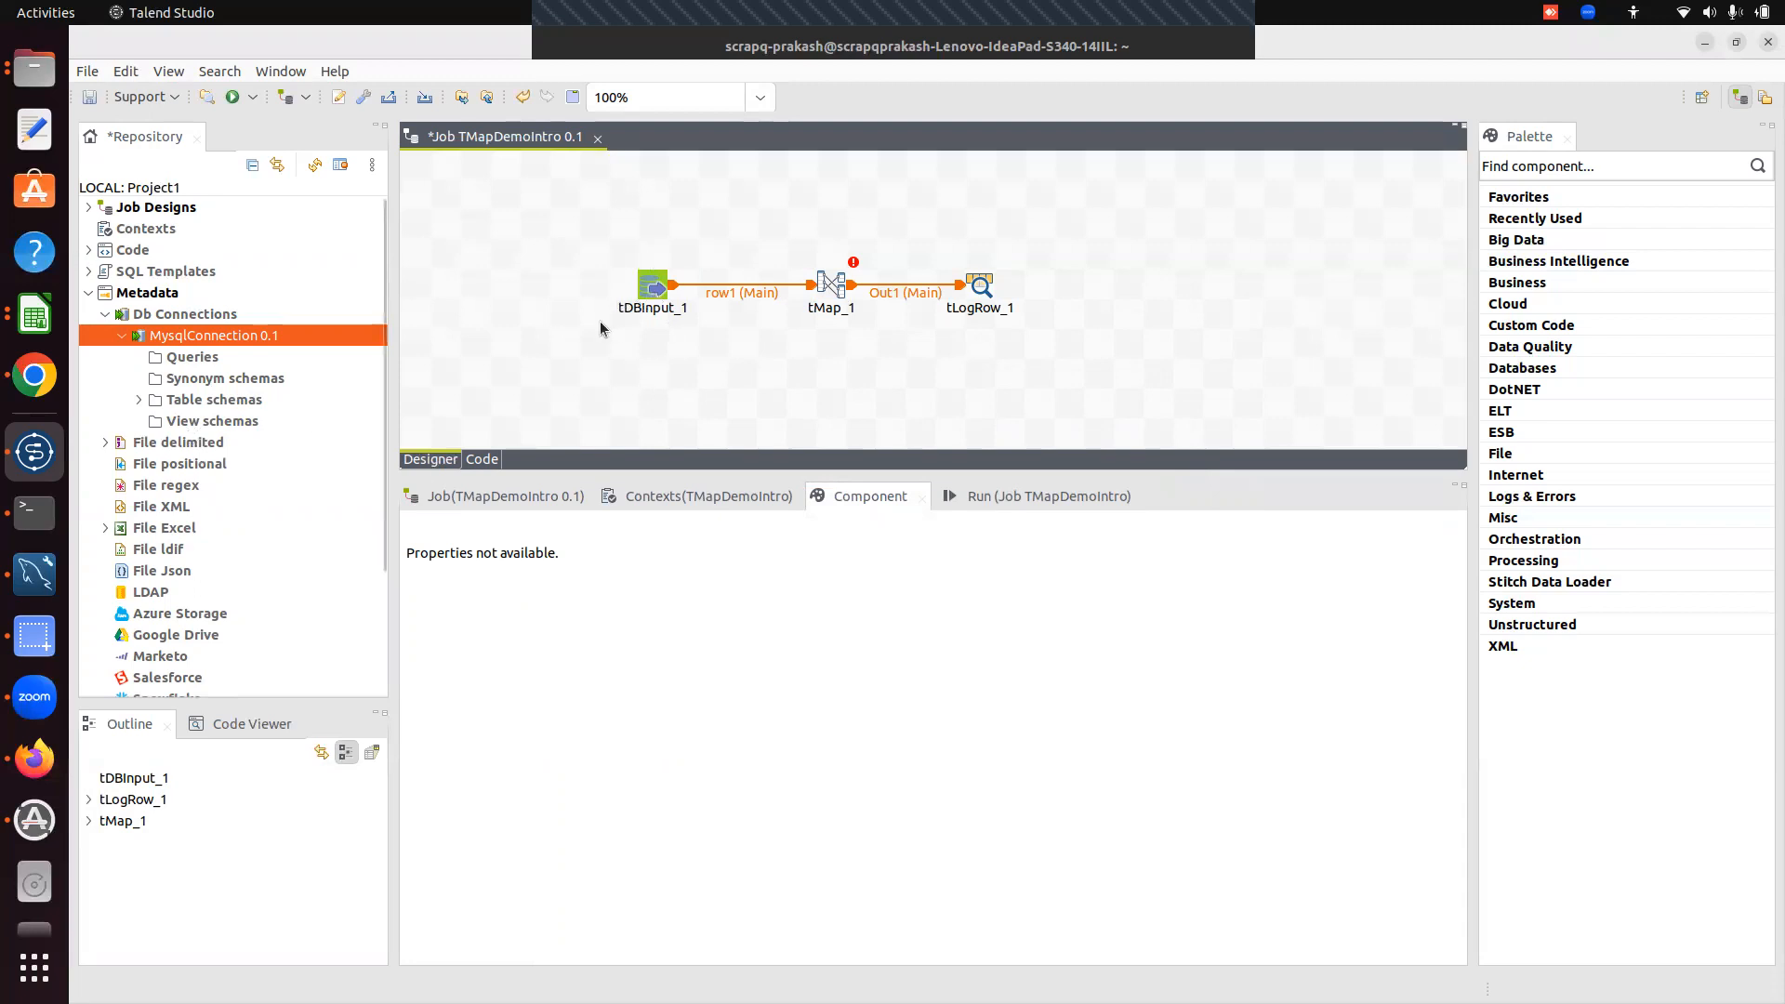
- Open the tMap_1 map editor and map the FirstName, Address and Zip columns from row1 to Out1
click(648, 294)
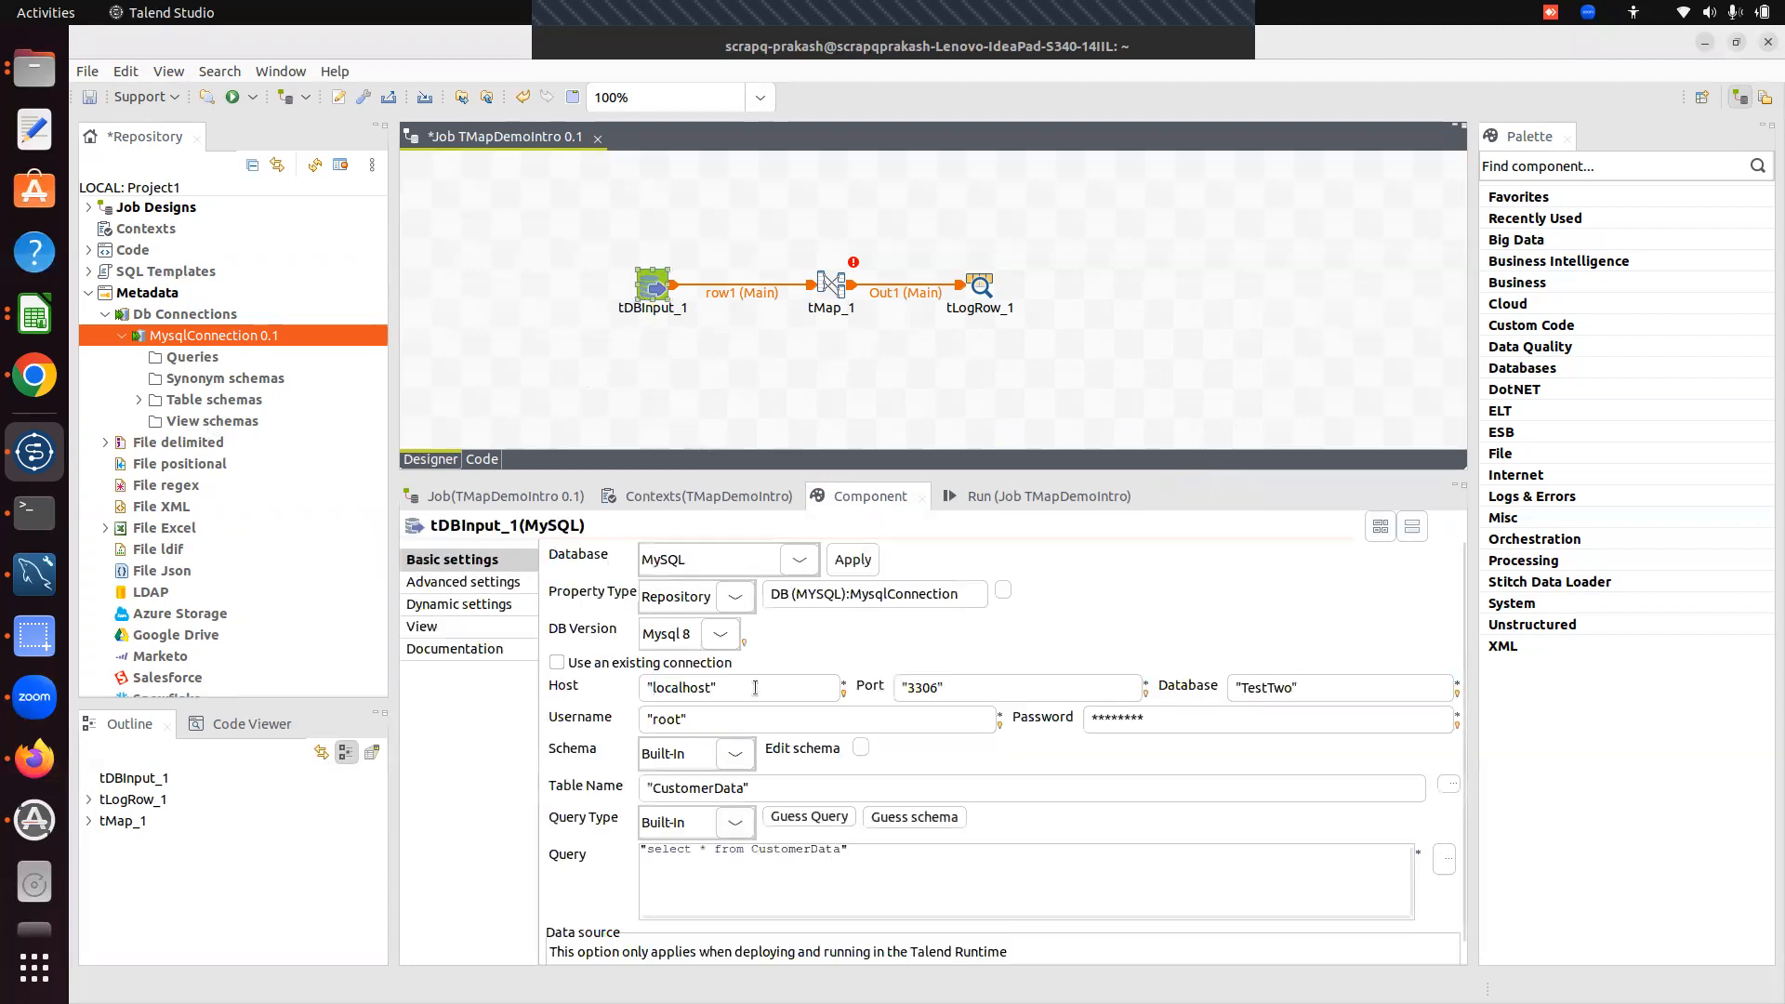
click(834, 287)
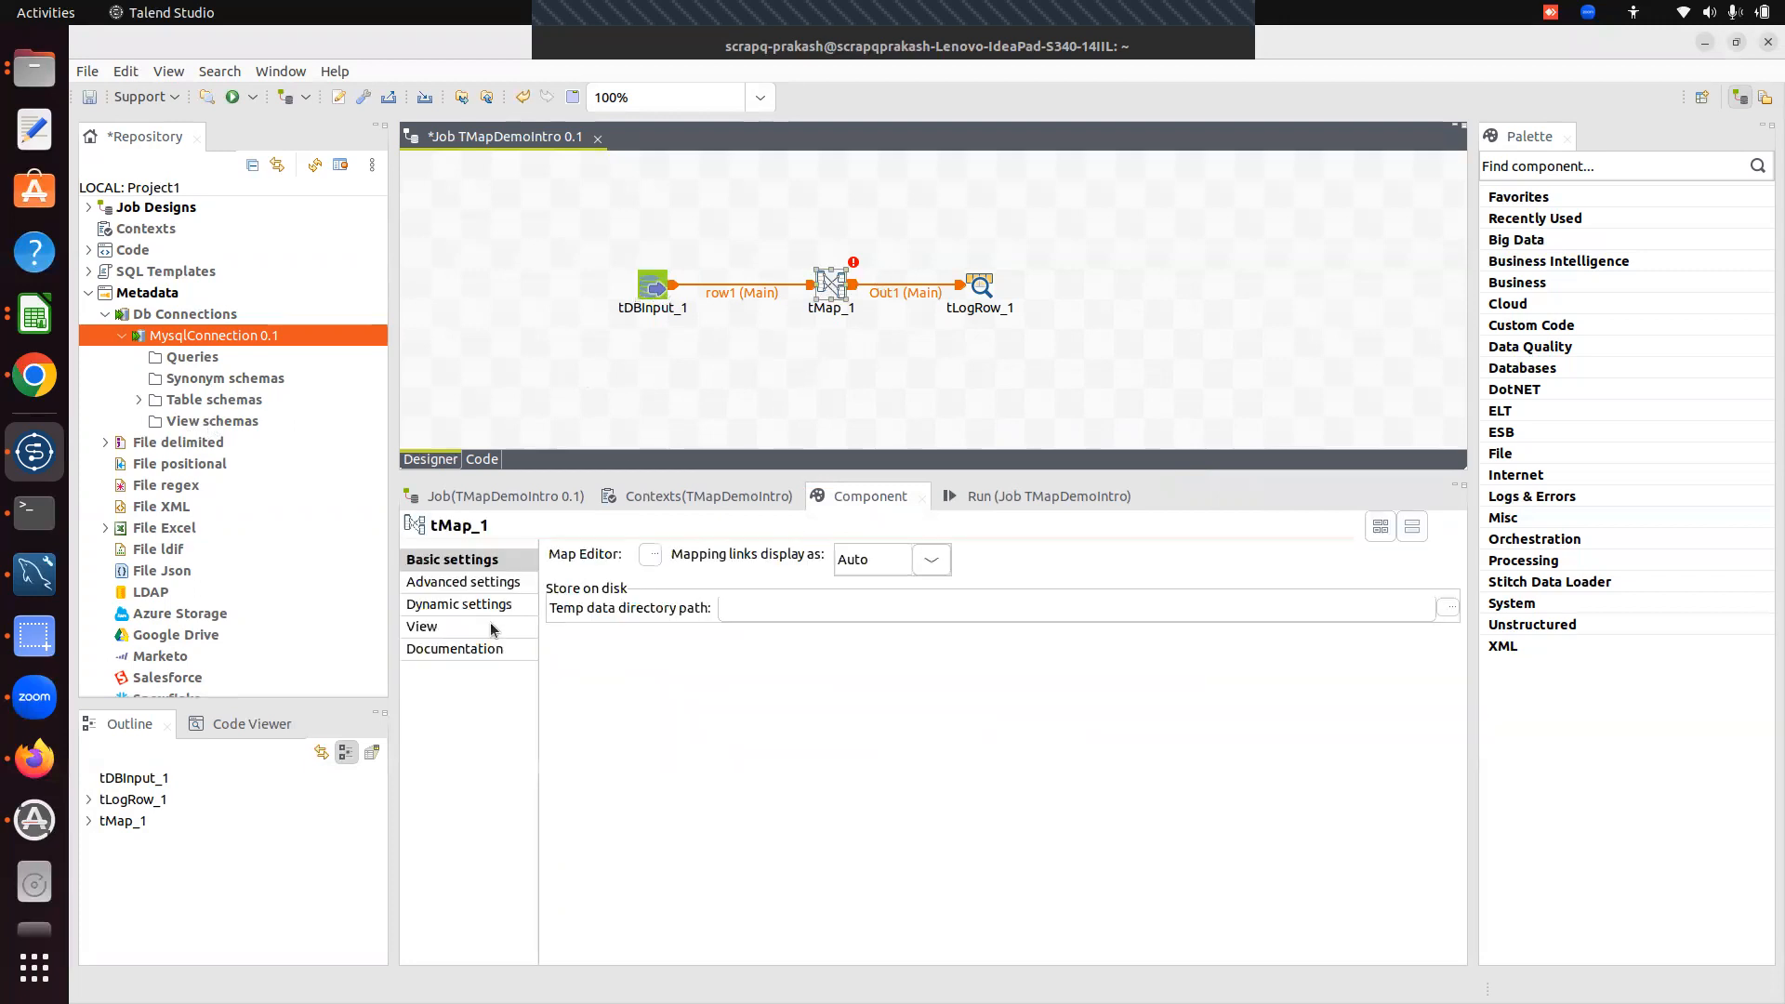
double_click(831, 287)
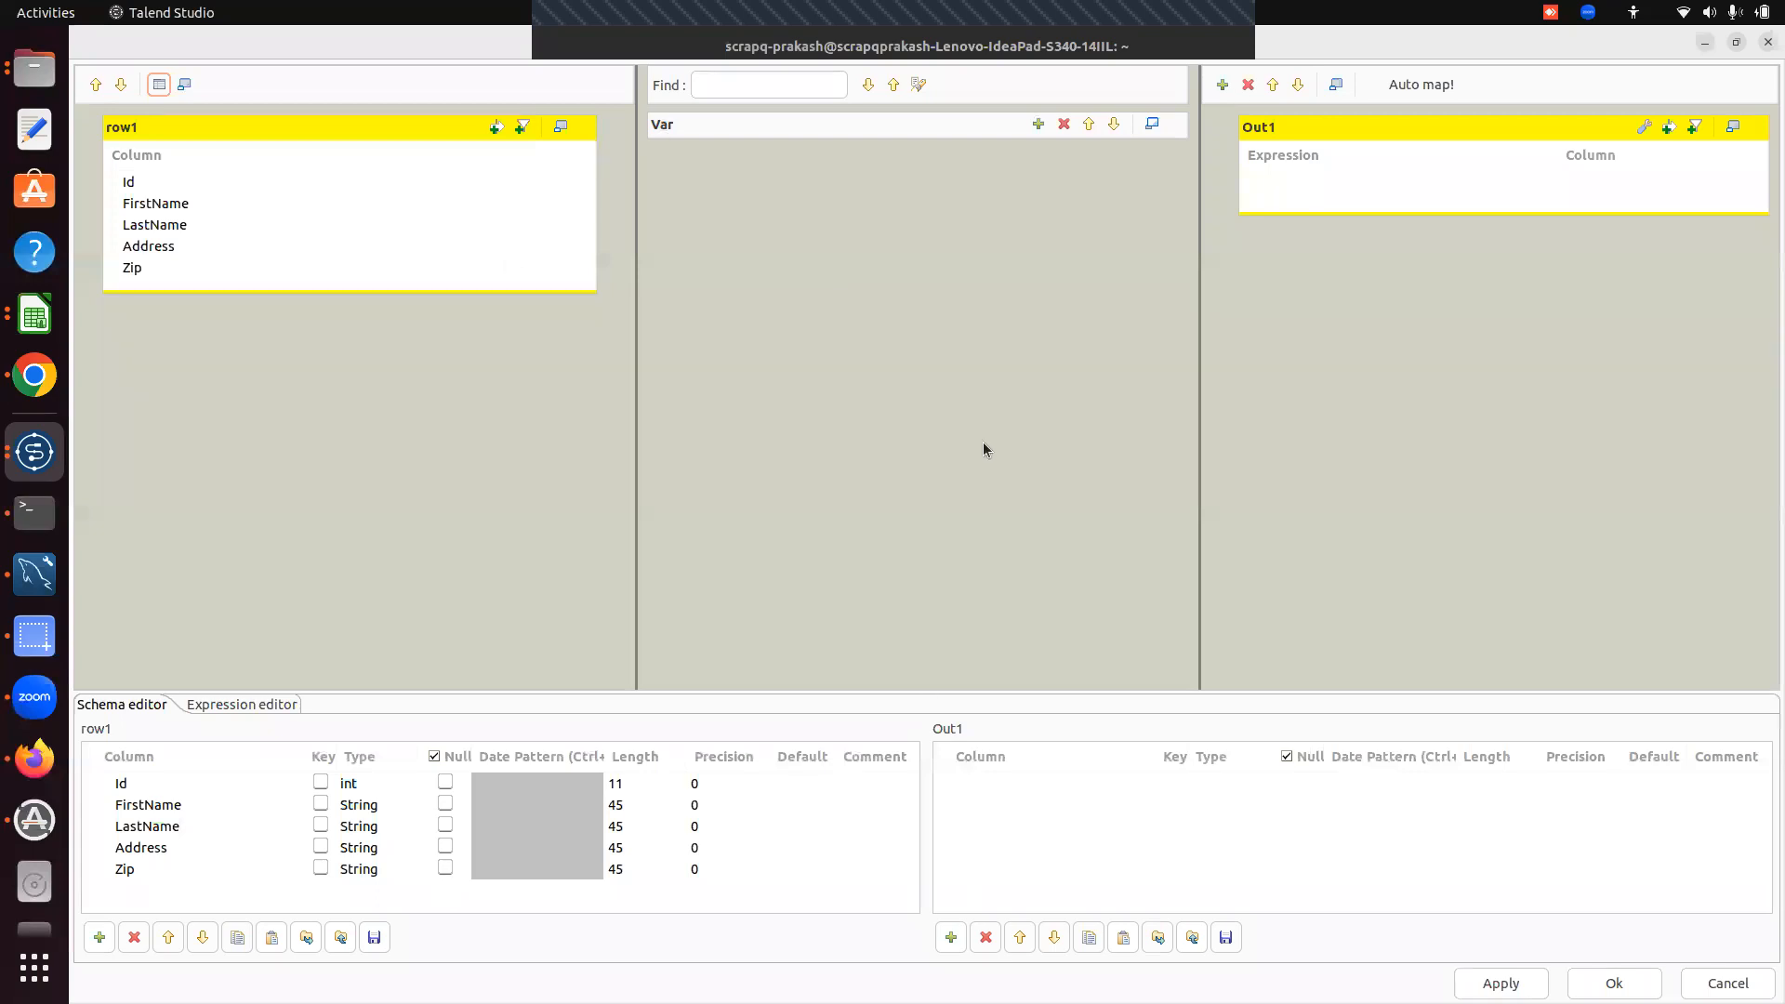
click(172, 205)
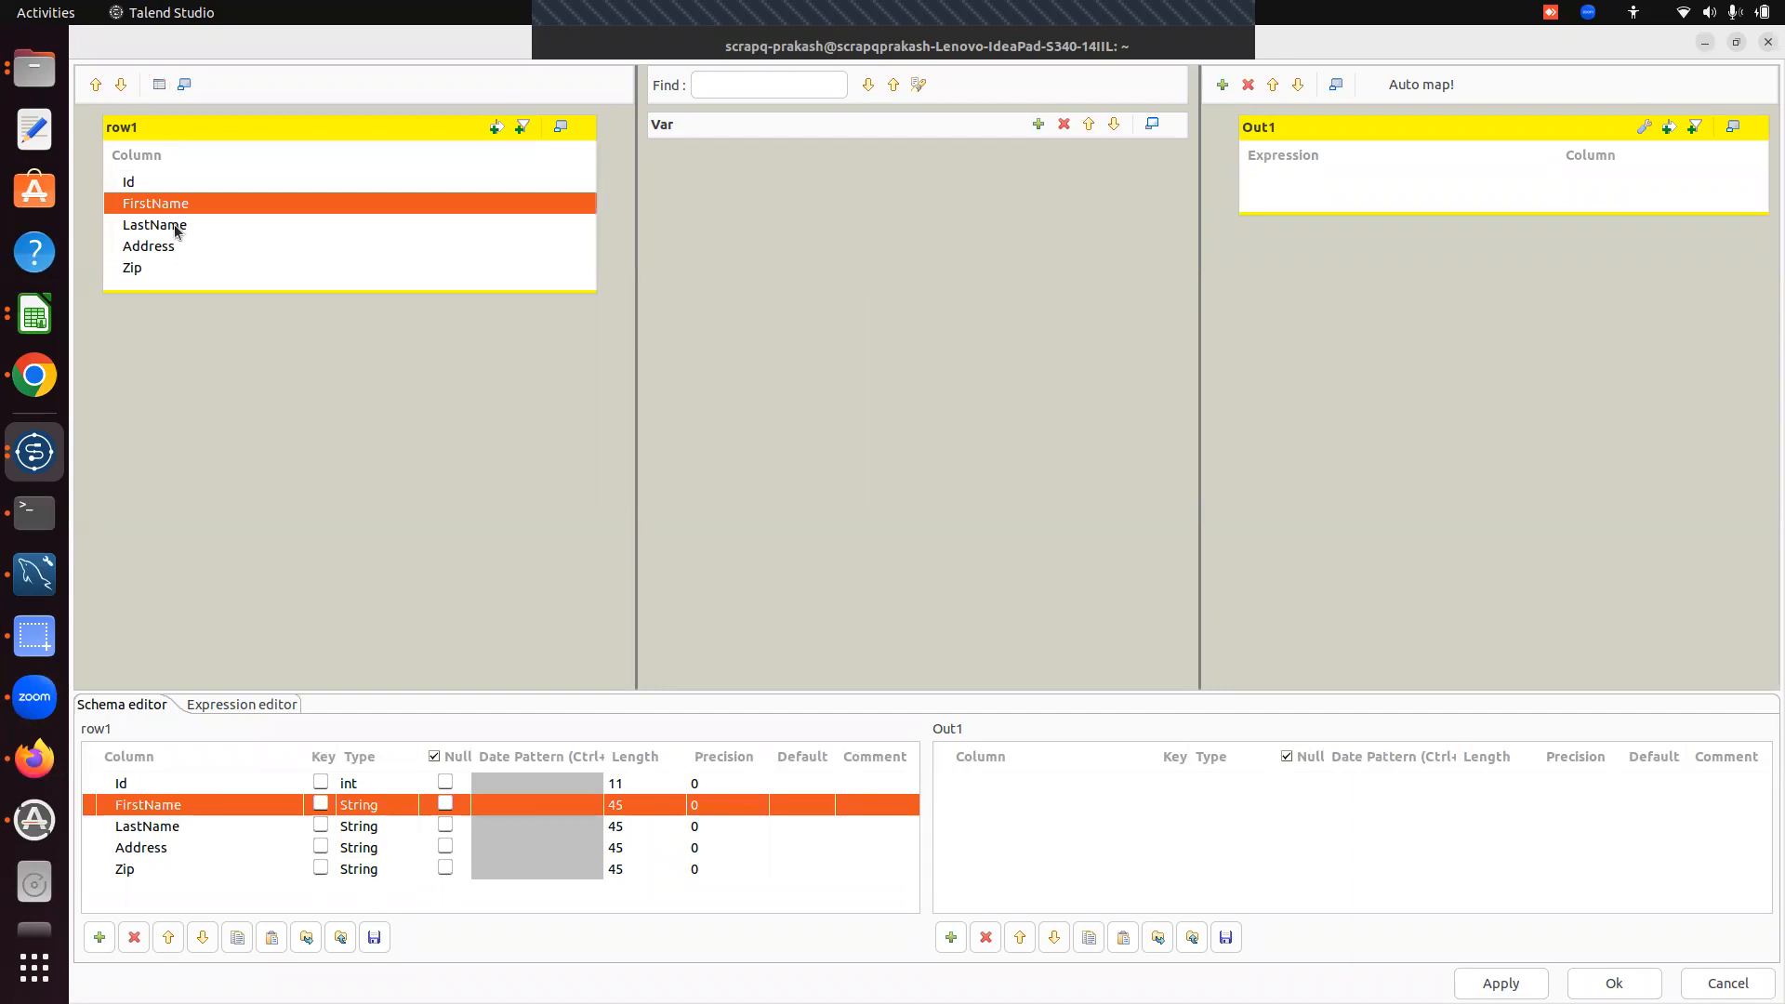
click(175, 226)
click(173, 207)
shift+click(168, 228)
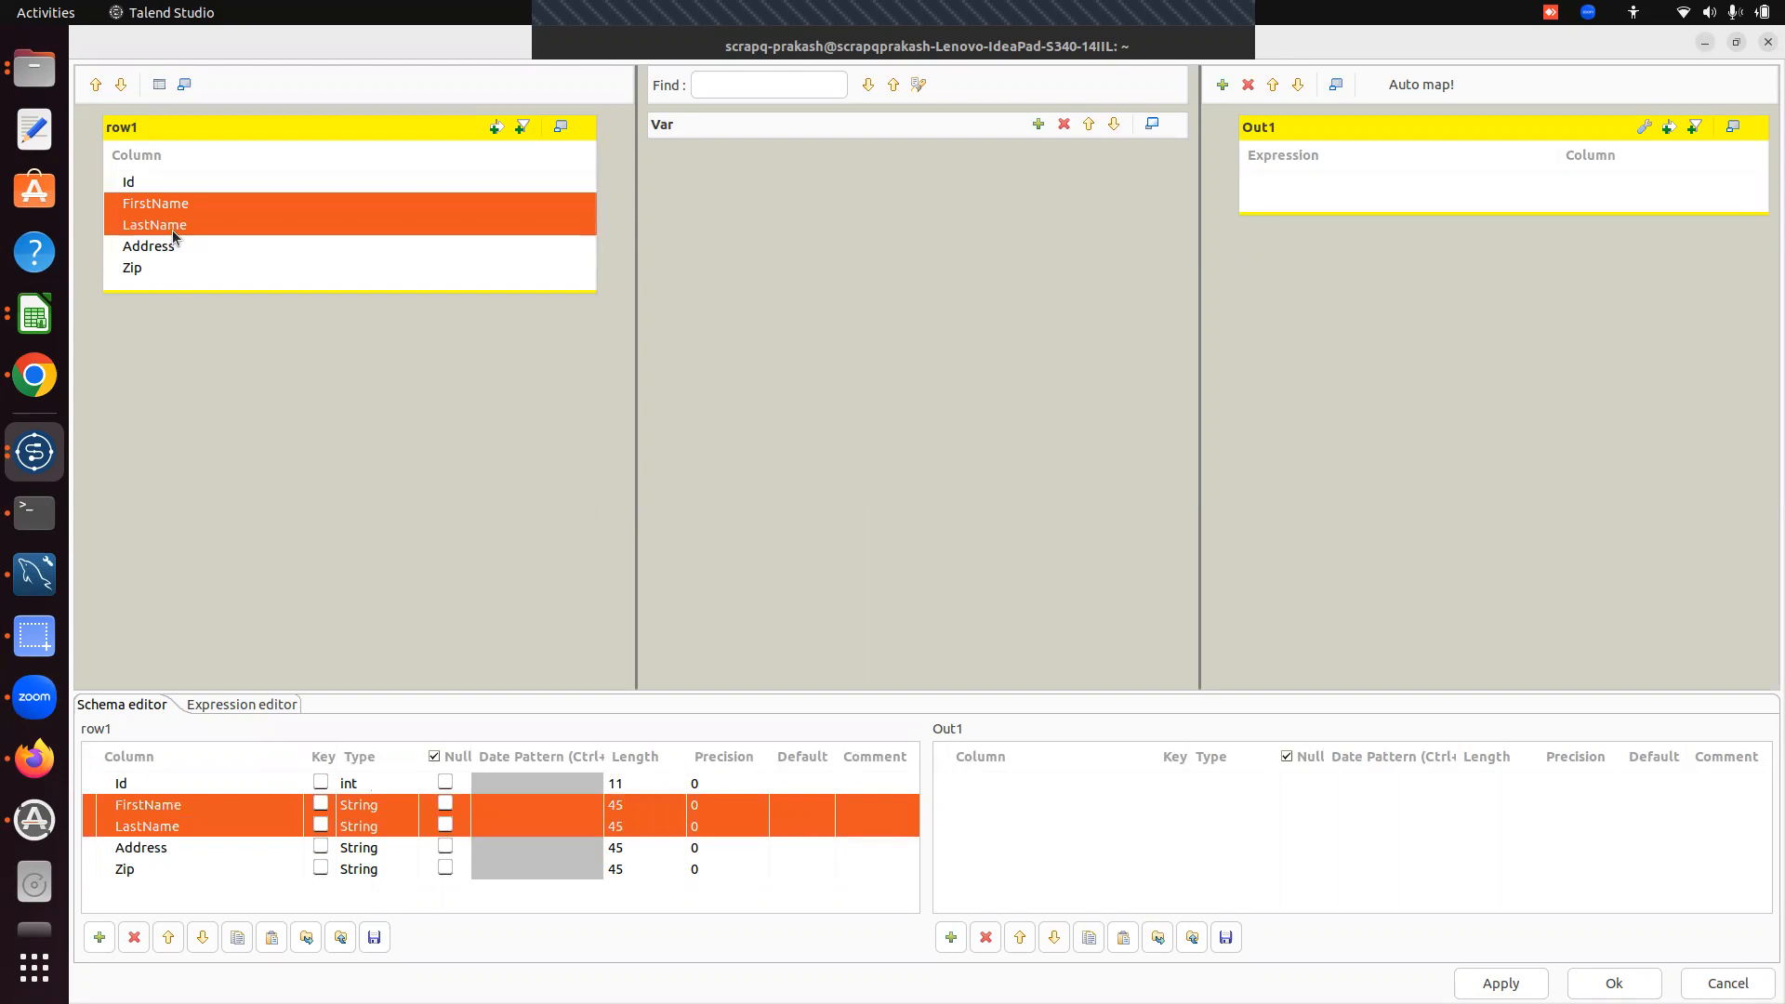
ctrl+click(173, 228)
ctrl+click(164, 248)
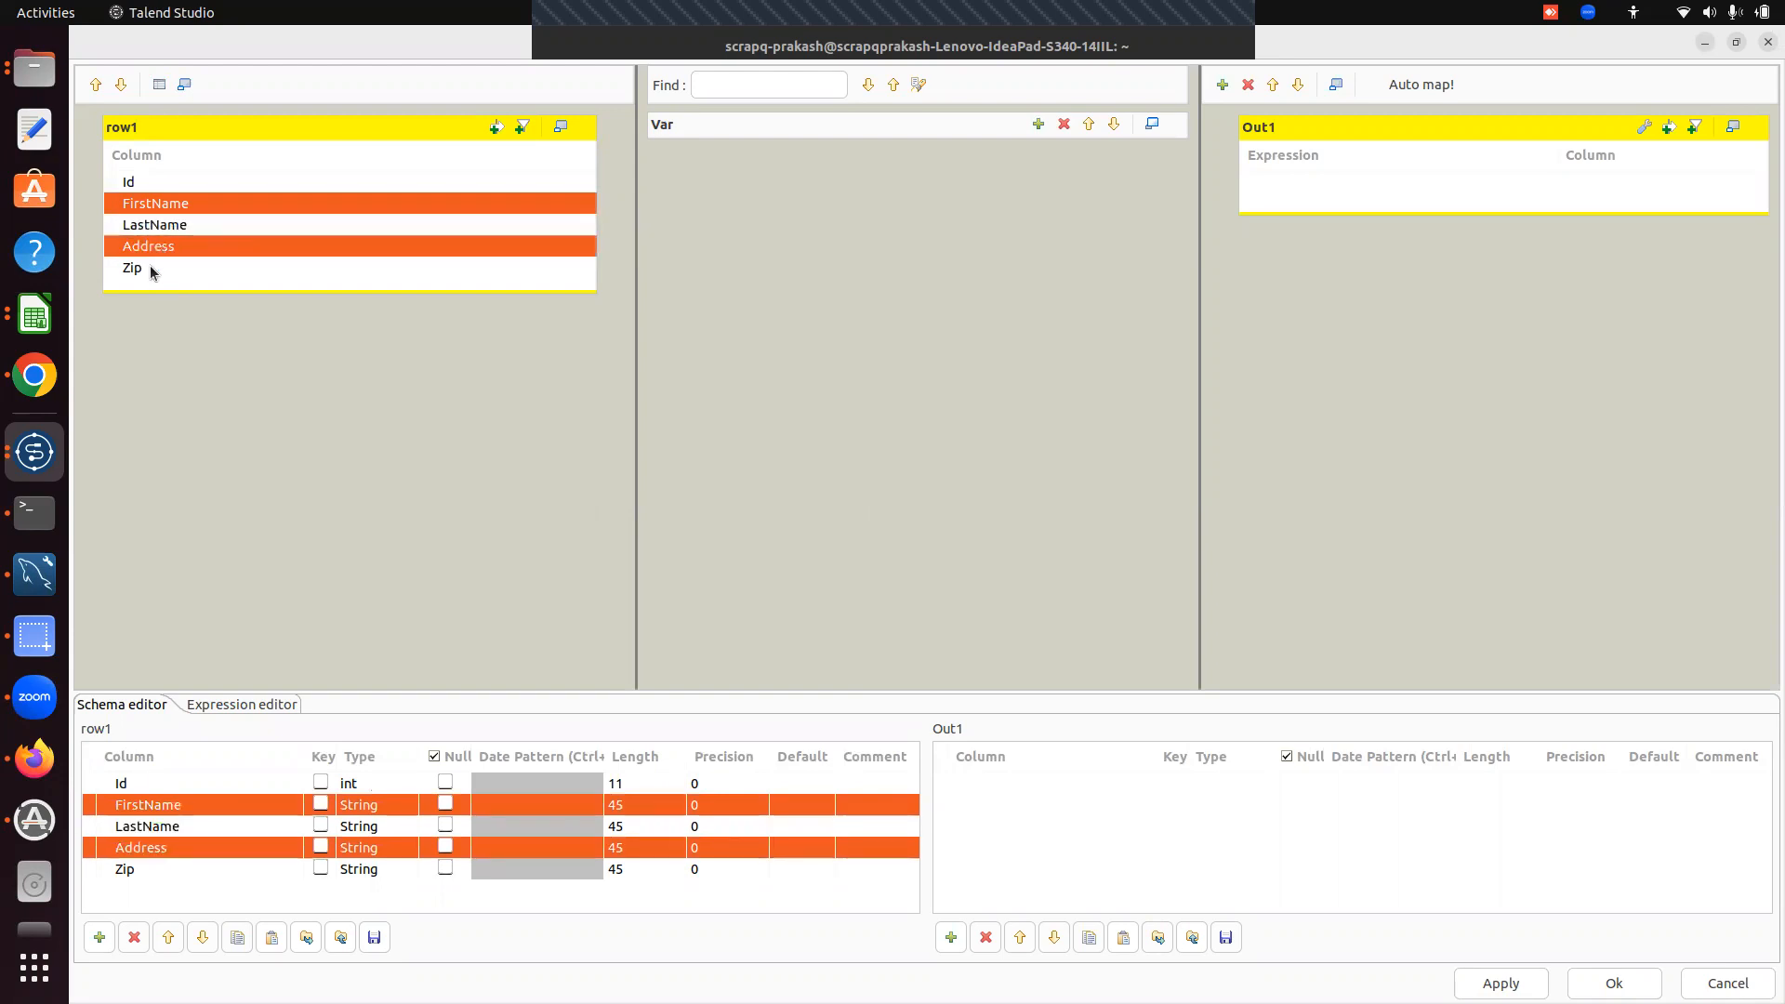
ctrl+click(153, 270)
drag(276, 254, 1264, 159)
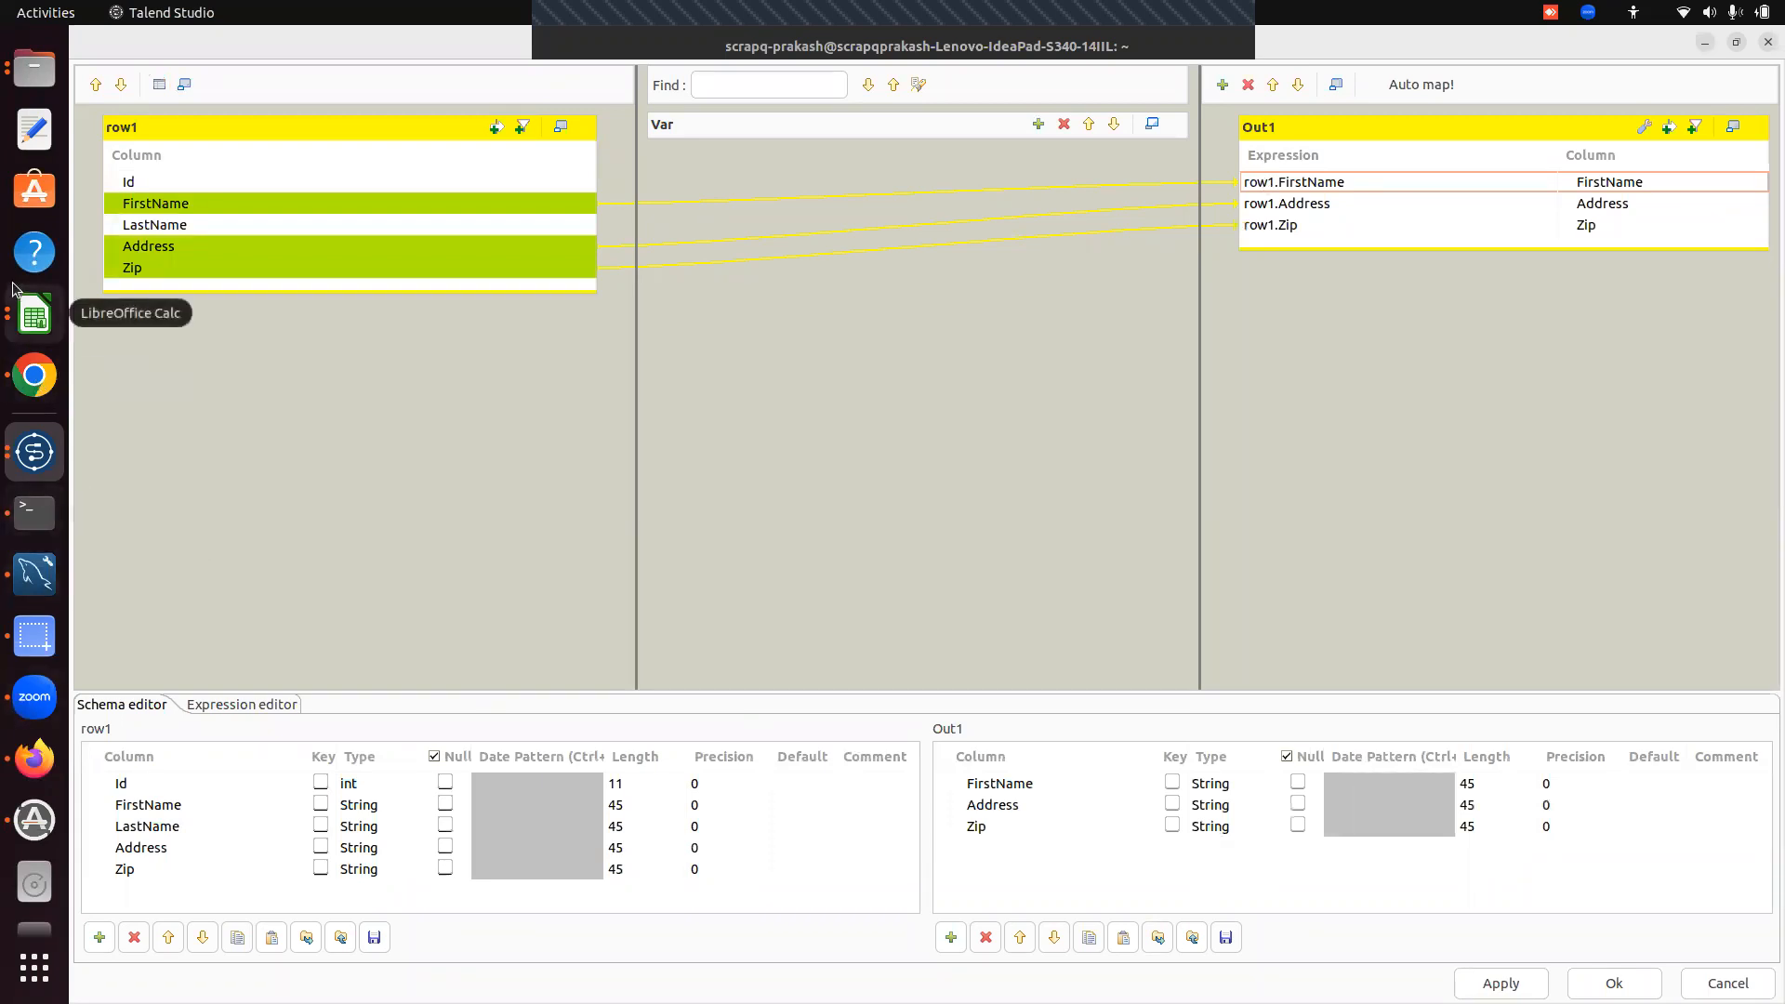
- Switch to LibreOffice Calc to consult the open spreadsheet, and return to the Talend Studio map editor
click(35, 315)
click(677, 569)
click(1074, 576)
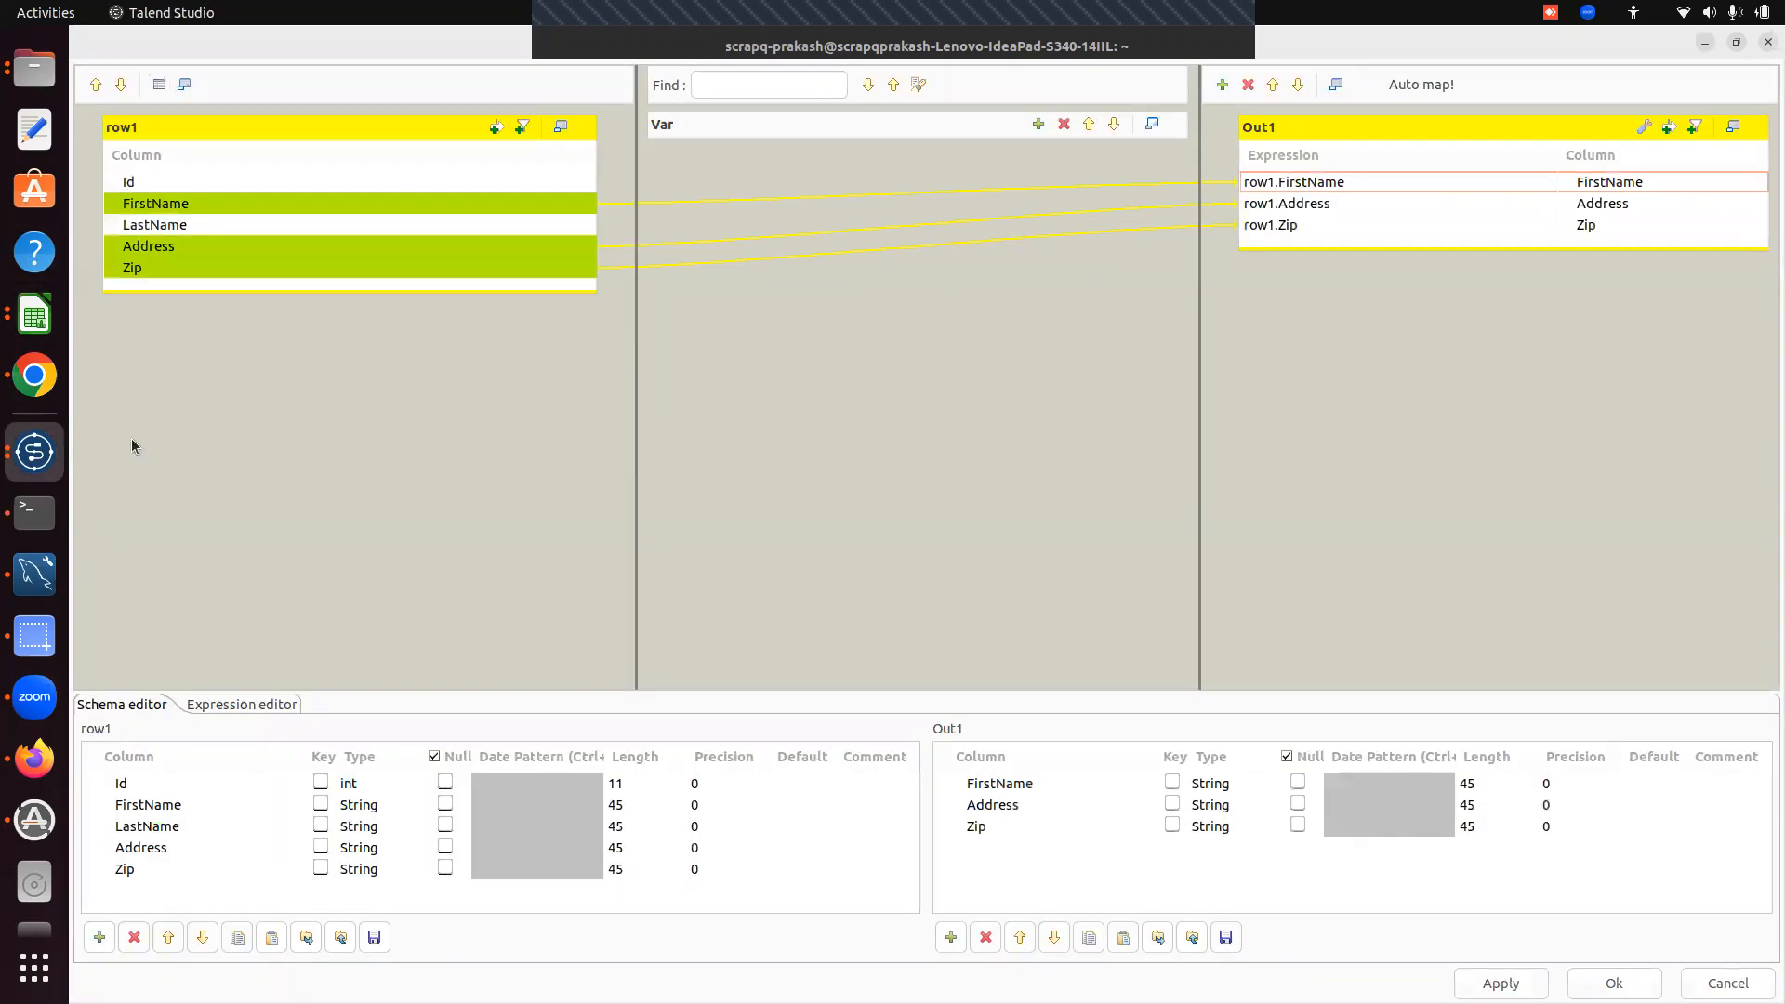
click(34, 451)
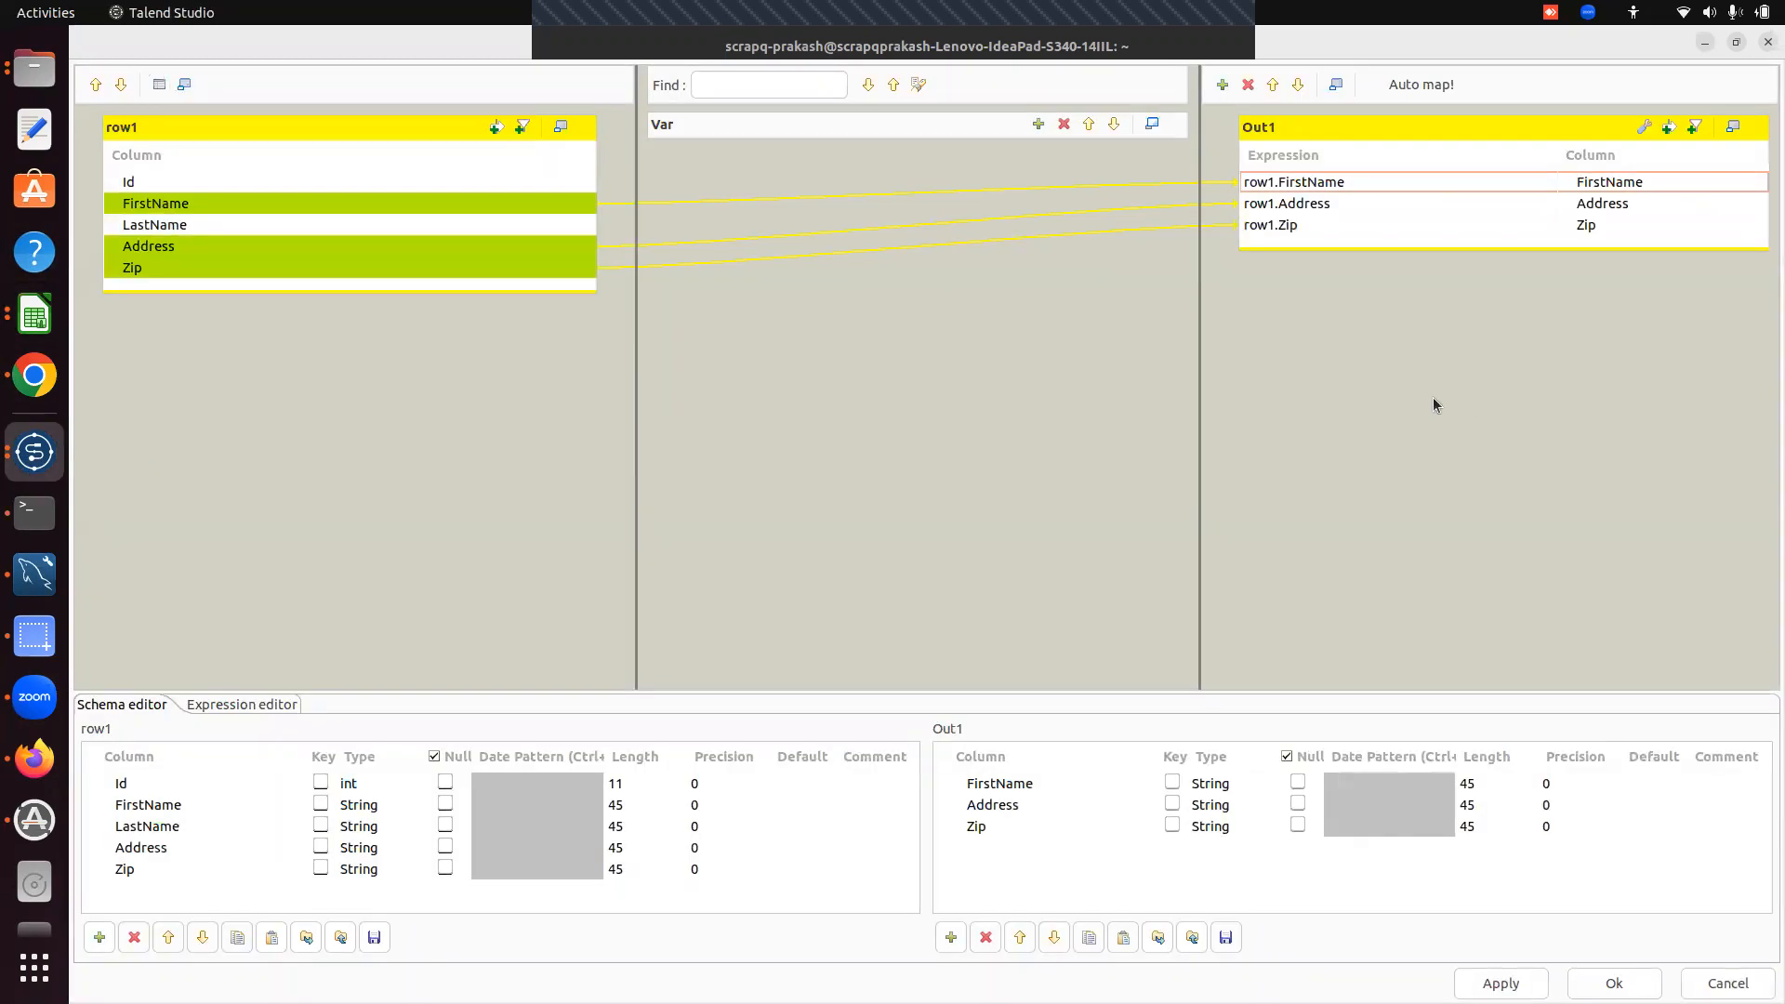
- Set the Out1 FirstName expression to row1.FirstName +" " +row1.LastName in the Expression Builder
click(1382, 182)
click(1539, 185)
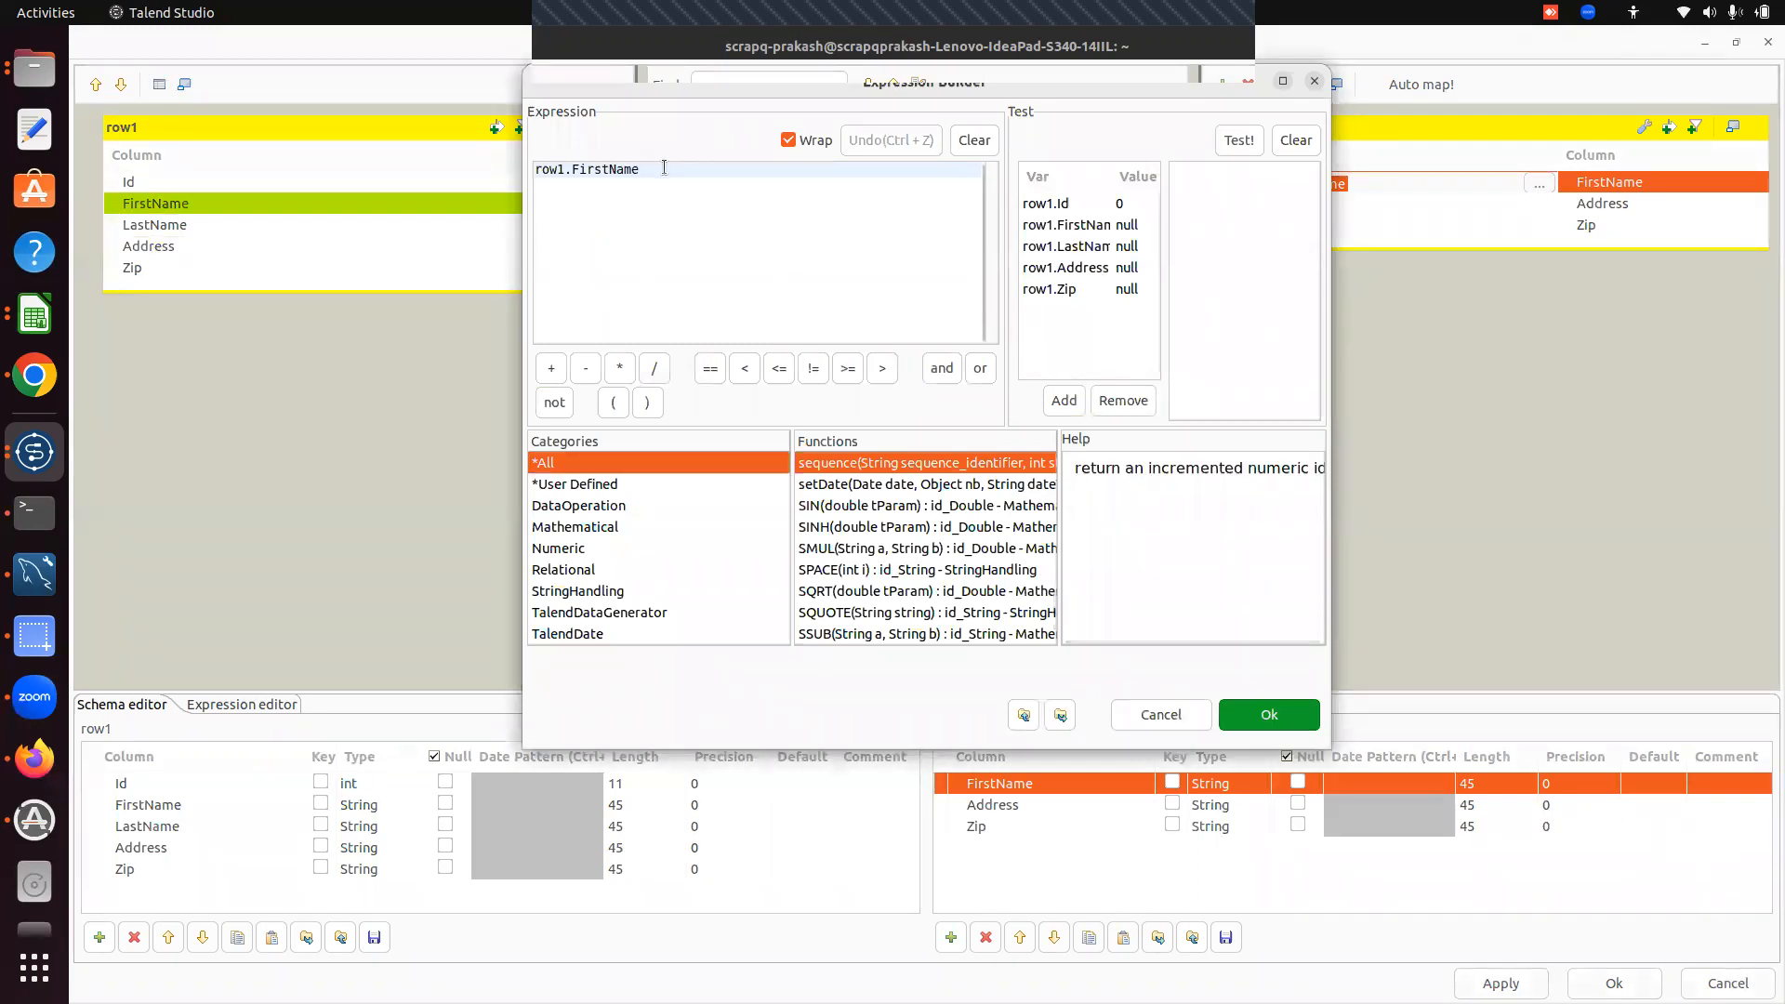
text(+)
drag(781, 88, 593, 118)
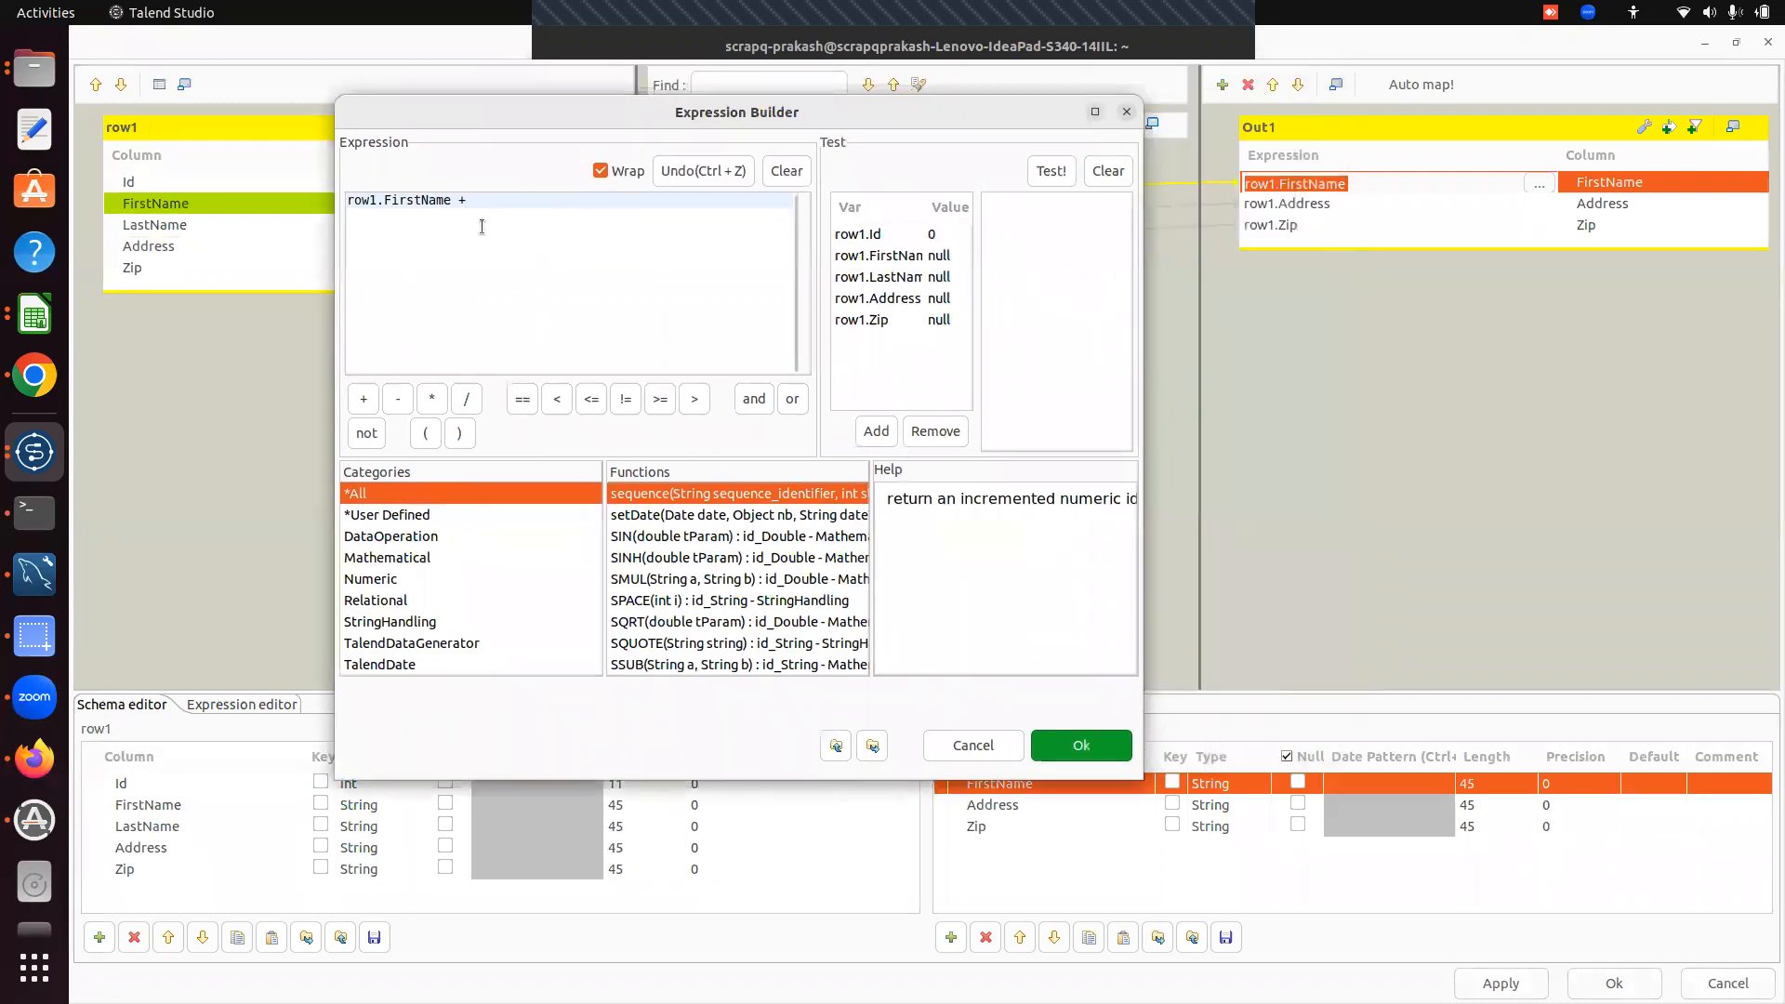
text(")
text("+row1.La)
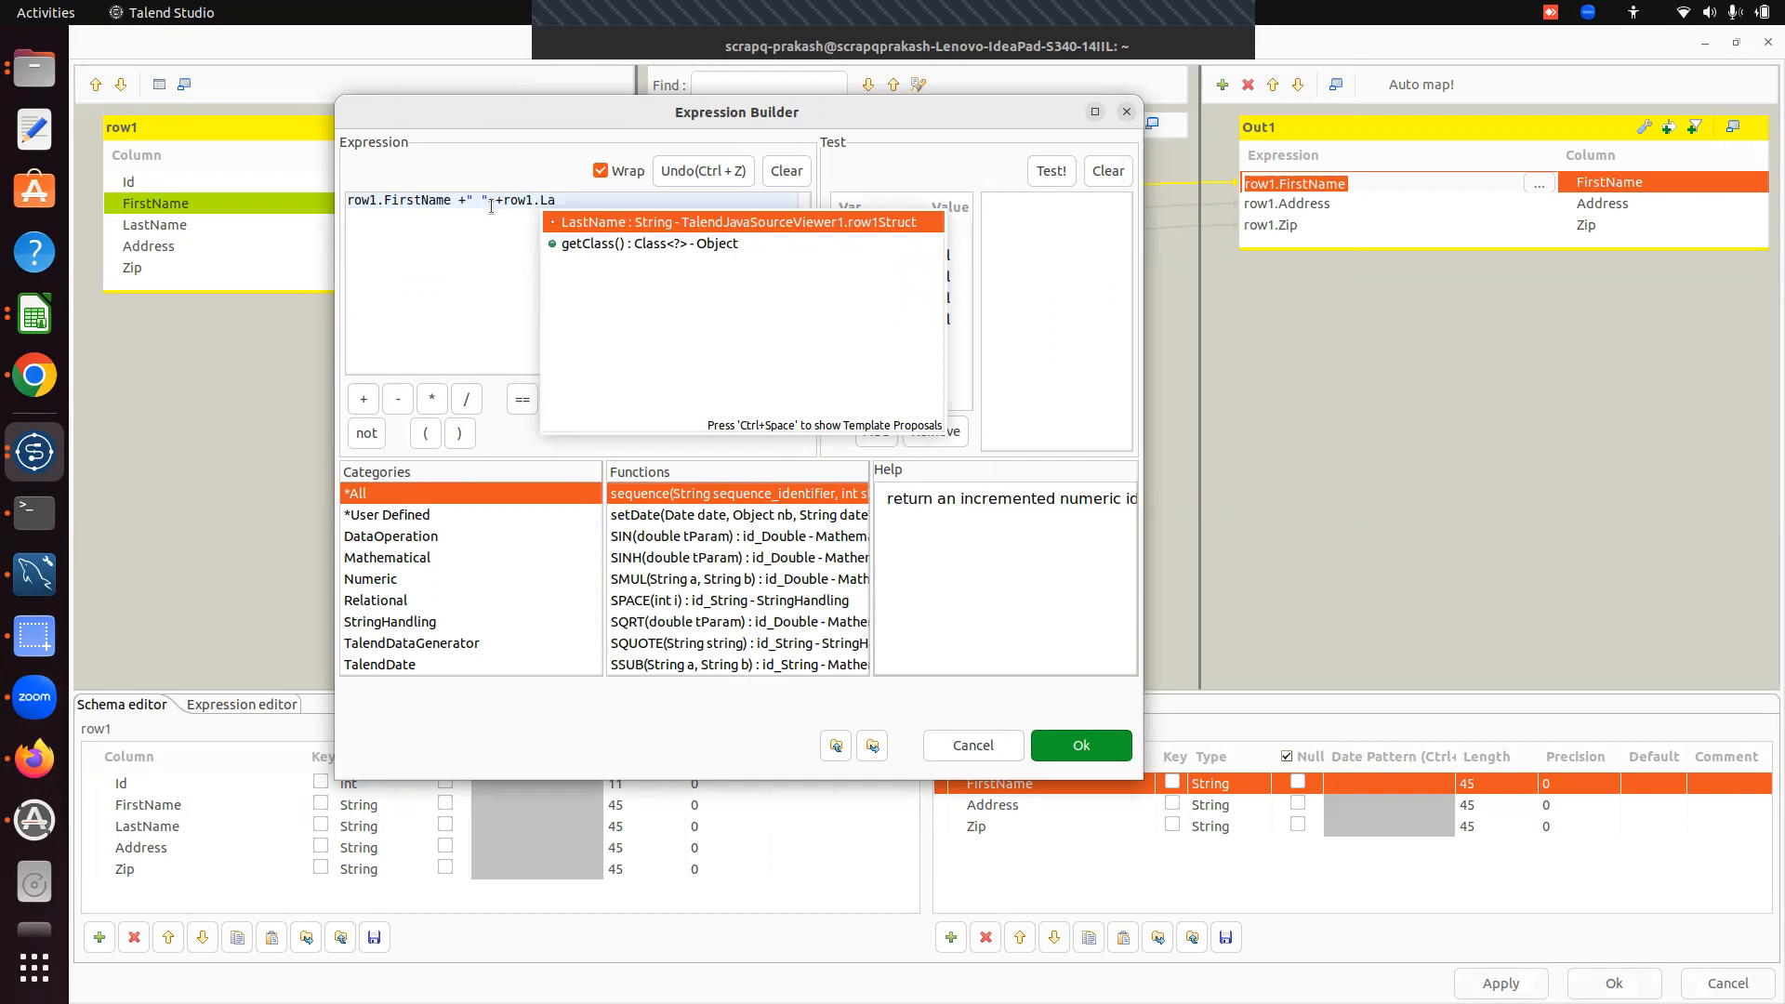
key(Return)
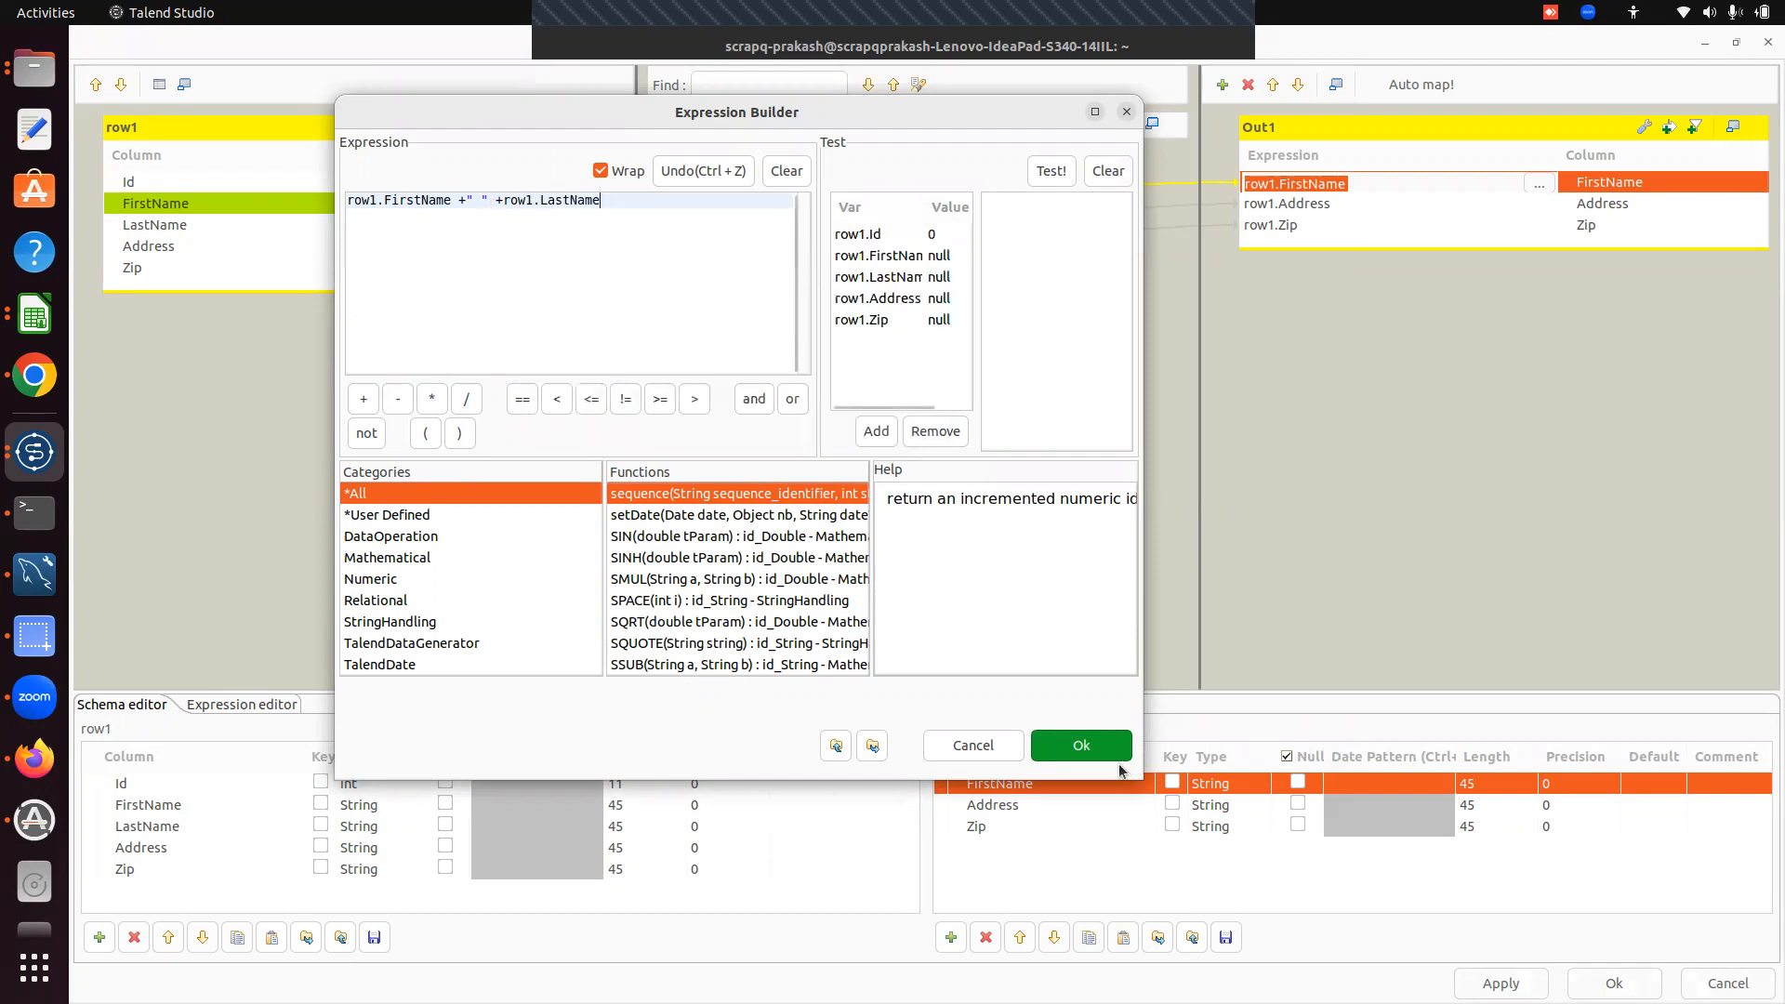
click(1082, 745)
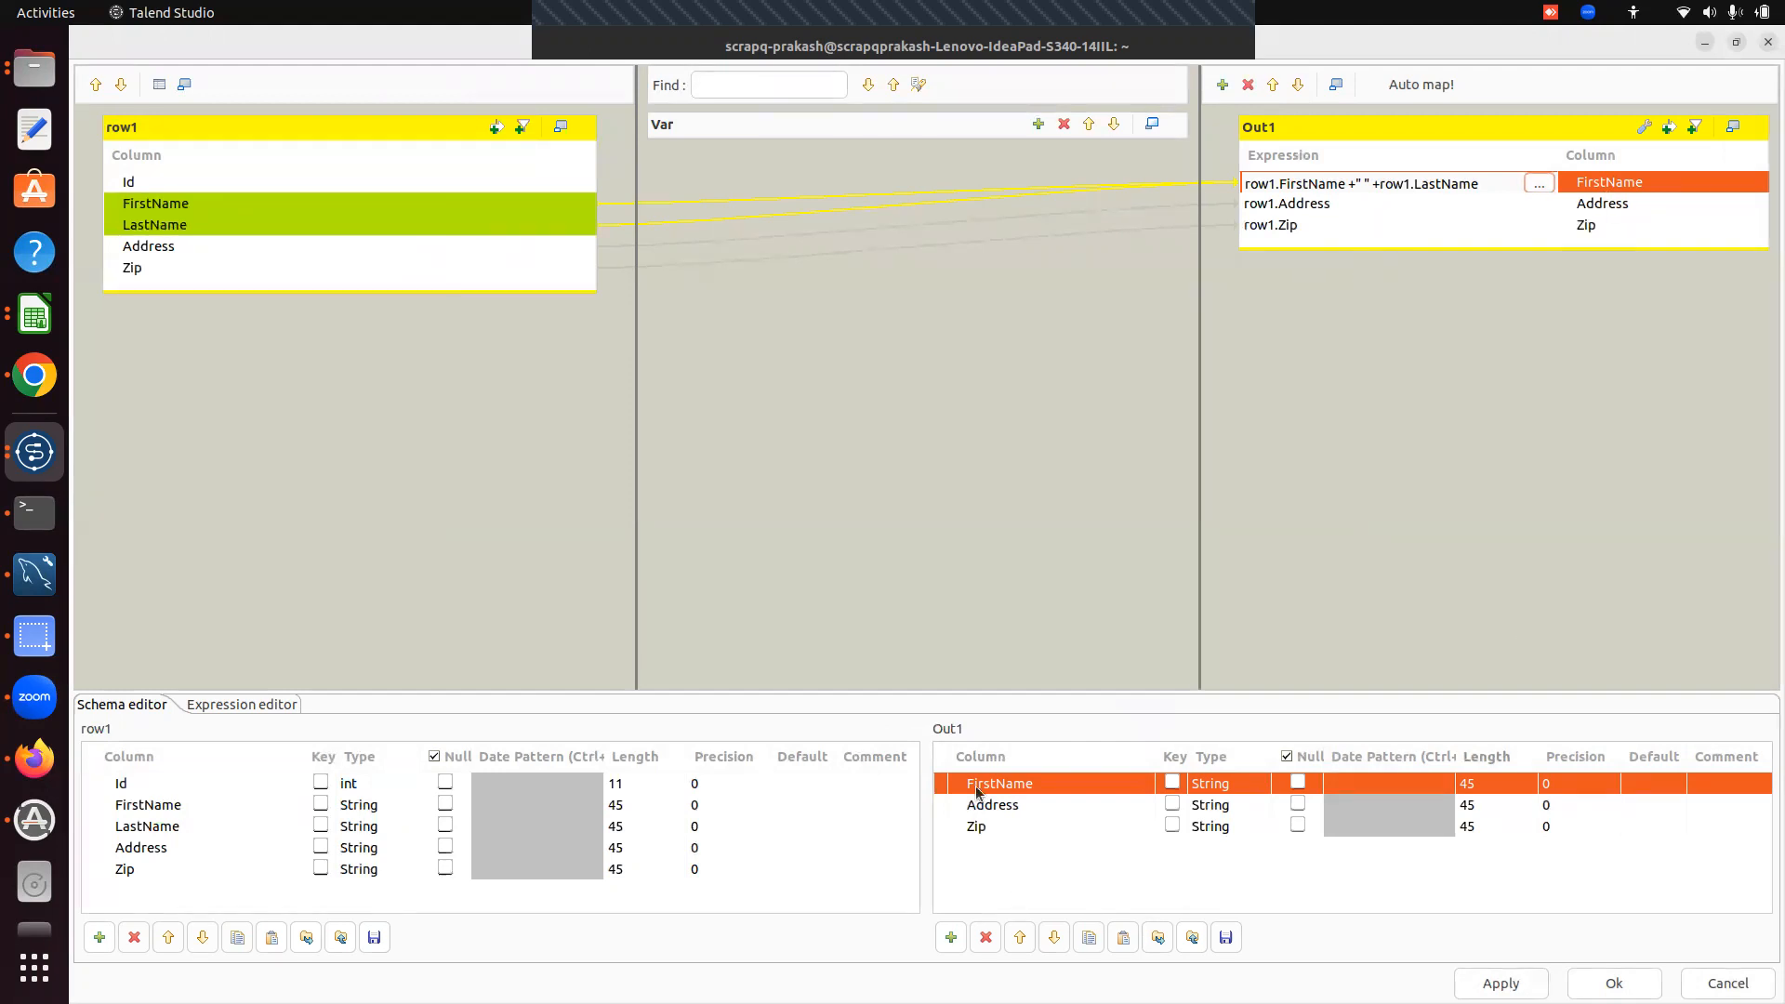
- Add two columns named City and State after FirstName in the Out1 schema, and enlarge the Out1 table to fit all columns
click(950, 938)
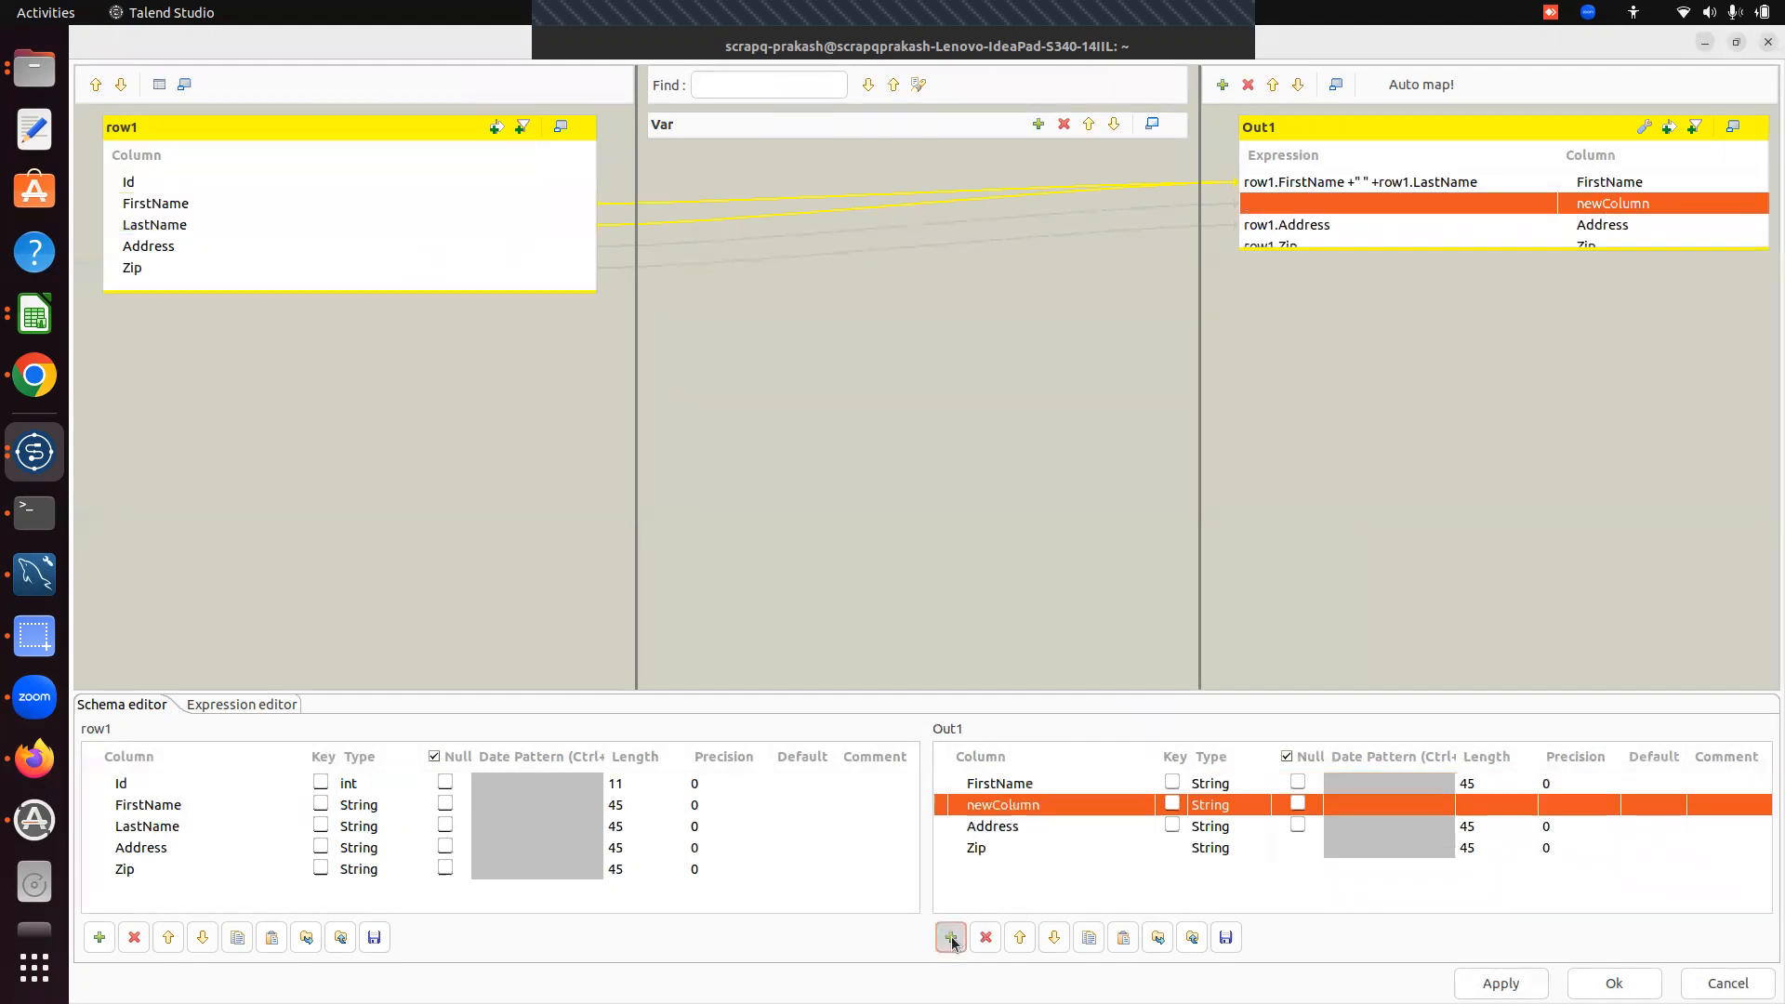
click(950, 938)
click(1072, 805)
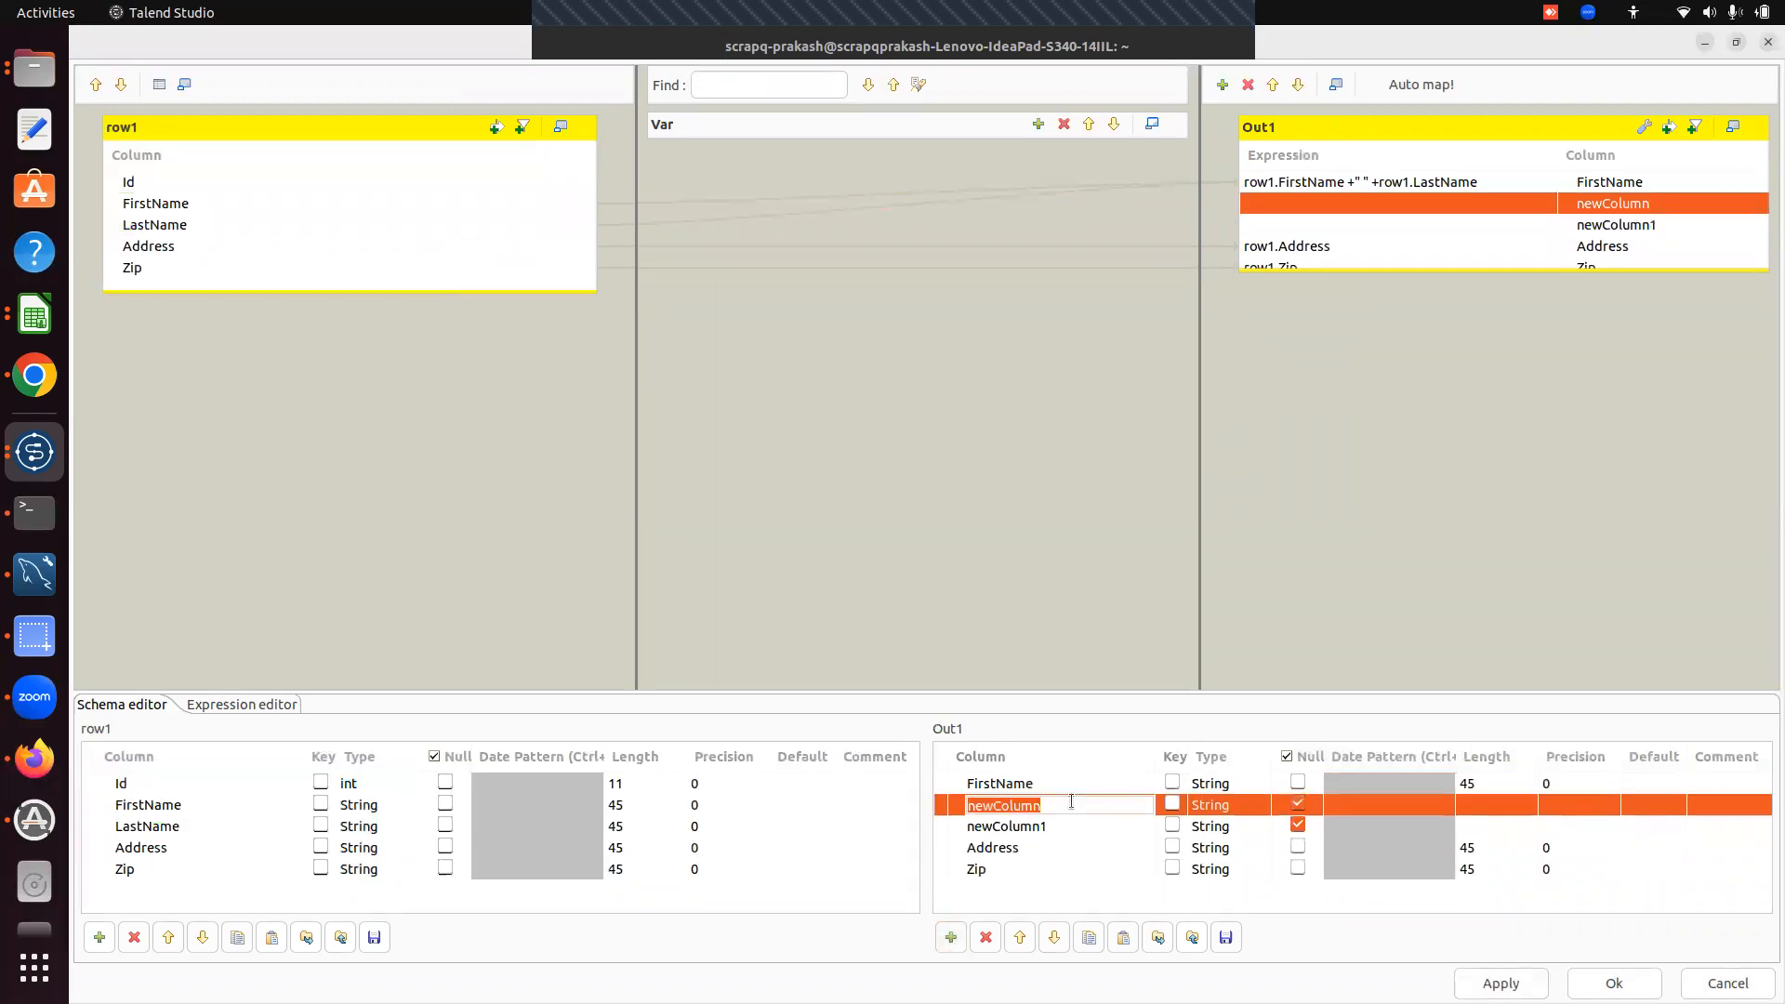
text(City)
click(1034, 827)
text(Sat)
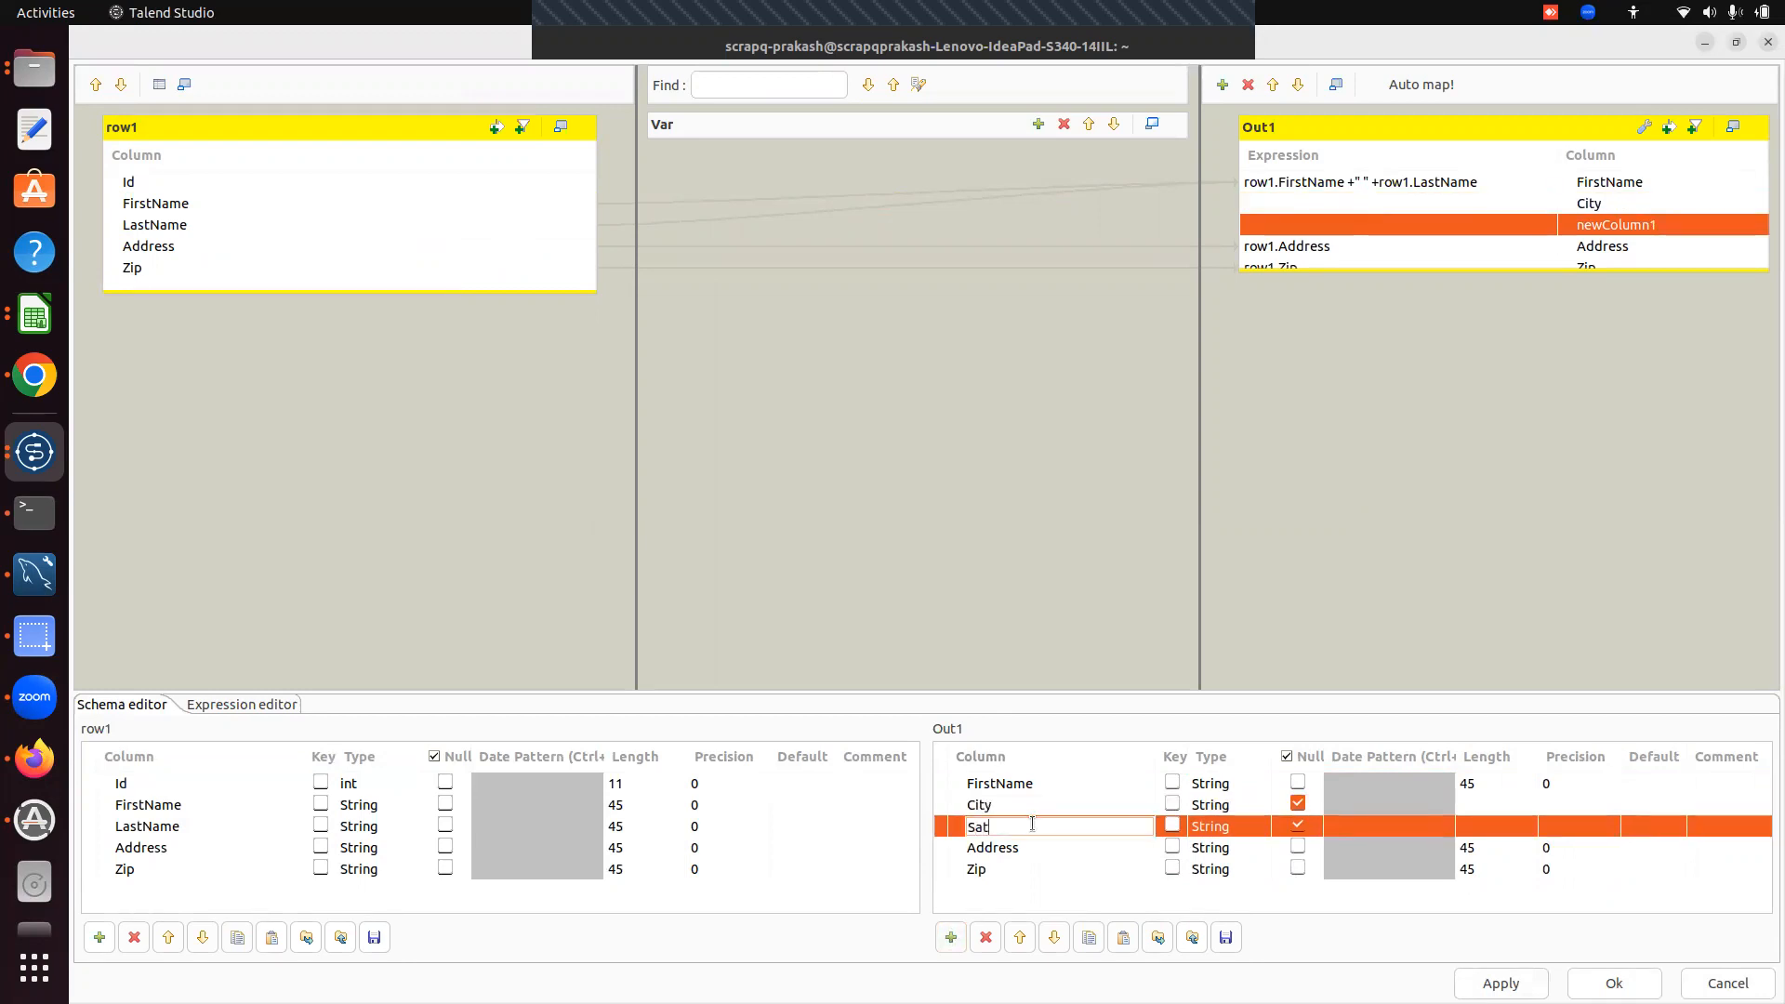
key(BackSpace)
key(BackSpace)
text(tate)
drag(1411, 272, 1403, 341)
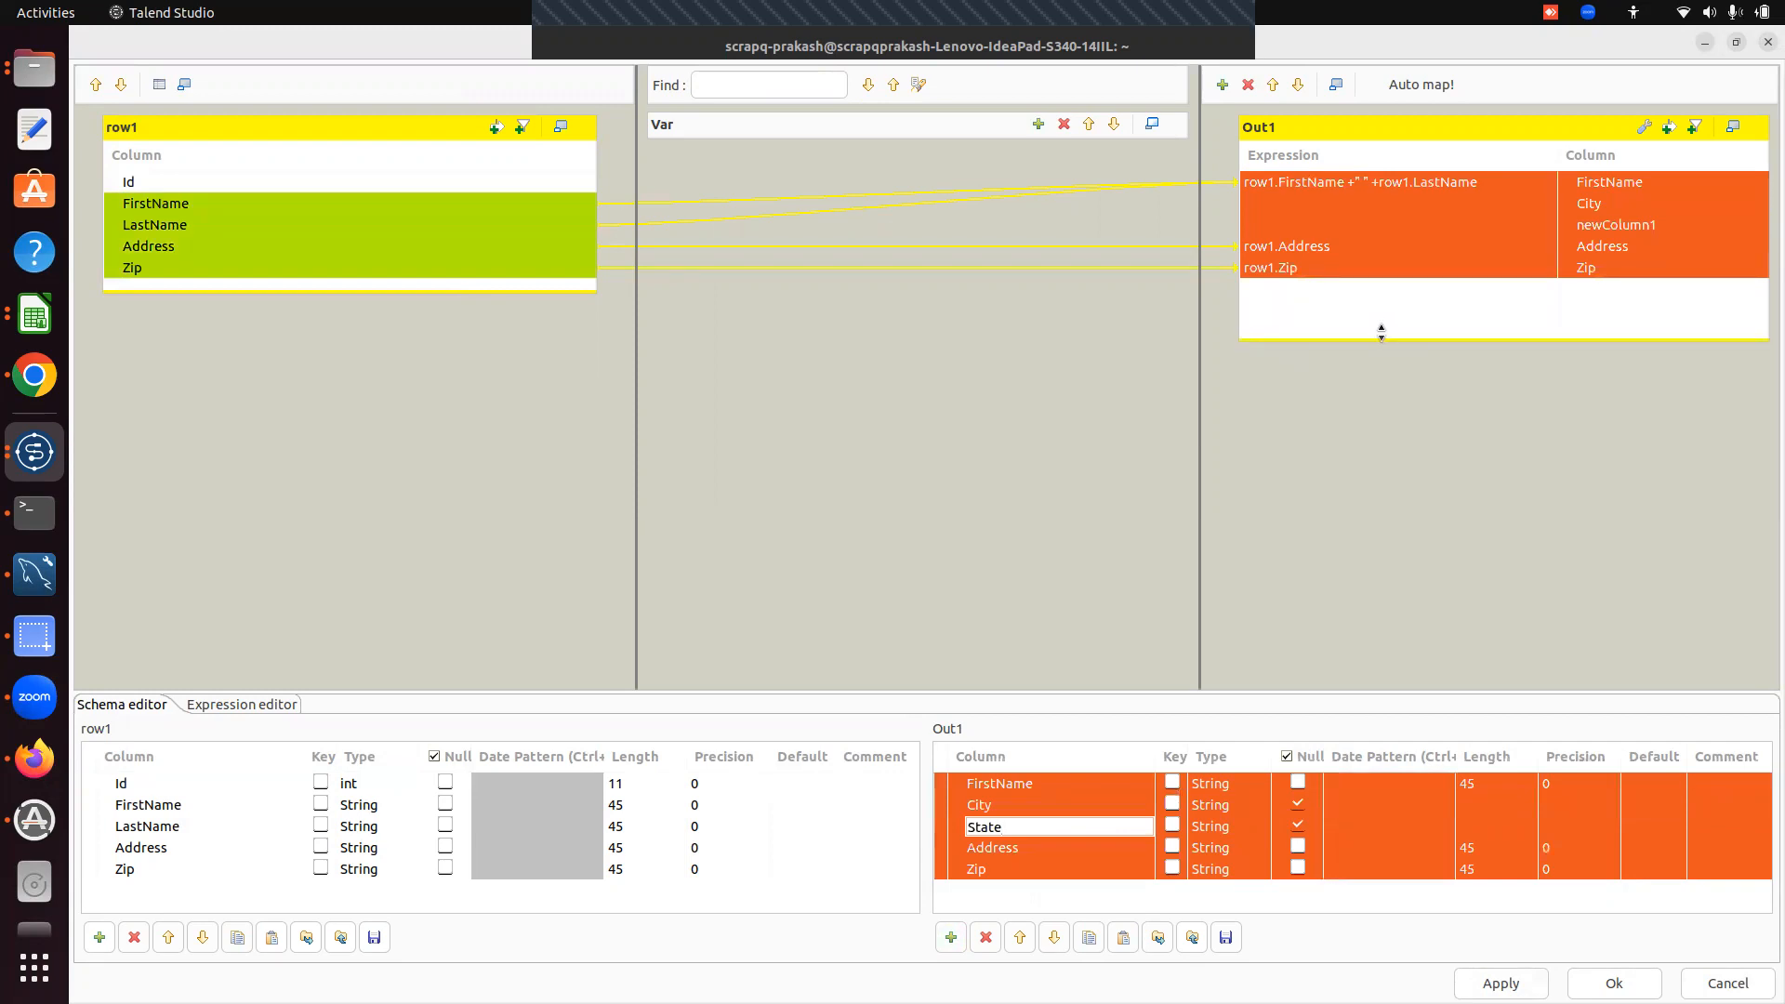
drag(1379, 335, 1378, 322)
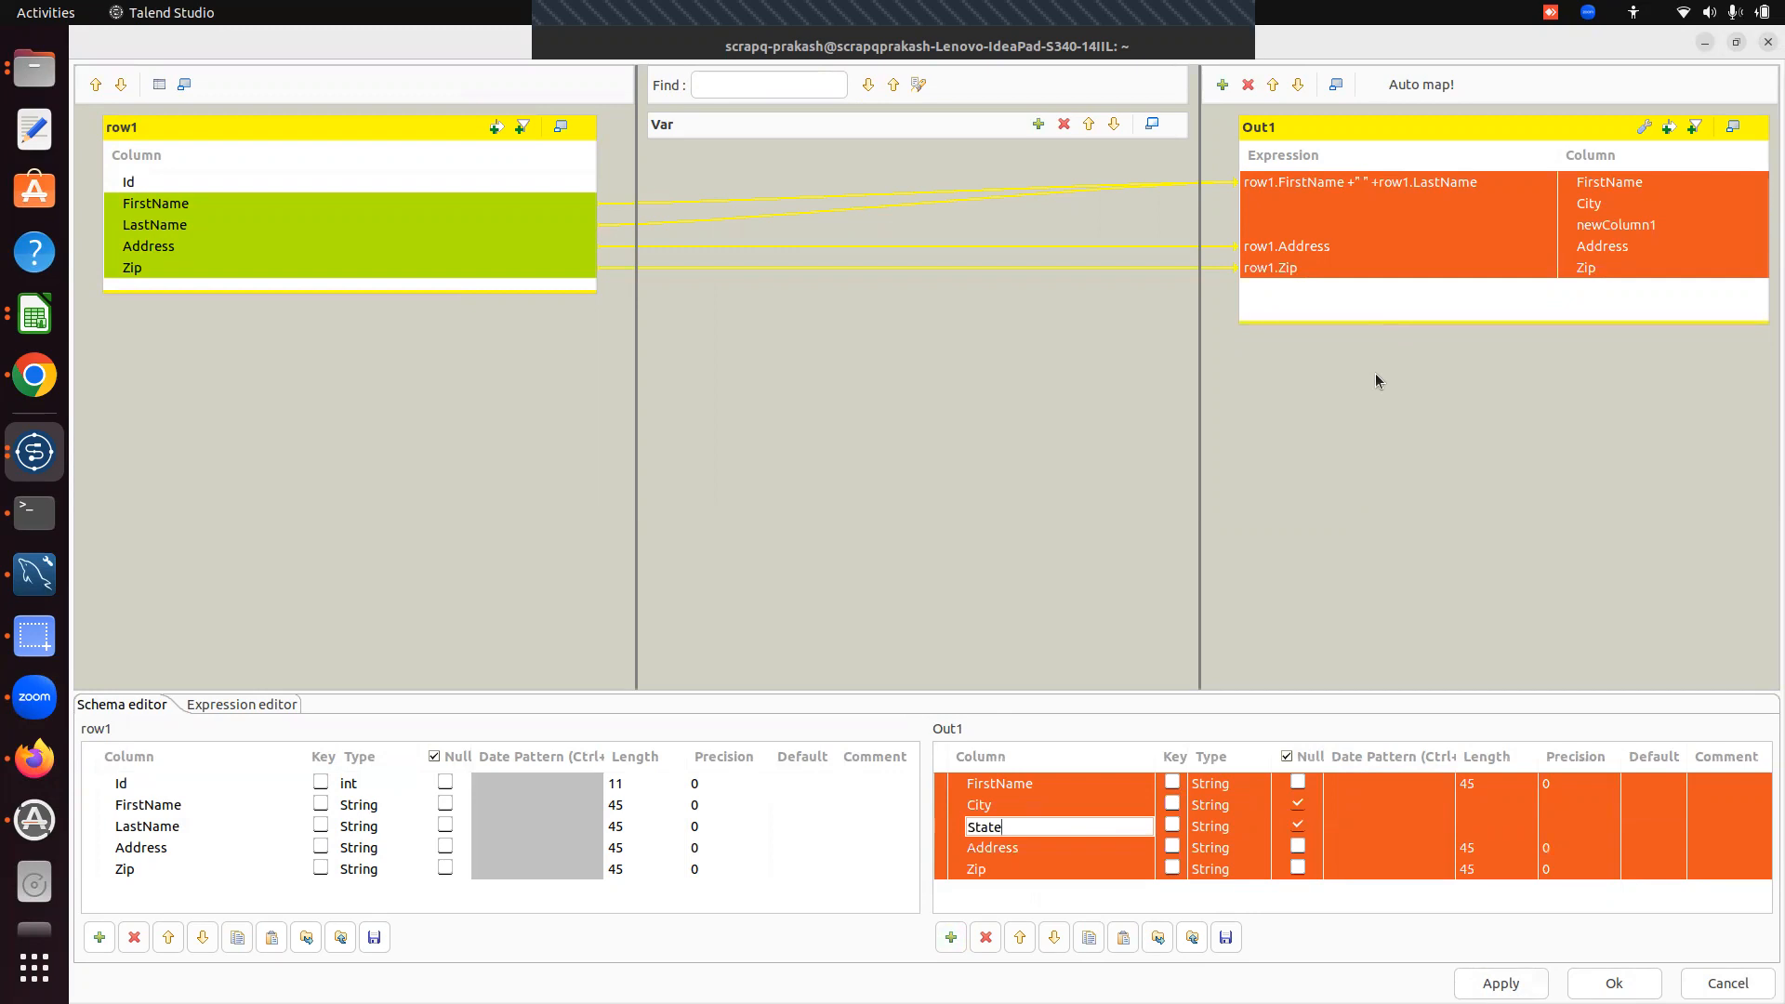
- Accept the tMap_1 mapping with the empty City and State expressions, and propagate the schema changes
click(1367, 206)
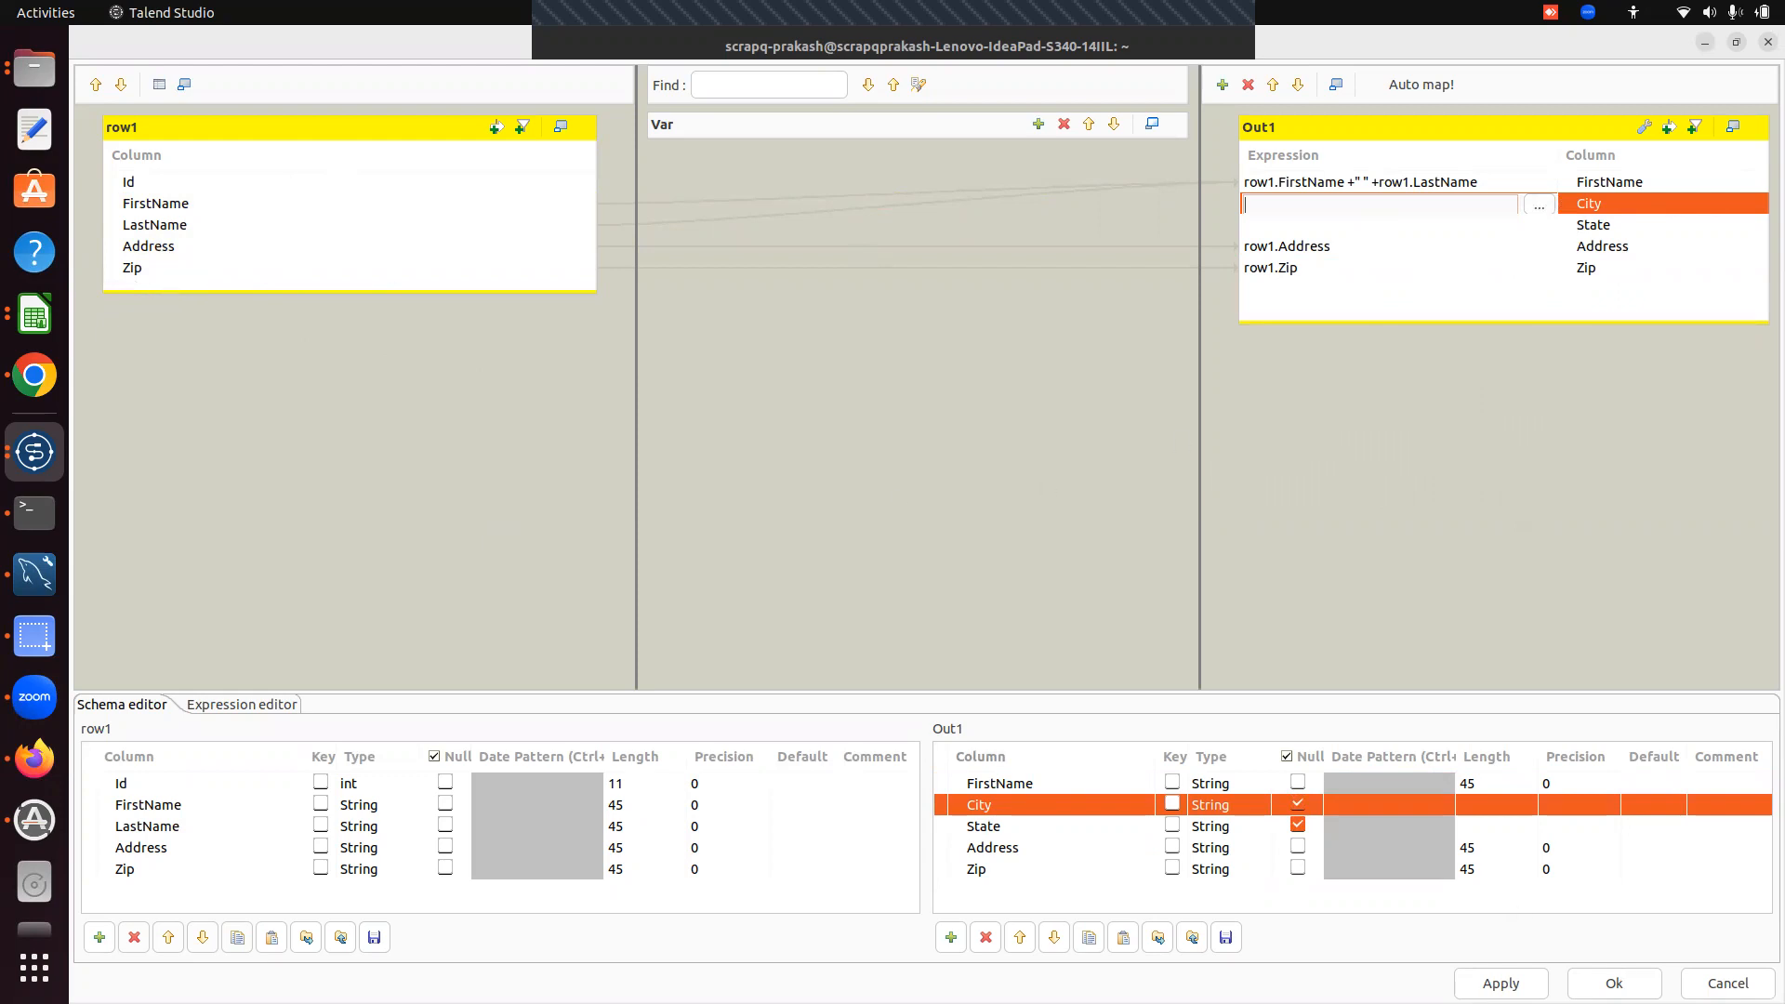
click(1615, 979)
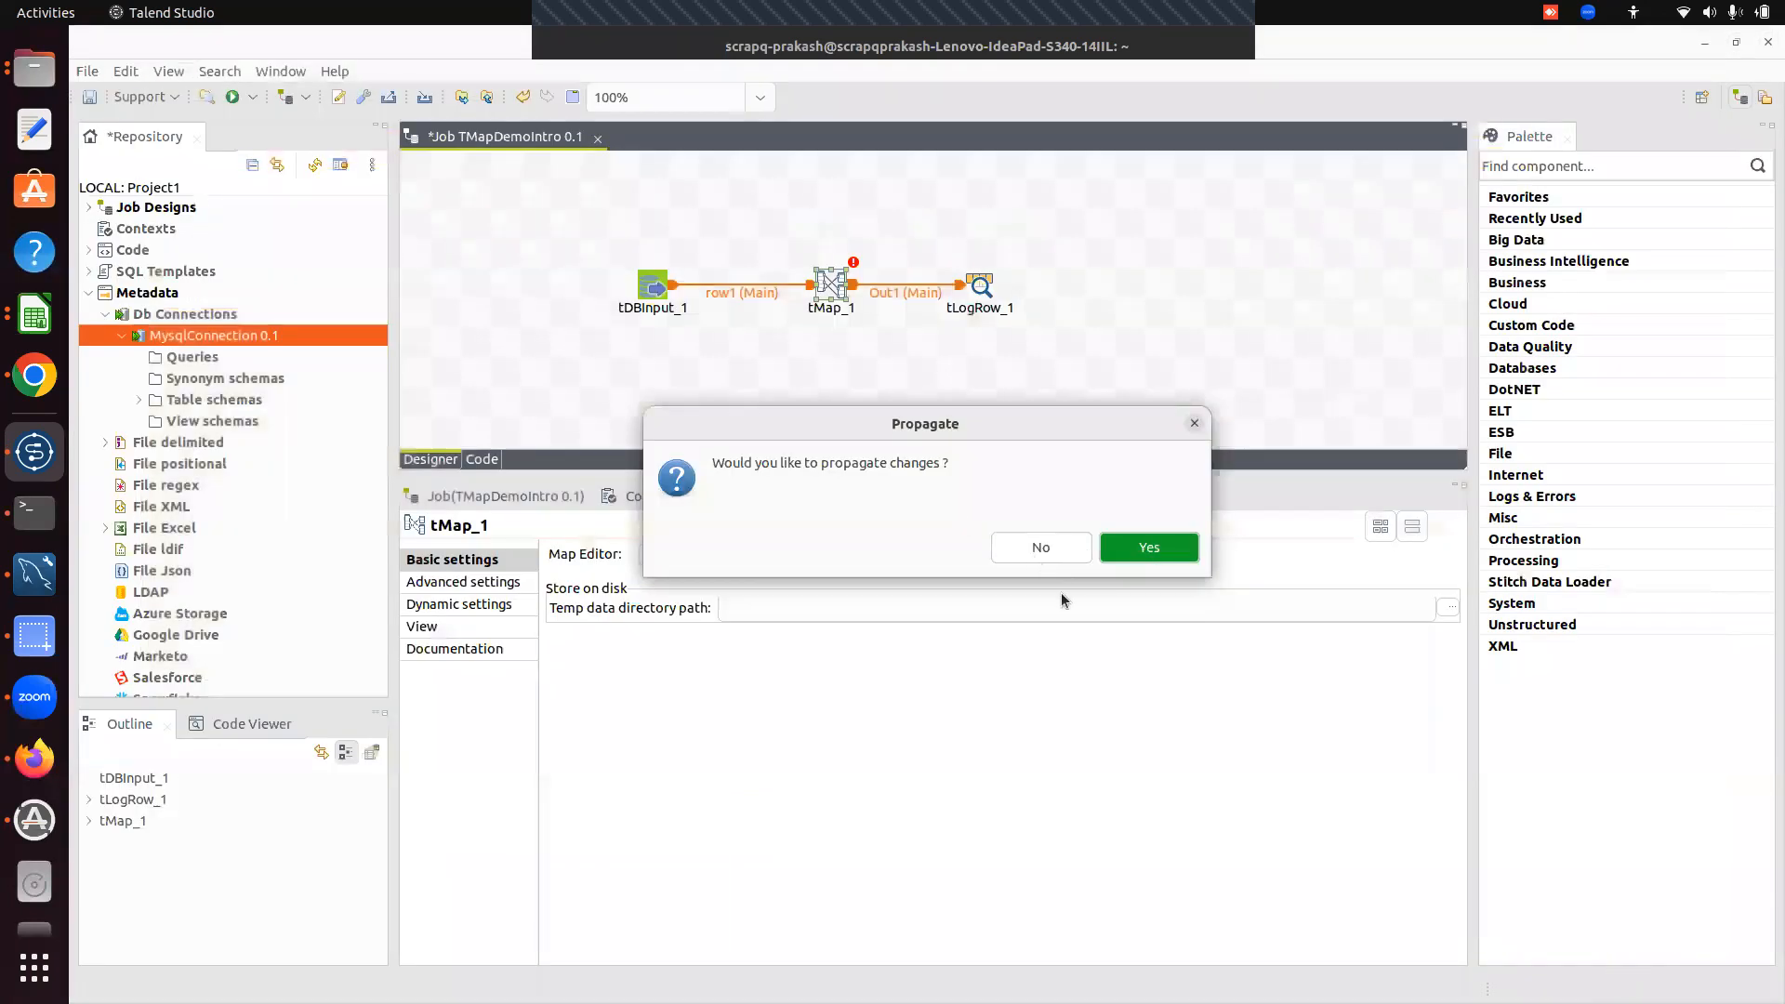
click(1152, 541)
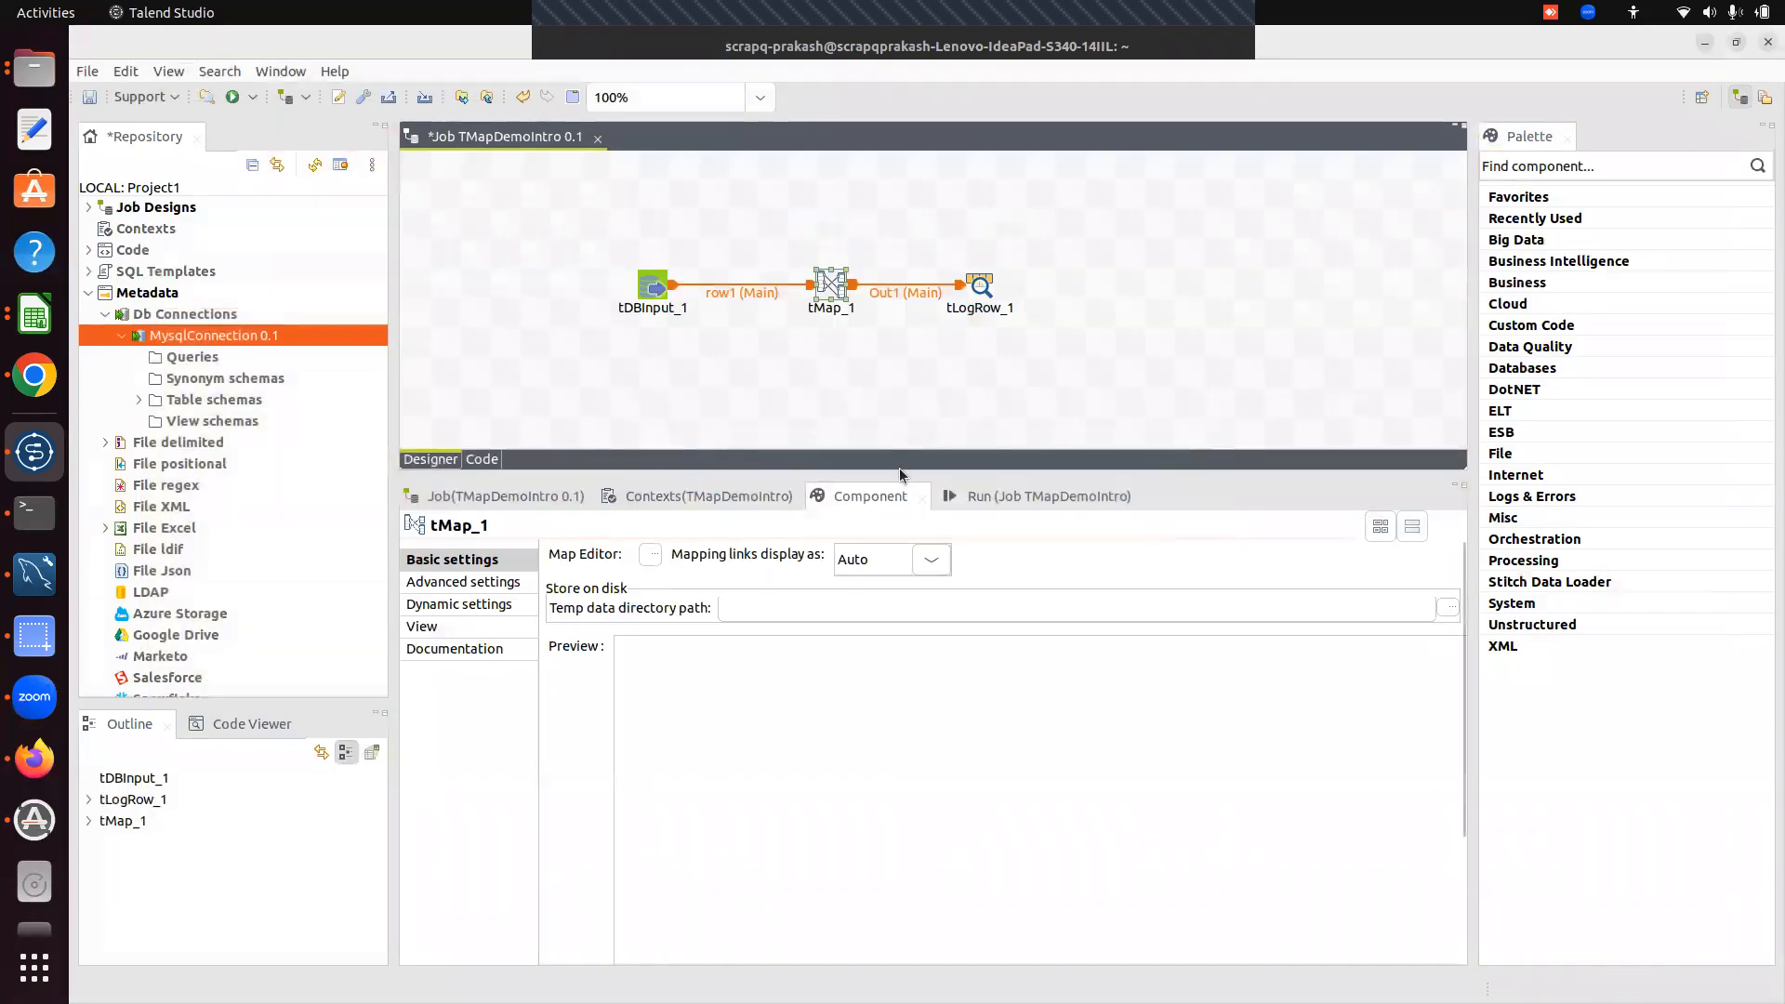
- Enlarge the lower pane slightly and run the TMapDemoIntro job in basic mode
mouse_move(897, 460)
mouse_down()
mouse_move(889, 543)
mouse_move(889, 450)
mouse_up()
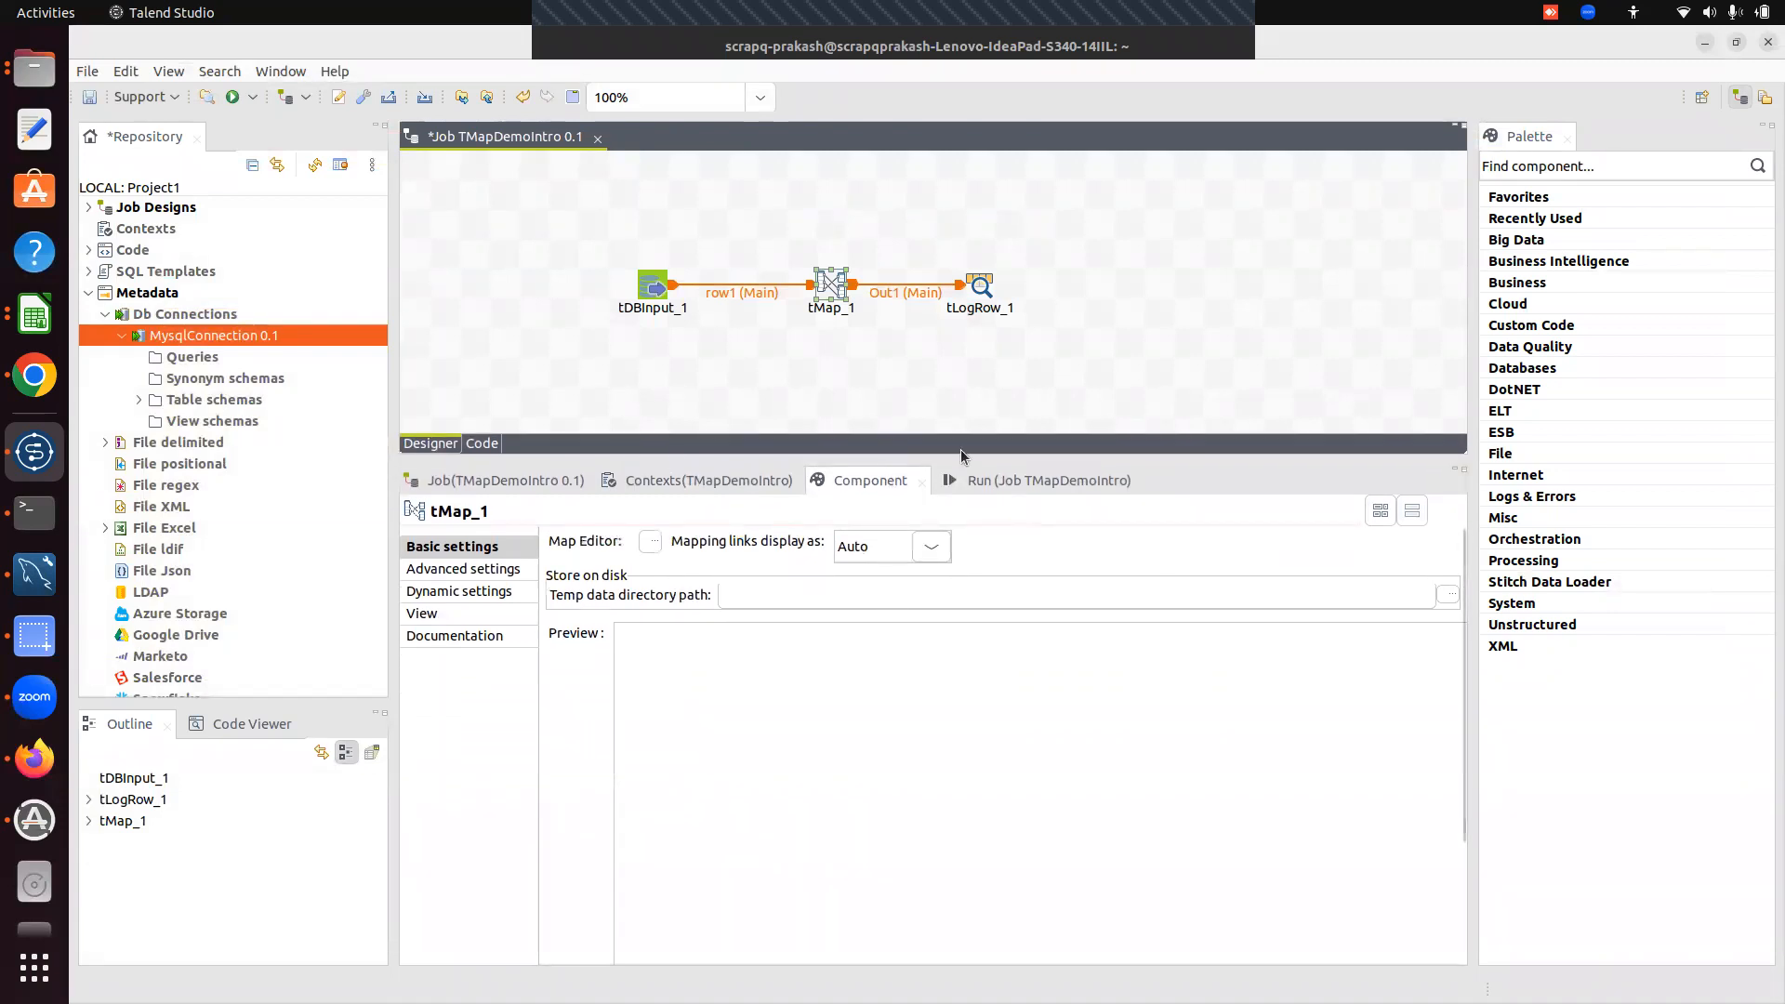
click(996, 478)
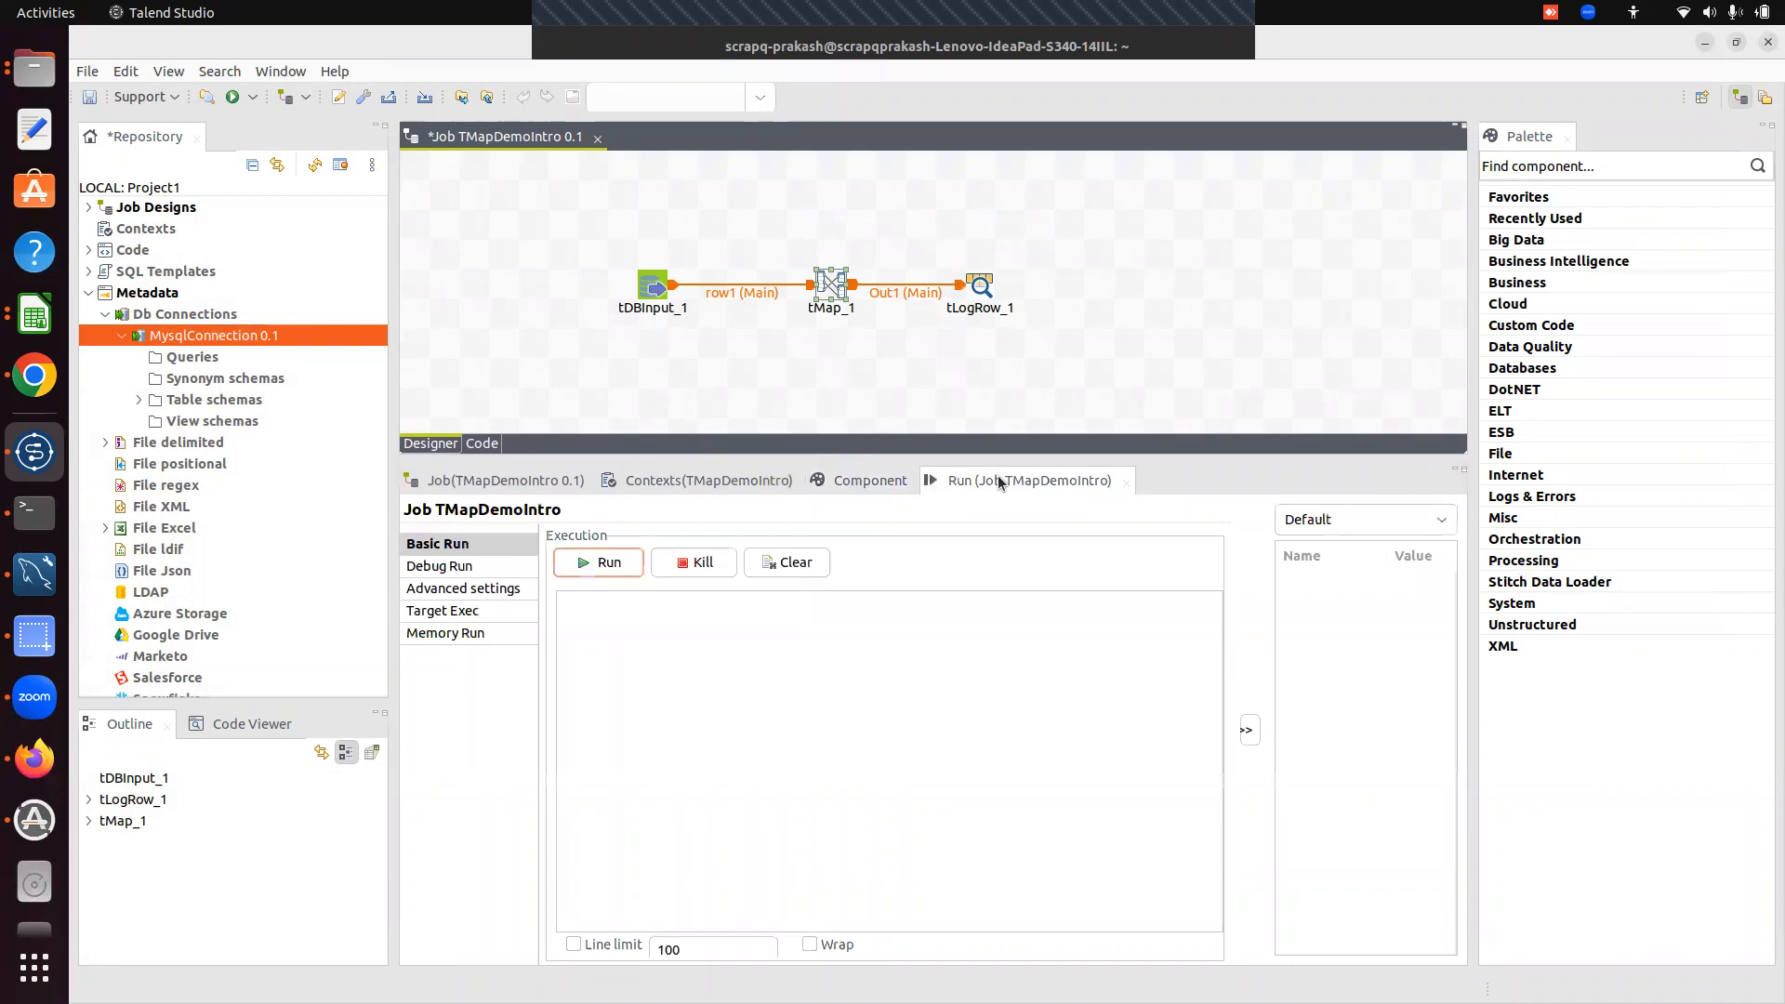
click(609, 567)
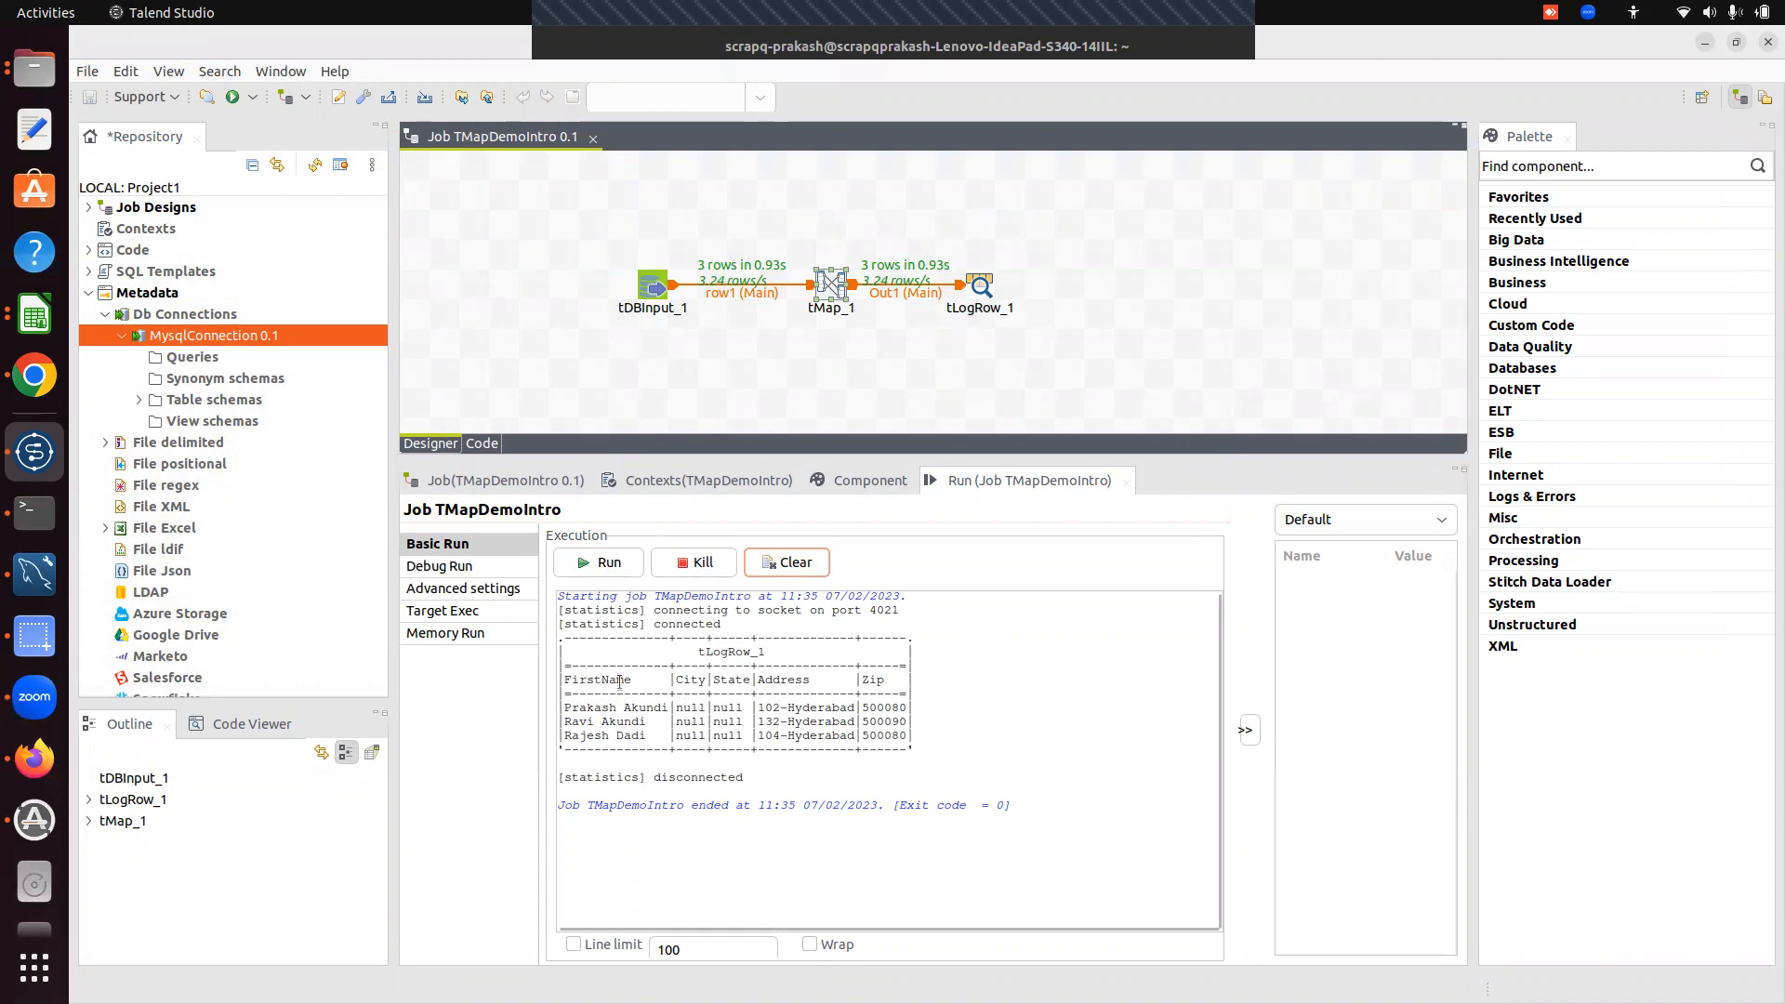
- Rename the Out1 column FirstName as Name in the tMap_1 schema, and propagate the changes
click(830, 282)
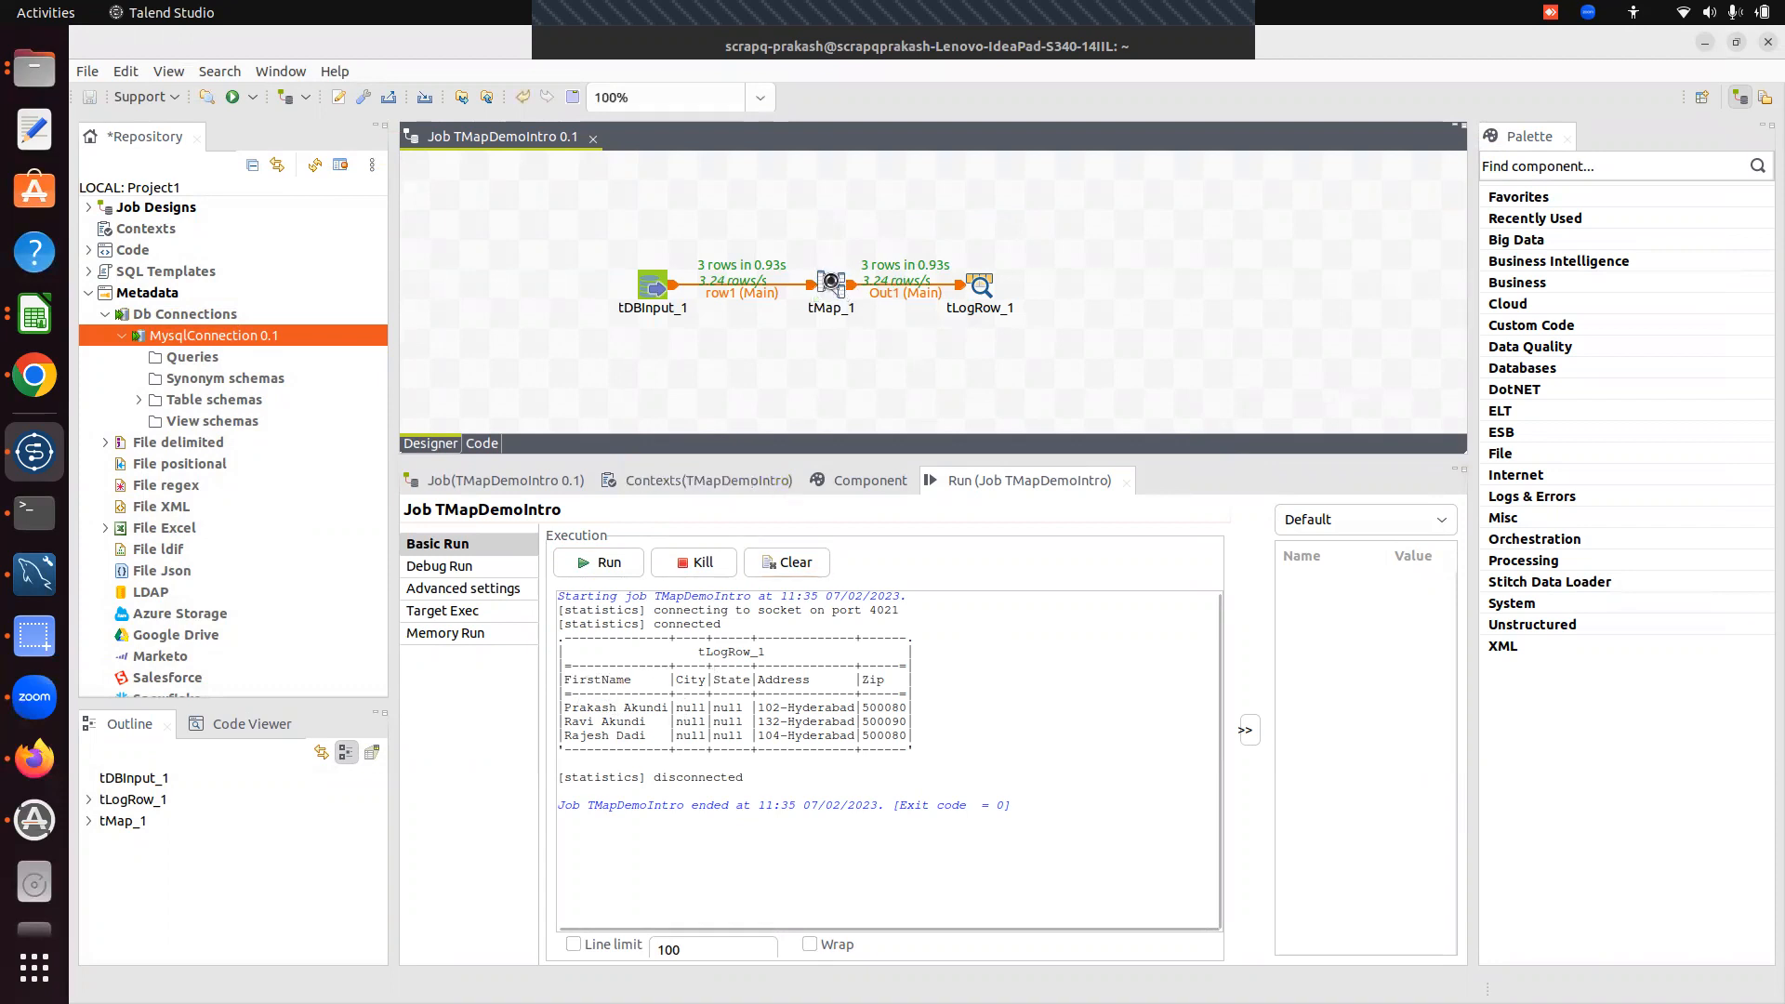
double_click(831, 284)
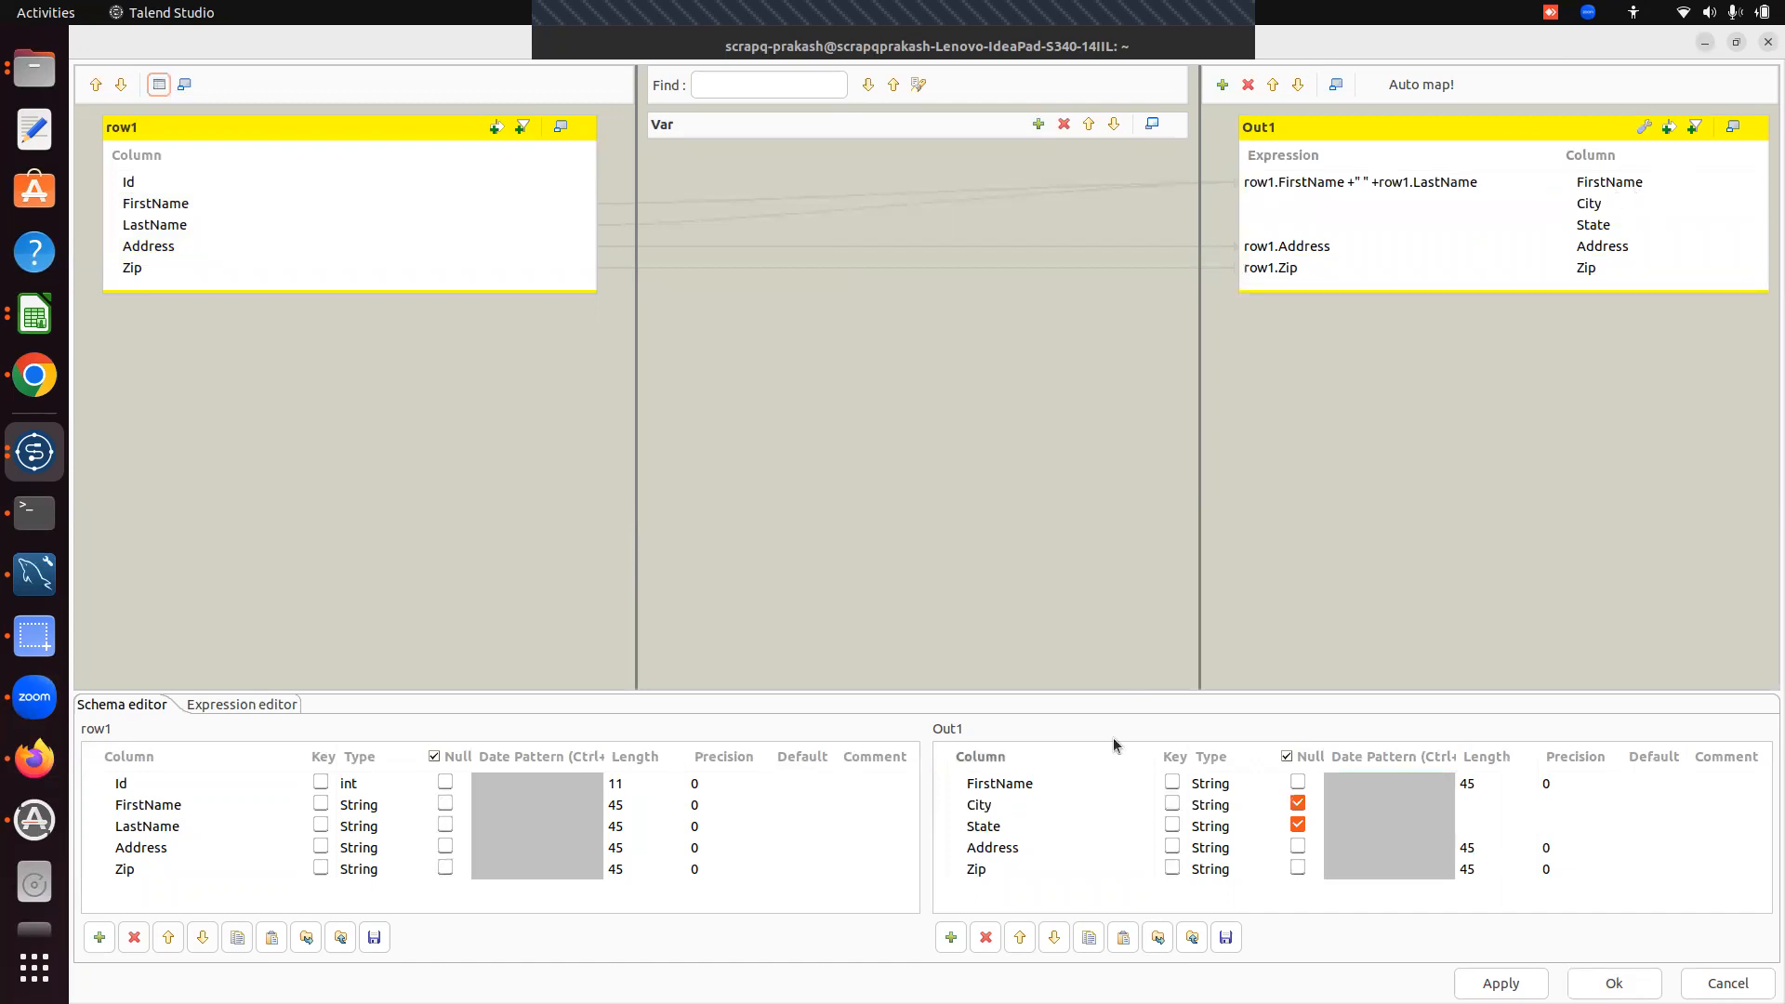
click(1020, 787)
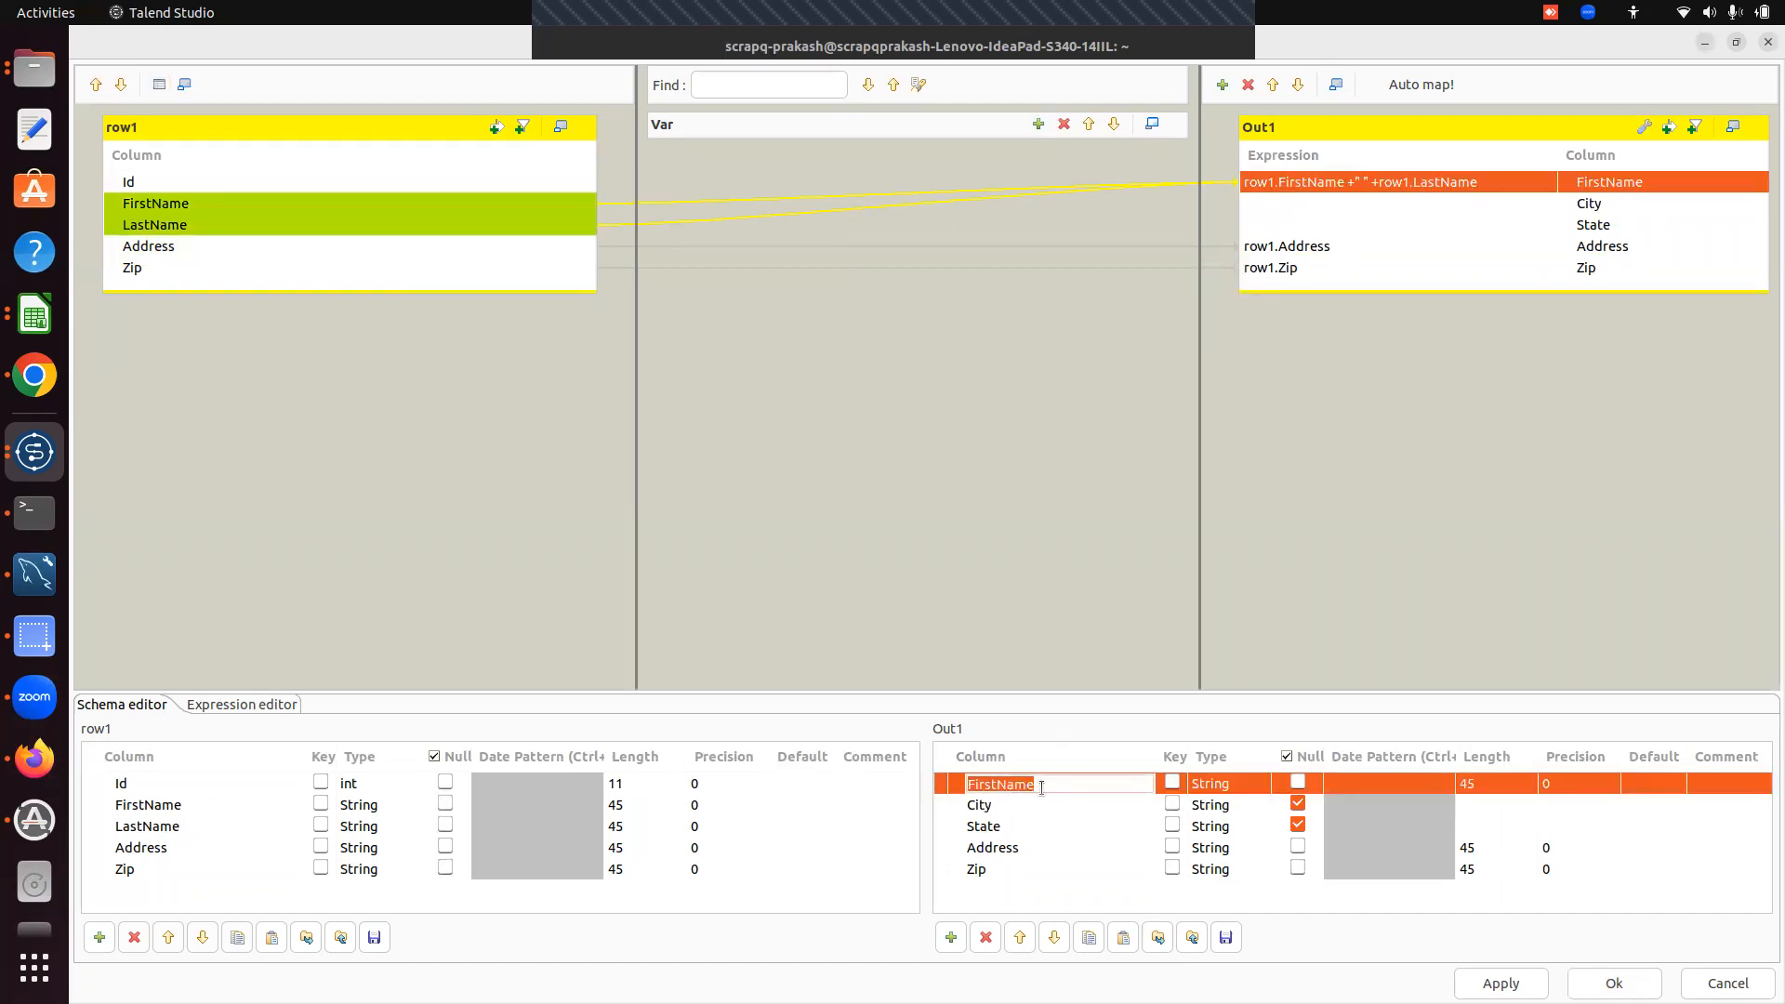
text(Name)
click(1614, 983)
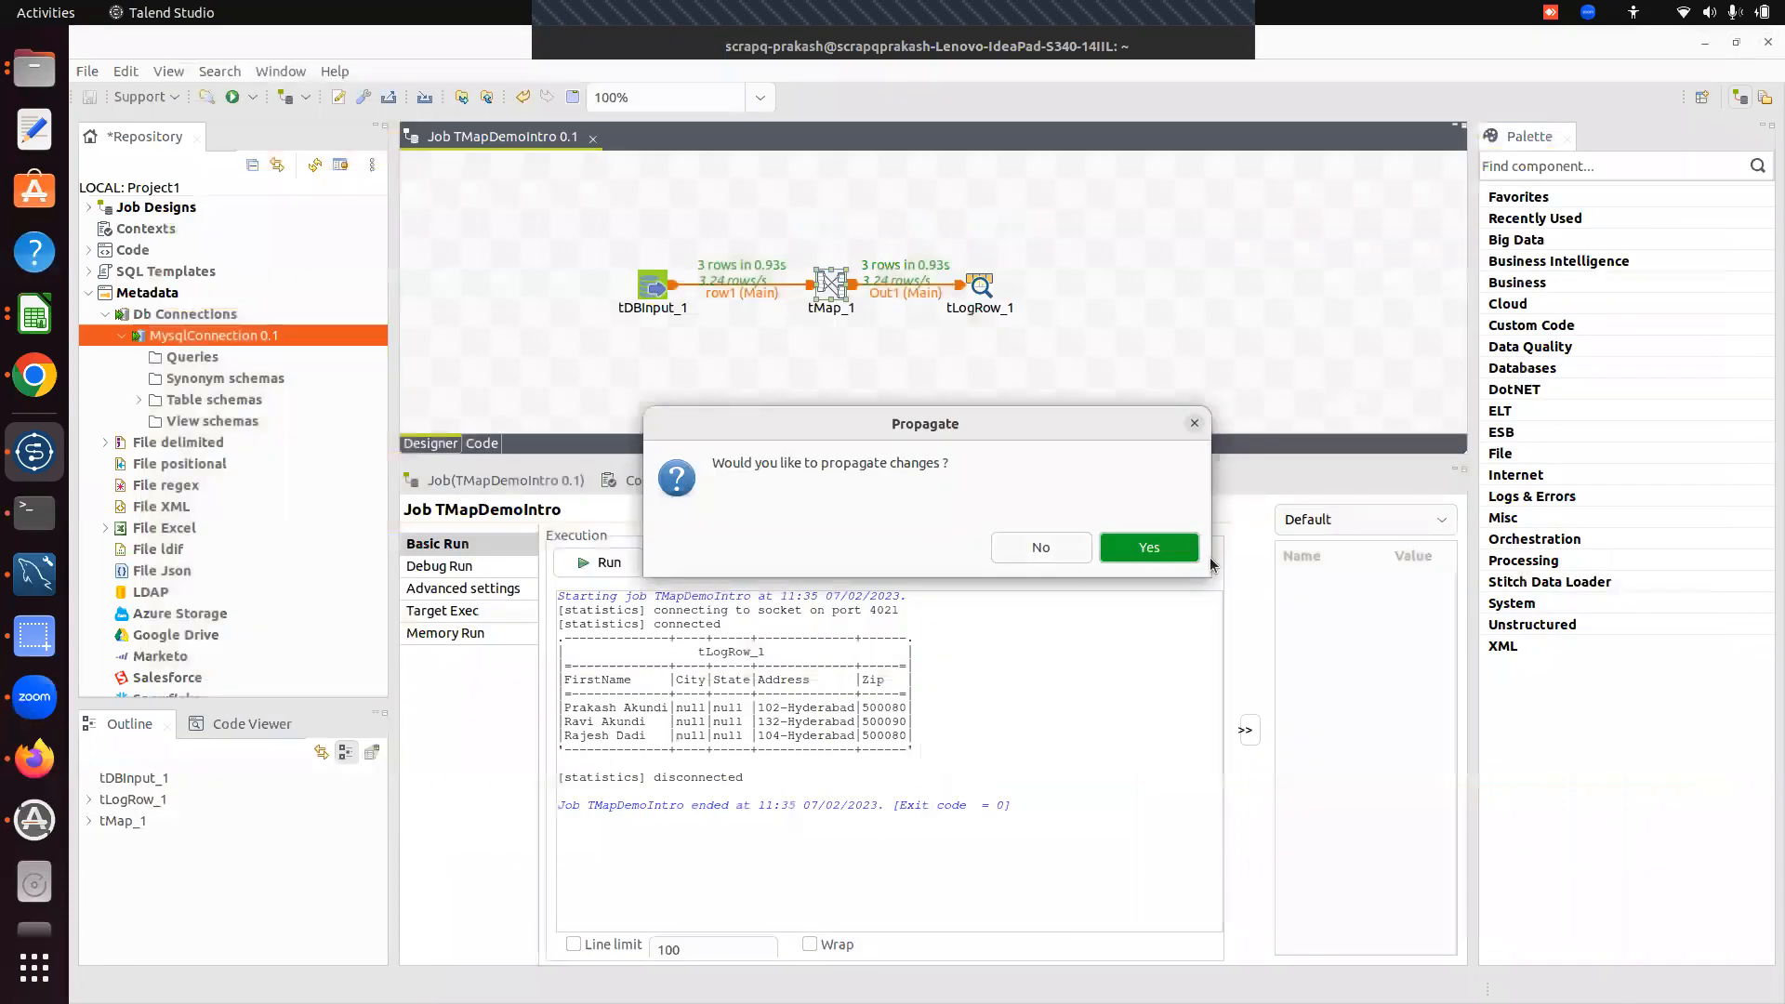
click(1152, 548)
- Rerun the TMapDemoIntro job with a cleared console and examine the column headers of the tLogRow_1 output
click(793, 563)
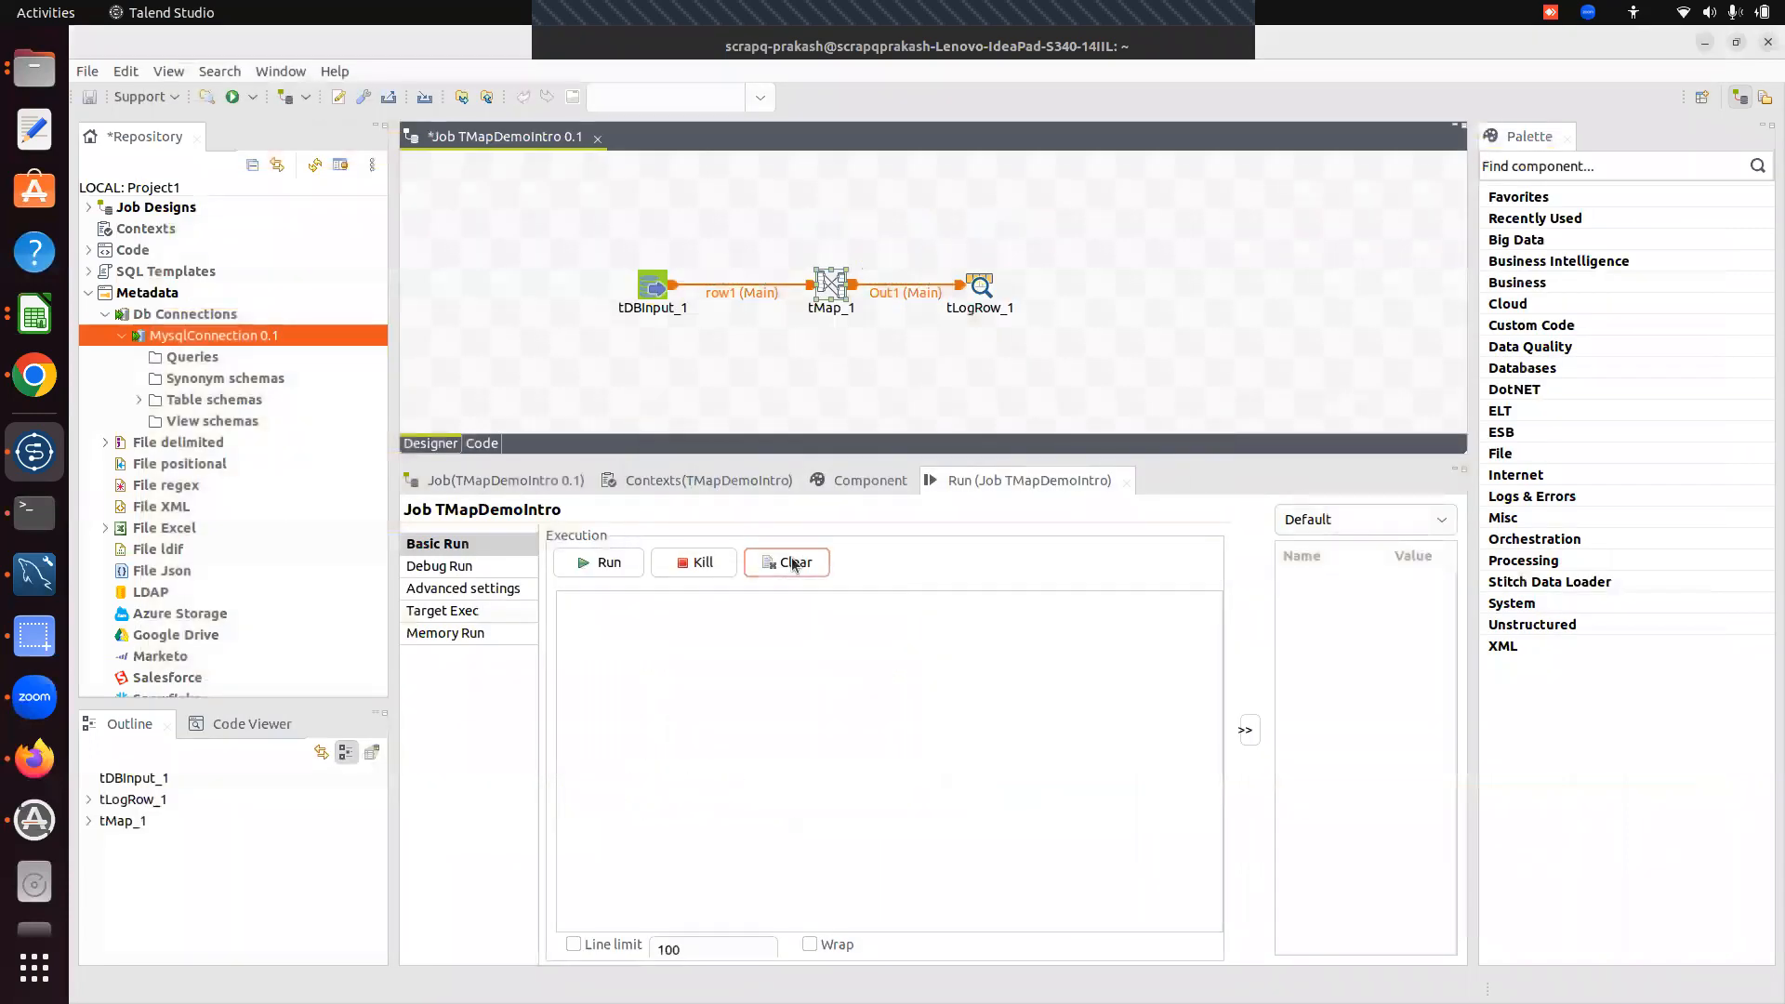
click(587, 561)
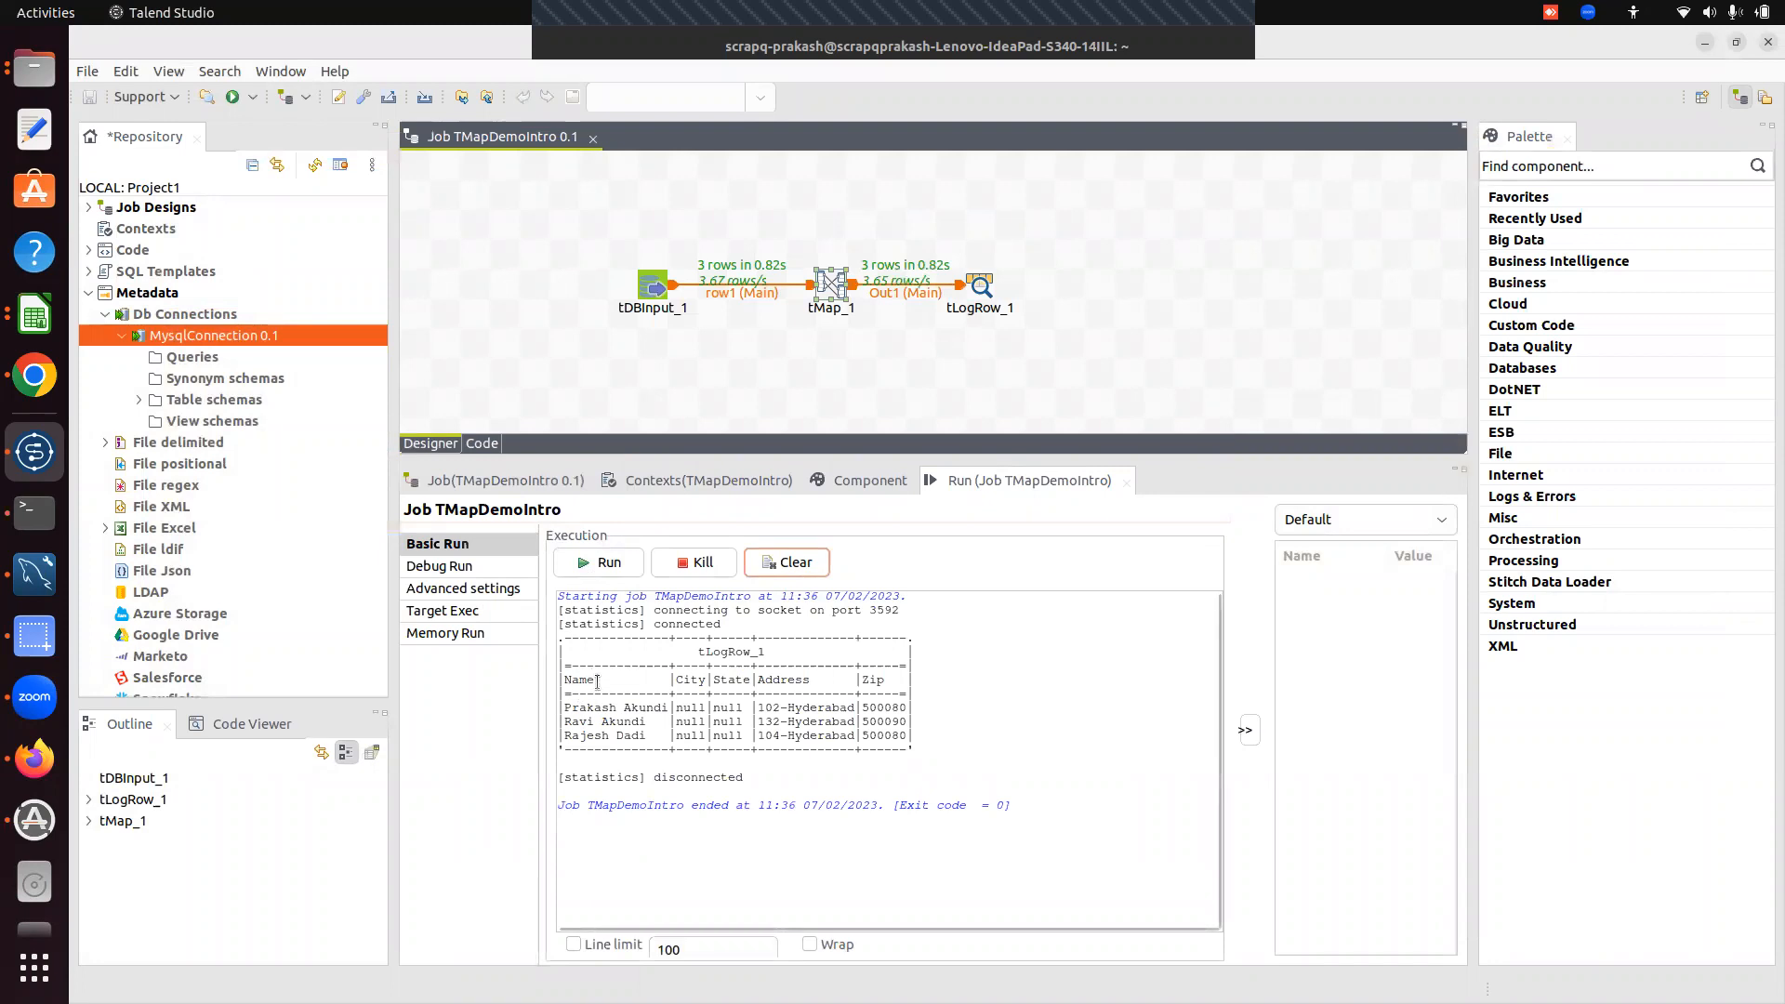
double_click(578, 680)
double_click(698, 680)
double_click(735, 680)
double_click(786, 681)
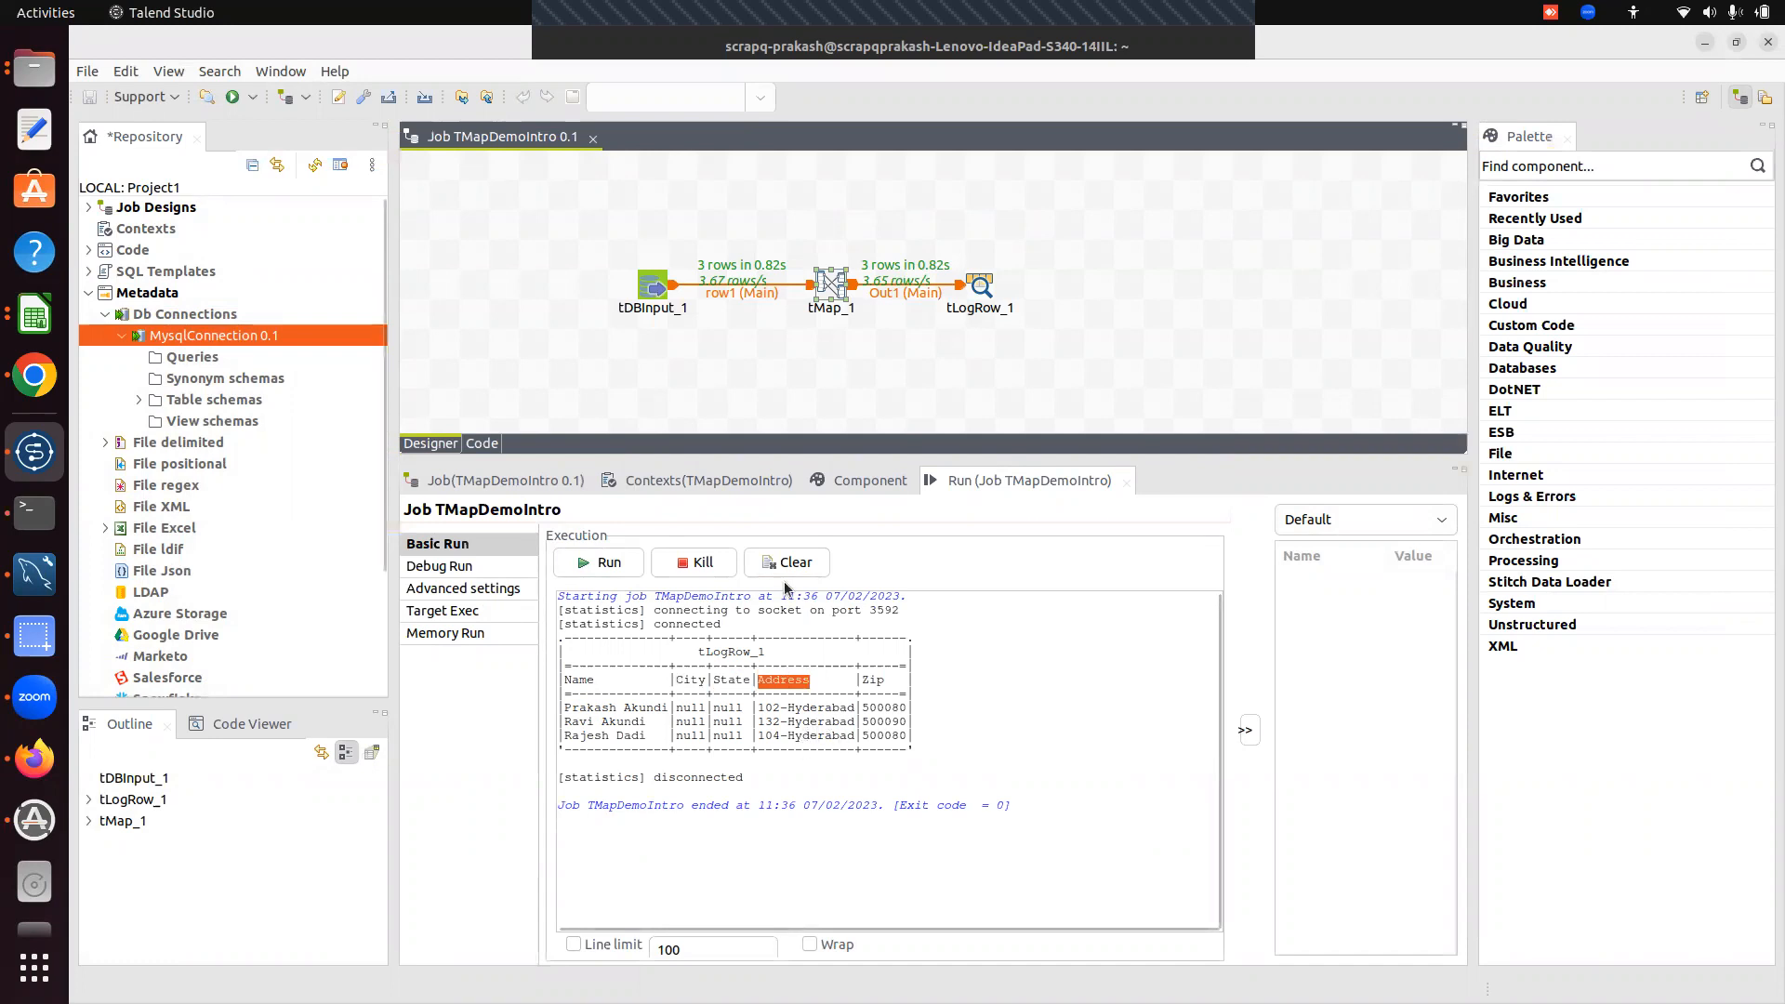
triple_click(873, 667)
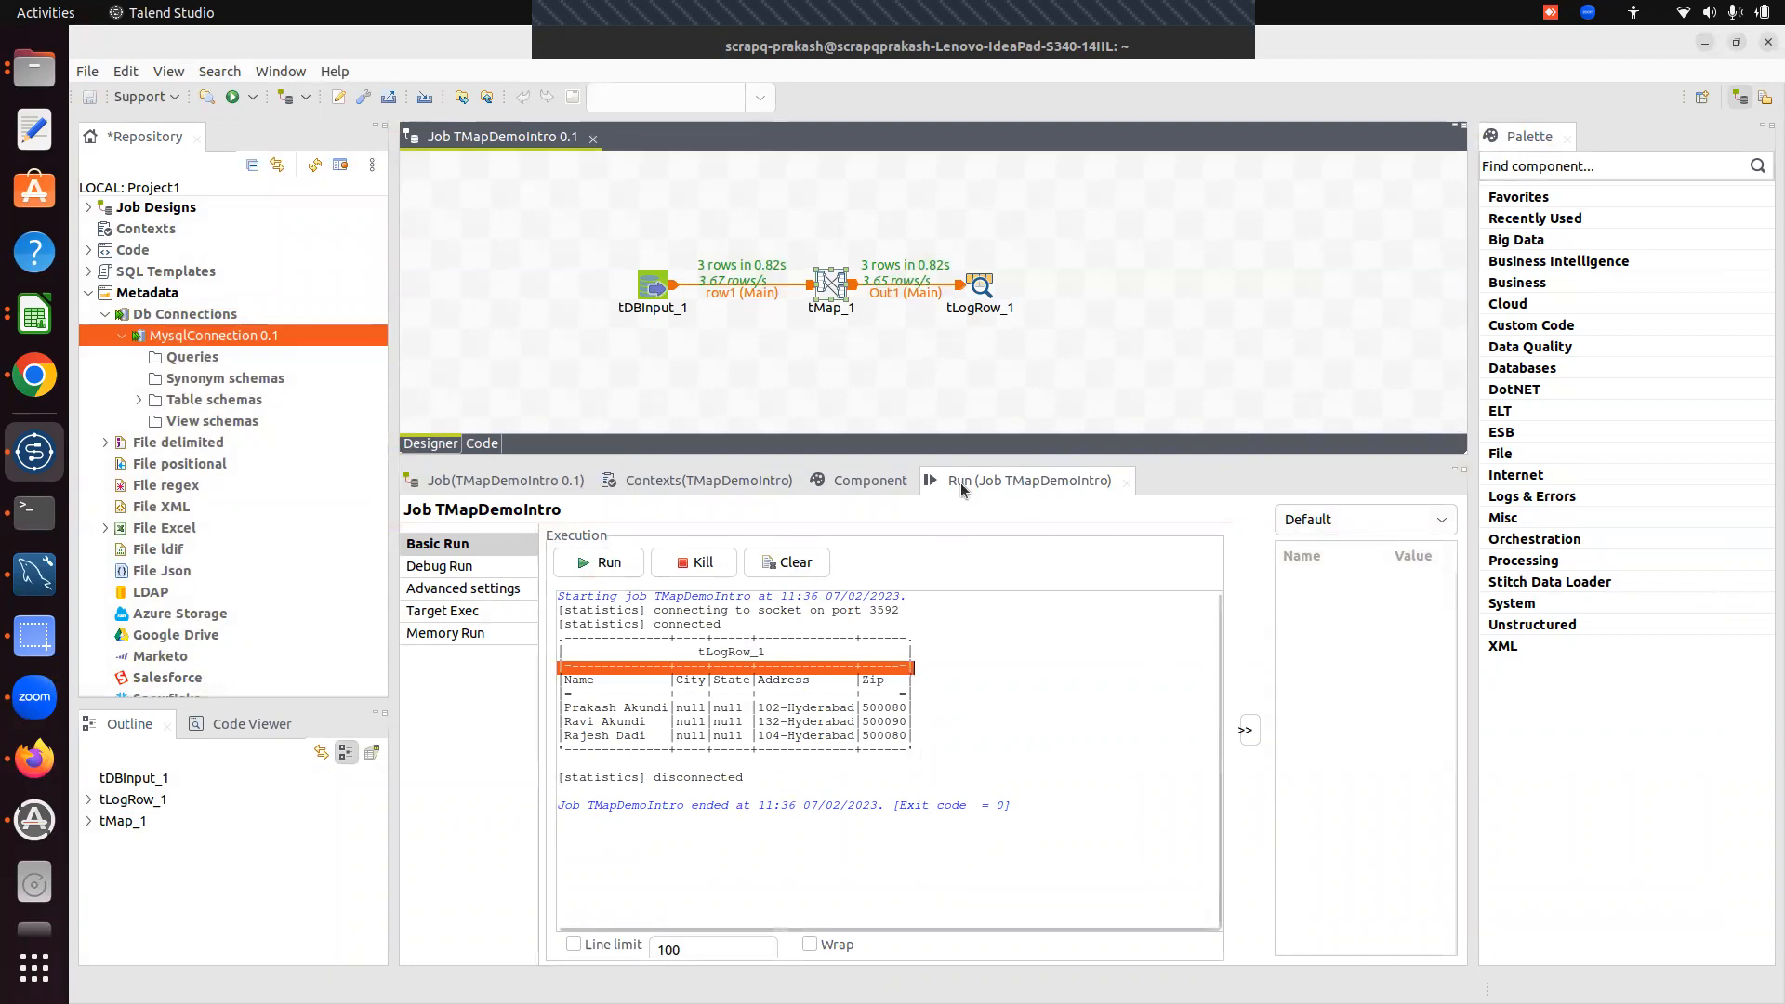
- Enlarge the job design canvas above the run output and deselect the tMap_1 component
drag(935, 457, 935, 576)
click(652, 385)
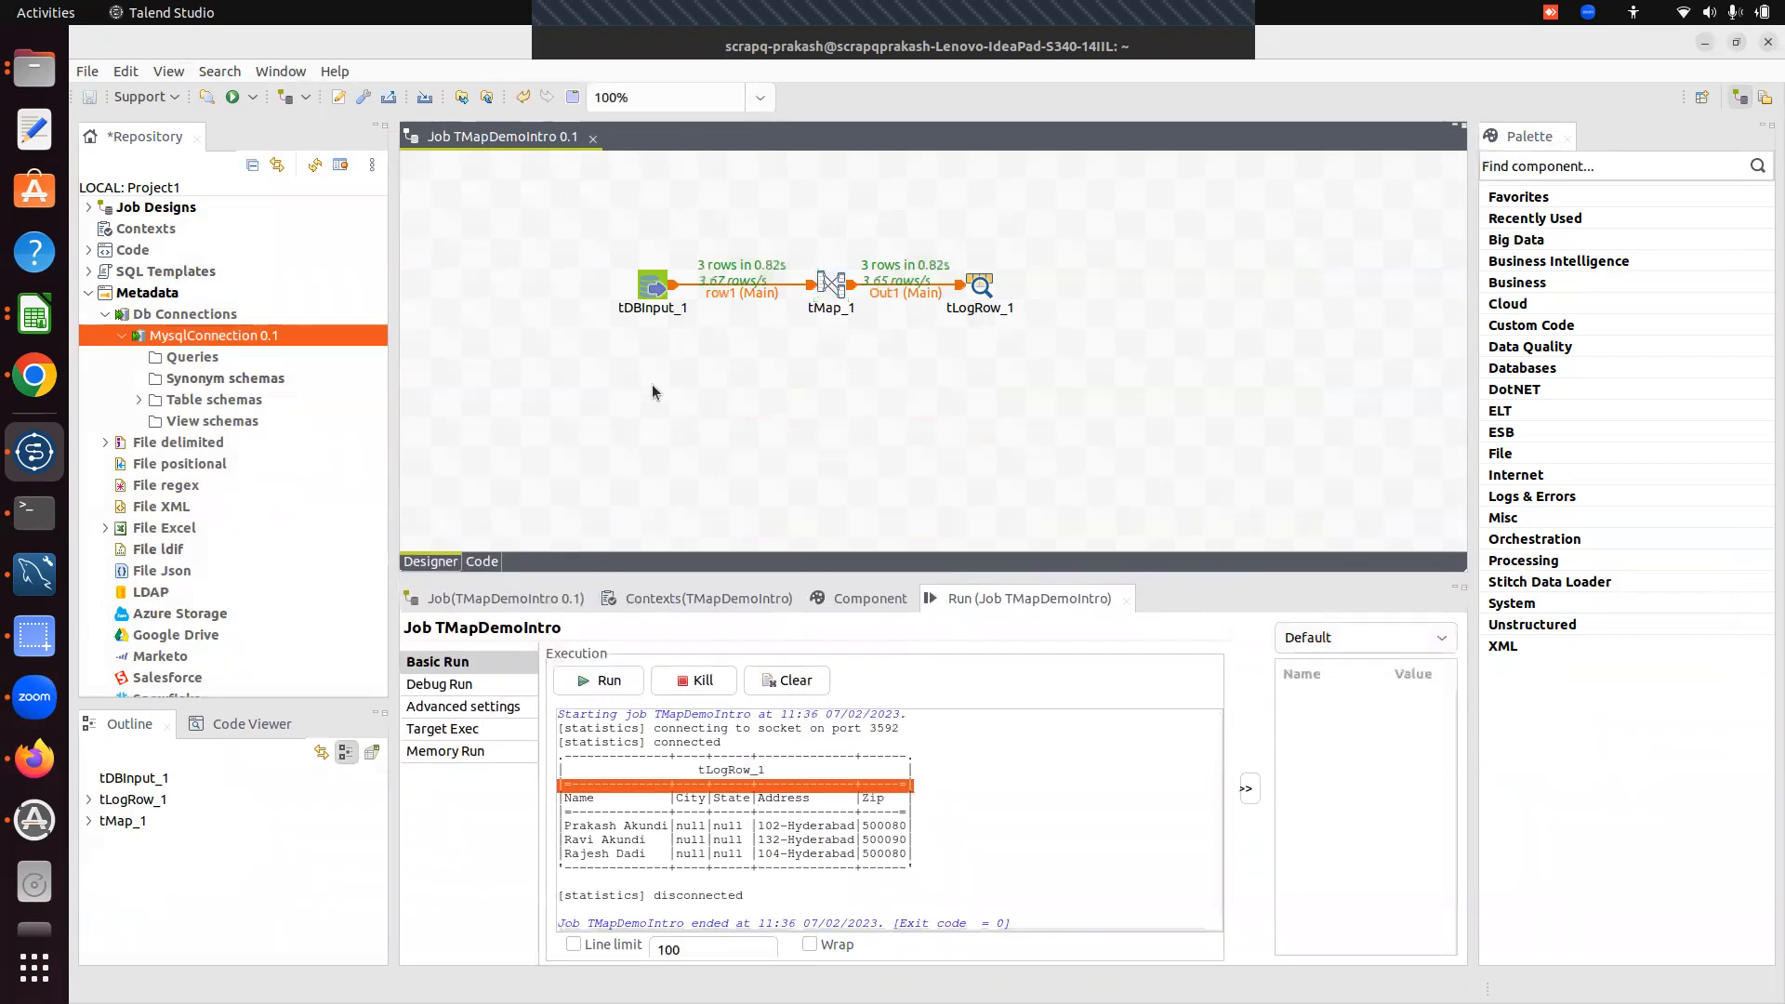